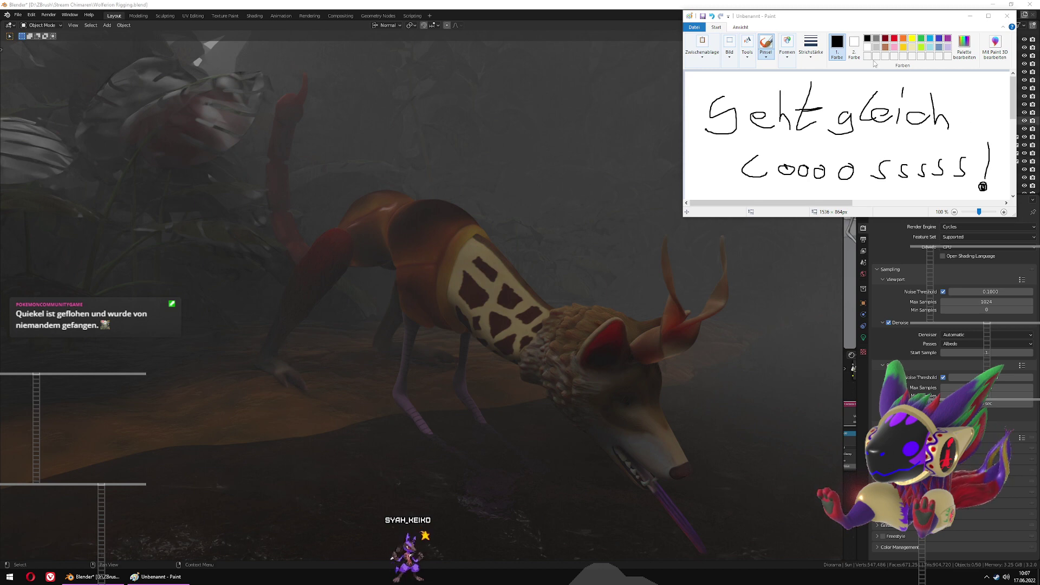
Close the Paint drawing without saving the changes to return to the Blender scene
click(883, 20)
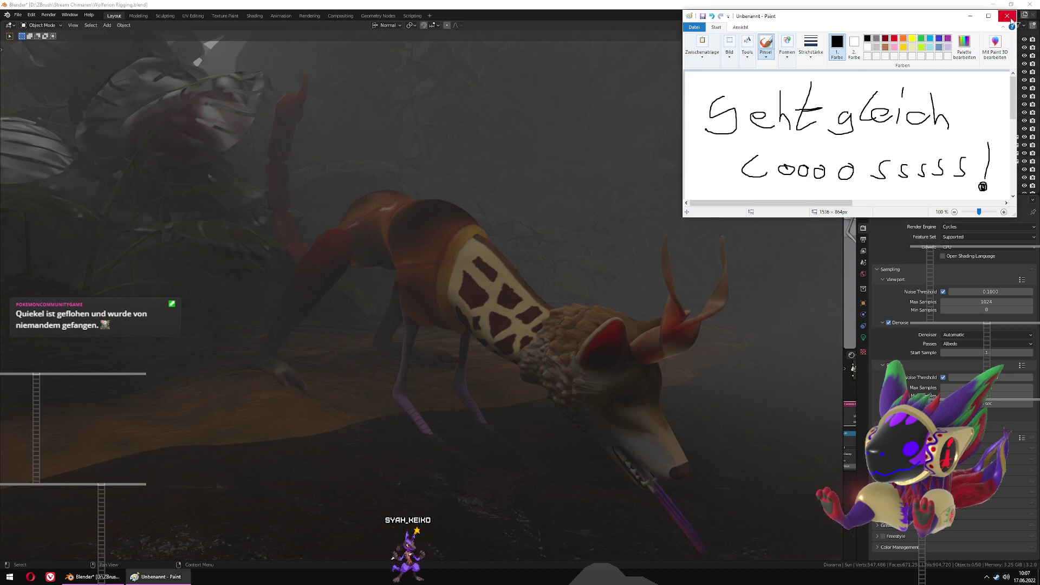
click(1010, 20)
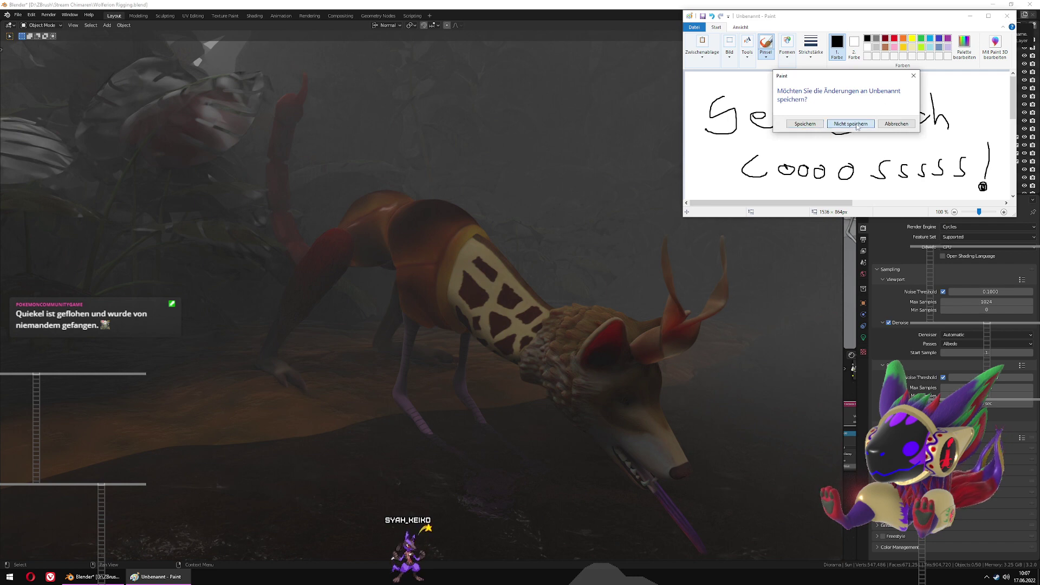
click(851, 124)
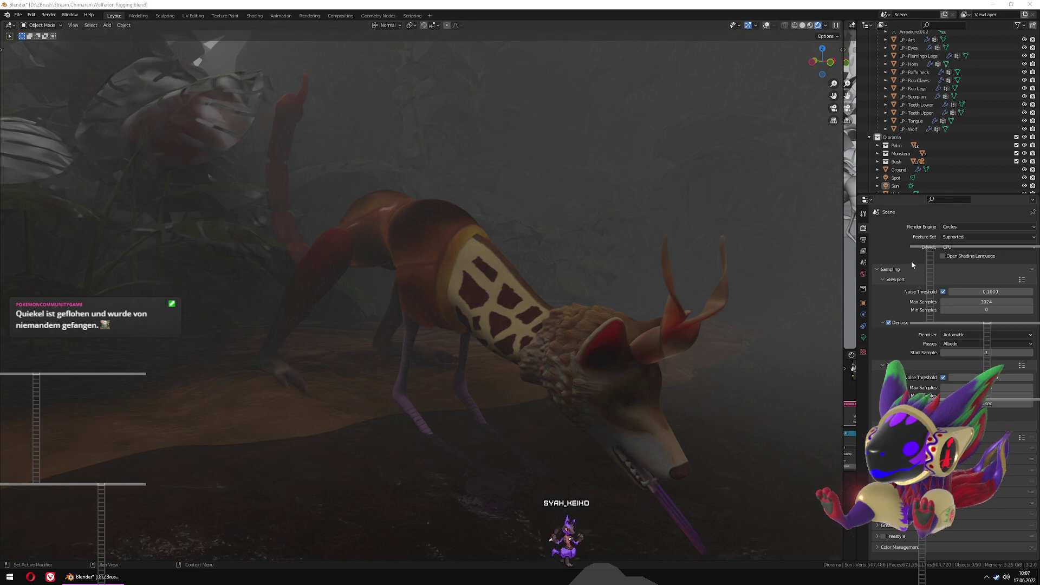
Preview the scene with the Eevee render engine and set the engine back to Cycles
click(964, 226)
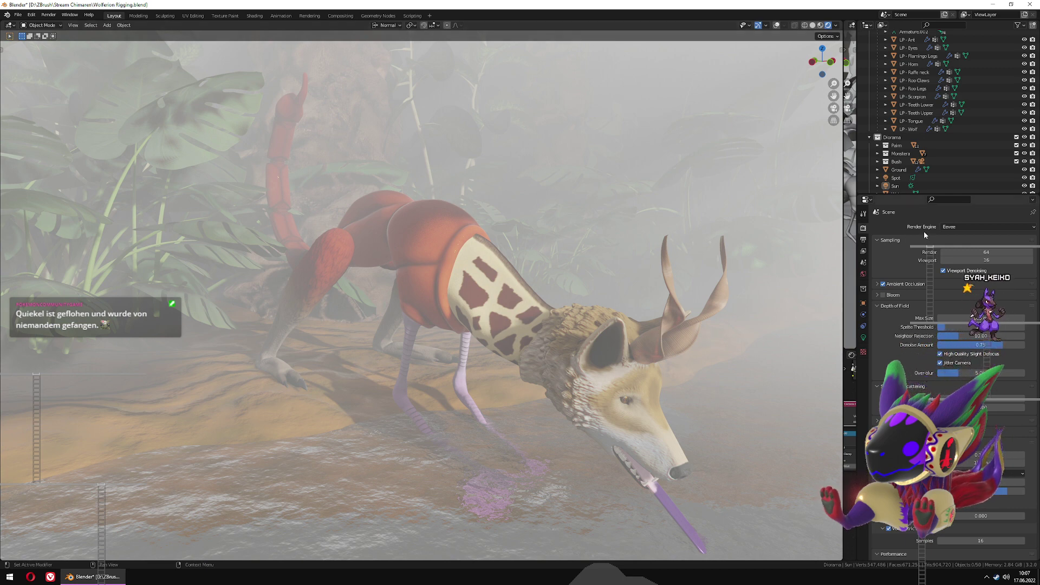
click(959, 226)
click(949, 254)
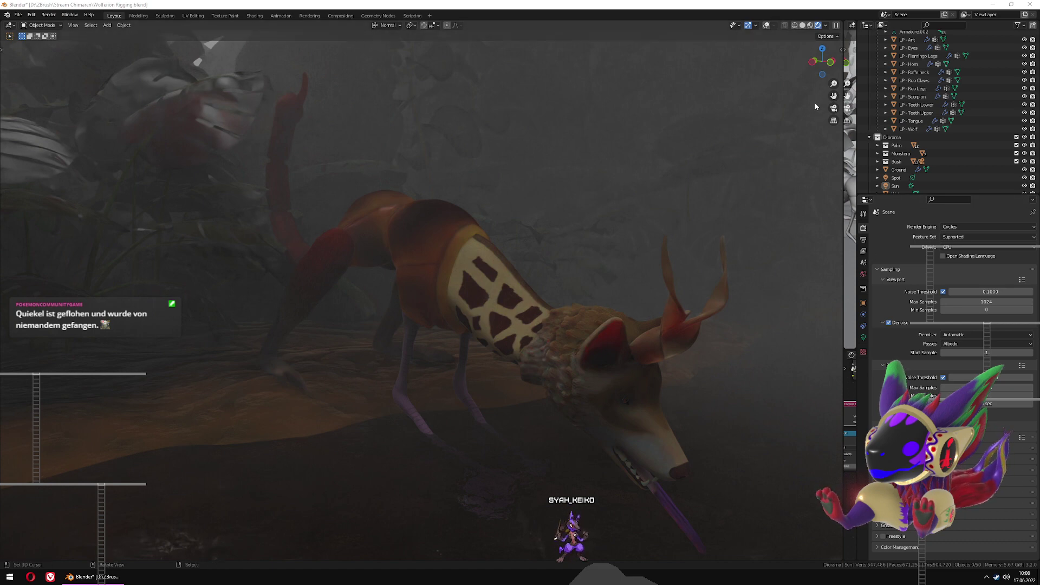
Set the large viewport to Material Preview shading and narrow it to reveal the second viewport and the World node editor
click(802, 24)
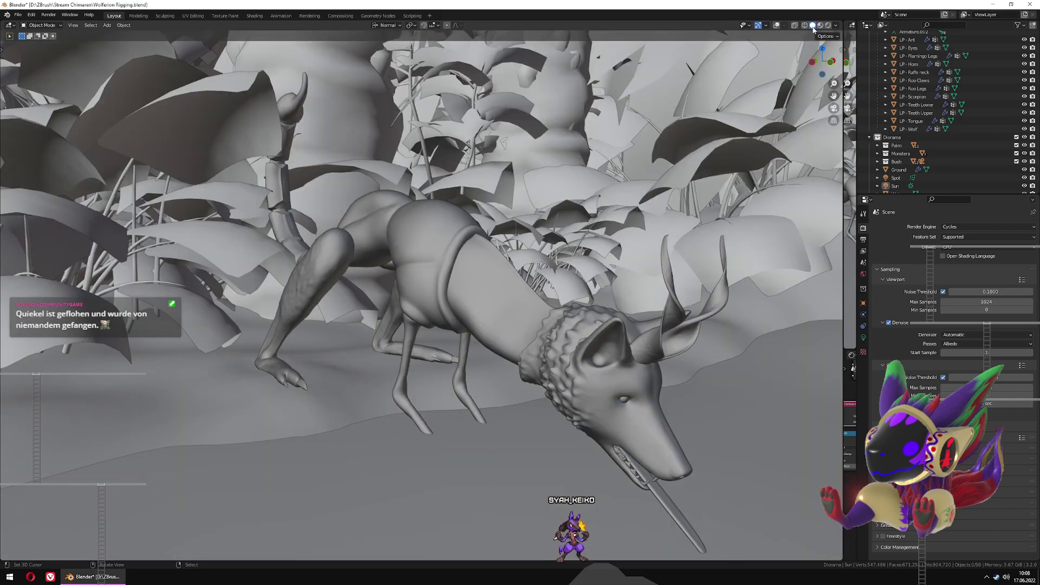
click(820, 25)
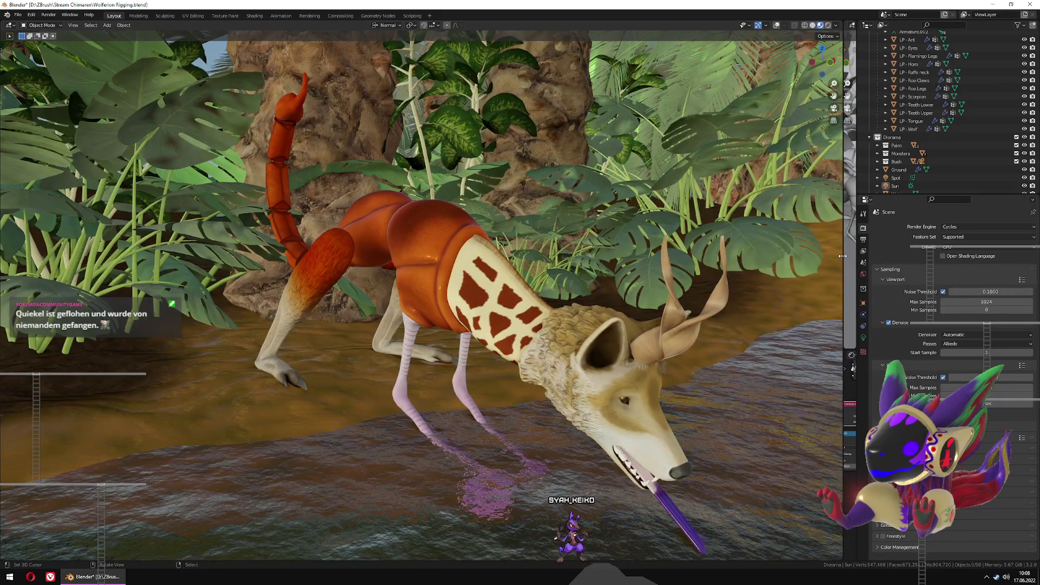
drag(842, 256, 411, 261)
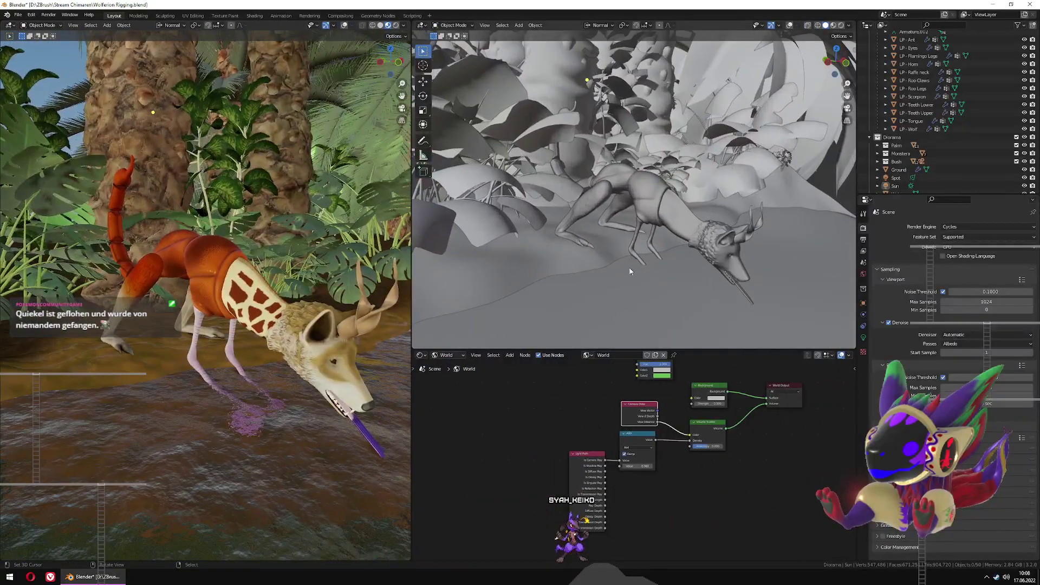
Show the second viewport through the camera with Rendered shading
key(KP_0)
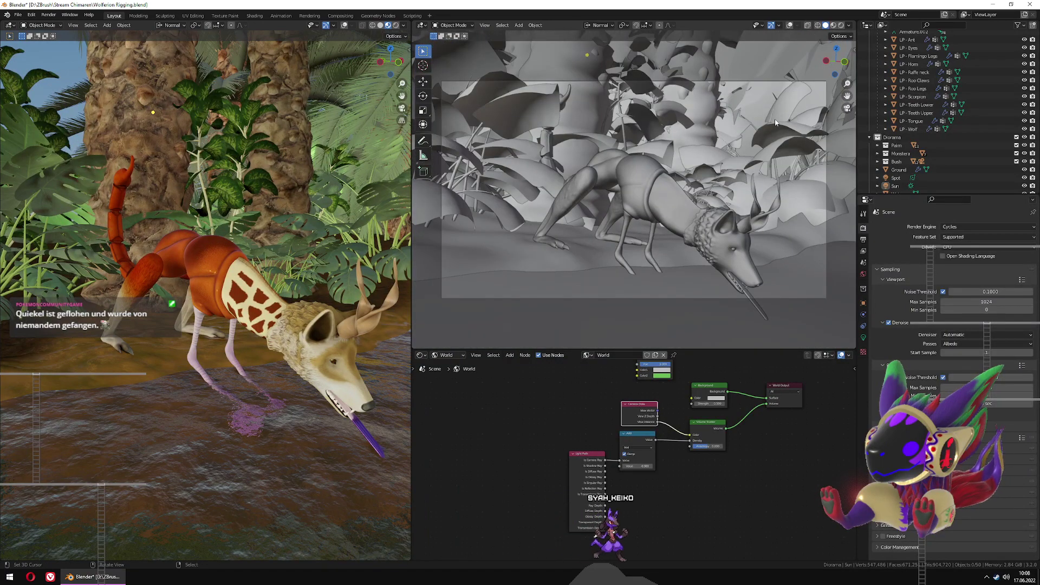
click(840, 25)
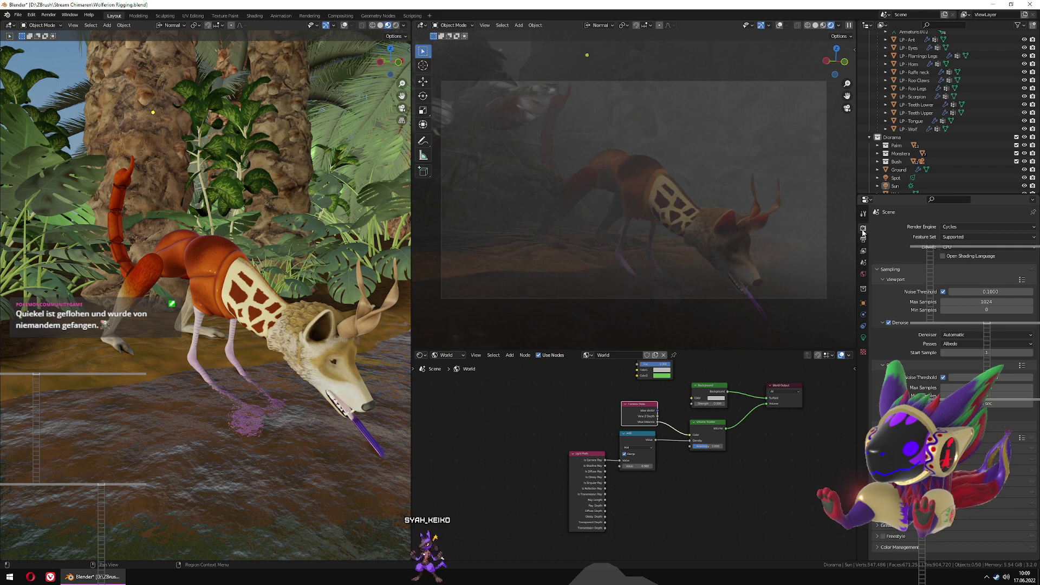
Enable overlays in the Material Preview viewport, checking the diorama in Solid shading before returning to Material Preview
scroll(288, 345, down, 9)
middle_drag(289, 345, 305, 422)
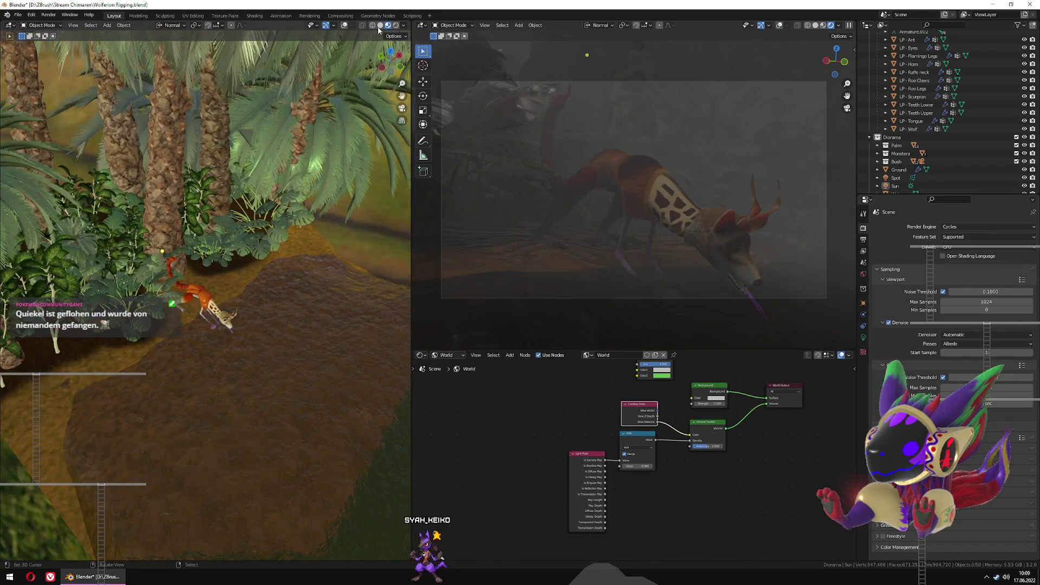
click(343, 26)
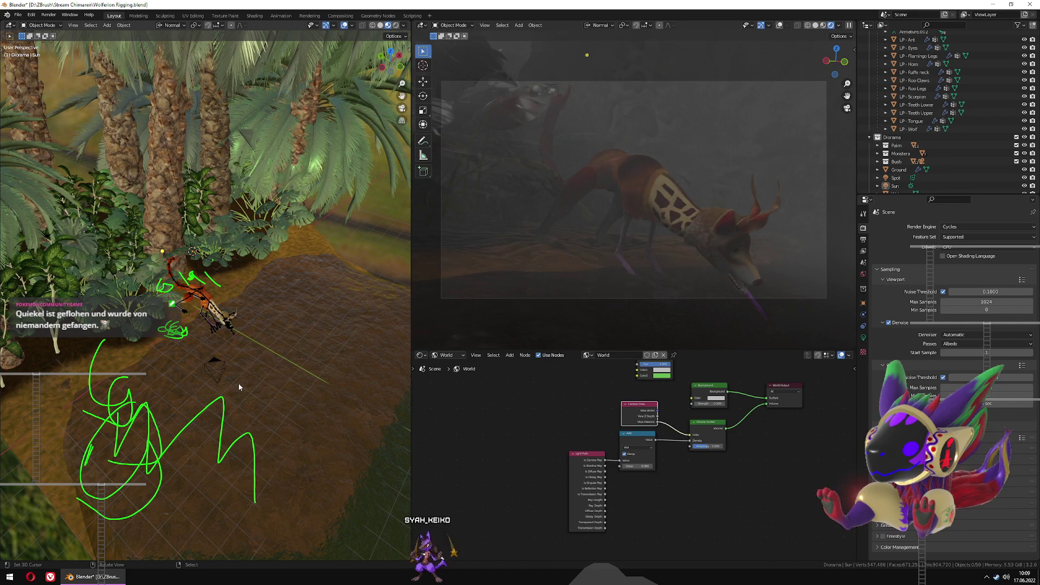
mouse_move(238, 382)
middle_down()
mouse_move(274, 371)
mouse_move(141, 371)
mouse_move(211, 374)
mouse_move(216, 363)
mouse_move(233, 384)
middle_up()
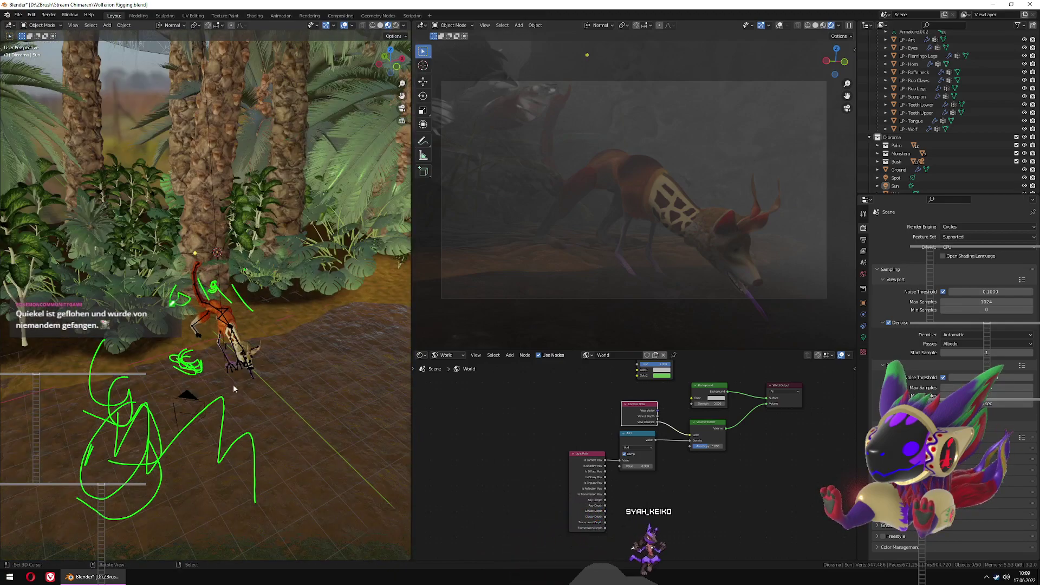
click(380, 26)
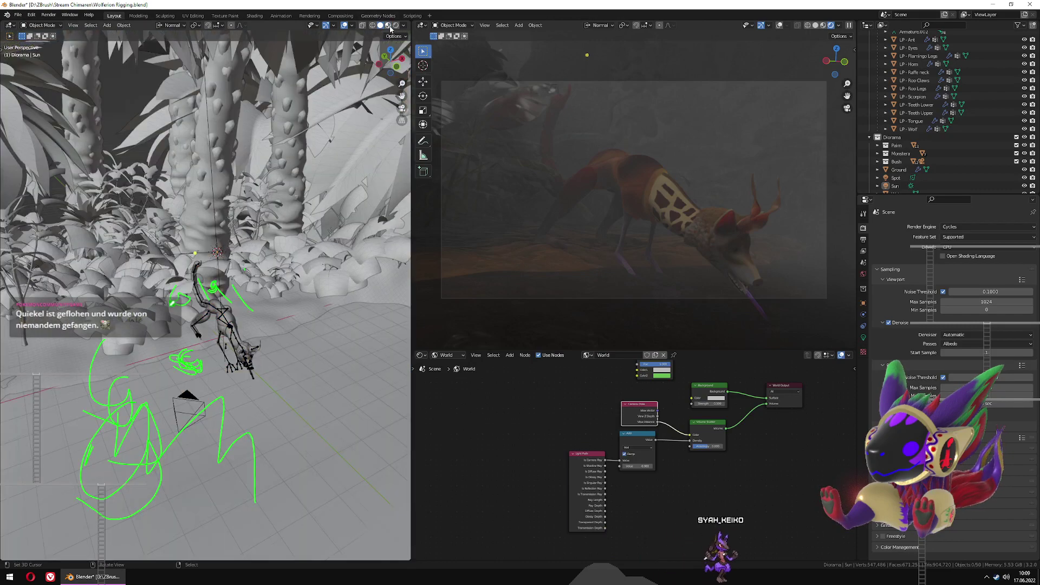
click(389, 26)
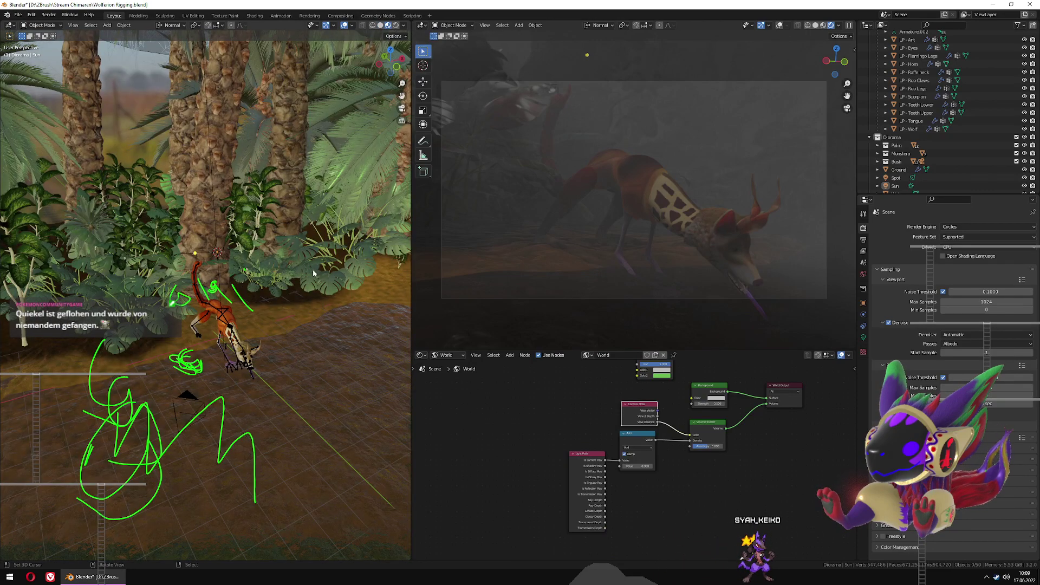
middle_drag(238, 473, 253, 436)
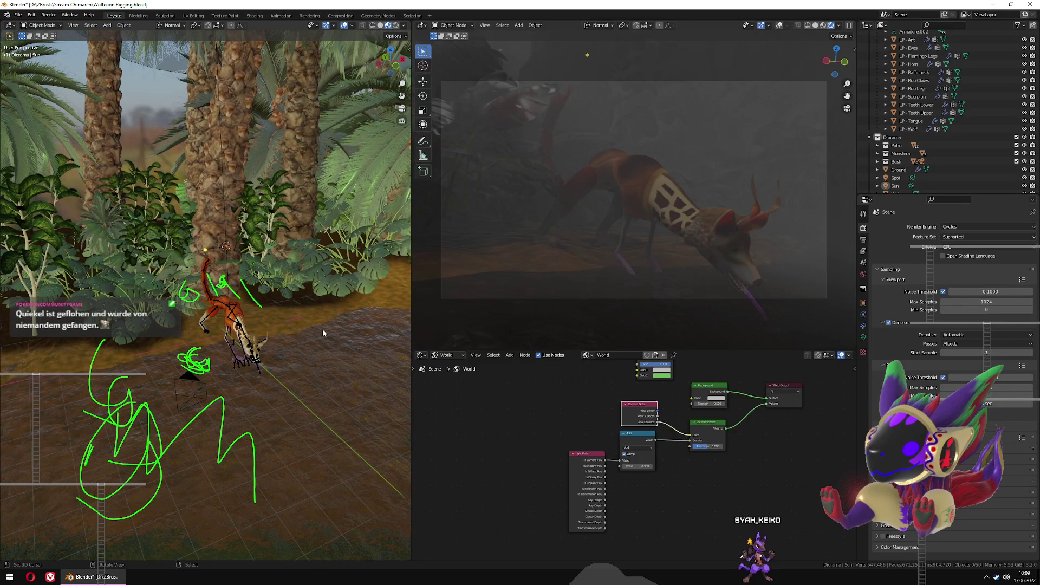
Erase the green annotation strokes over the diorama with the Annotate tool and return to the selection tool
key(t)
click(12, 140)
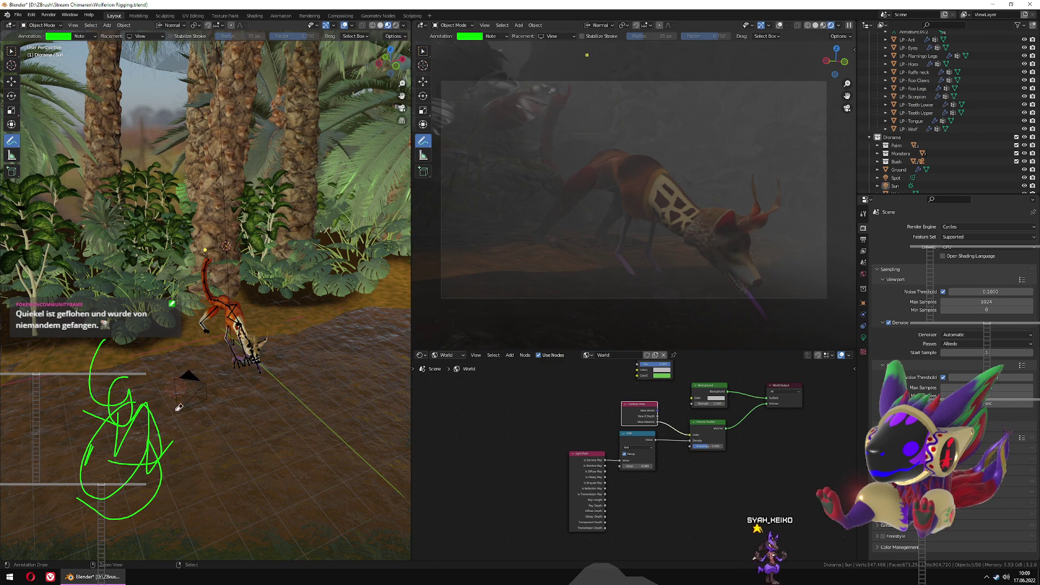
right_drag(178, 407, 126, 393)
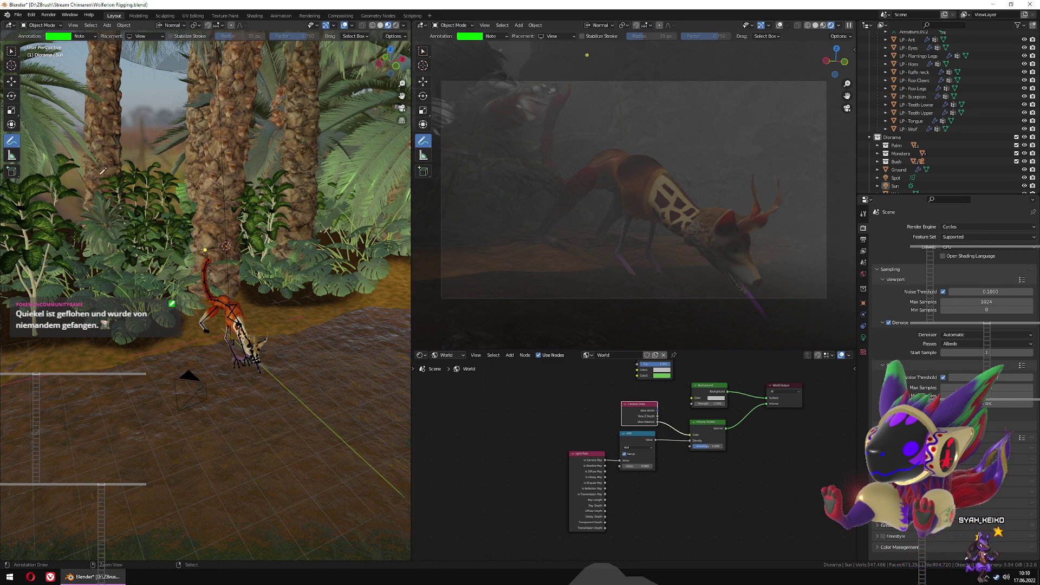
click(12, 52)
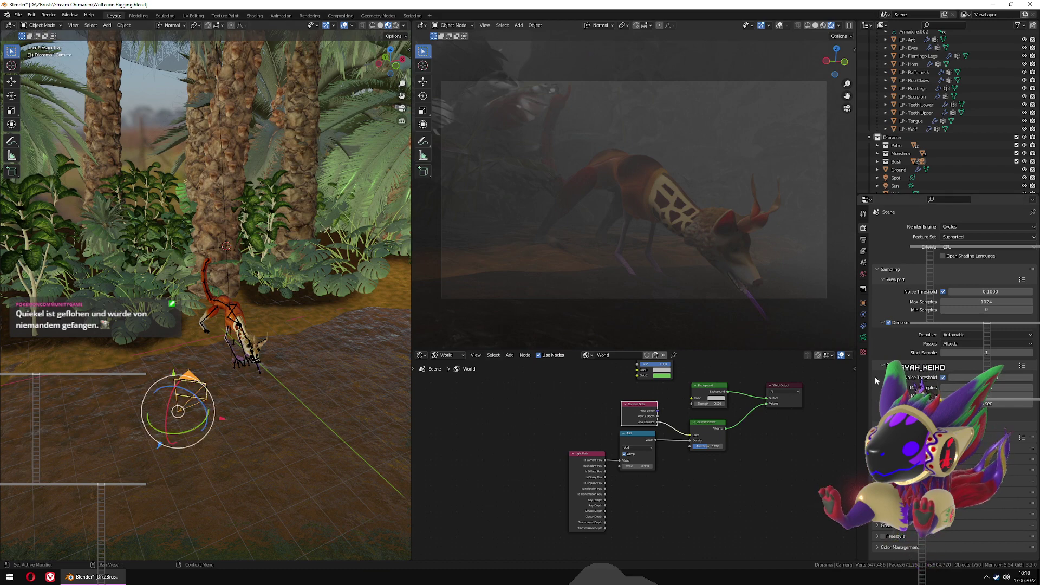
Collapse the Sampling settings and inspect the Light Paths, Volumes and Curves render settings
click(876, 270)
click(876, 280)
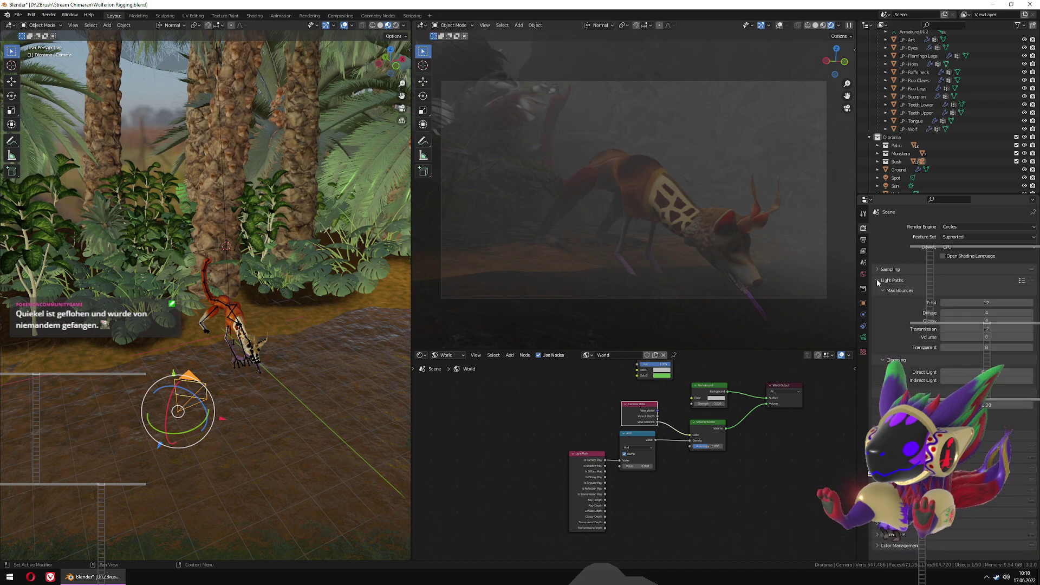
click(876, 280)
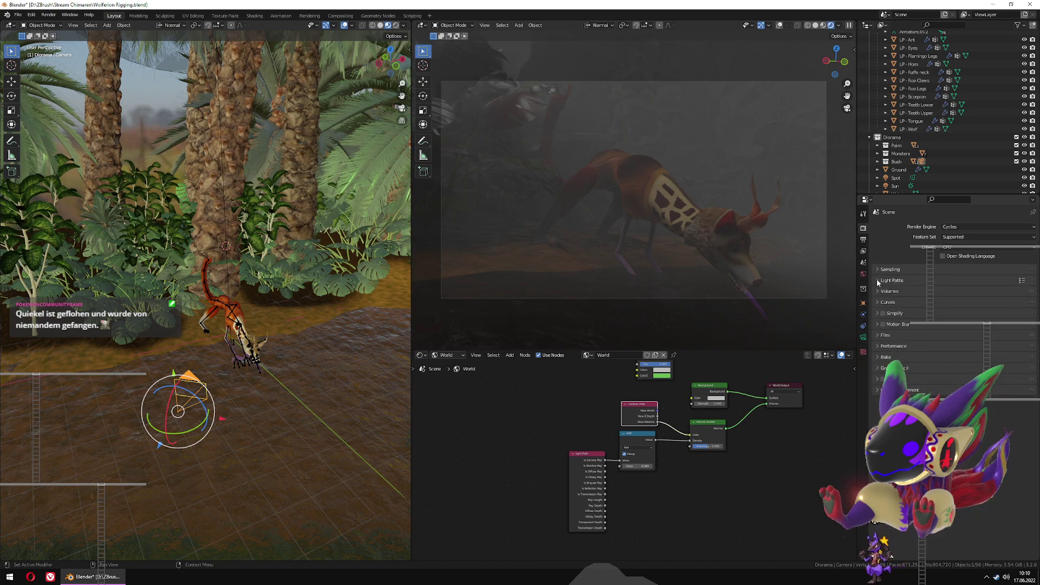
click(877, 291)
click(876, 290)
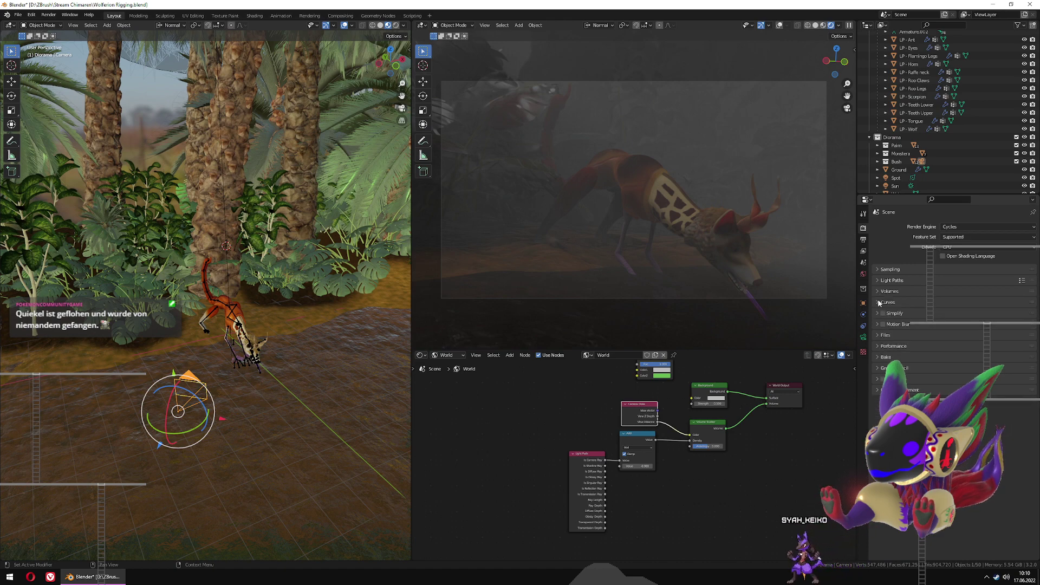
click(877, 303)
click(877, 302)
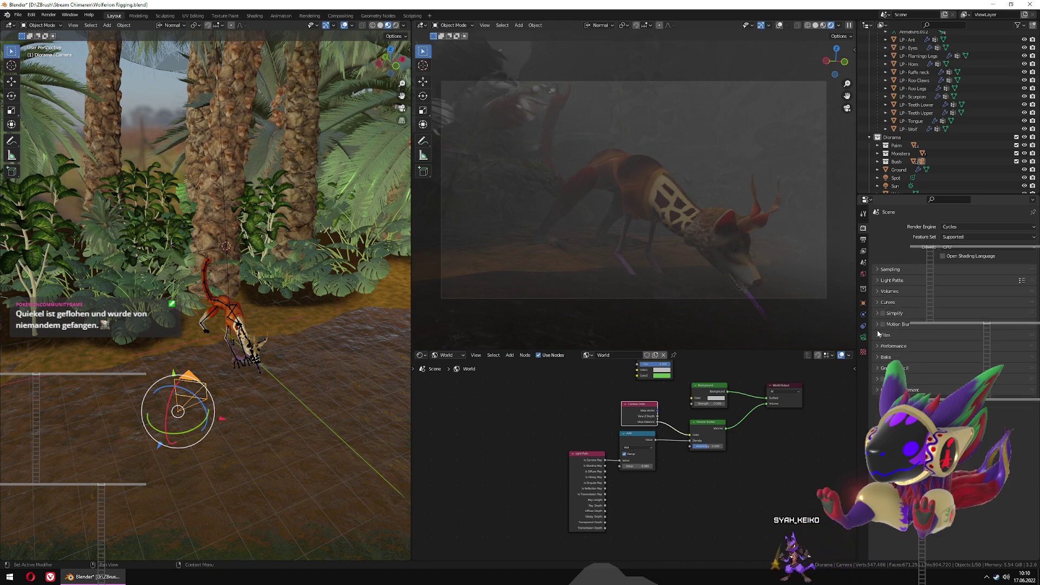
Set the Film pixel filter type to Gaussian and the Cycles device to GPU Compute
click(878, 334)
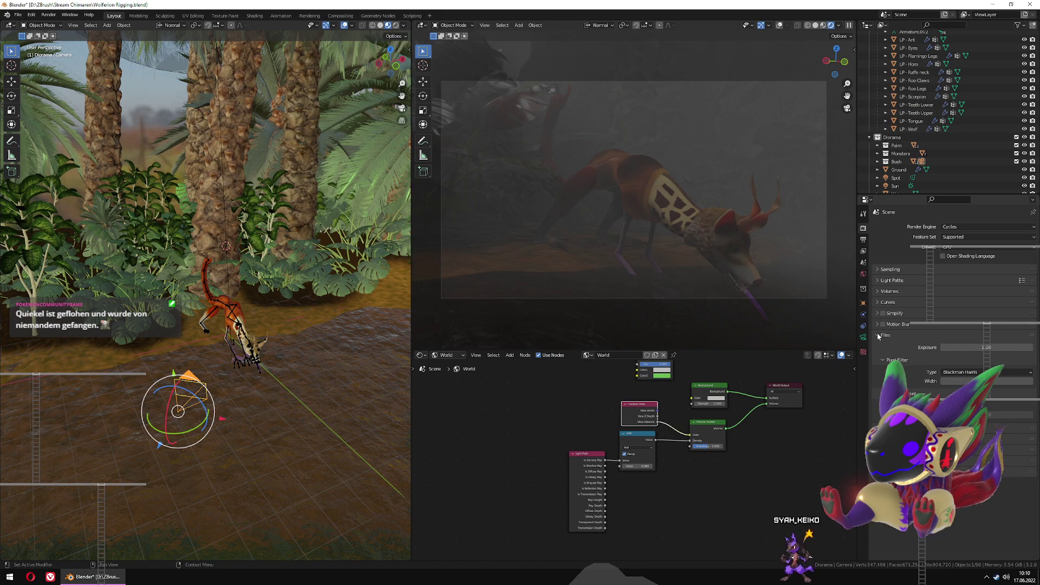
click(959, 372)
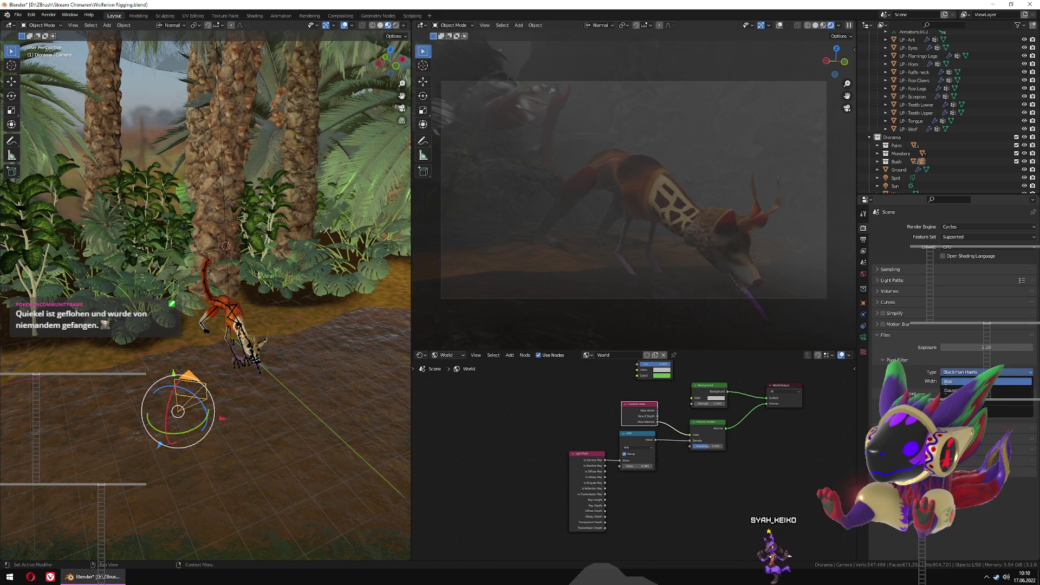
click(953, 390)
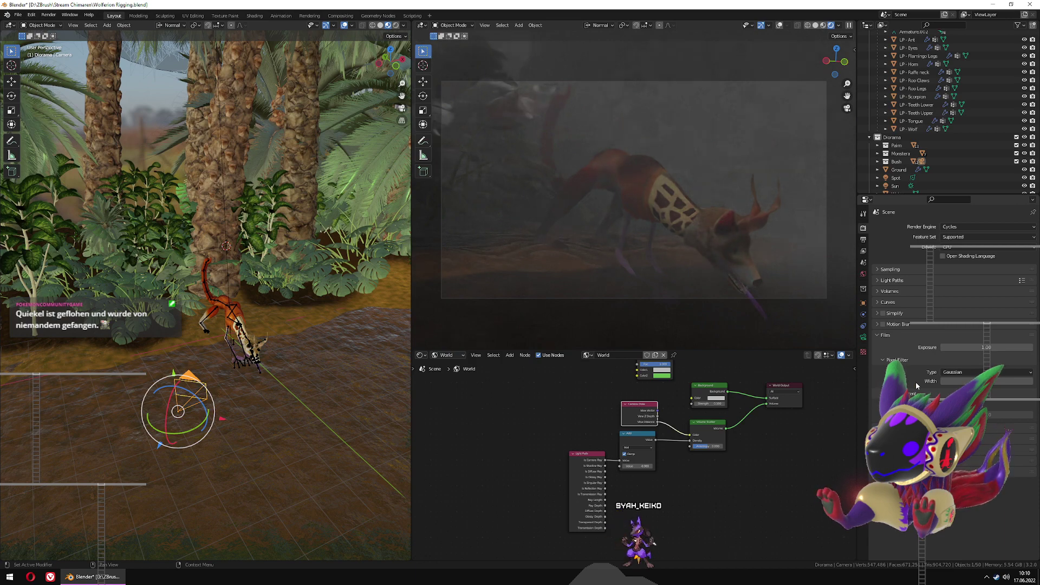
click(967, 247)
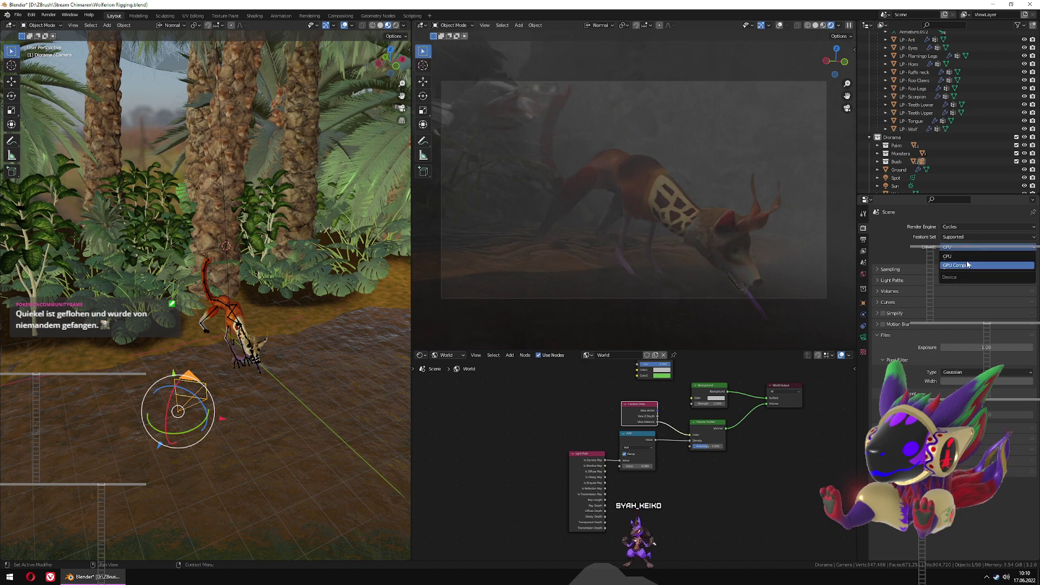
click(966, 265)
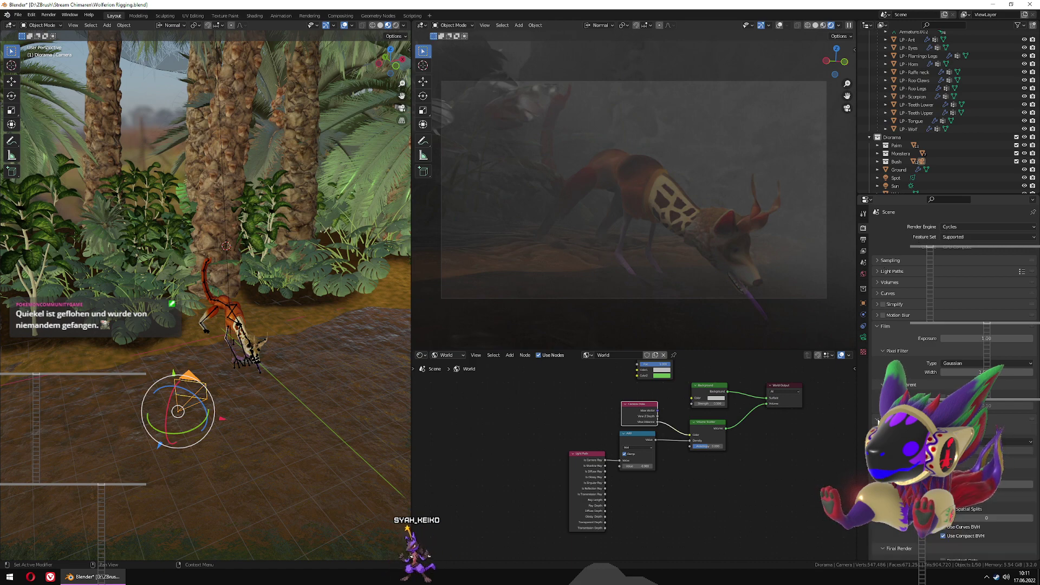
Try the Raw view transform in the Color Management settings and return to Filmic
scroll(878, 420, down, 4)
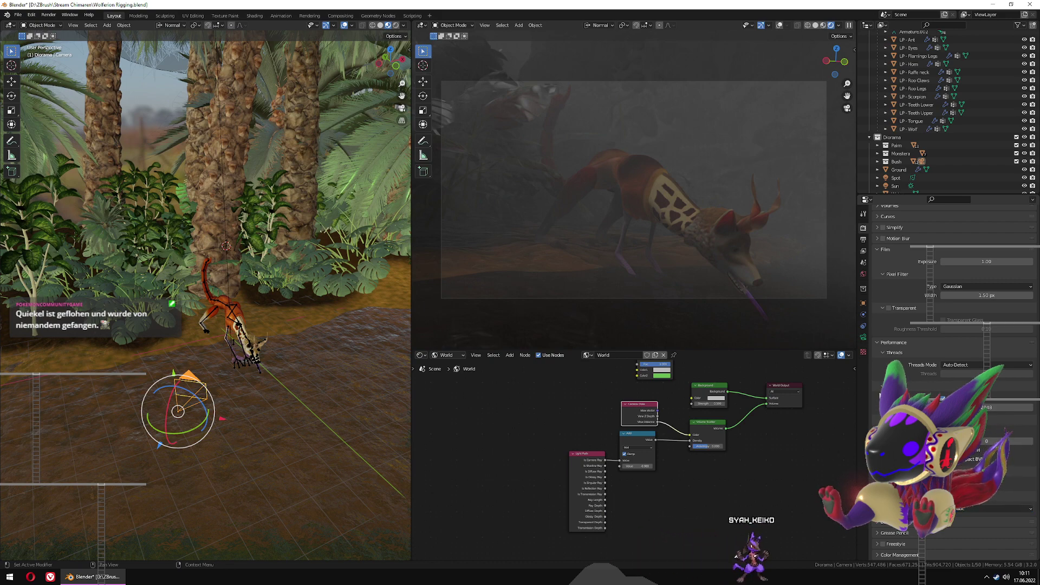
scroll(953, 325, up, 1)
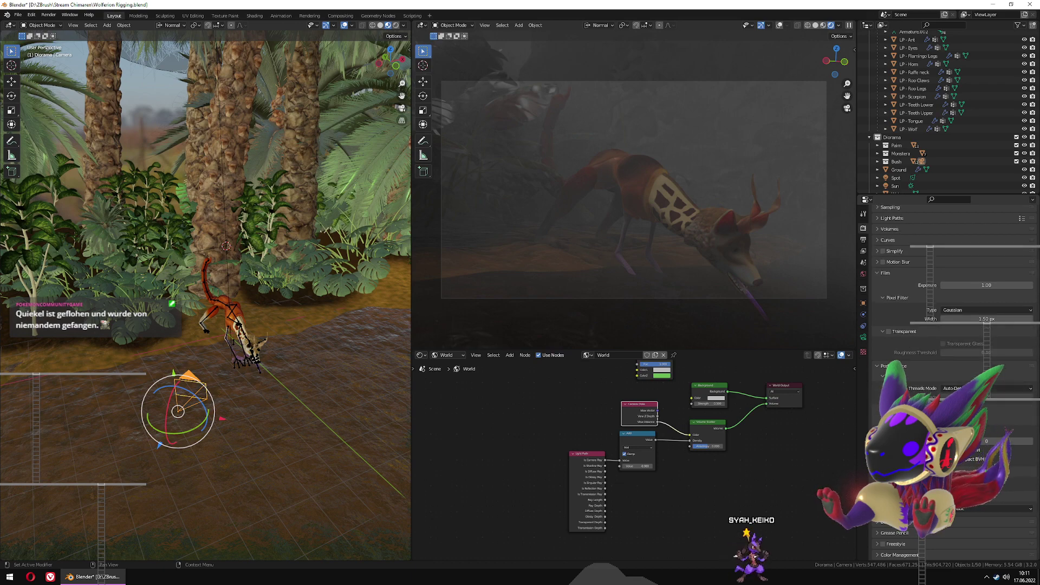
scroll(880, 526, up, 2)
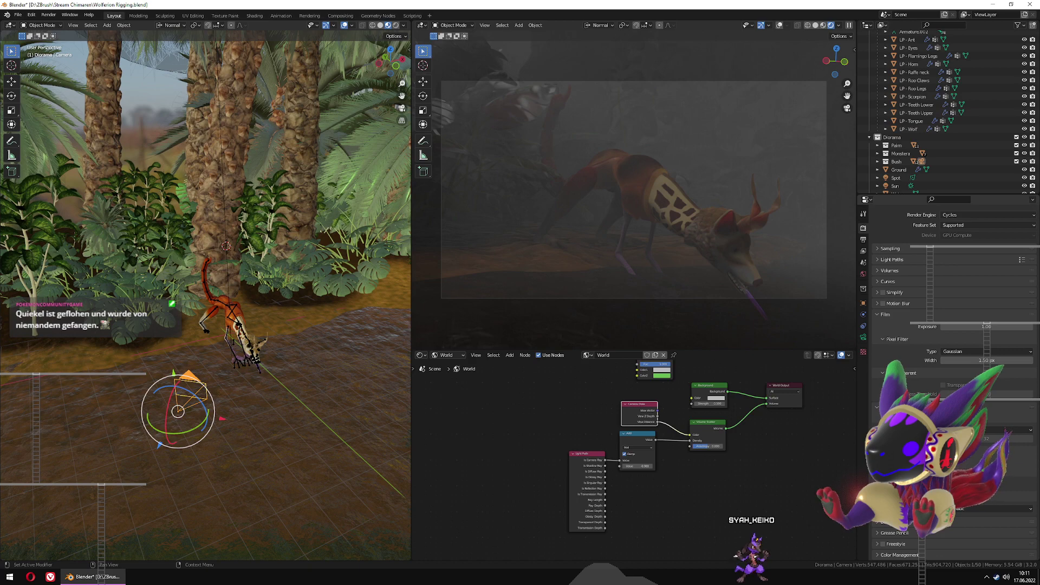
scroll(878, 382, down, 6)
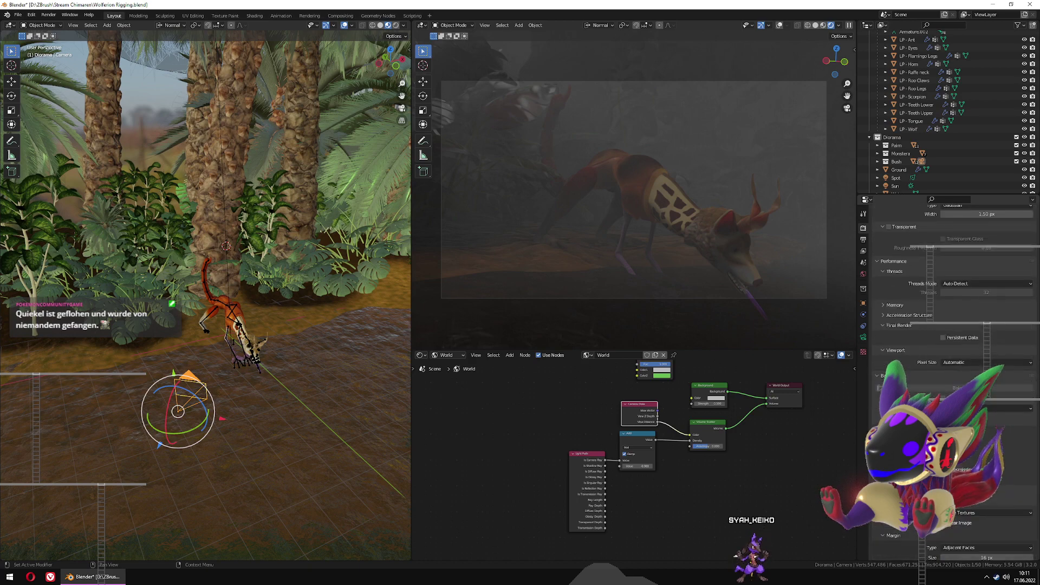
scroll(877, 377, up, 6)
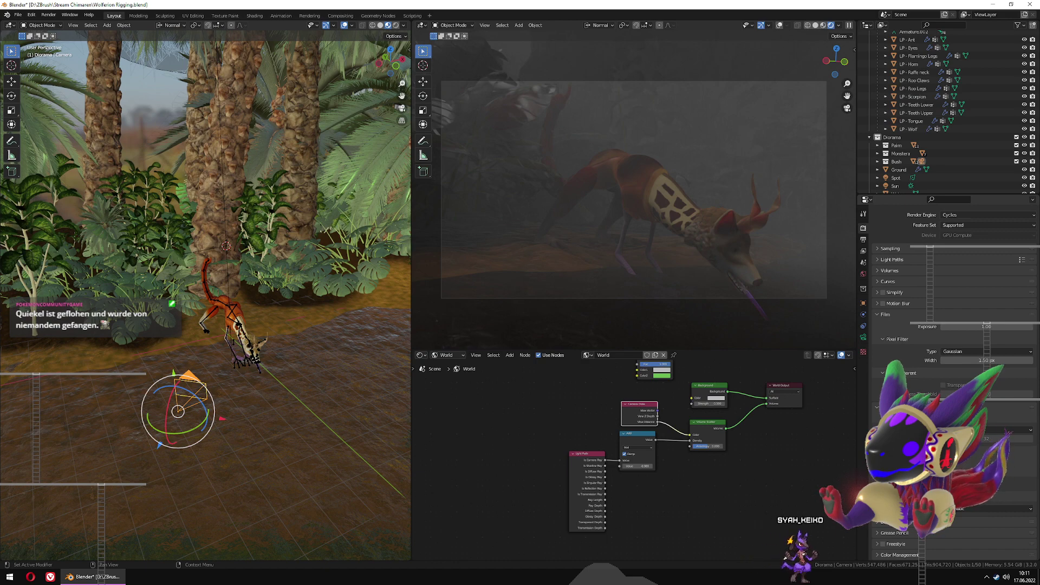
scroll(875, 554, down, 3)
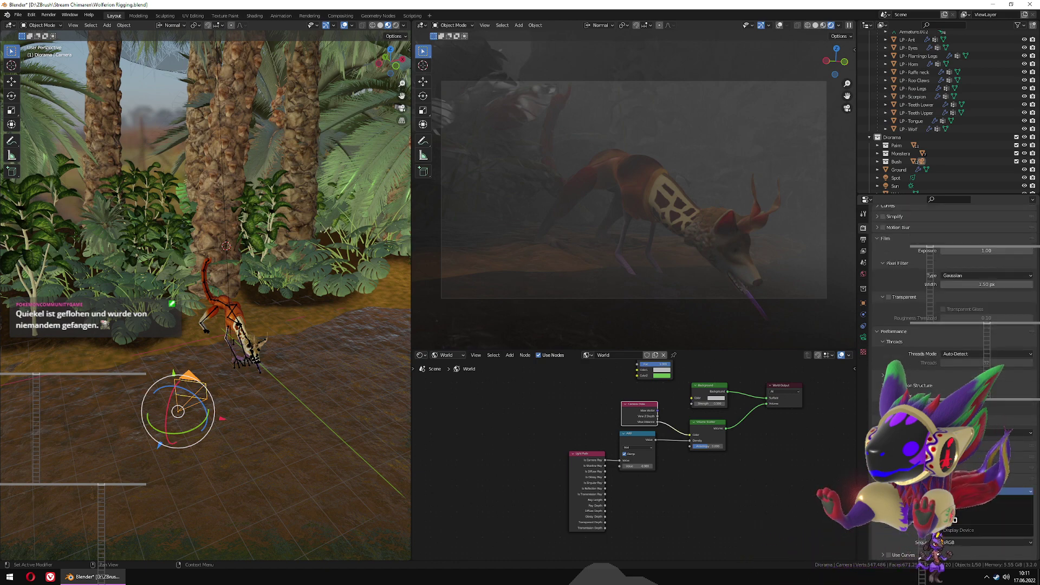
click(984, 503)
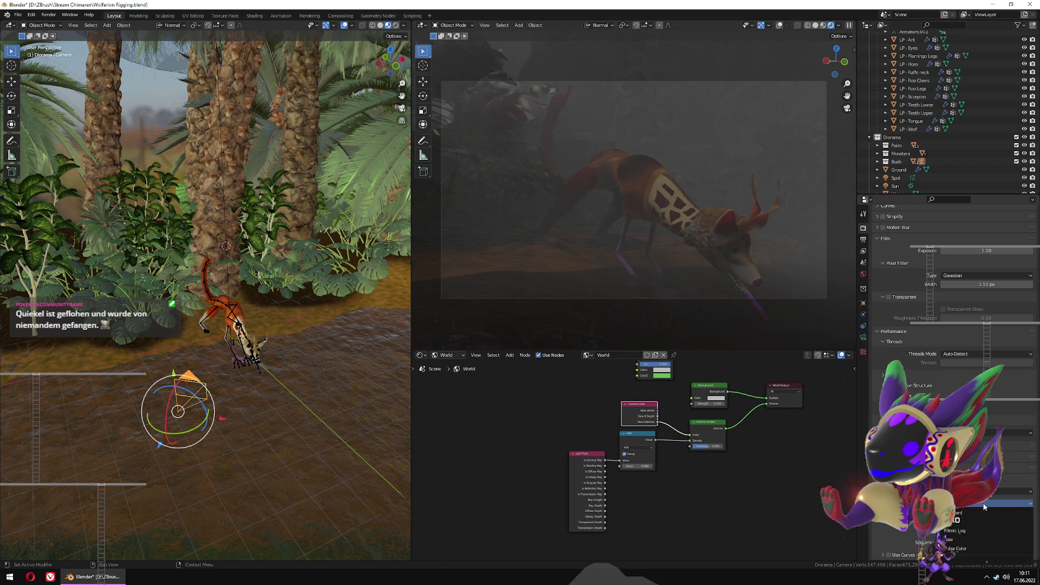
click(972, 533)
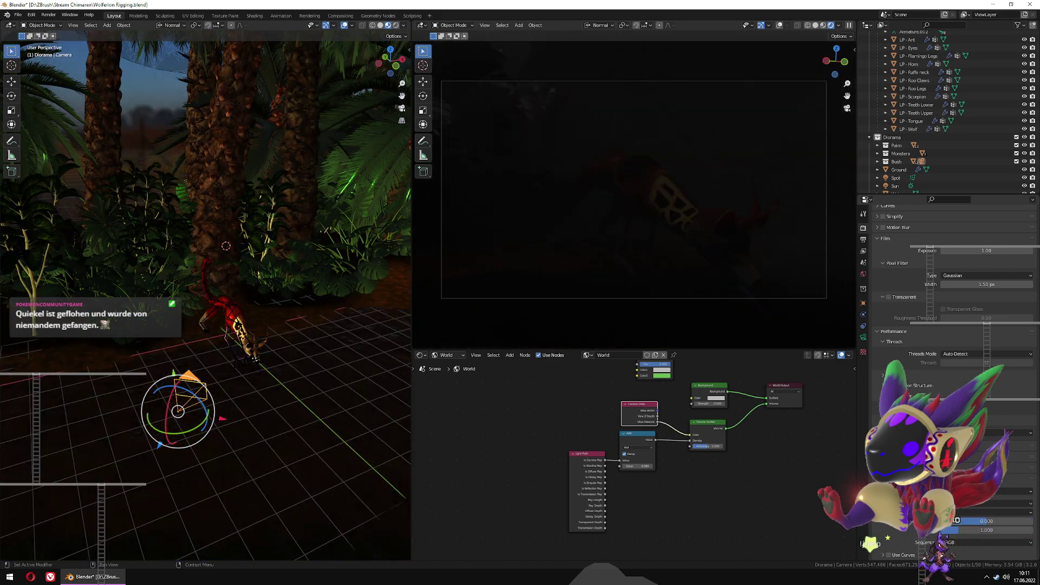
click(971, 506)
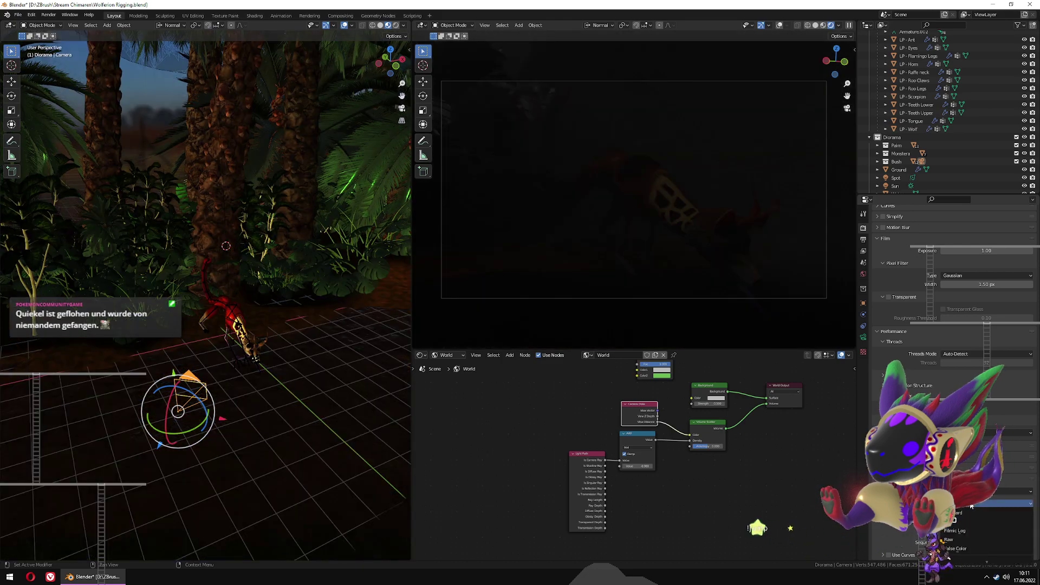
click(971, 521)
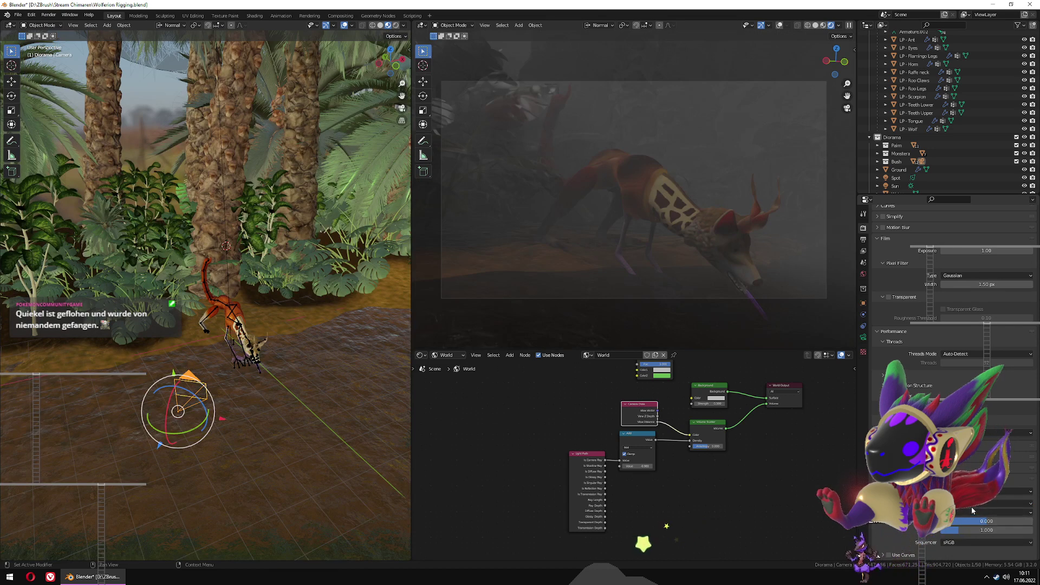
Try the Filmic Log view transform on the diorama and switch back to Filmic
click(970, 506)
click(970, 532)
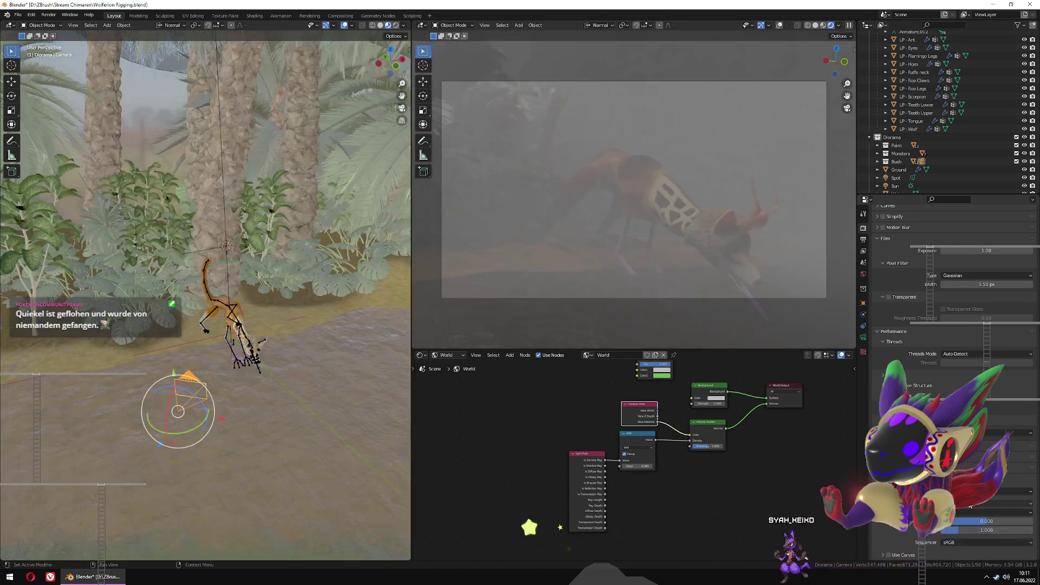
click(970, 505)
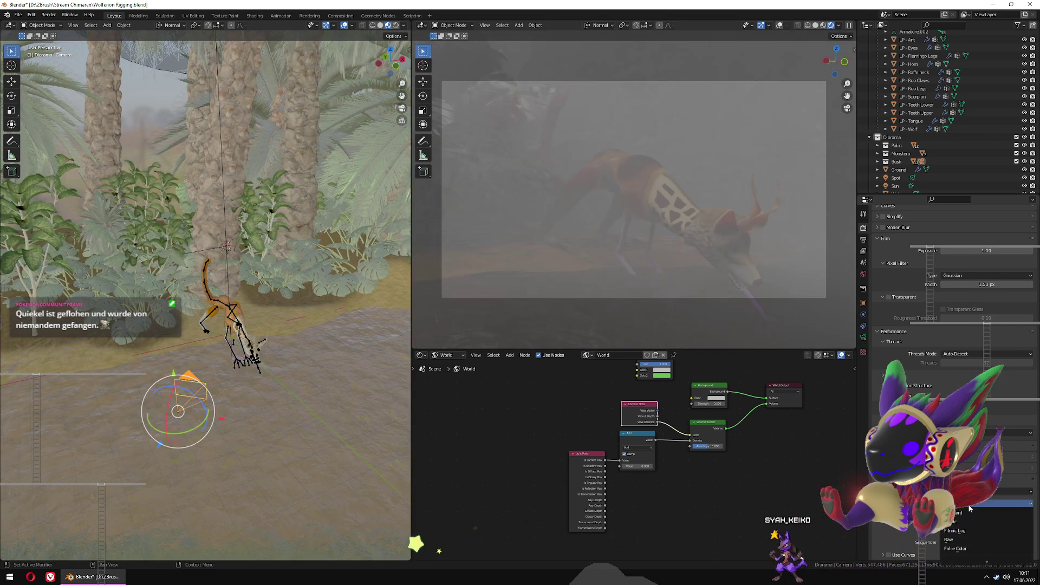
click(969, 521)
Try different Color Management looks on the render, including High Contrast, Medium Contrast and Low Contrast
click(971, 512)
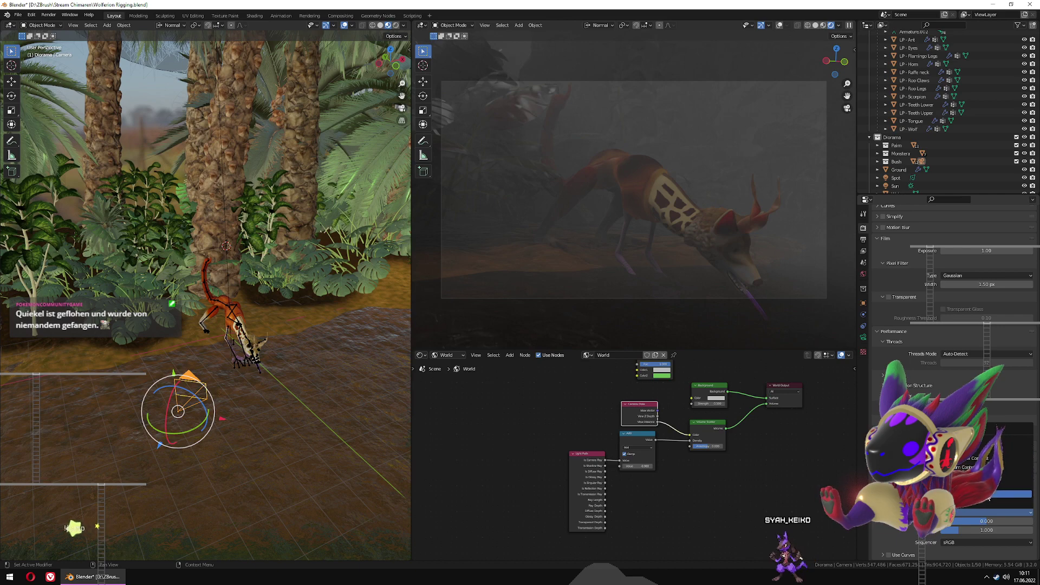
click(989, 502)
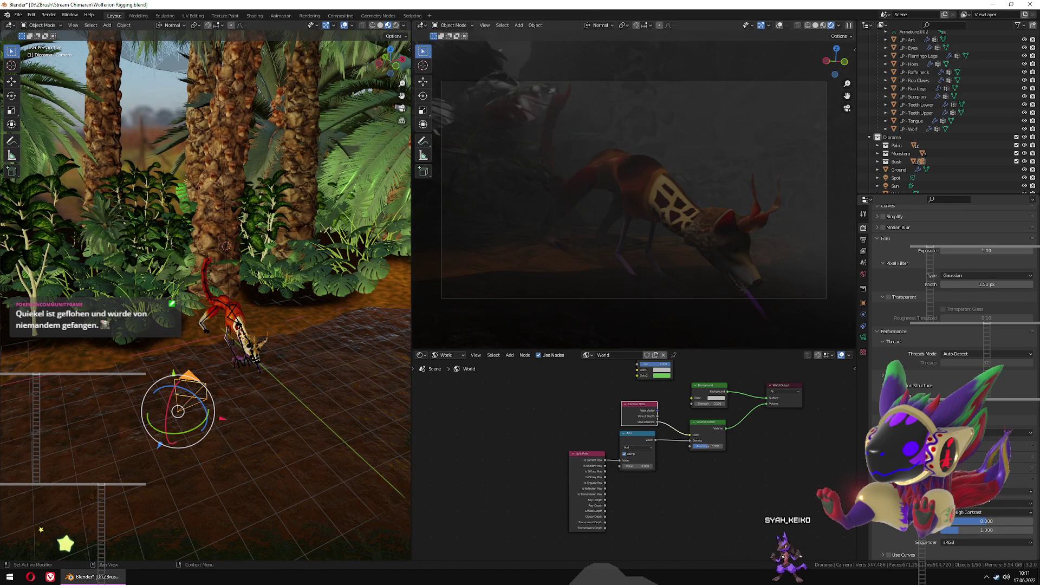
click(984, 513)
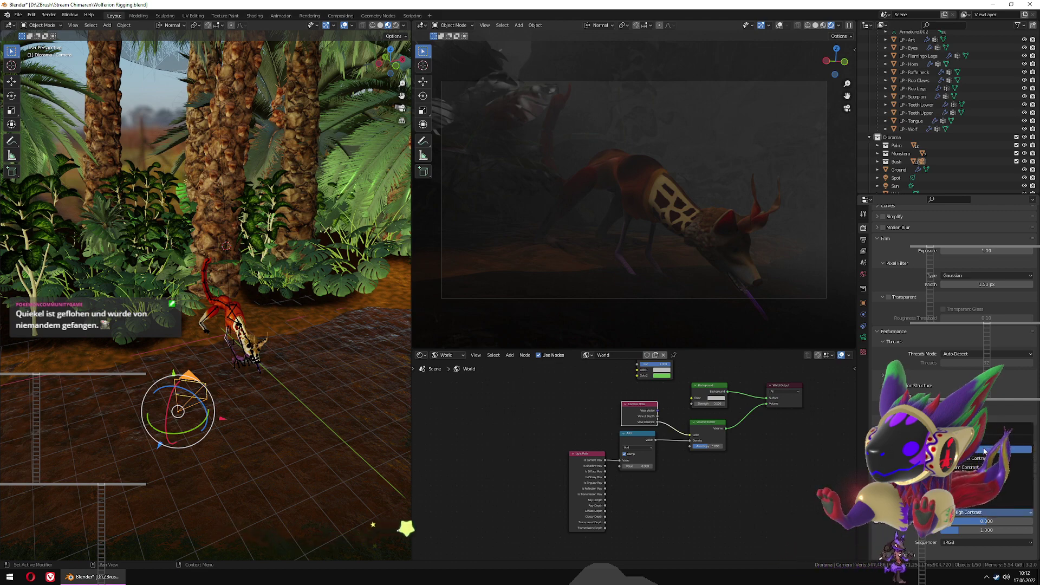
click(949, 509)
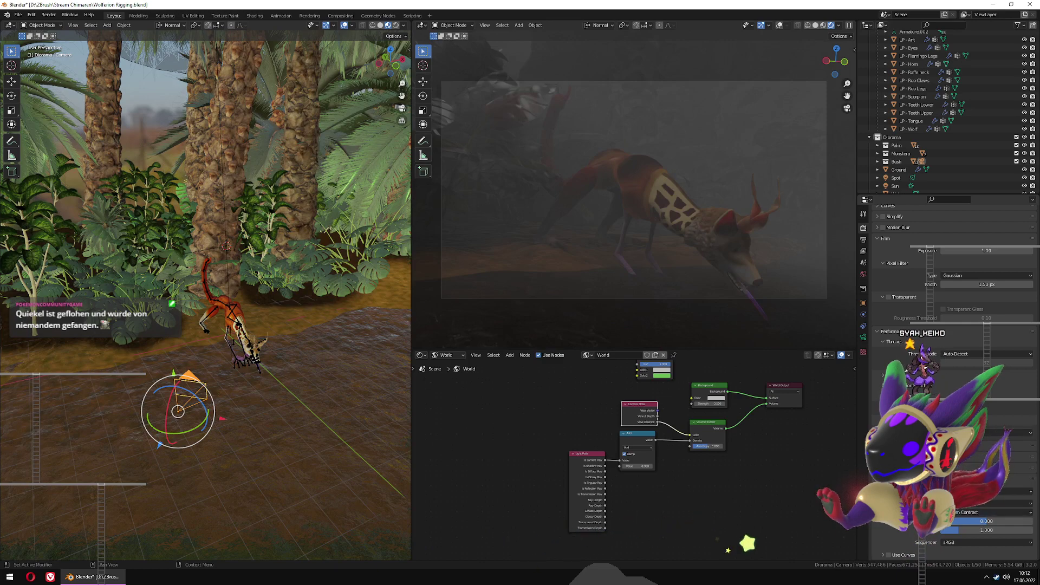
click(974, 512)
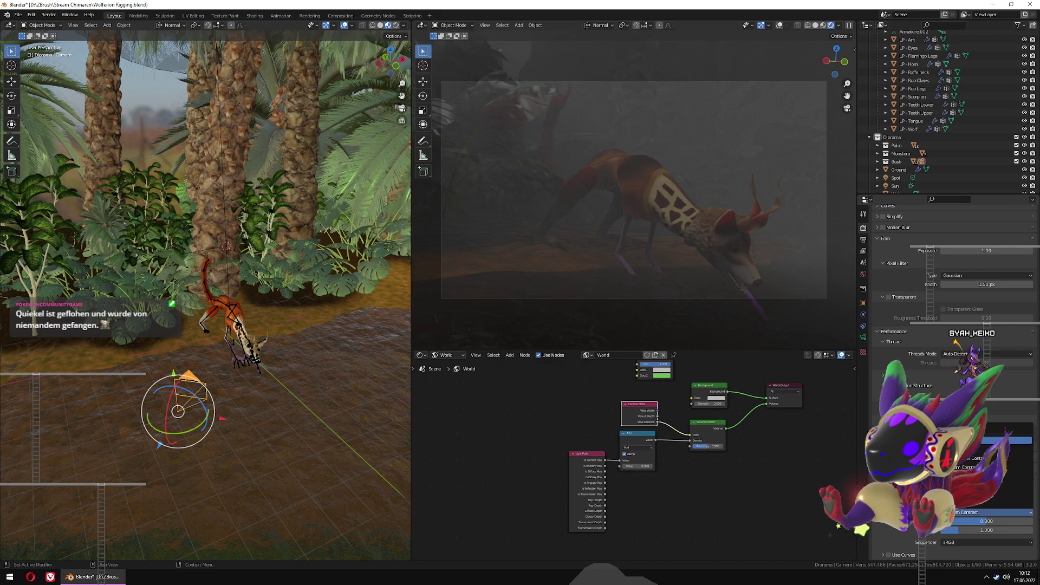
click(962, 440)
click(974, 513)
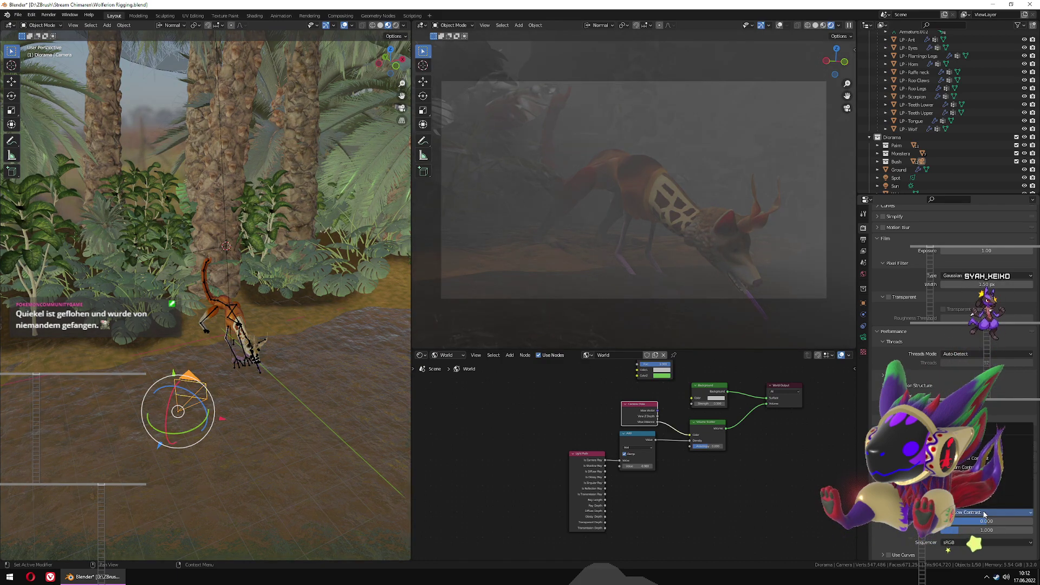
click(974, 484)
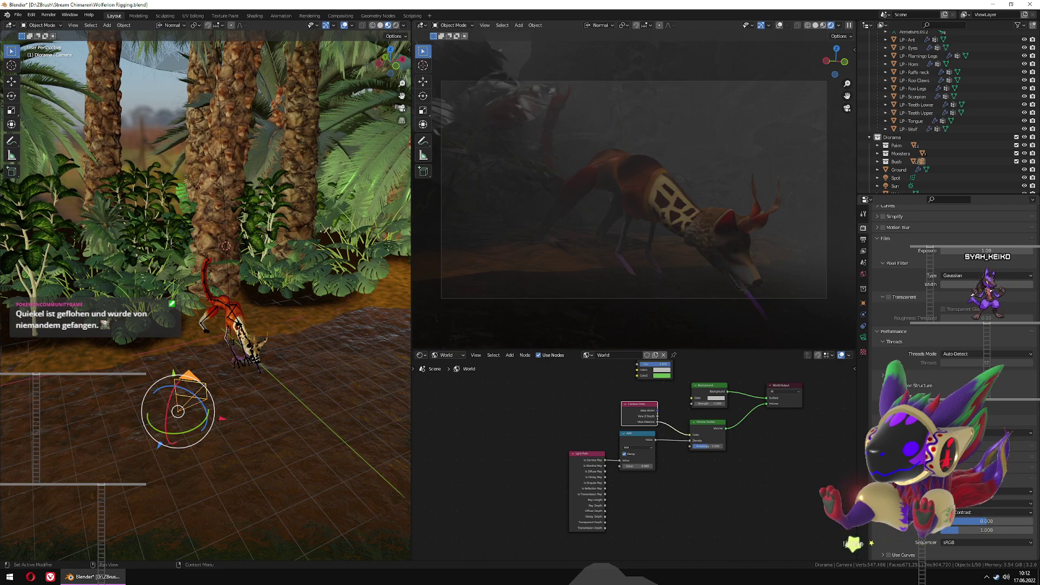
Set the Color Management look to None and the sequencer color space to Filmic Log
click(986, 511)
click(985, 503)
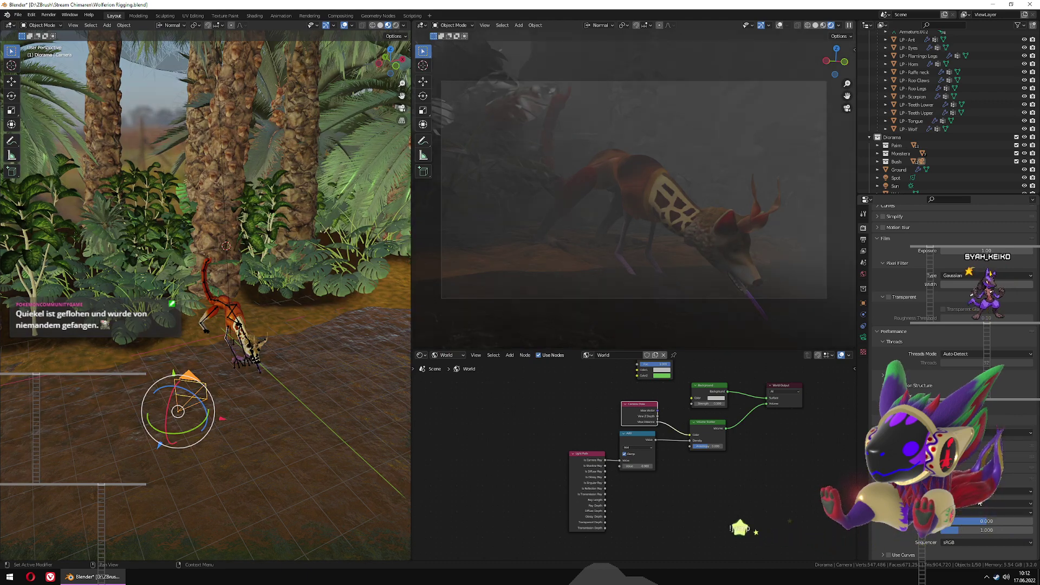
click(969, 543)
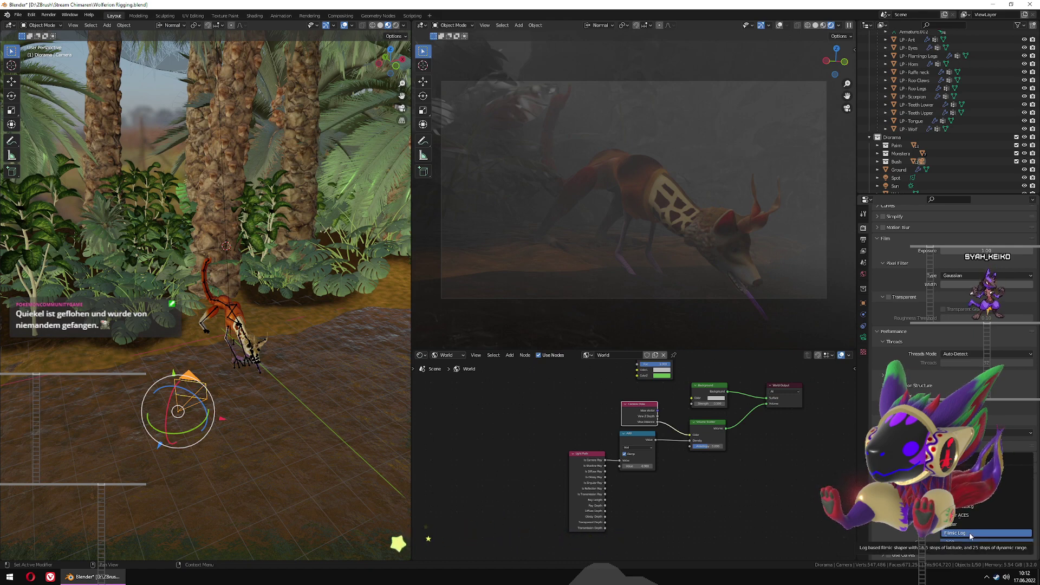
click(972, 533)
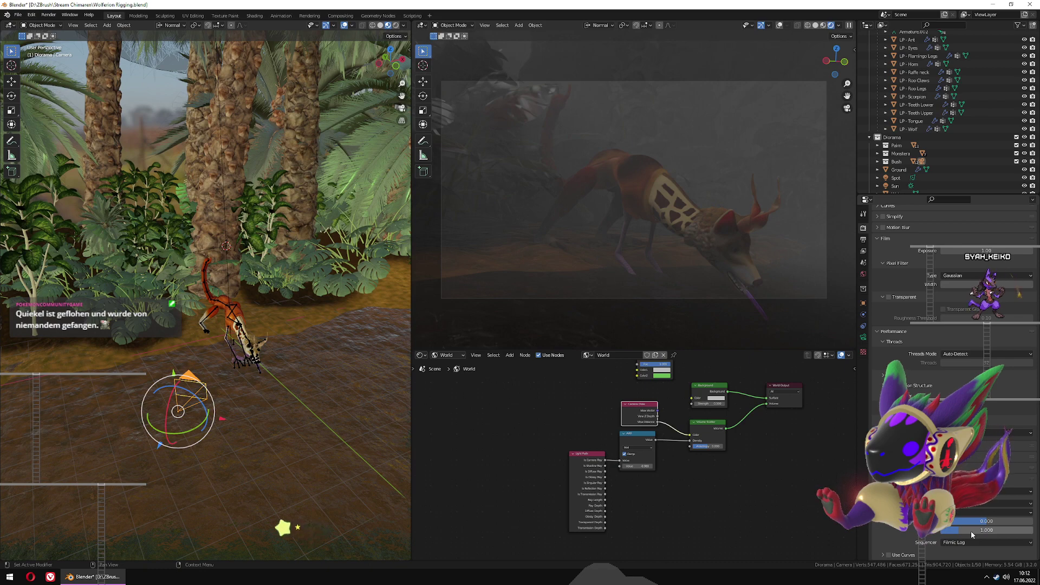
Enable the Color Management curves, try reshaping the curve by moving its points, and disable the curves again
click(883, 554)
click(888, 554)
scroll(888, 528, down, 5)
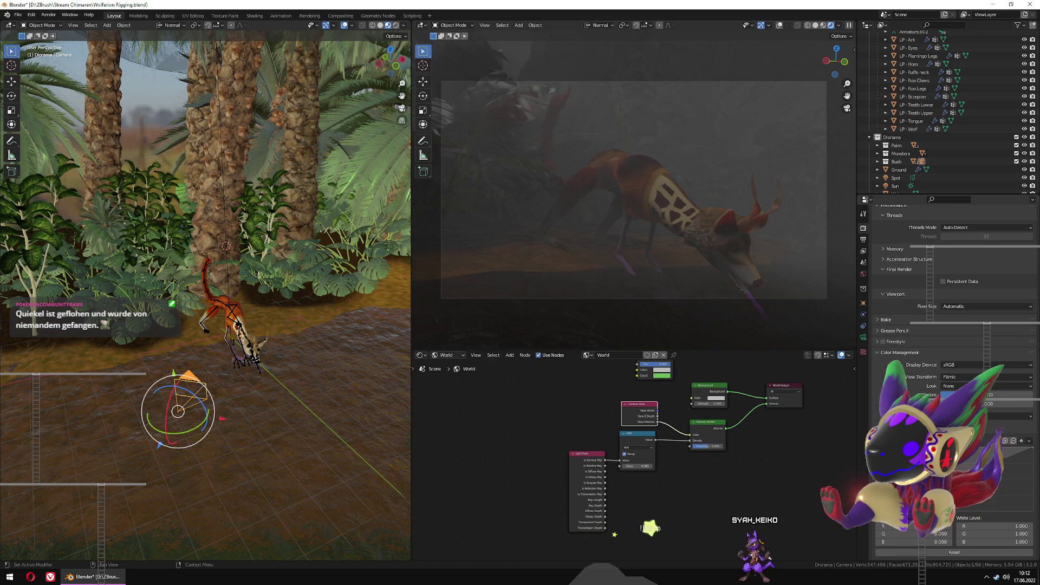
click(954, 479)
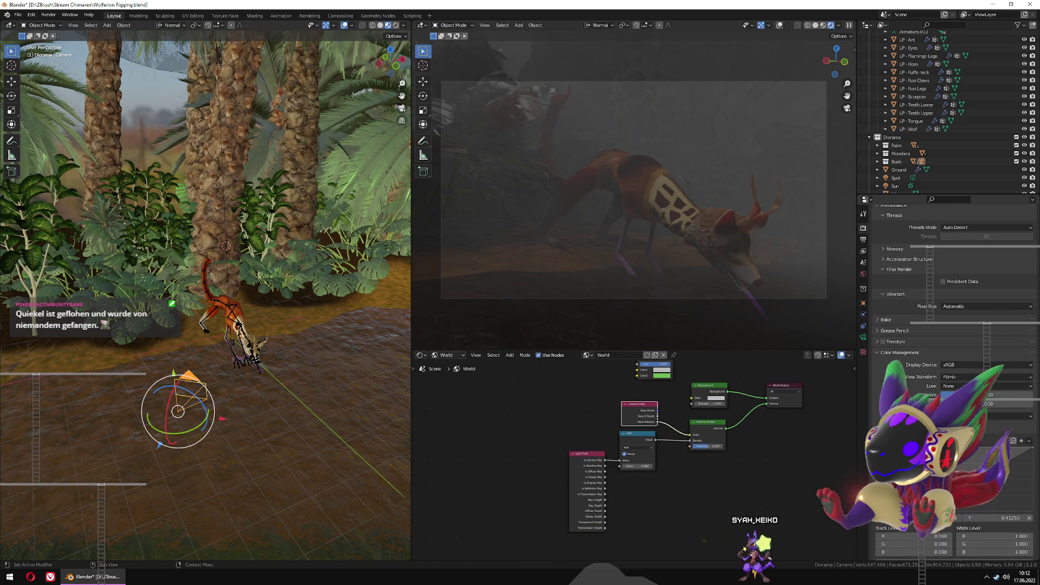
drag(955, 485, 1018, 489)
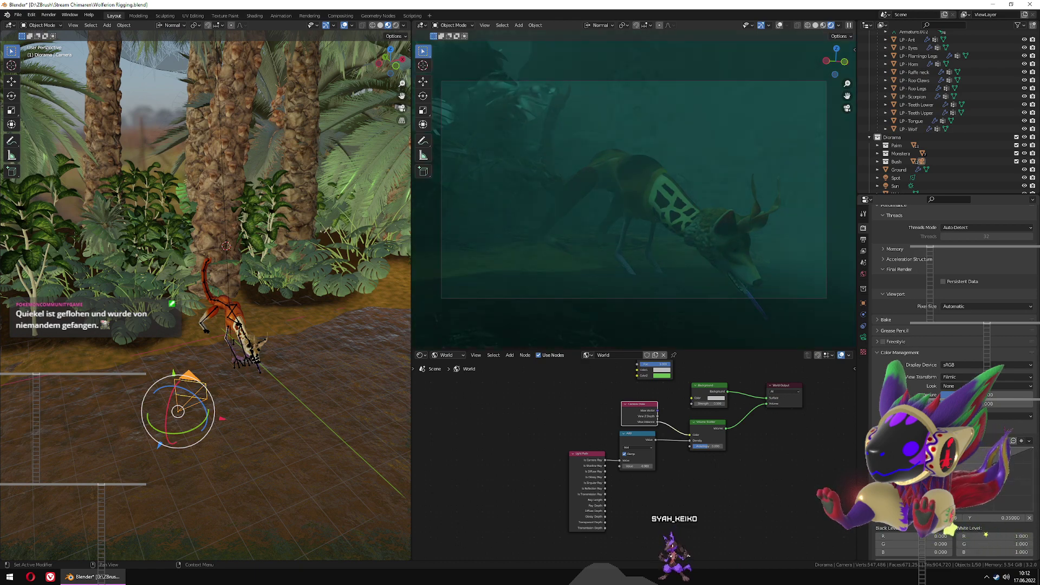
drag(942, 477, 925, 474)
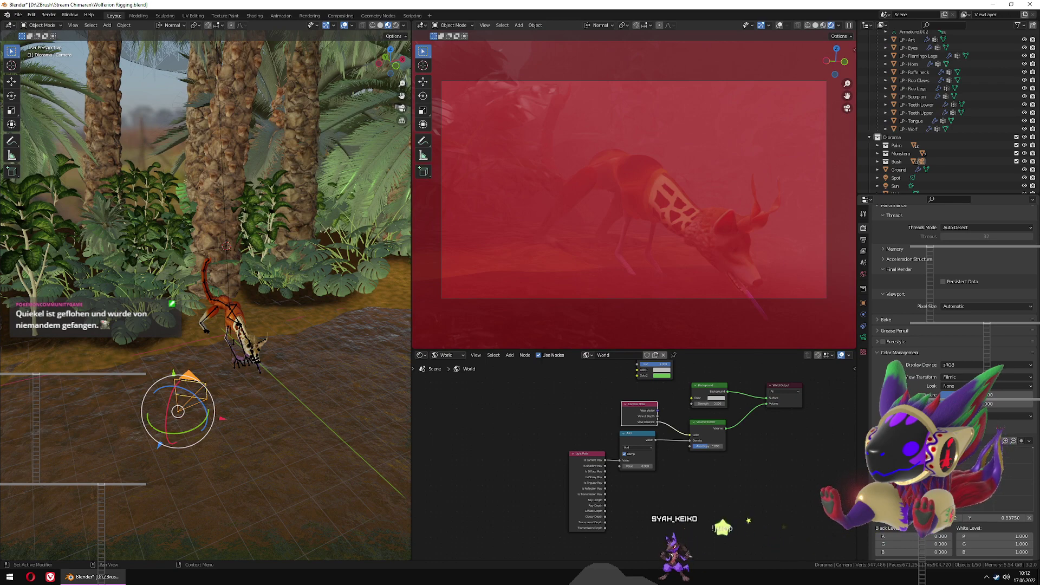
scroll(948, 379, down, 1)
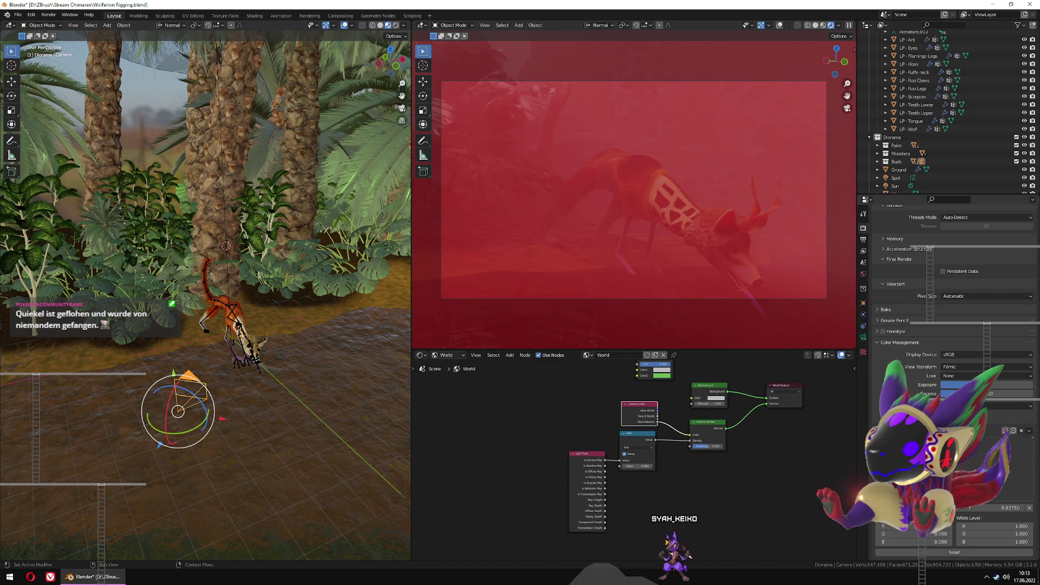
scroll(953, 271, up, 1)
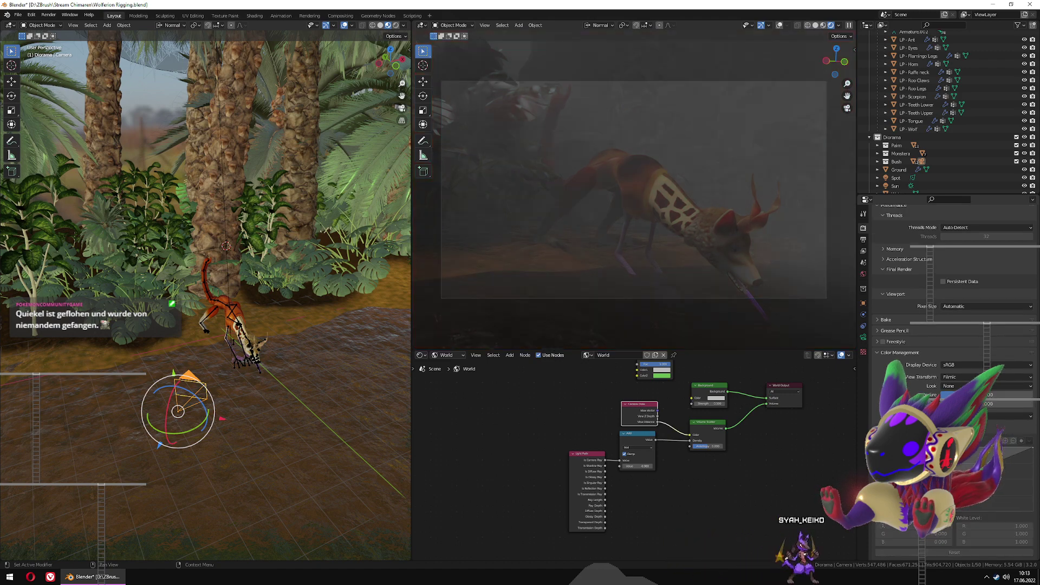
Inspect the View Layer passes, collapsing the Data, Light and Cryptomatte sections
scroll(953, 325, up, 6)
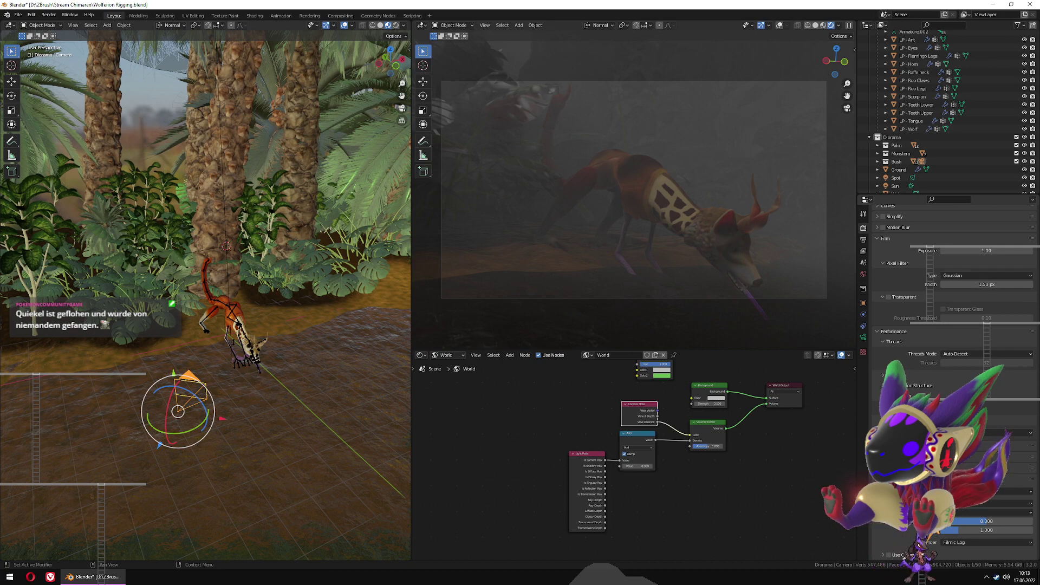
scroll(953, 325, up, 4)
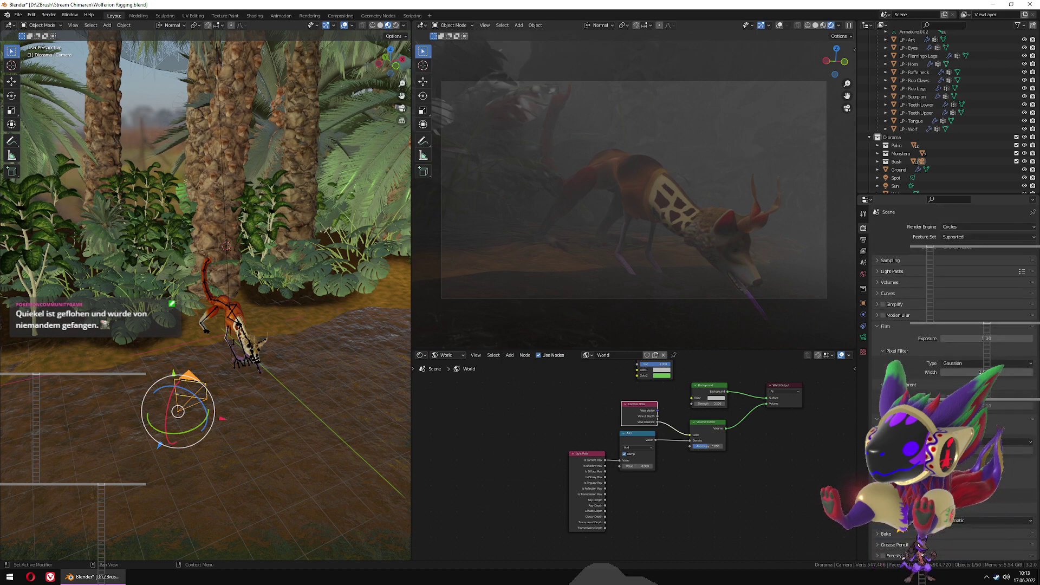
click(876, 261)
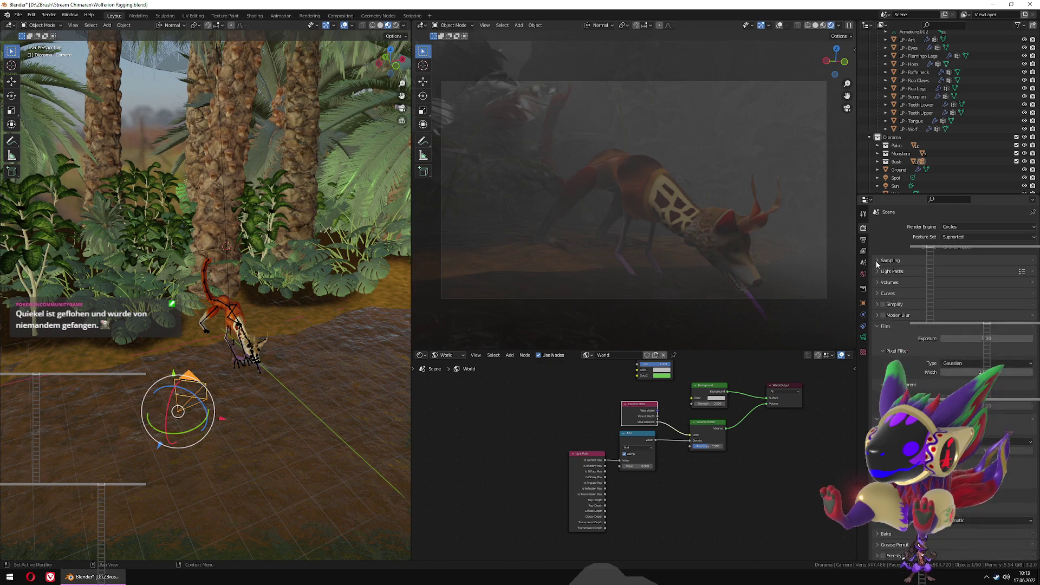
click(863, 252)
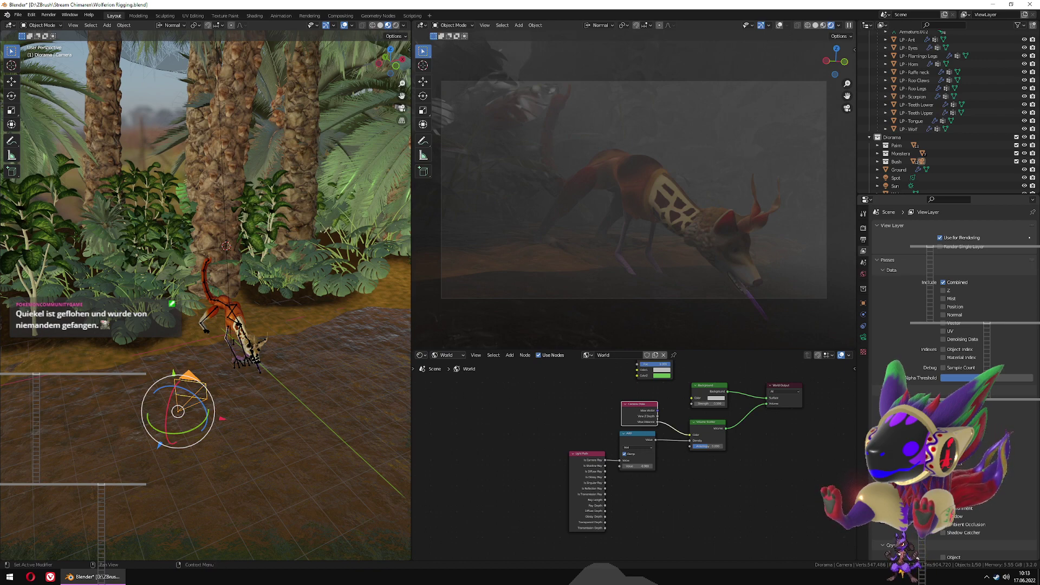
scroll(948, 461, down, 5)
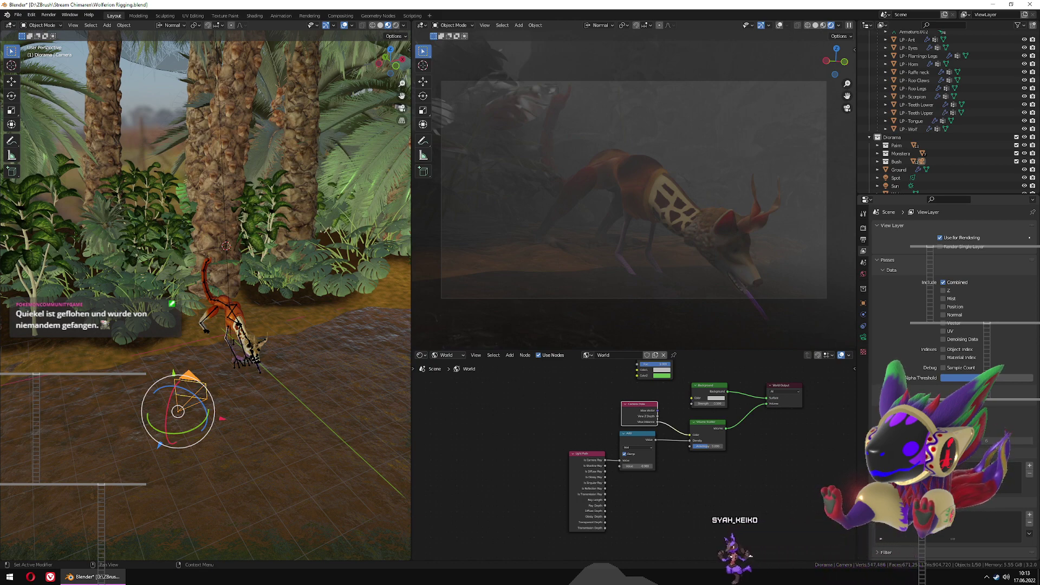
click(897, 399)
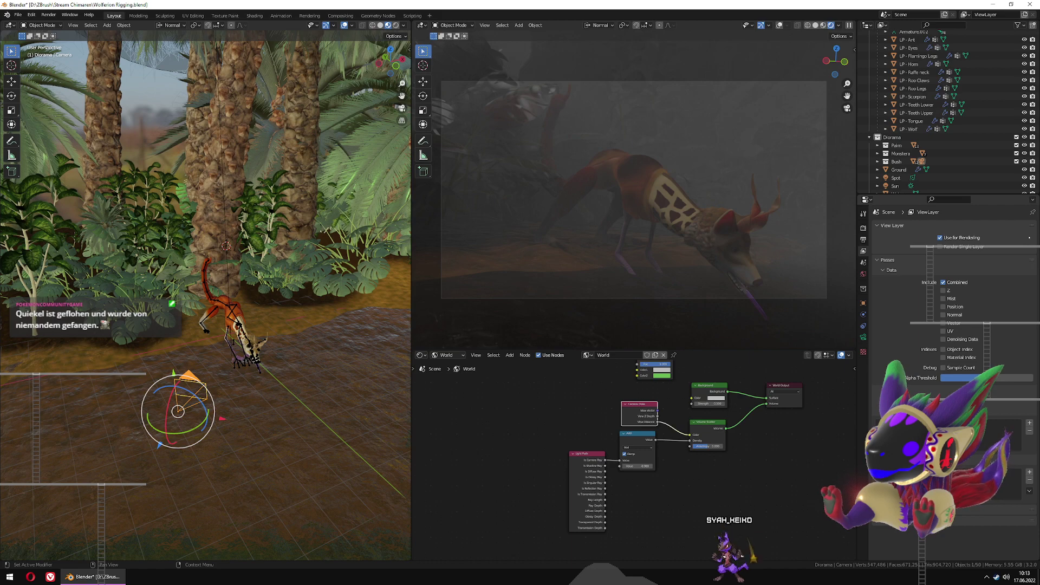
click(883, 270)
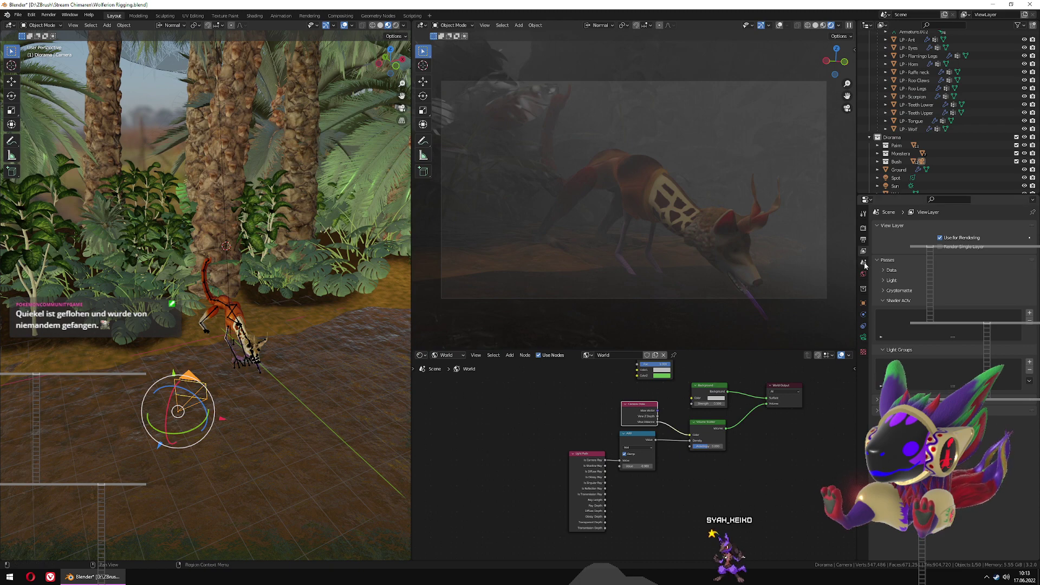
Inspect the Scene properties, briefly expanding the Units, Gravity and Keying Sets sections
click(863, 263)
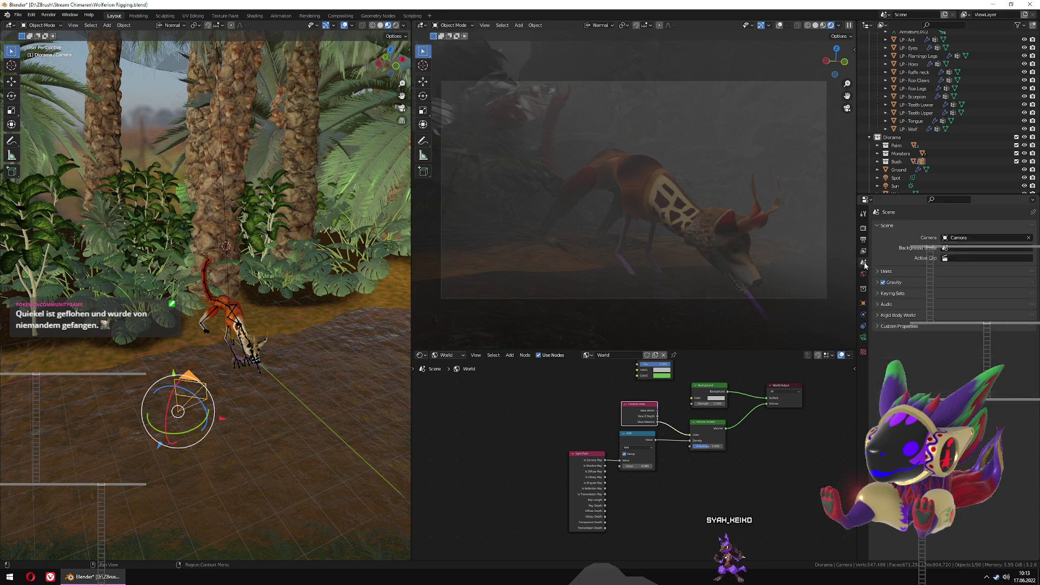
click(880, 271)
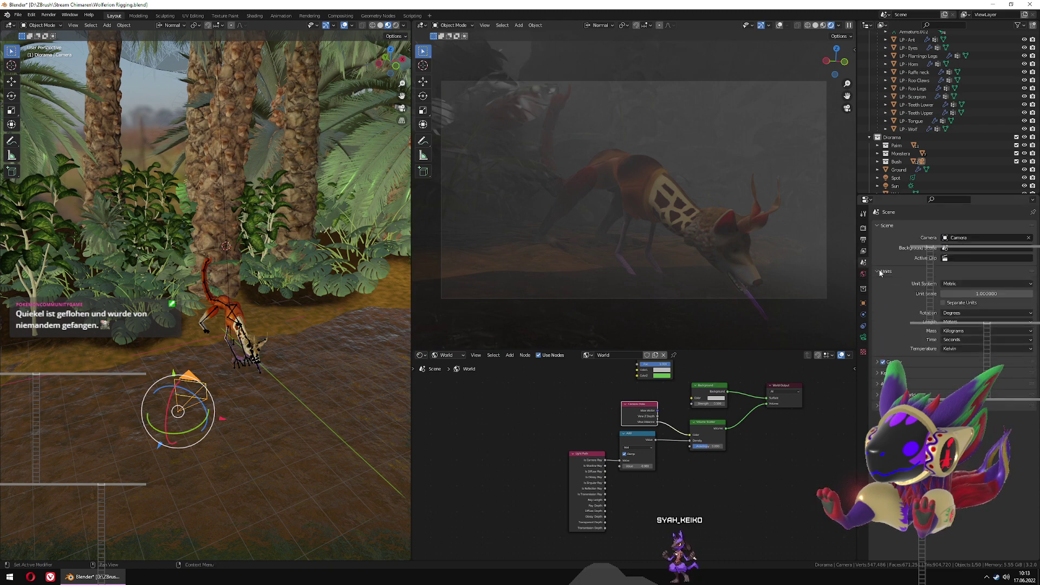
click(880, 272)
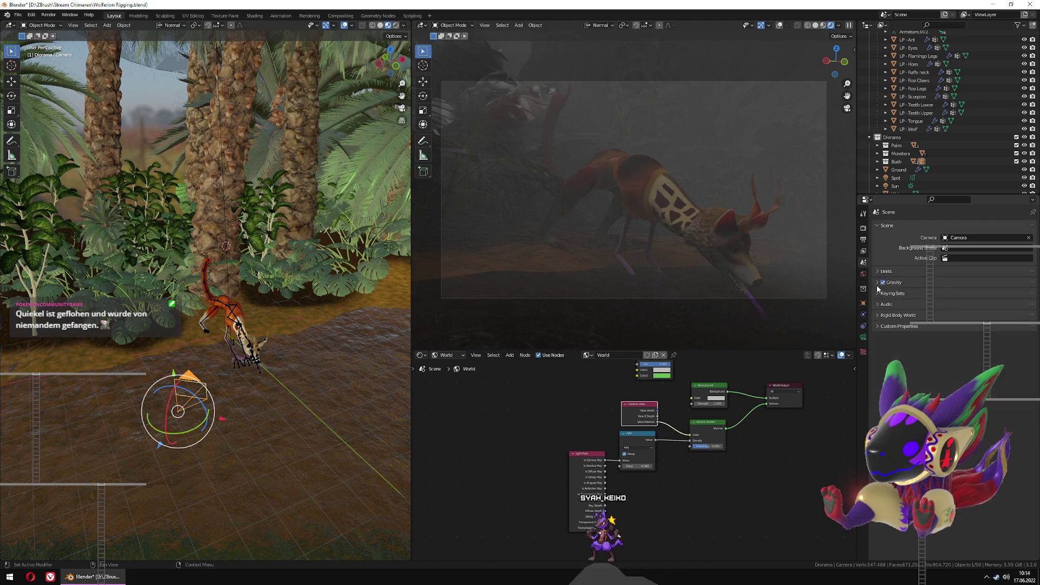
click(875, 282)
click(874, 282)
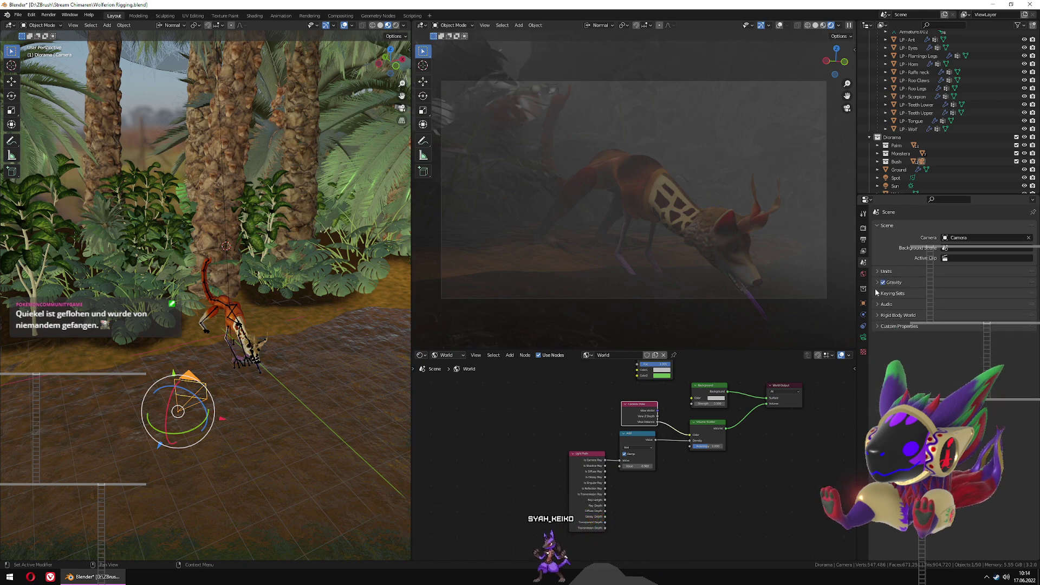
click(875, 292)
click(875, 293)
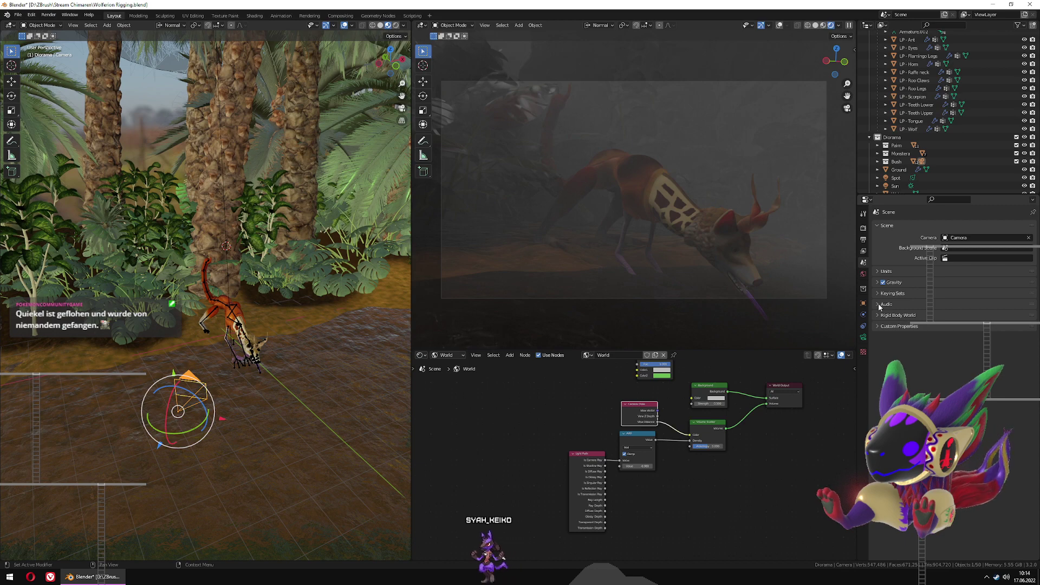
Change the Cycles film pixel filter type to Blackman-Harris
click(864, 228)
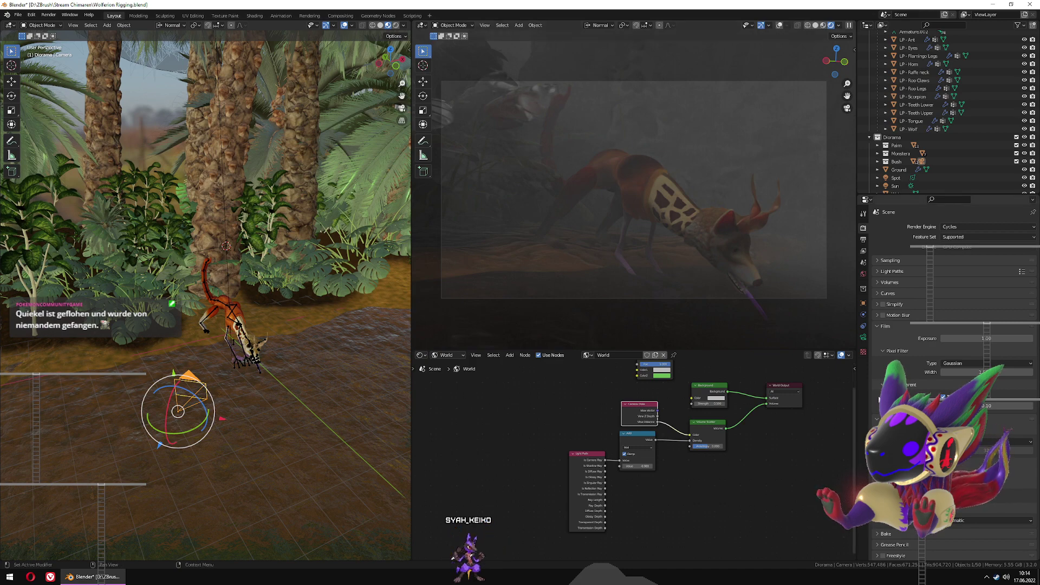
click(977, 364)
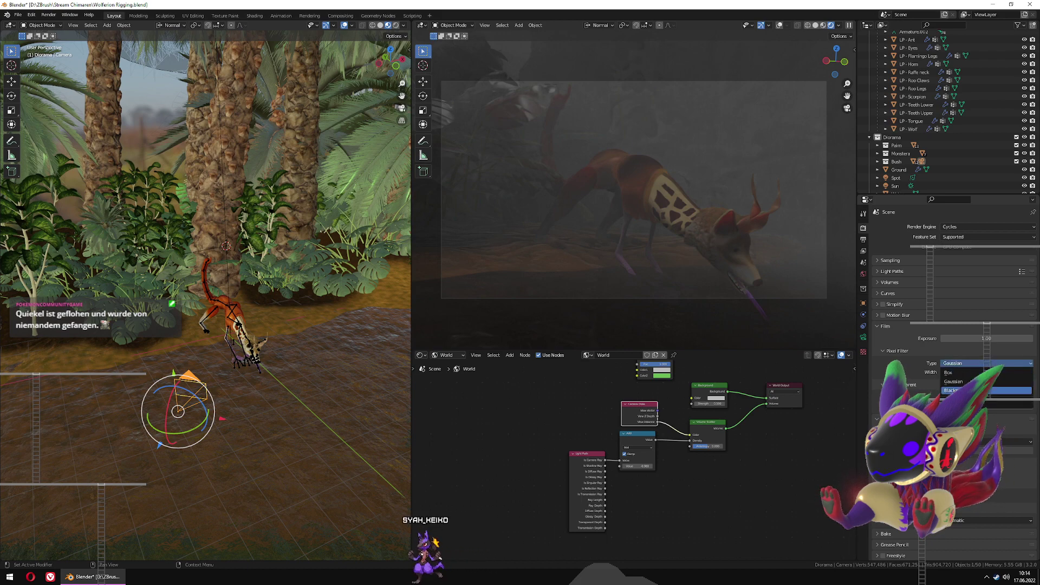
click(956, 390)
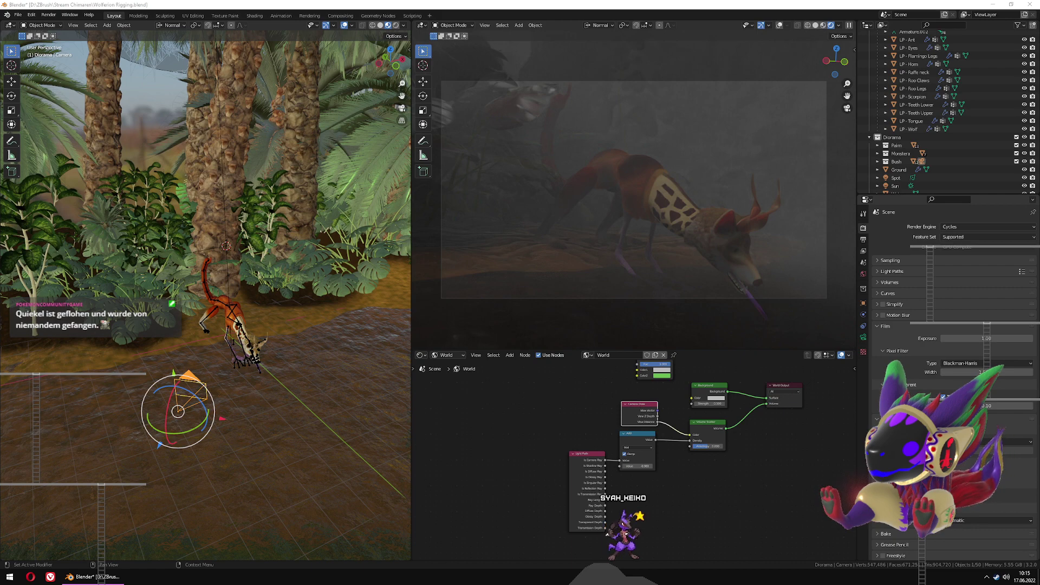
Review the remaining render settings down to Color Management and check the output format settings
click(912, 472)
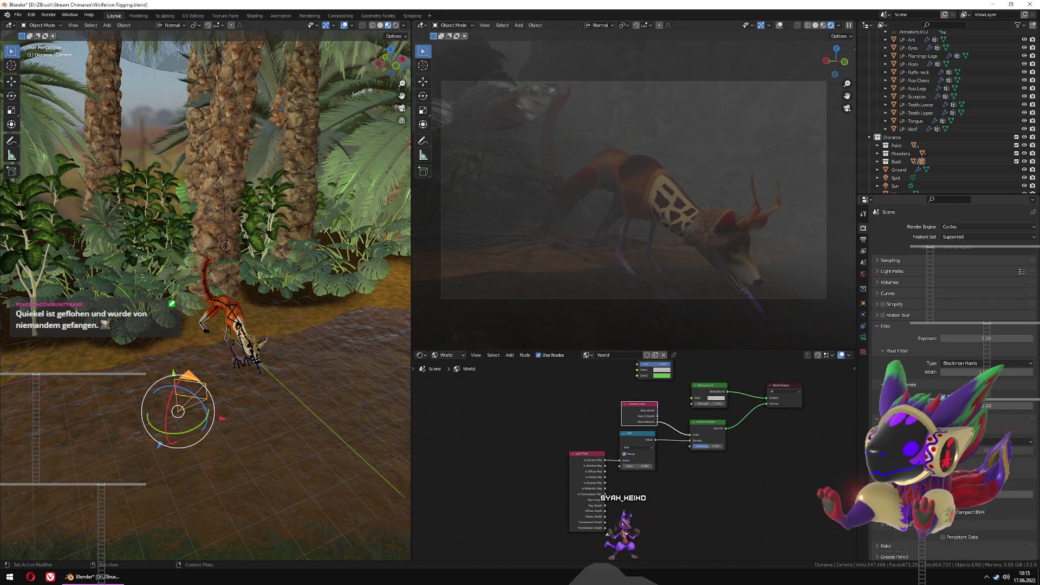
click(912, 472)
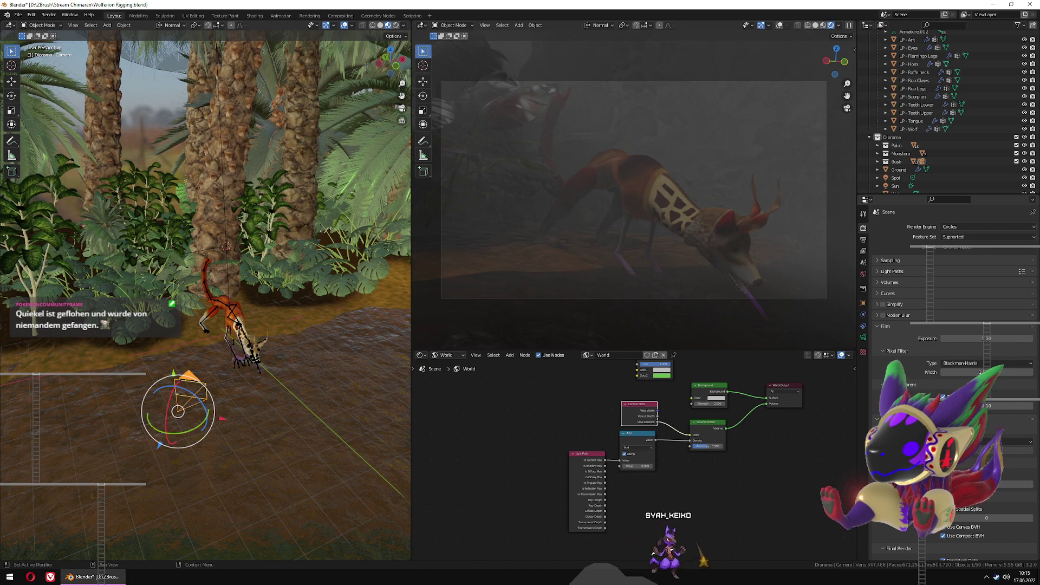
click(912, 496)
scroll(912, 496, down, 3)
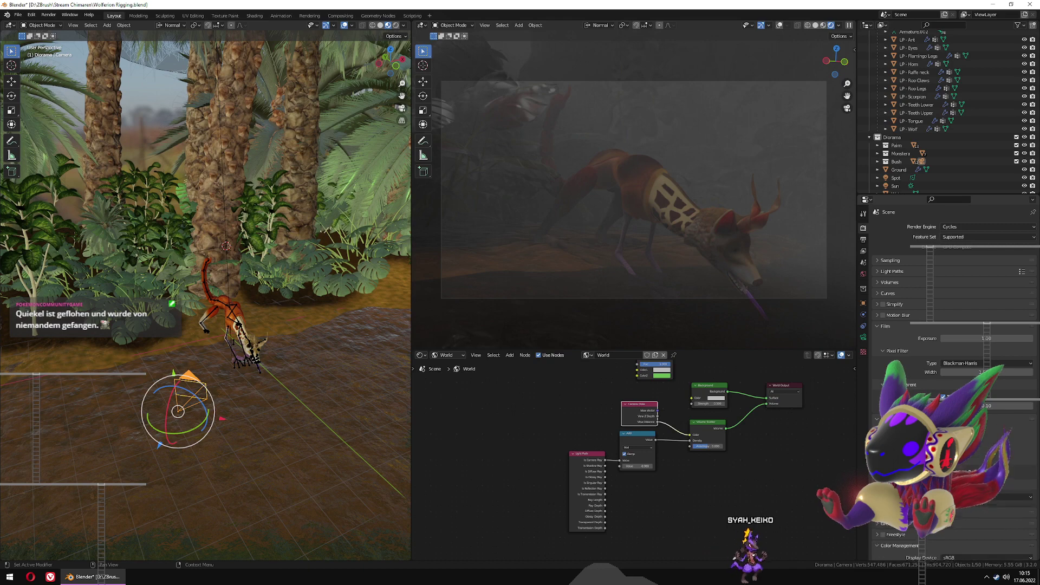
scroll(912, 496, down, 2)
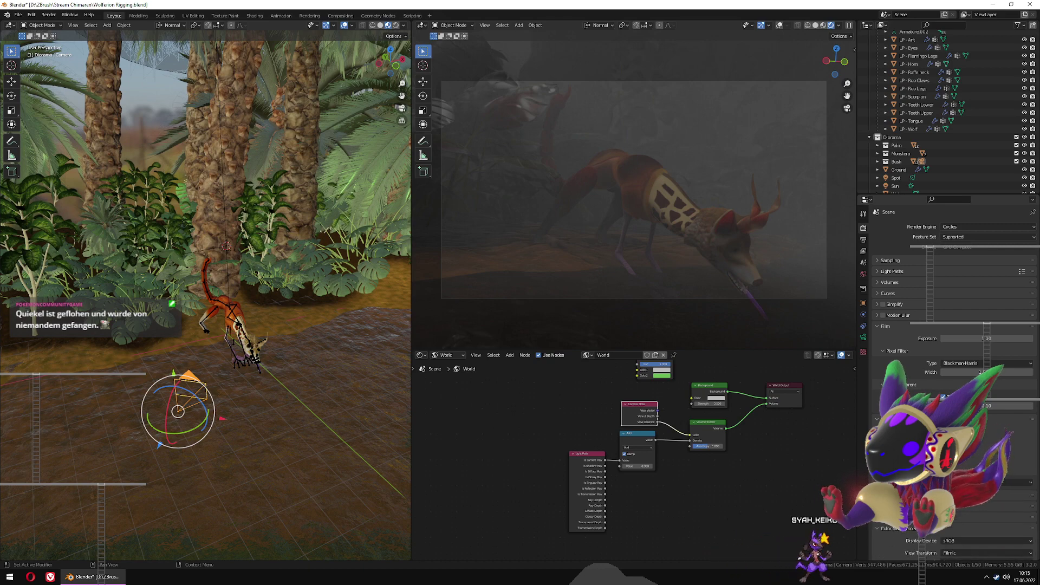
scroll(912, 496, down, 2)
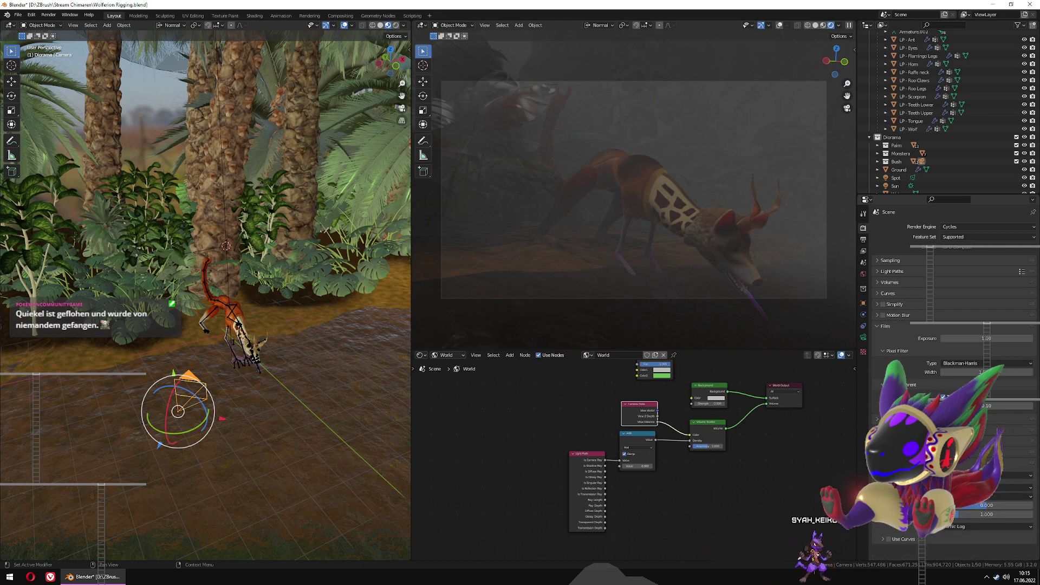
click(862, 240)
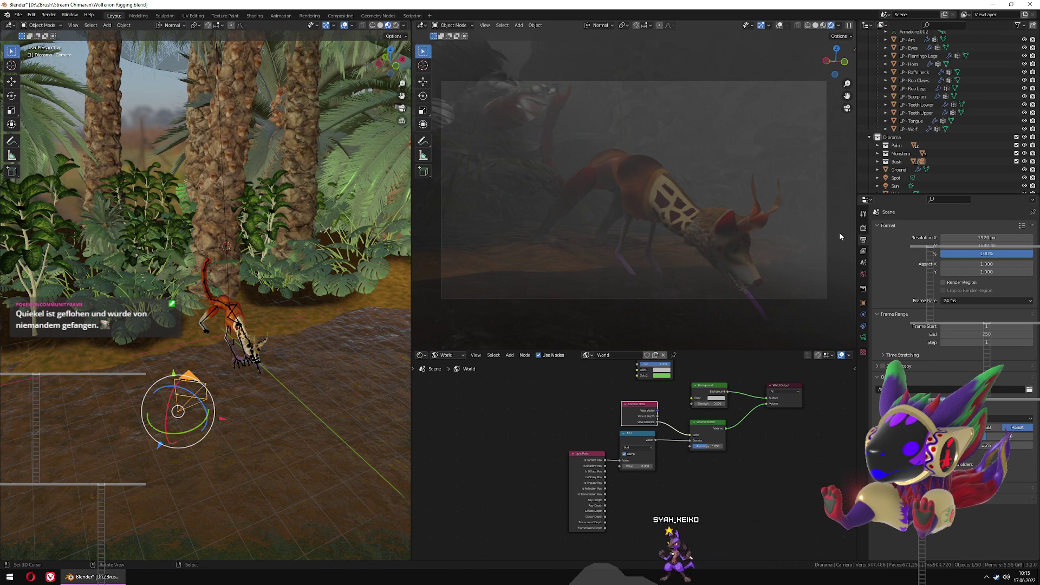
Make the camera's passepartout fully opaque in the viewport display and disable the camera's depth of field
click(864, 338)
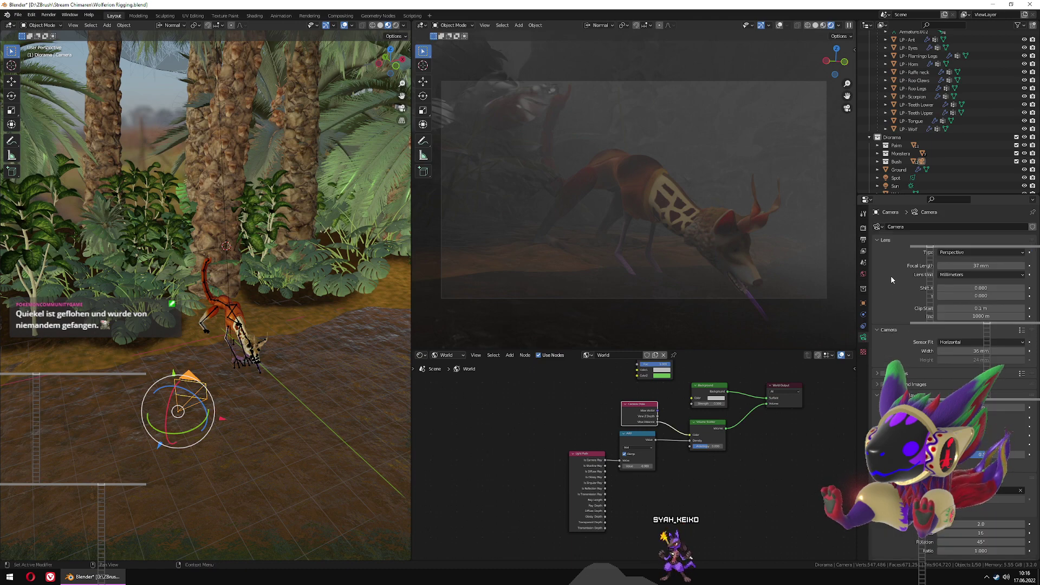
click(877, 373)
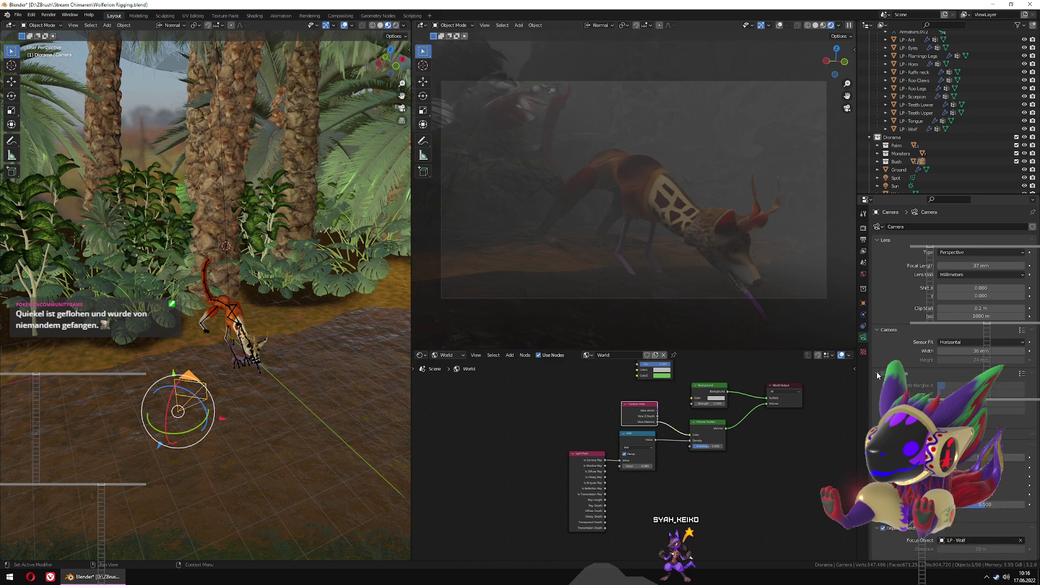
click(876, 372)
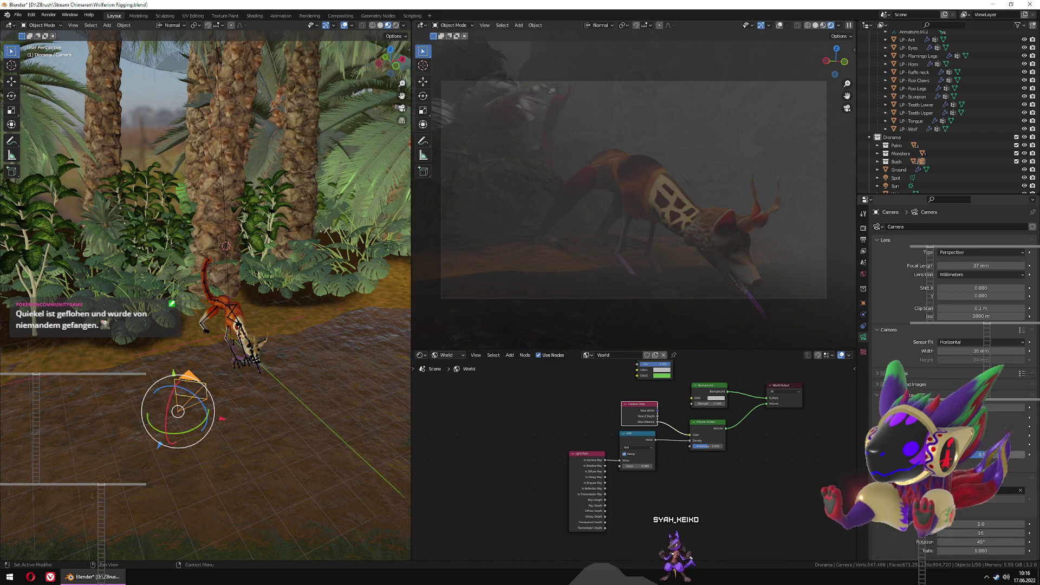
drag(981, 455, 1027, 455)
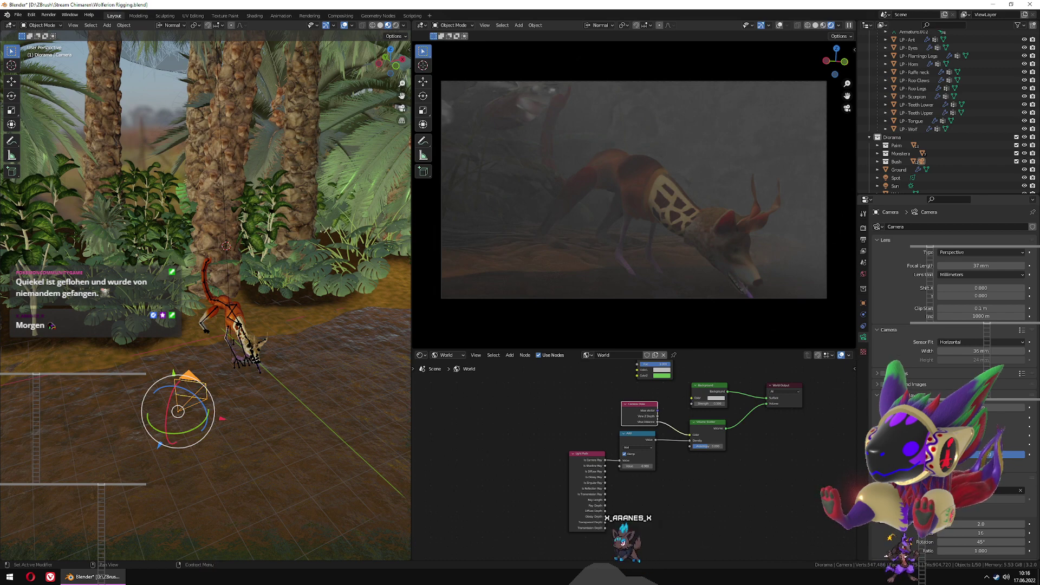
scroll(948, 379, down, 1)
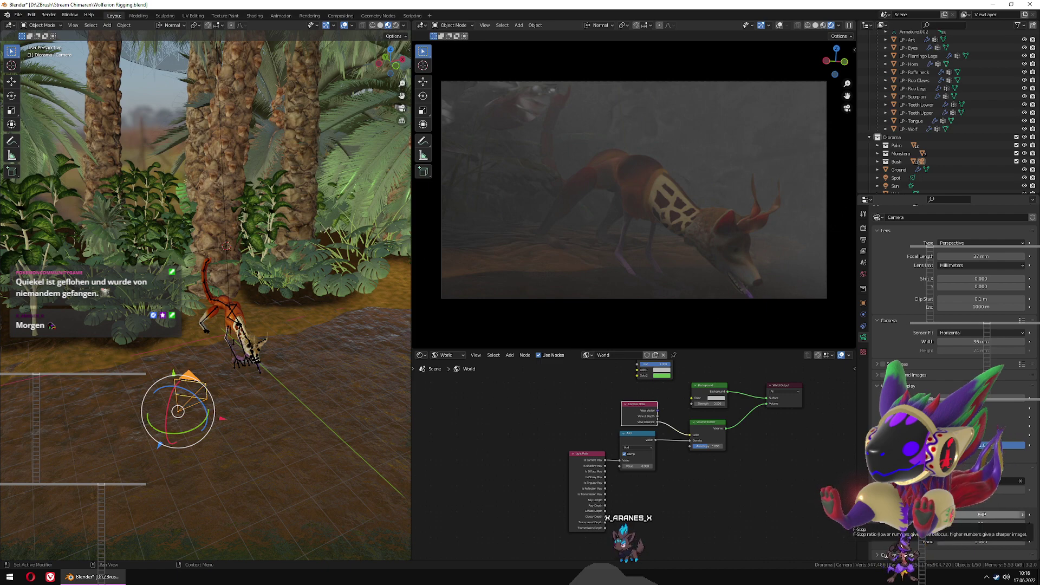
click(883, 468)
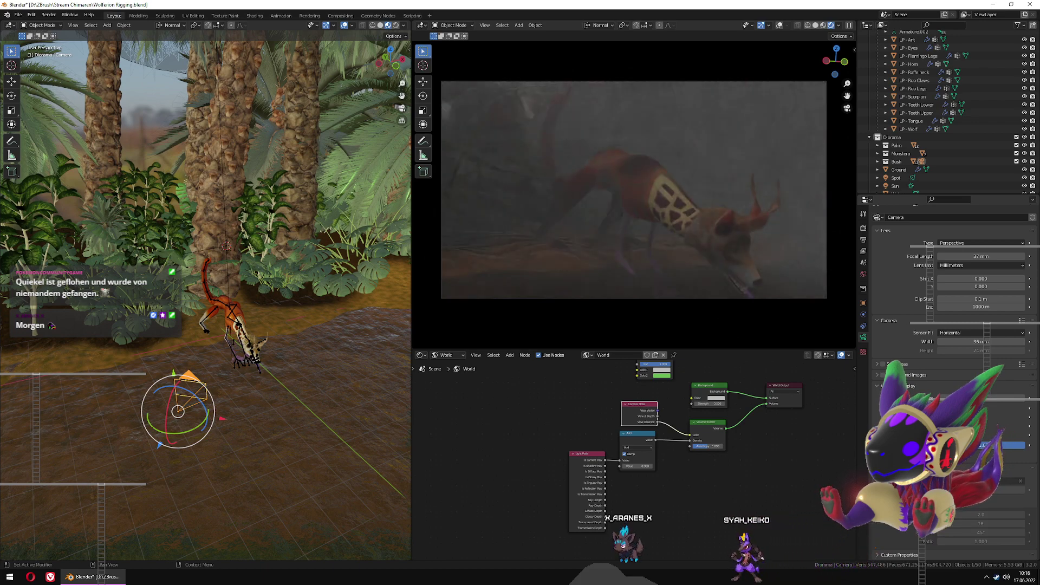
Collapse the creature's collection, select the Spot light and move it about 12.1 m down its local Z axis towards the creature
middle_drag(301, 320, 256, 382)
scroll(888, 121, up, 5)
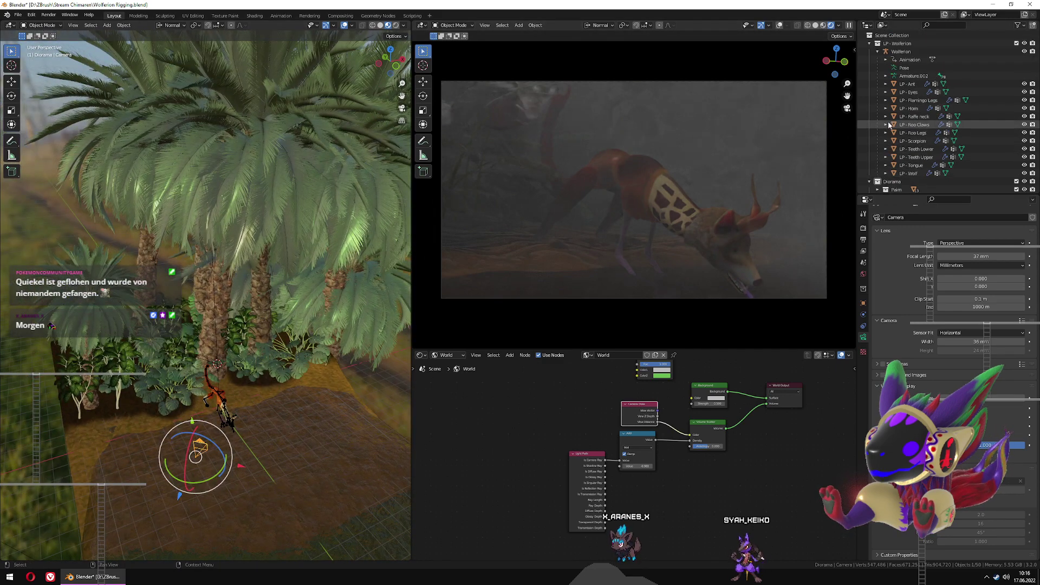
click(878, 43)
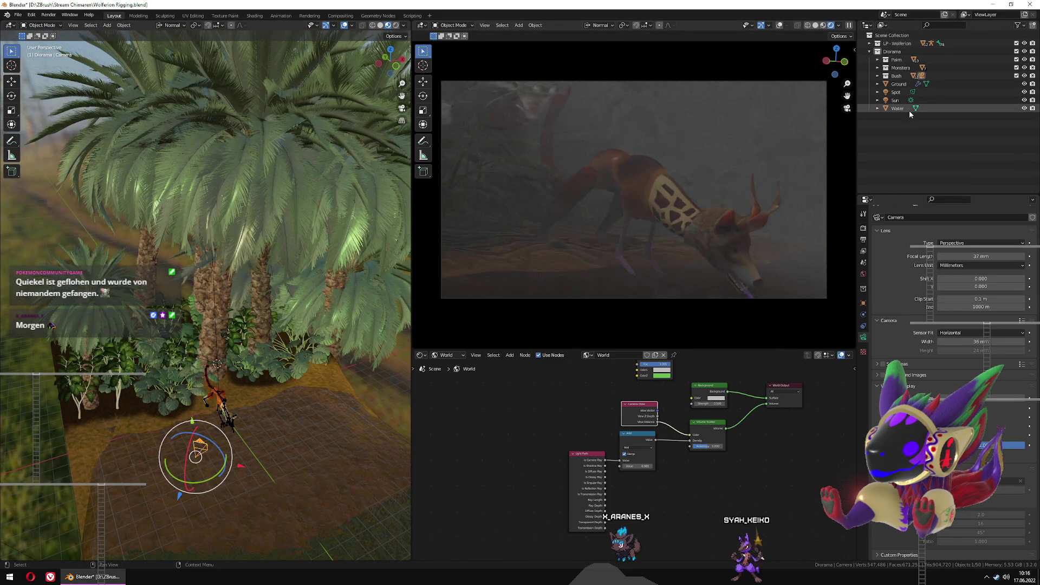
click(896, 93)
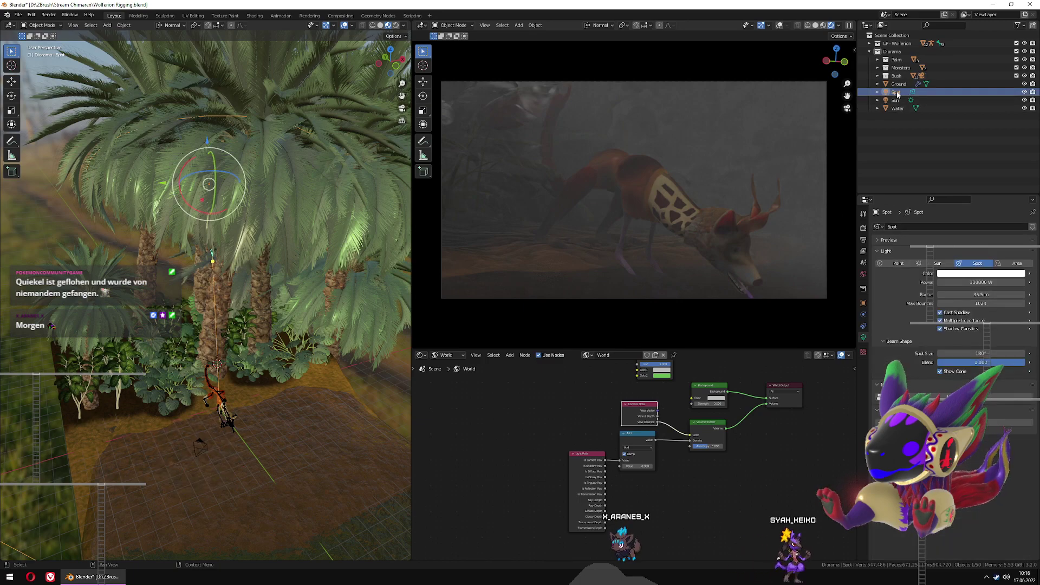
middle_drag(255, 295, 174, 219)
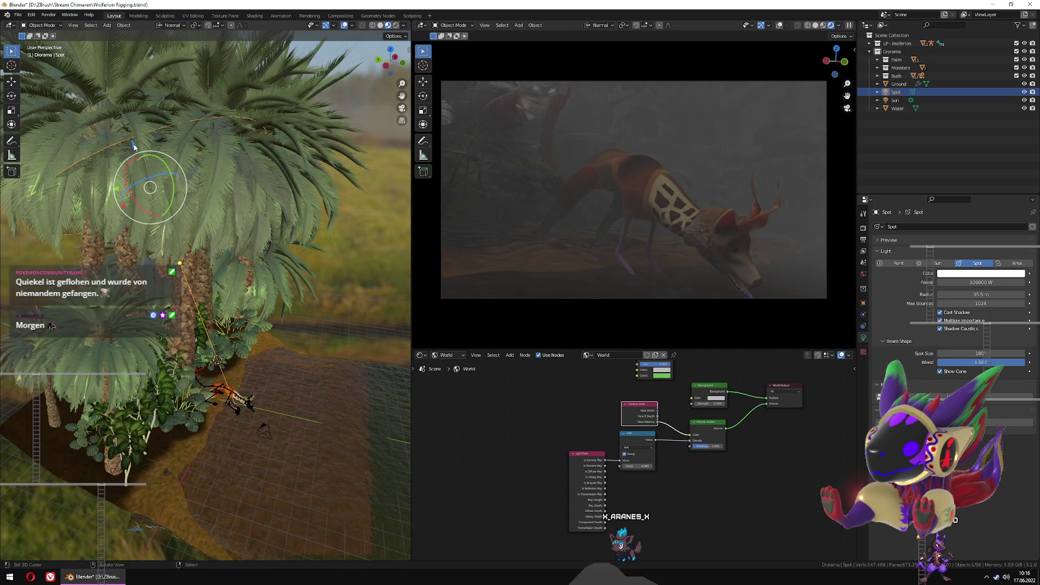
key(g)
key(z)
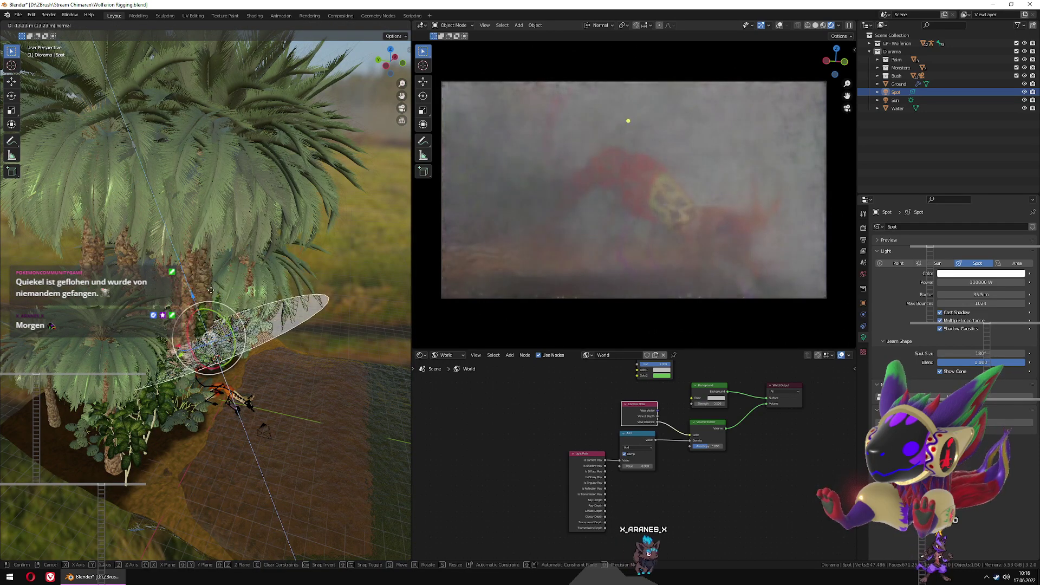
click(232, 301)
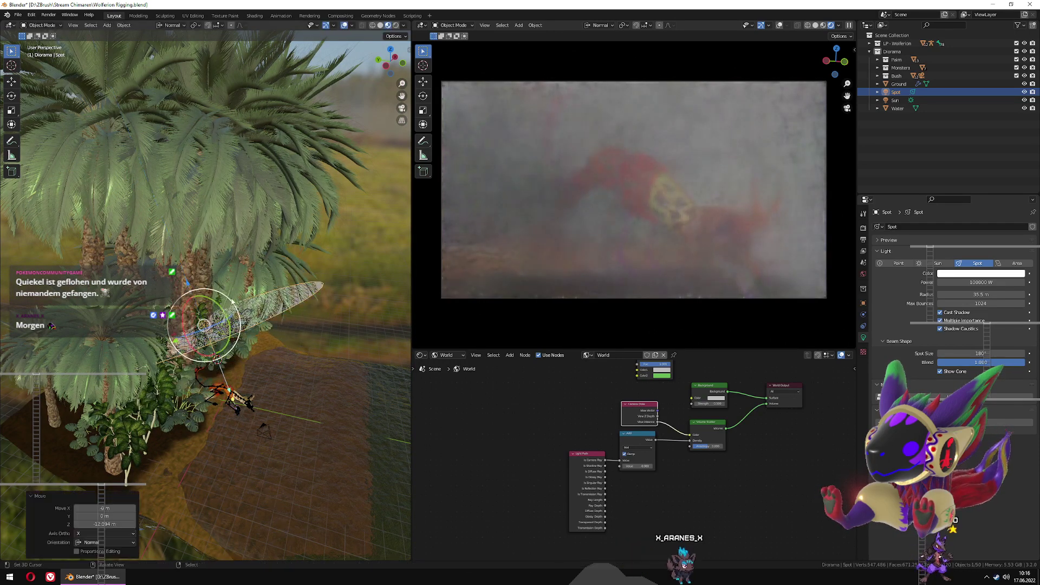
Try Spot light powers of 1000 W and 10000 W, and set the power back to 100000 W
middle_drag(232, 301, 97, 268)
scroll(311, 385, up, 5)
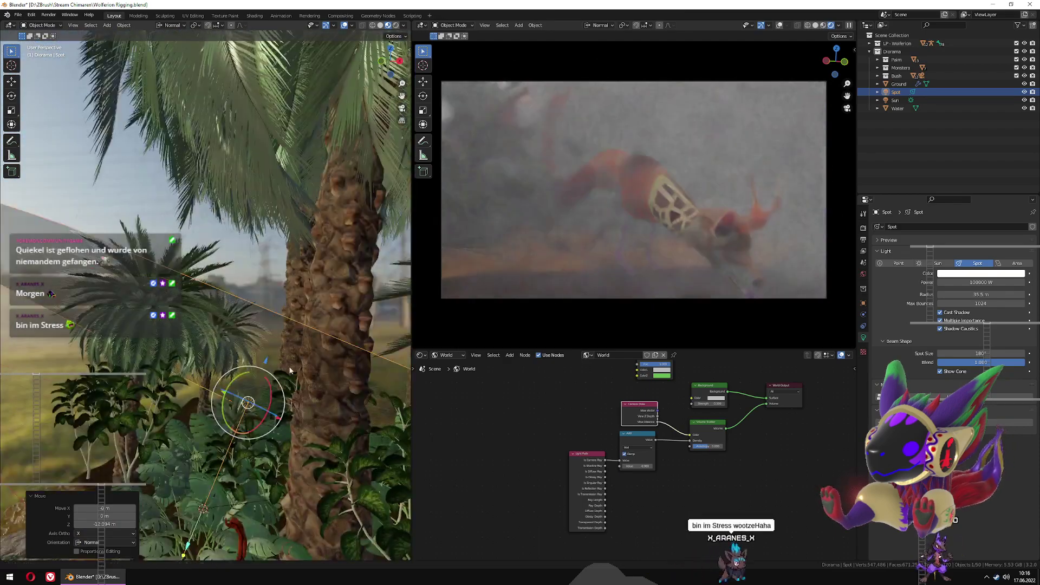
shift+middle_drag(290, 371, 205, 253)
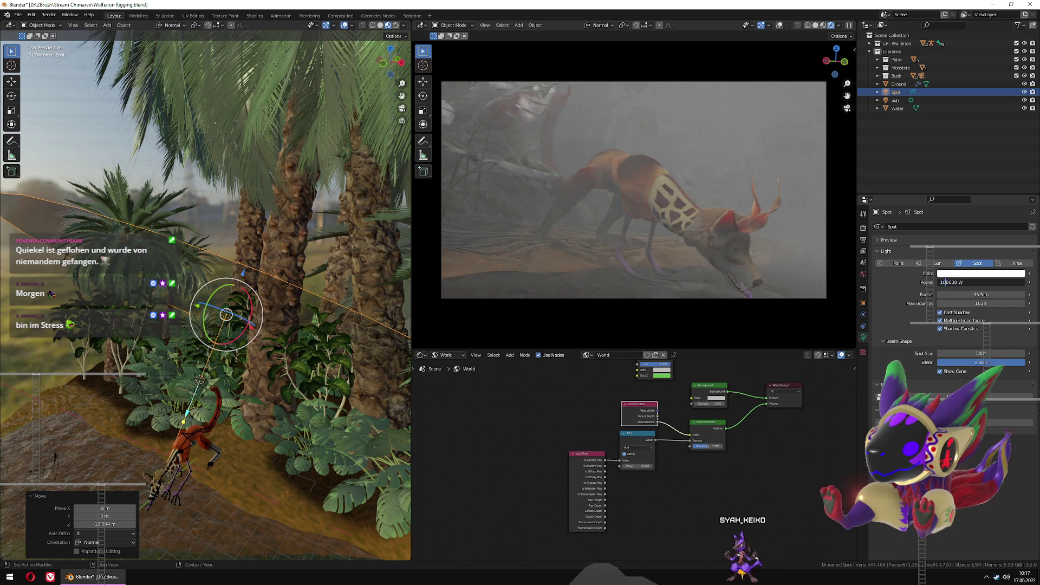
key(Return)
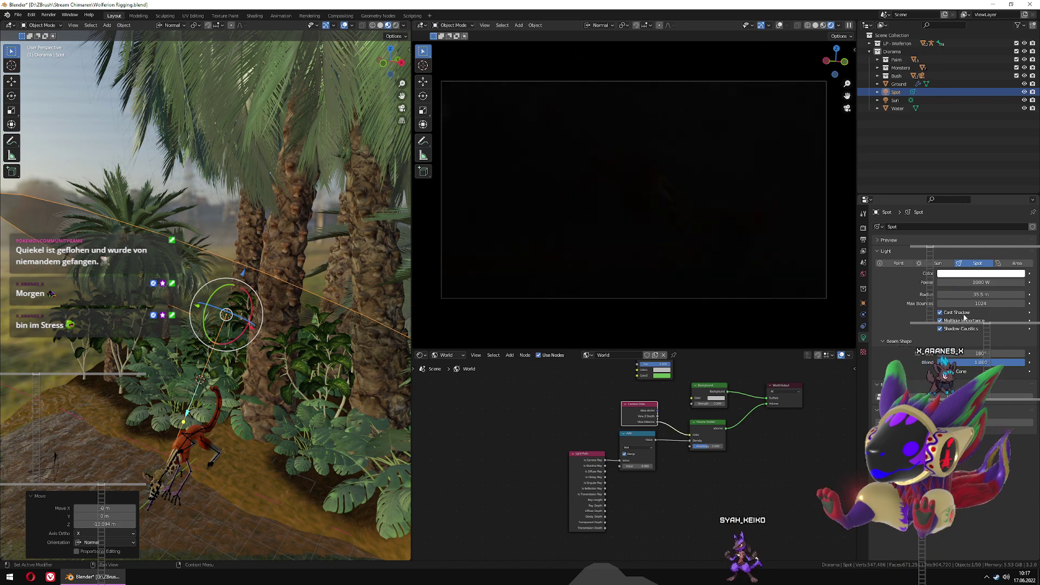
click(970, 282)
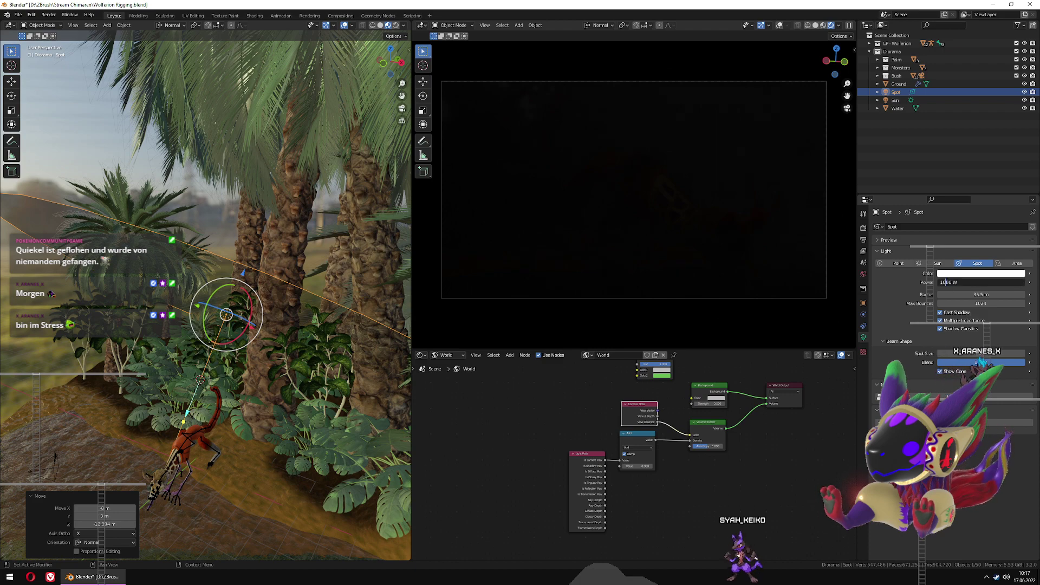
key(Return)
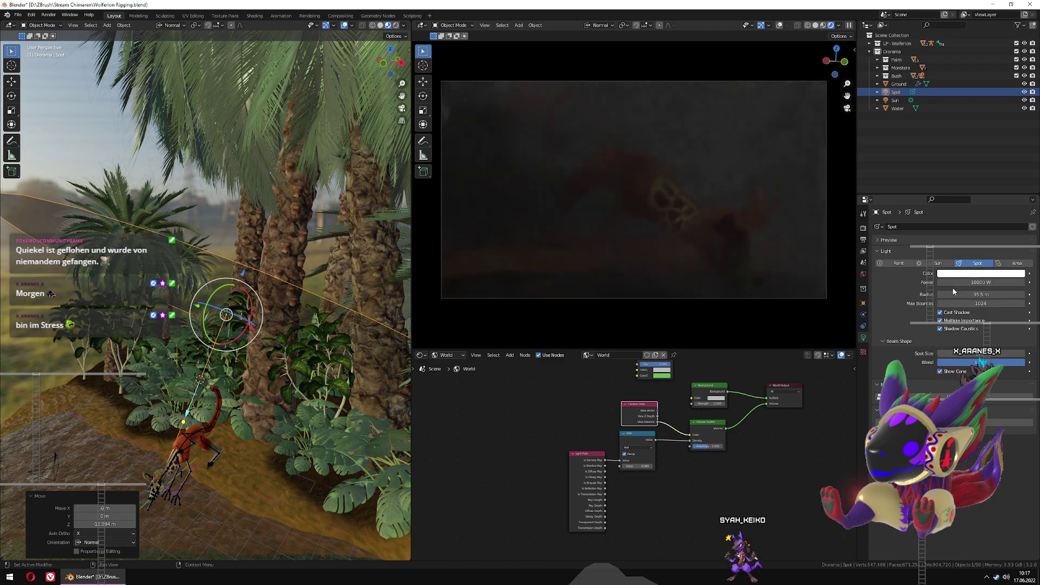
click(967, 283)
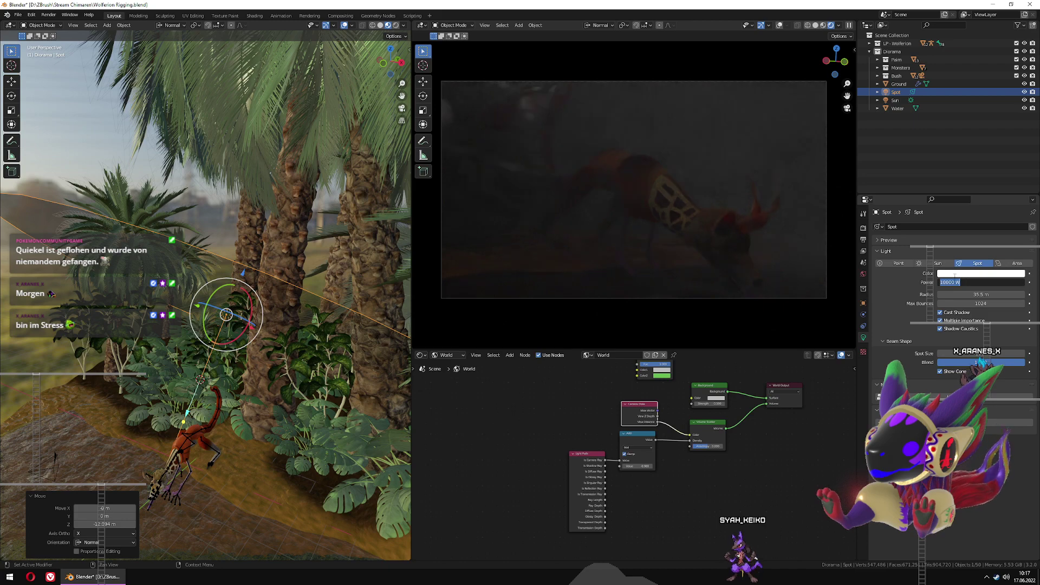
text(0)
key(Return)
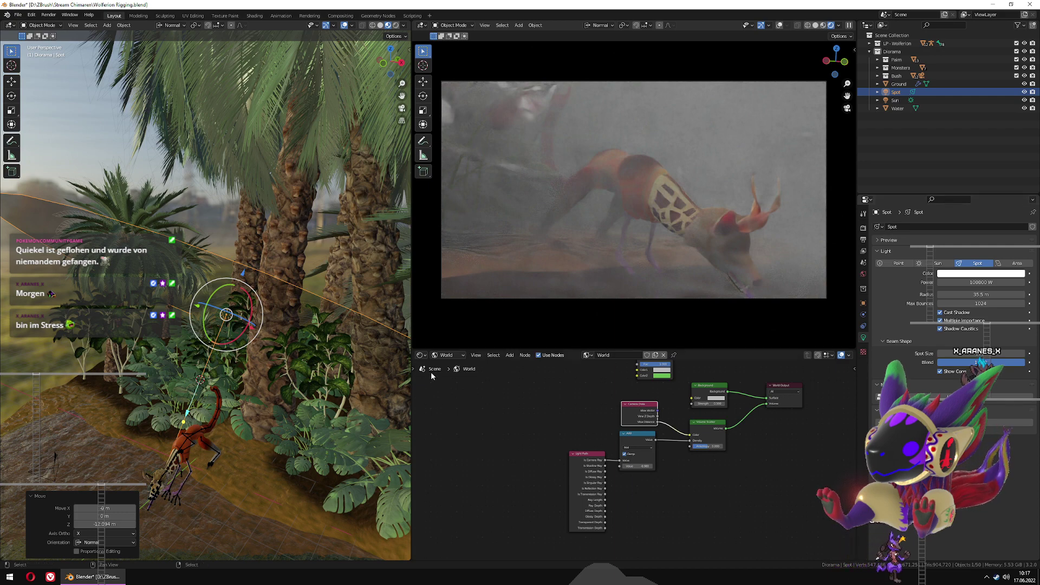
Disconnect the Camera Data link from the Volume Scatter's color and the Add node's link from its density
scroll(547, 427, up, 3)
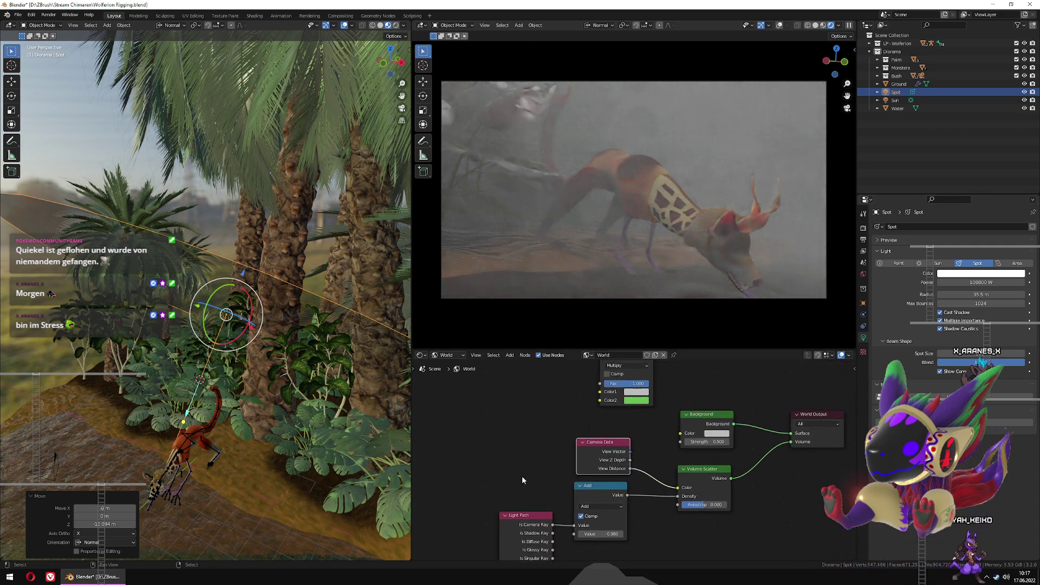
middle_drag(540, 464, 550, 426)
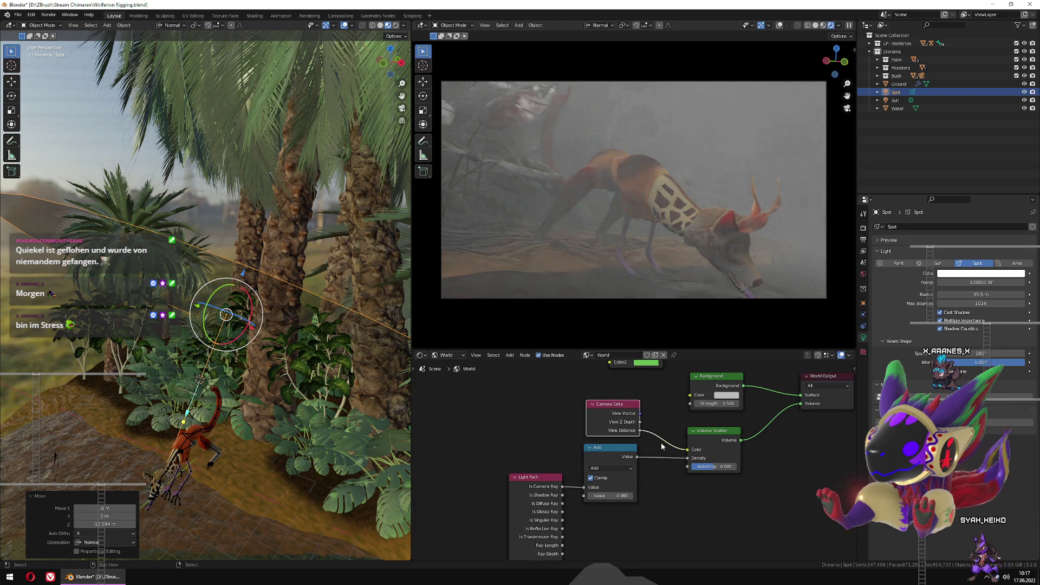
mouse_move(688, 450)
mouse_down()
mouse_move(665, 447)
mouse_move(671, 461)
mouse_up()
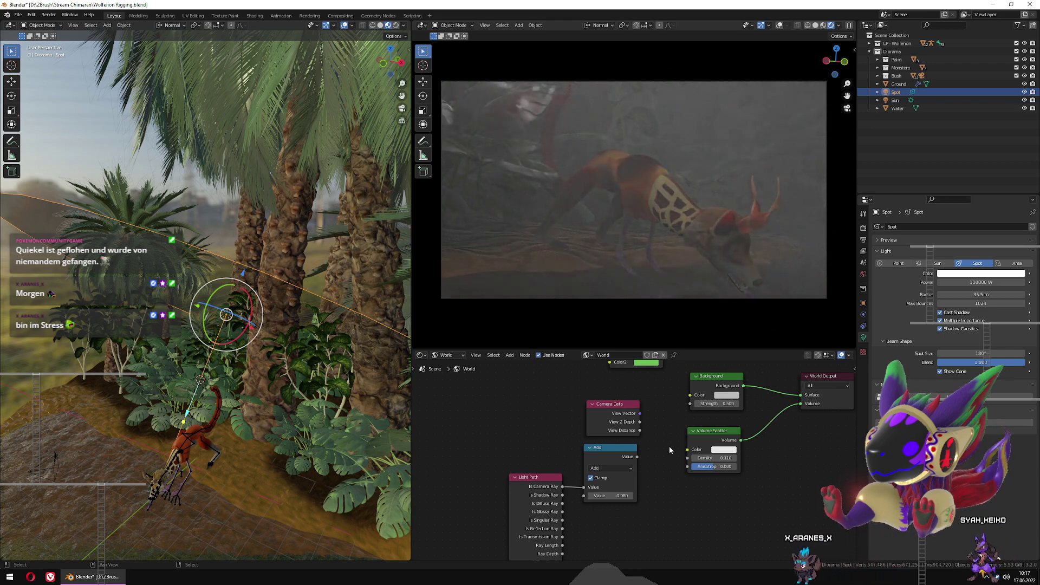
Try black as the color of the world's Background node
middle_drag(668, 447, 637, 482)
click(701, 444)
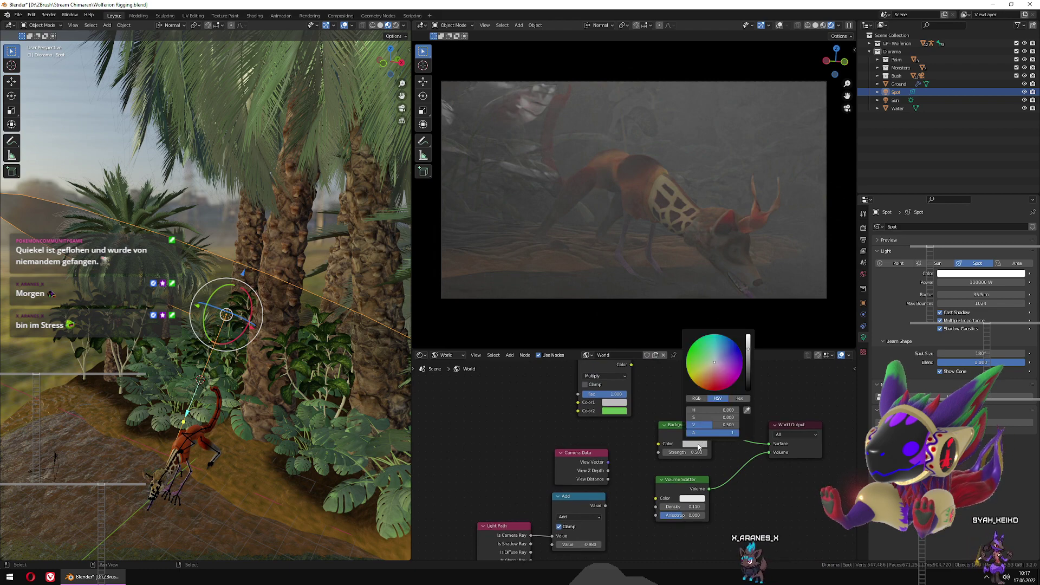
drag(748, 355, 748, 389)
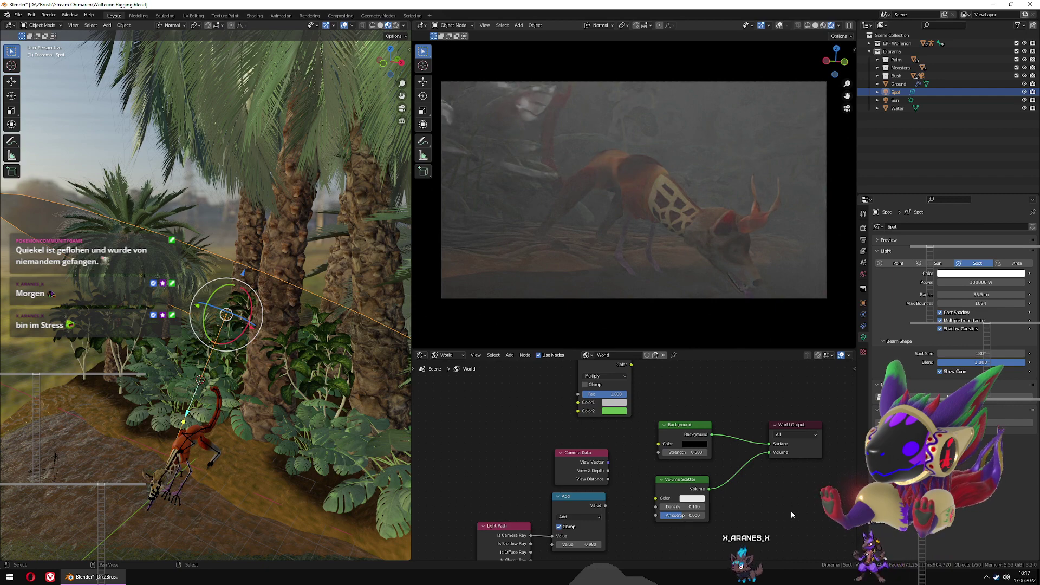
Give the world's Background node a fully saturated green color and darken it to a deep green
click(698, 444)
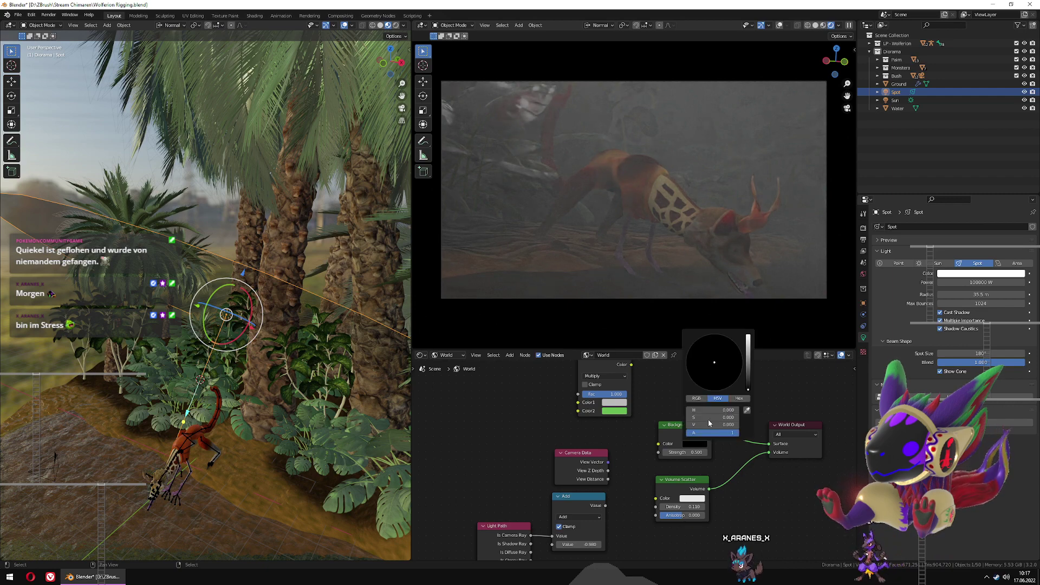
drag(709, 423, 762, 424)
drag(715, 362, 690, 347)
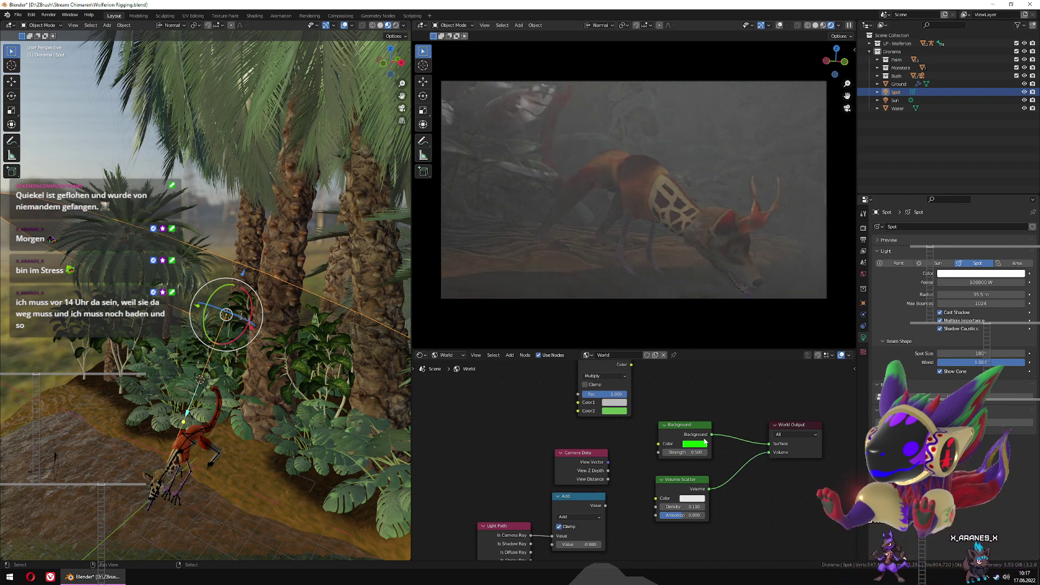
click(697, 446)
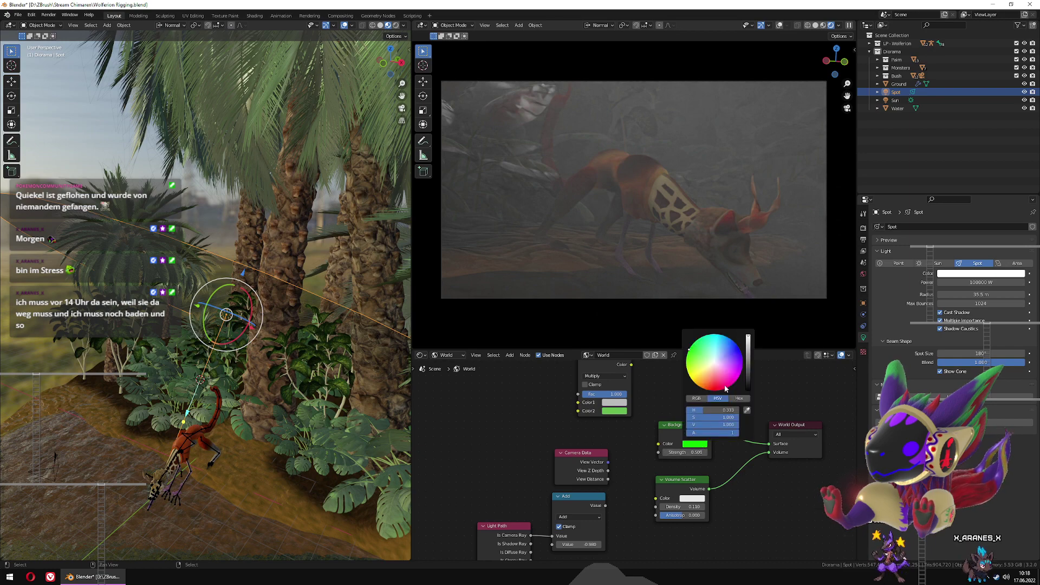
drag(750, 368, 748, 375)
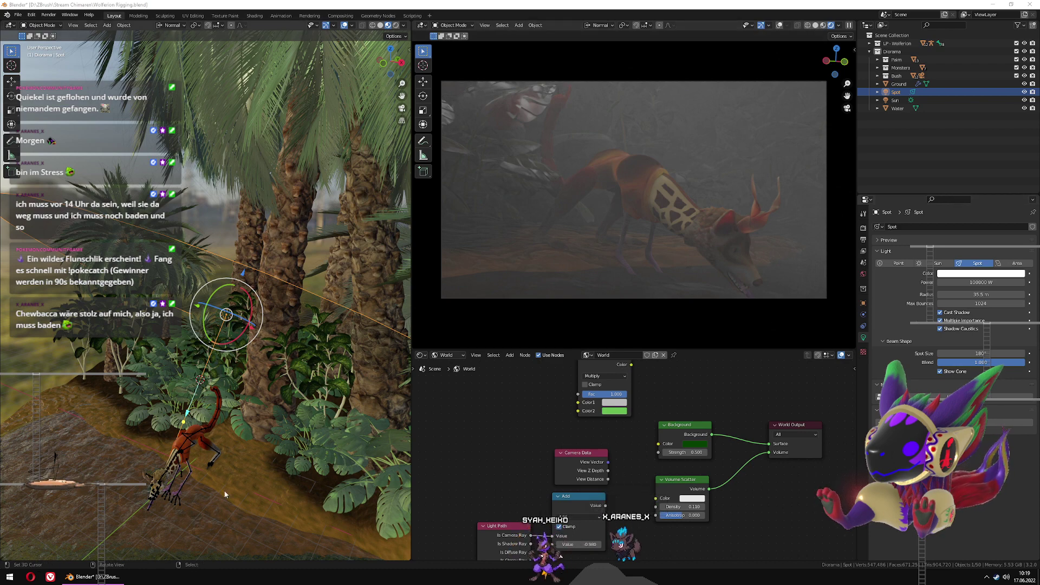
Select the Water plane and open its object-level shading settings with the caustics options
middle_drag(218, 511, 278, 396)
click(219, 395)
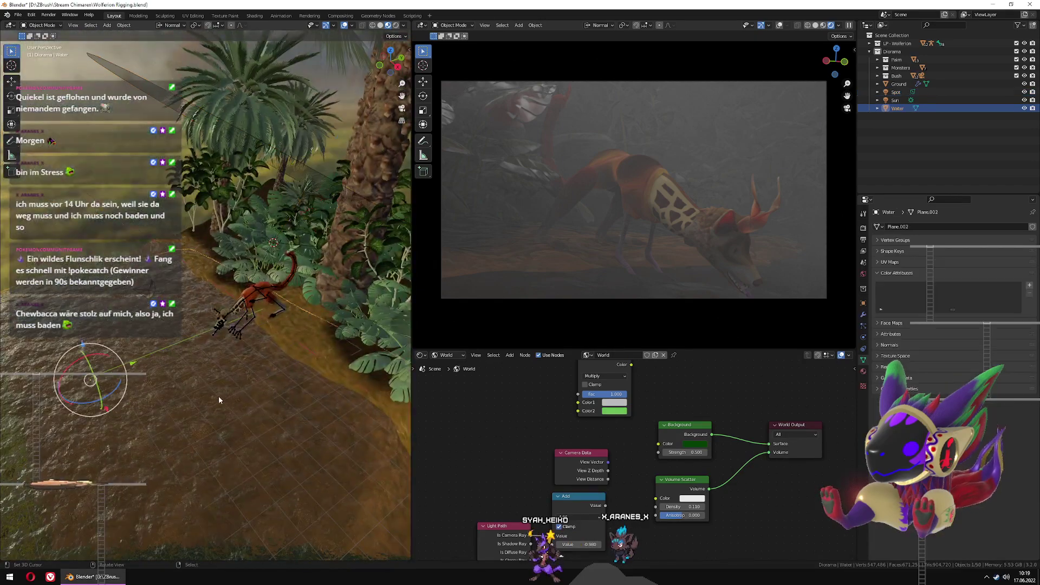
click(863, 303)
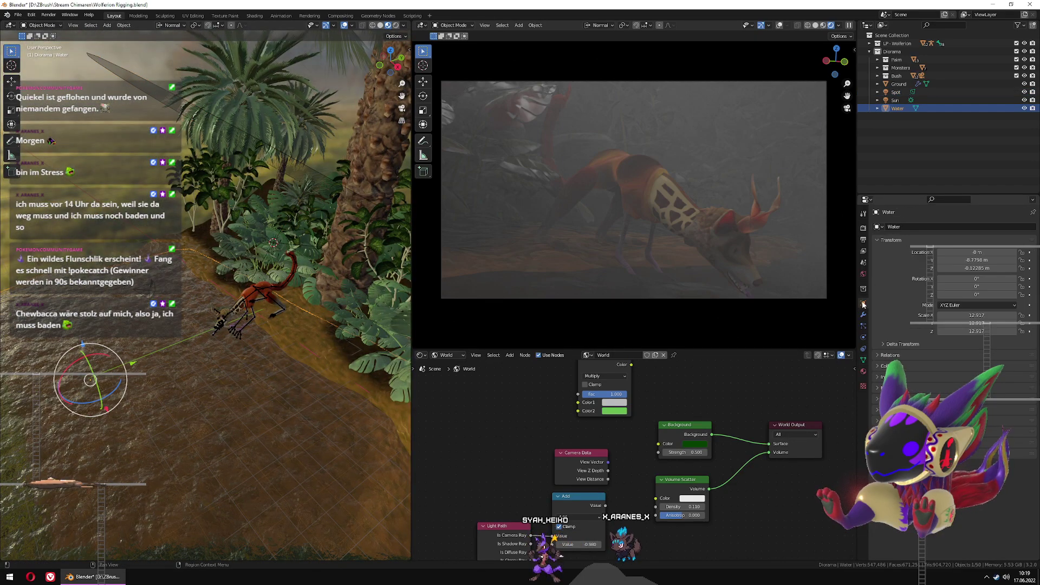
click(877, 421)
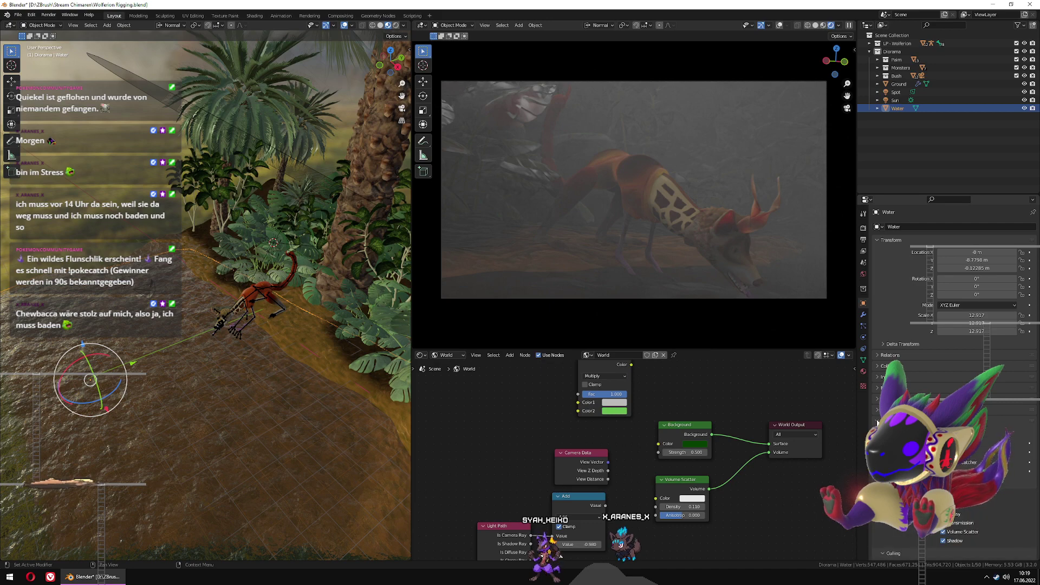
click(878, 420)
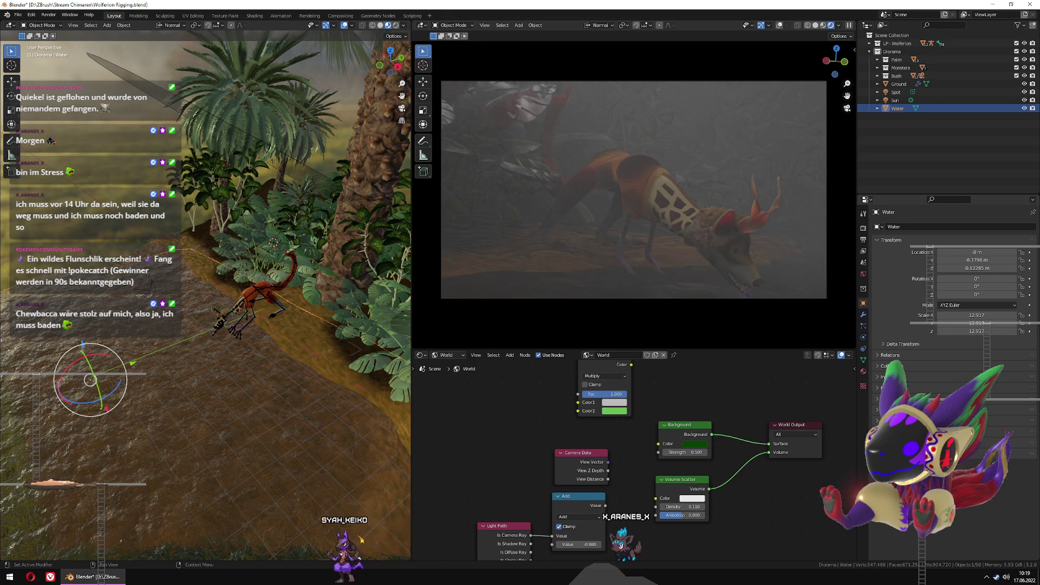
click(878, 410)
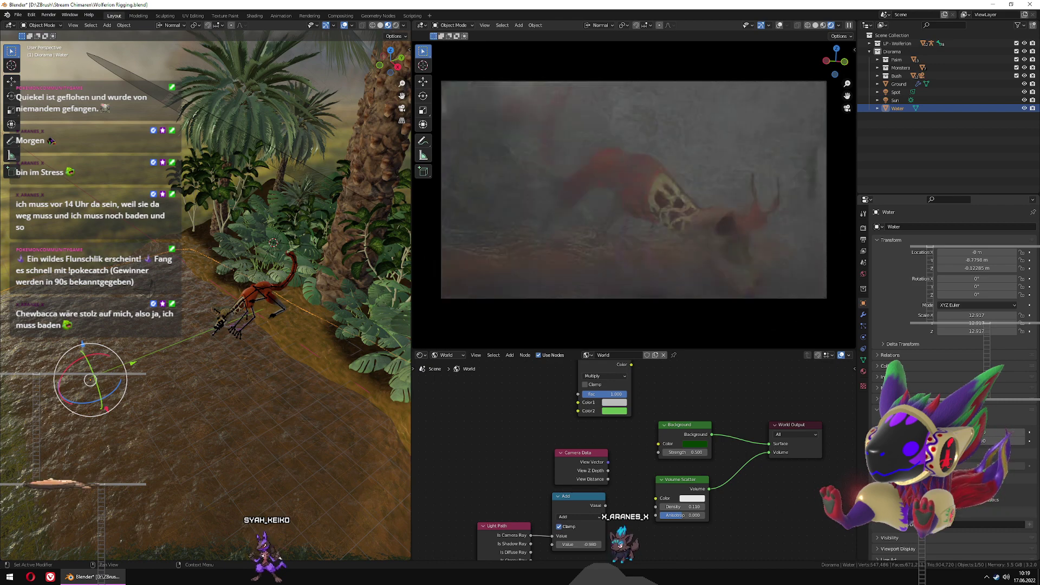
Go through the creature's wolf, horn, giraffe neck and ant body parts with their object shading settings open
scroll(238, 321, up, 6)
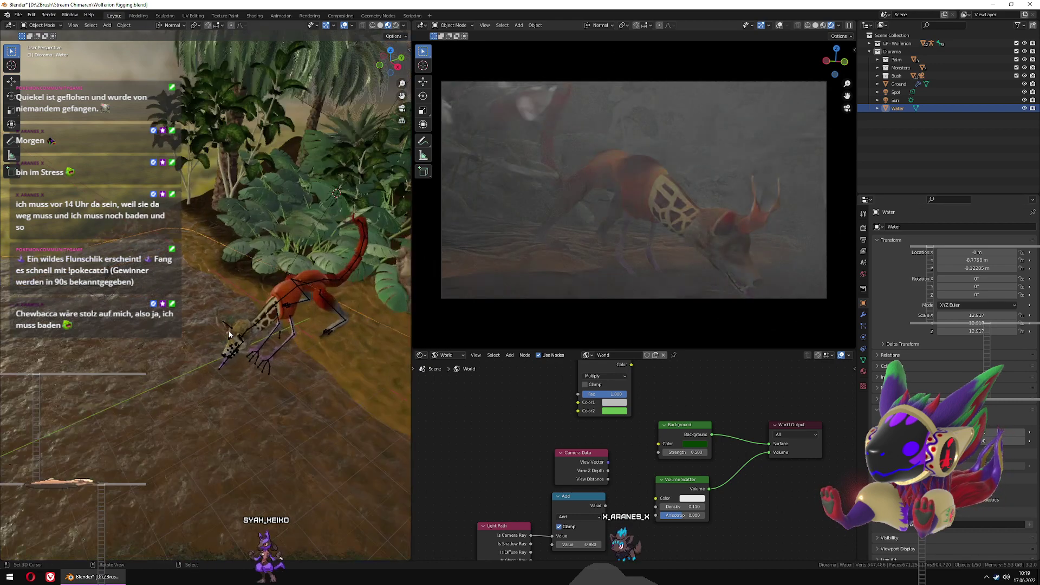
scroll(179, 297, up, 2)
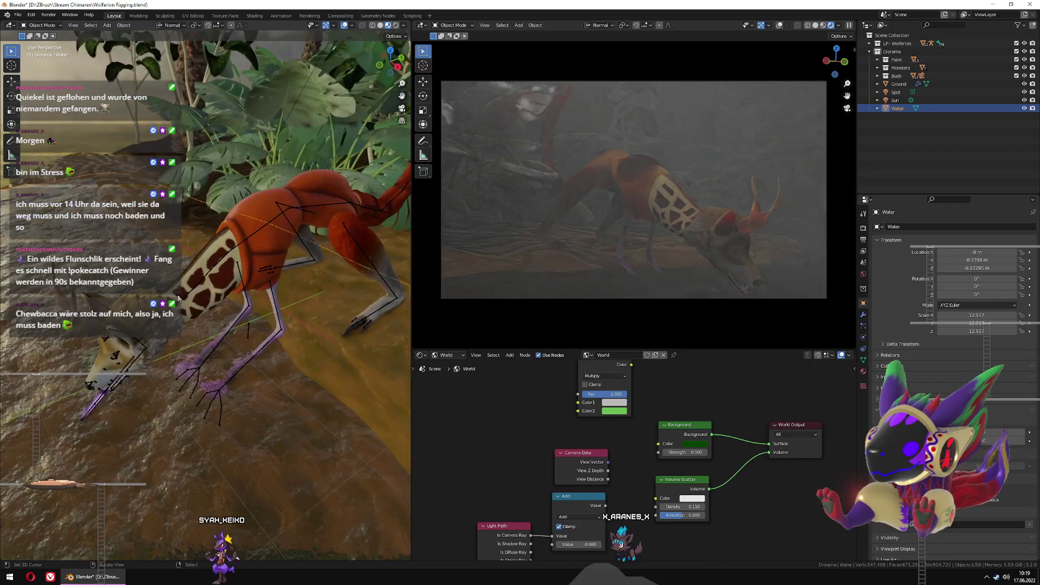
click(171, 324)
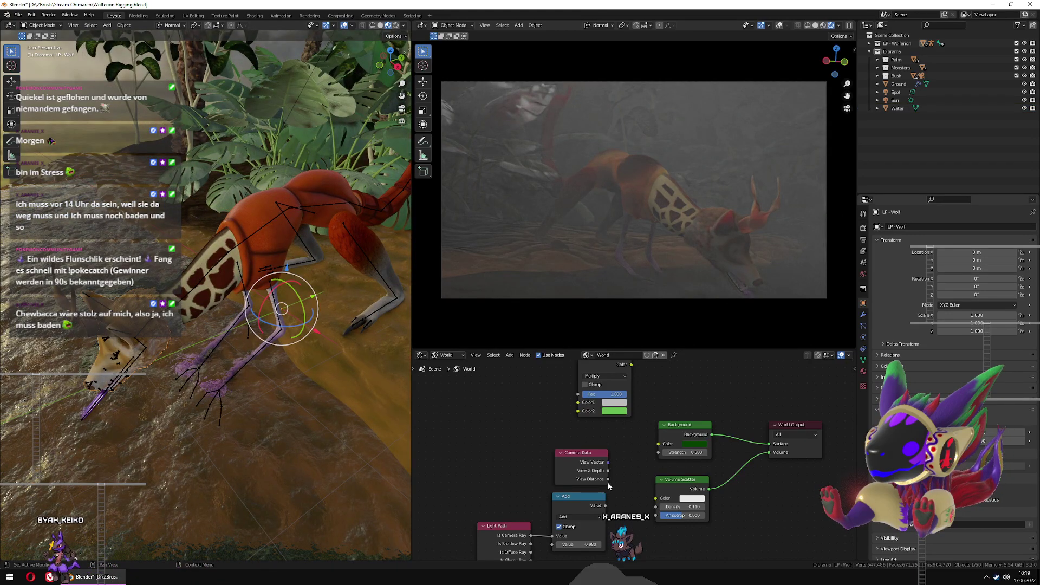
key(ctrl+z)
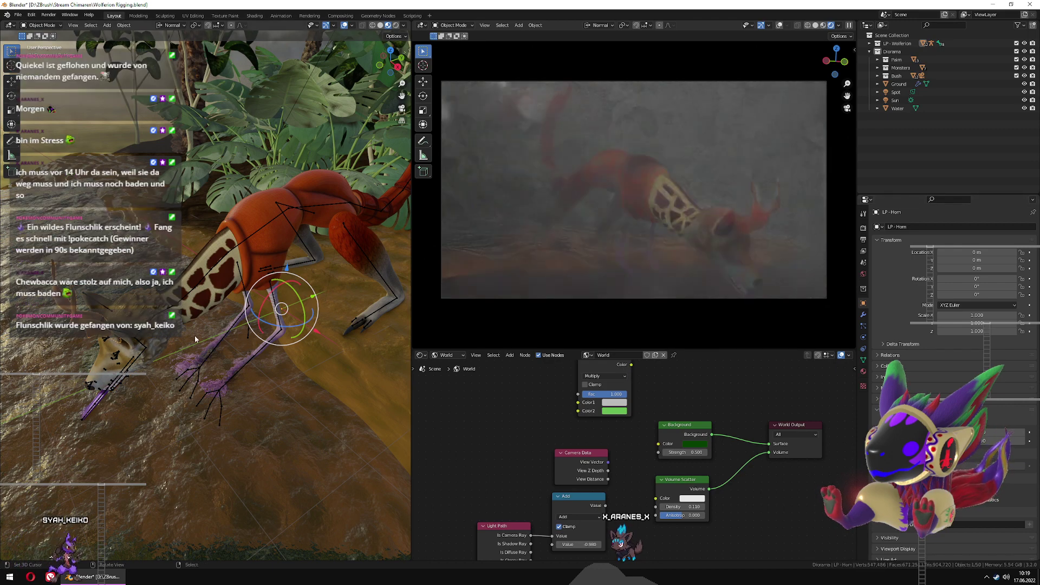
click(213, 294)
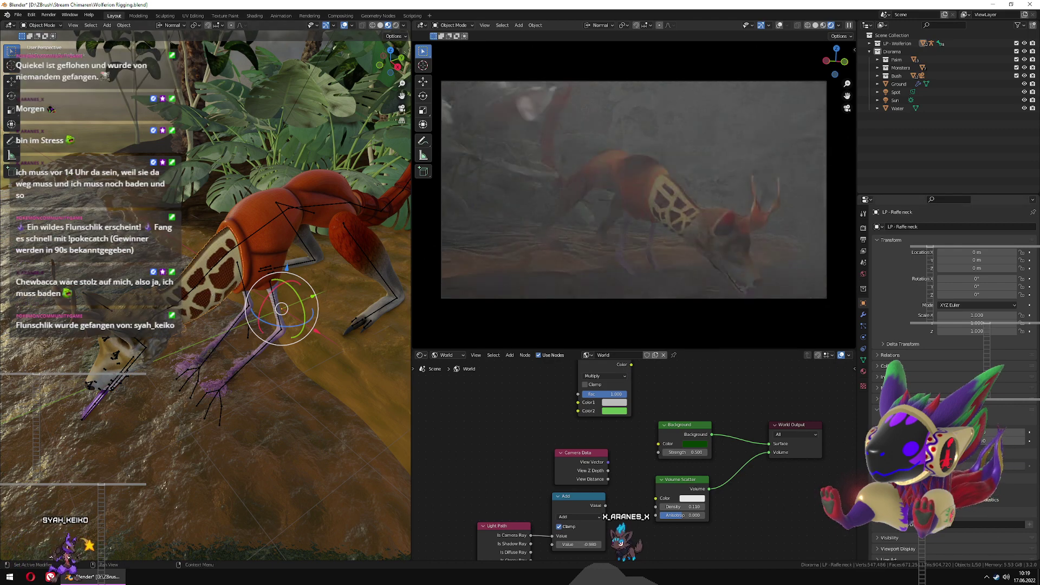
click(267, 240)
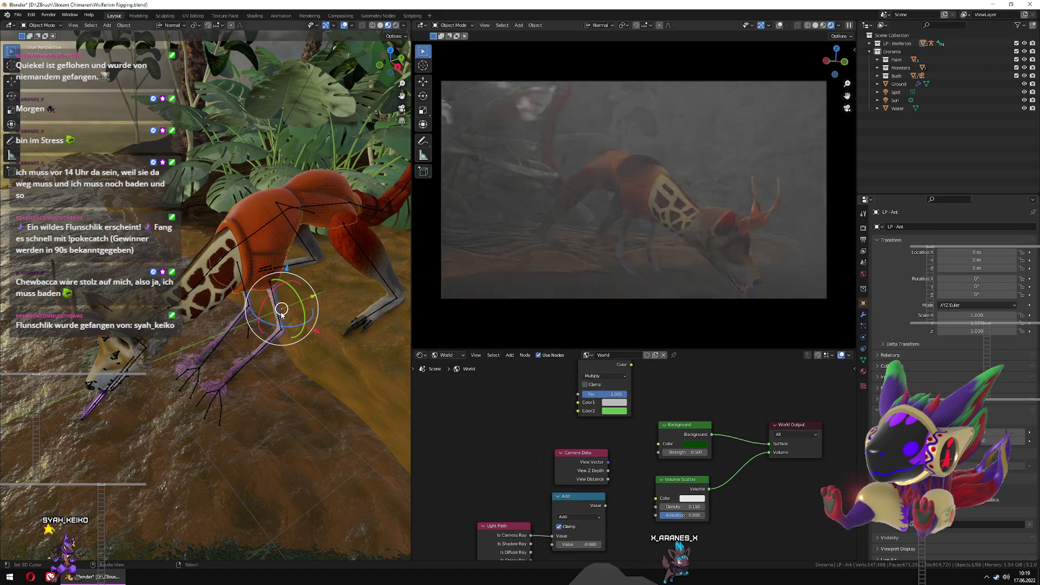
Add the creature's flamingo legs and scorpion part to the selection, and select the Ground object on its own
scroll(251, 300, up, 3)
shift+click(265, 304)
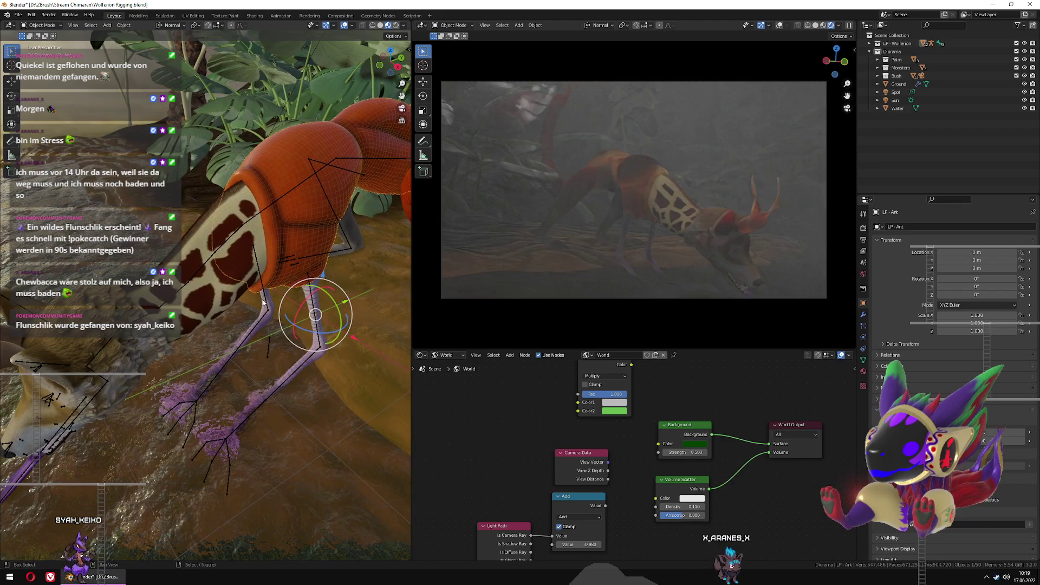
middle_drag(349, 213, 326, 411)
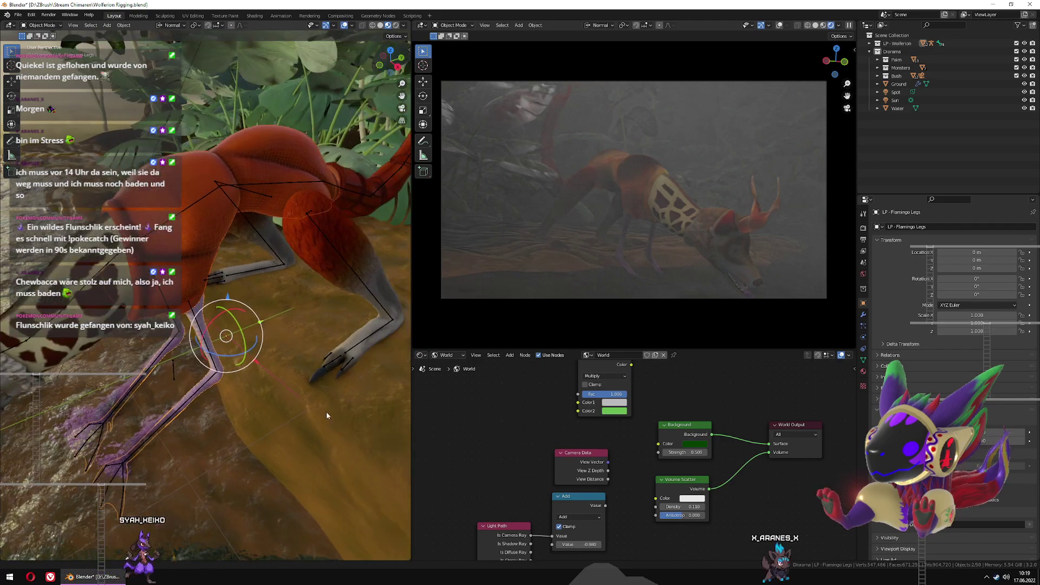
shift+click(359, 208)
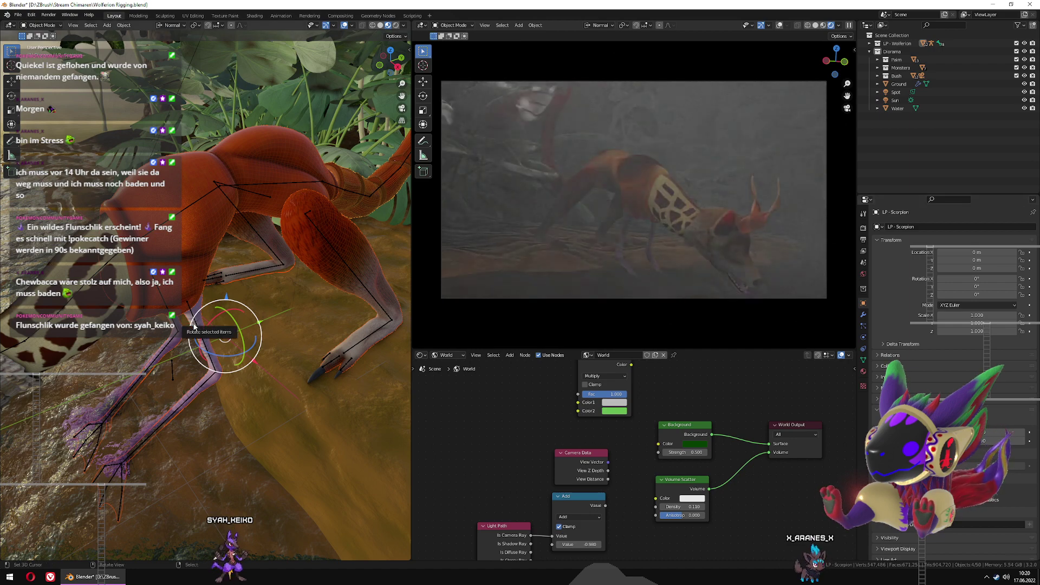
scroll(327, 384, down, 3)
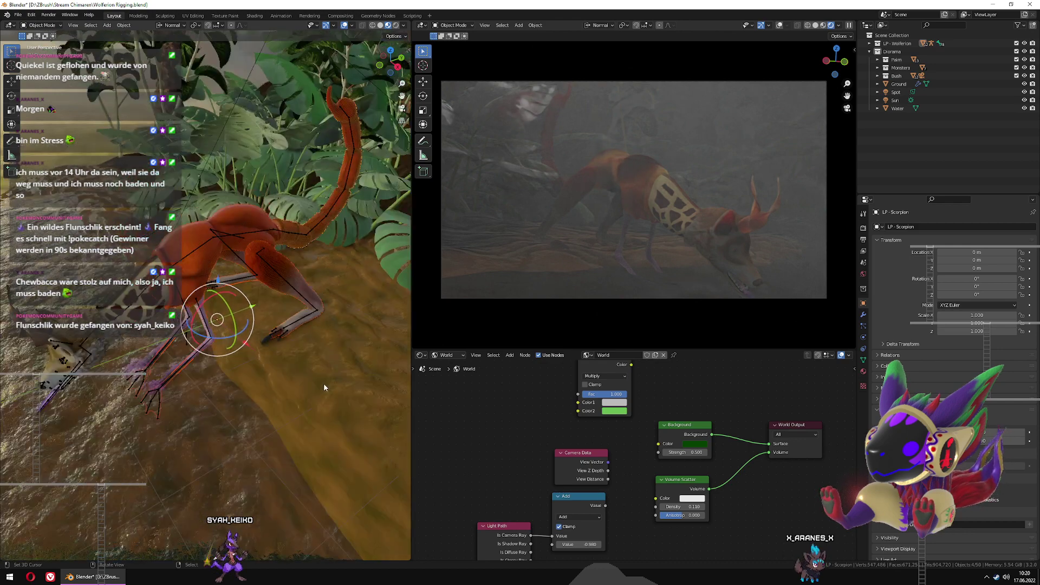
scroll(323, 386, down, 3)
click(287, 336)
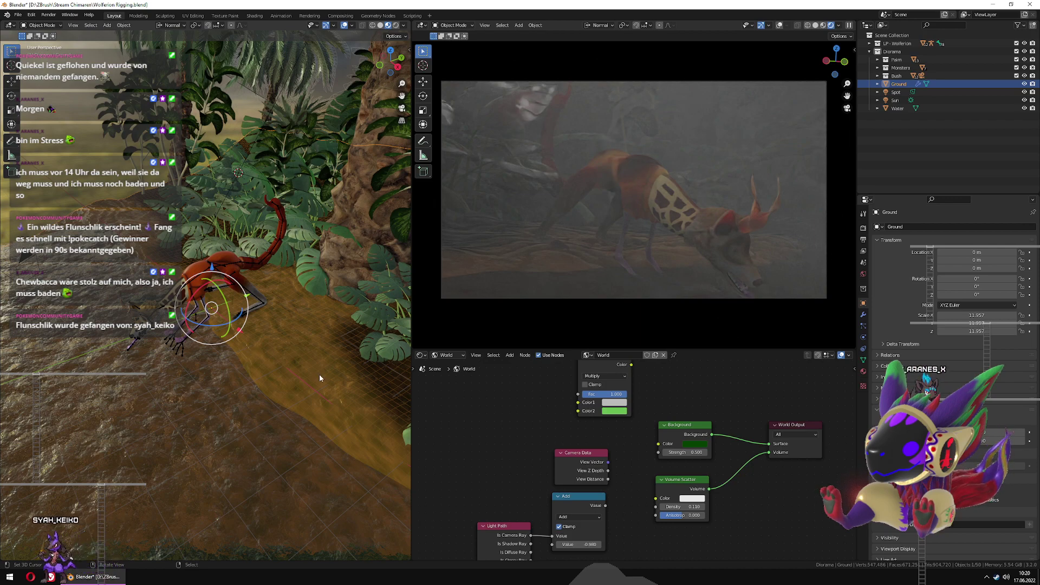
Examine the diorama from outside and select the Spot light to check its placement relative to the creature and the plants
scroll(318, 372, down, 8)
scroll(295, 351, up, 8)
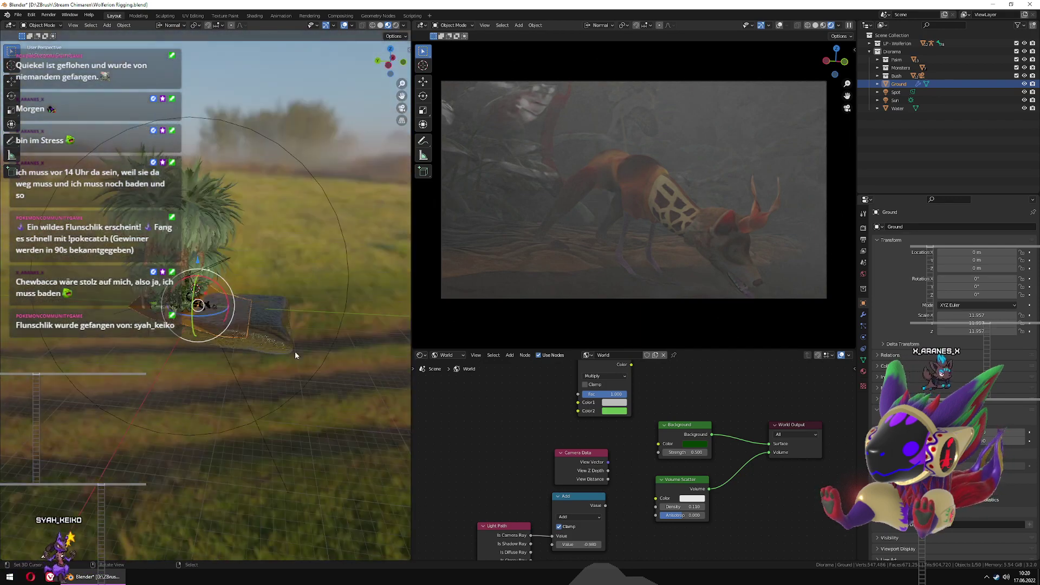
middle_drag(195, 367, 312, 396)
scroll(311, 395, down, 2)
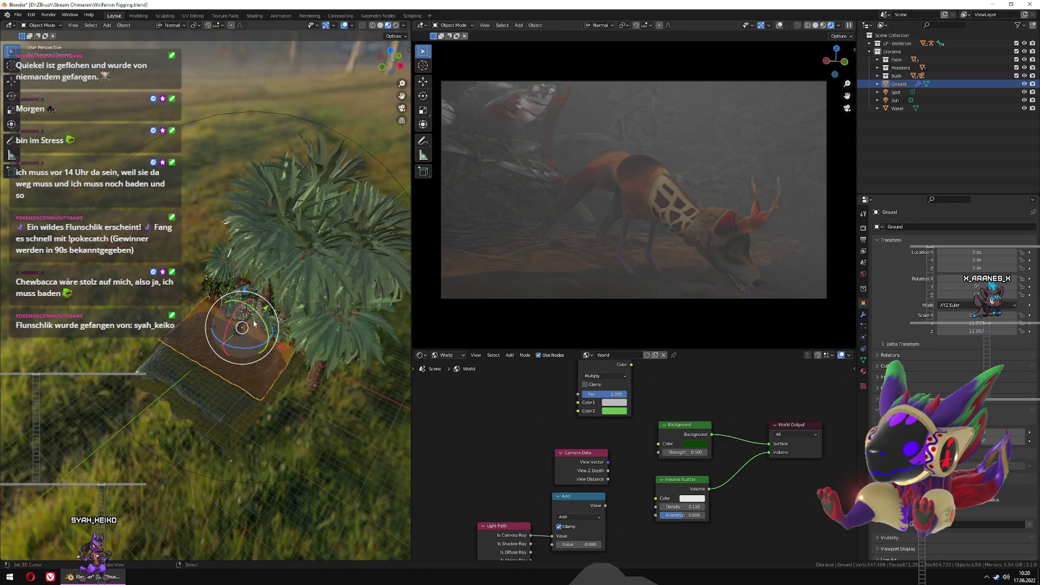
scroll(302, 323, up, 6)
click(338, 314)
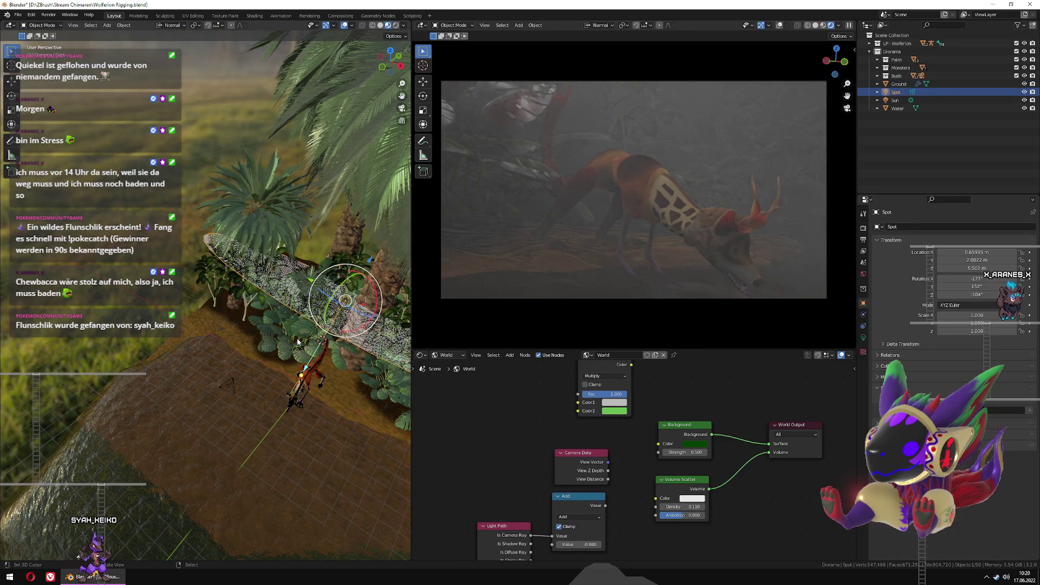
middle_drag(338, 314, 181, 330)
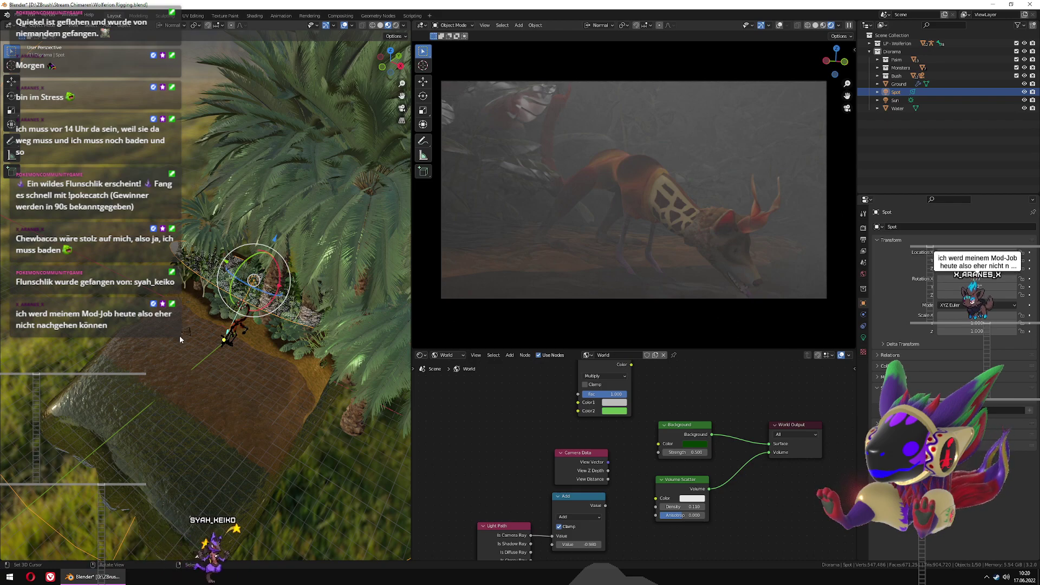
middle_drag(180, 335, 152, 323)
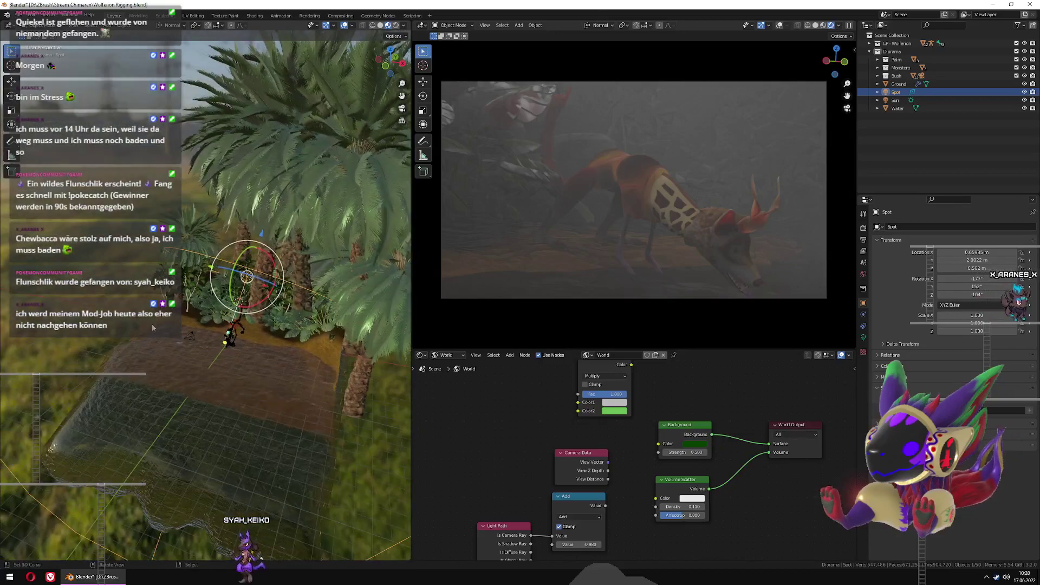
middle_drag(227, 407, 335, 359)
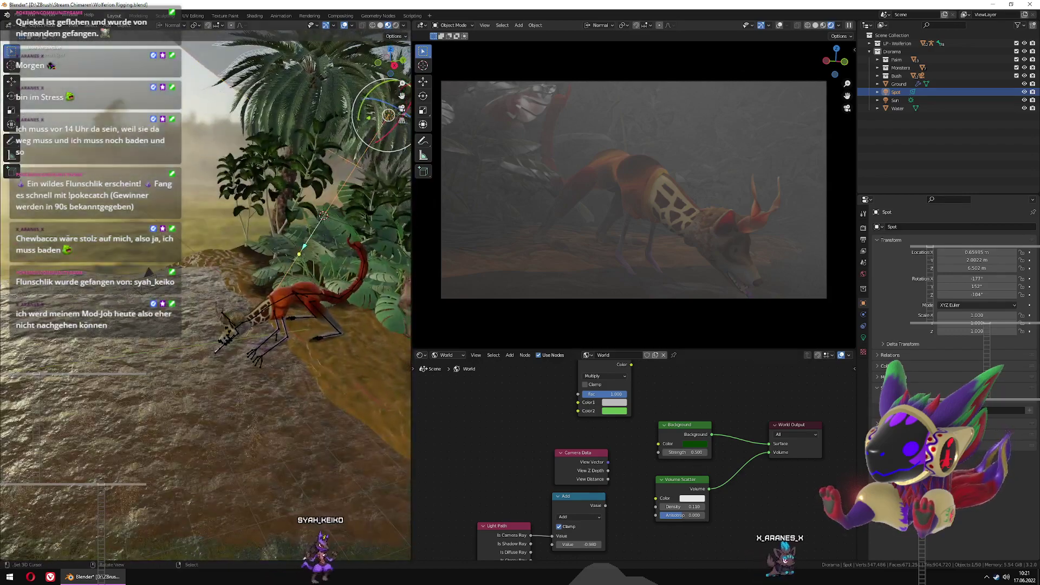
Reduce the Spot light's radius to 21.2 m in its light settings and check its position above the creature
click(863, 337)
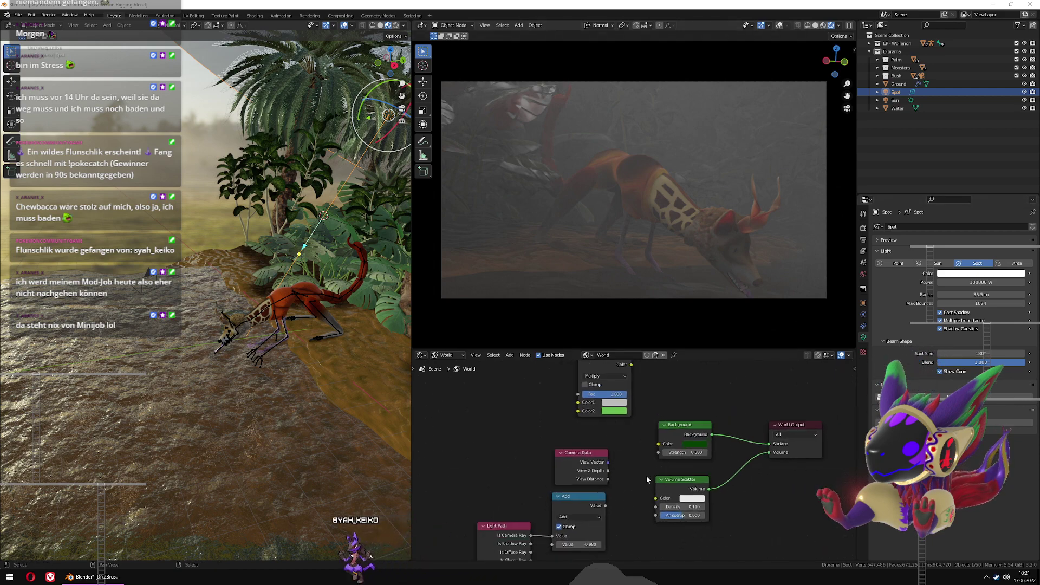
middle_drag(646, 476, 656, 442)
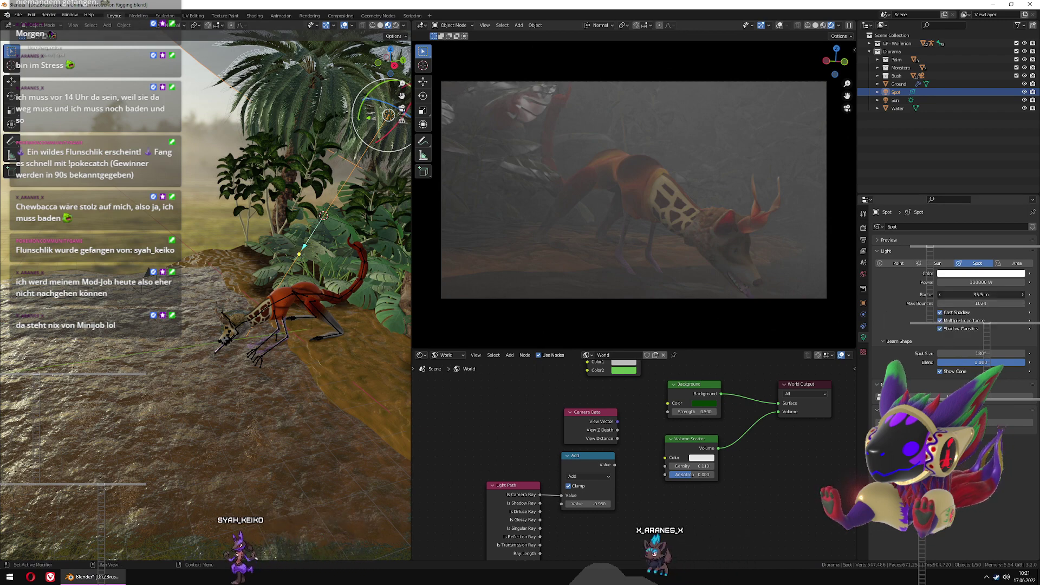
drag(984, 295, 975, 294)
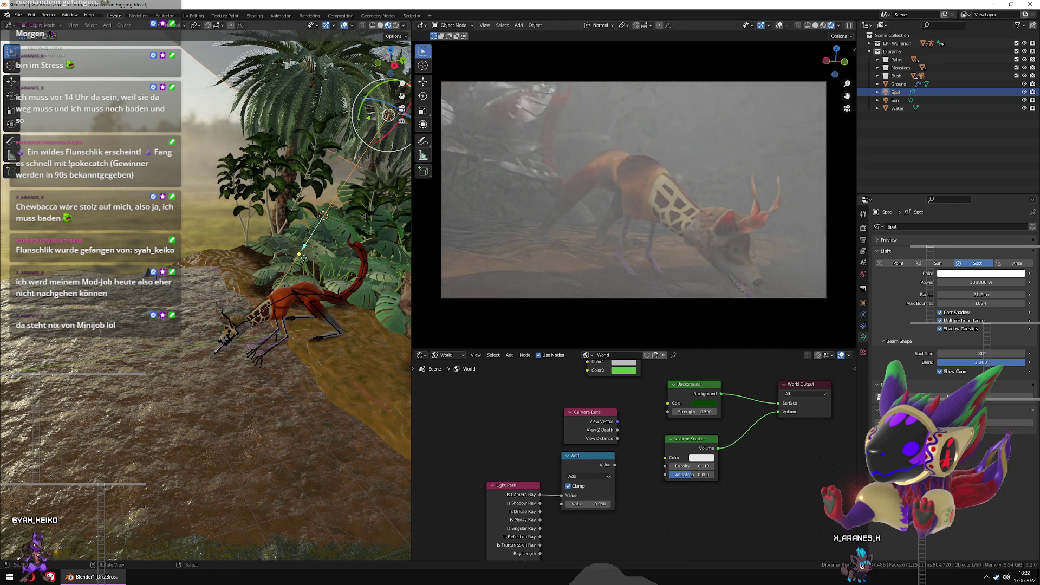
scroll(331, 260, down, 6)
middle_drag(295, 247, 386, 344)
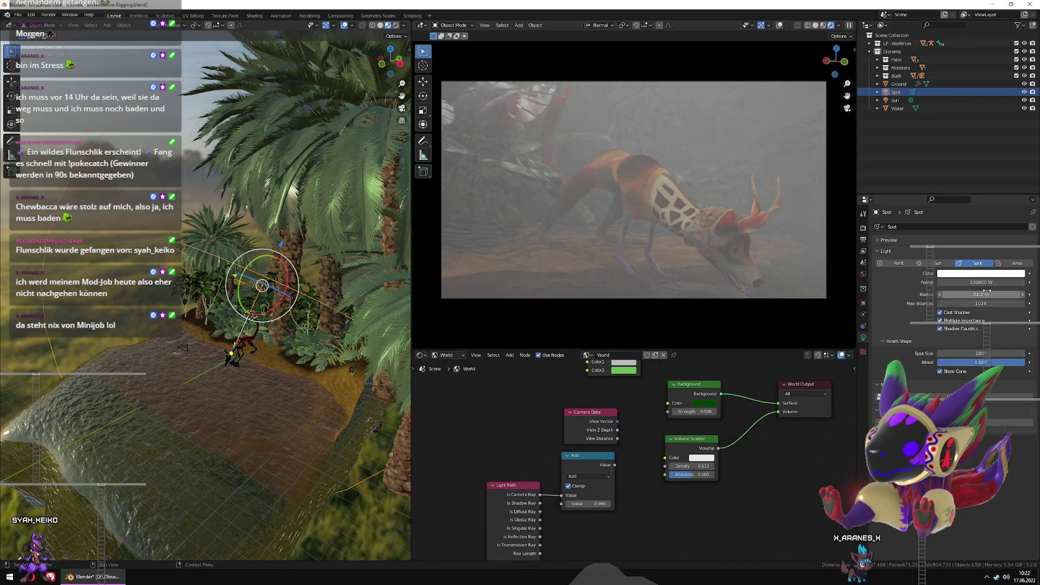
Reduce the Spot light's radius to under 4 m and narrow its spot size to about 116°
drag(981, 295, 896, 294)
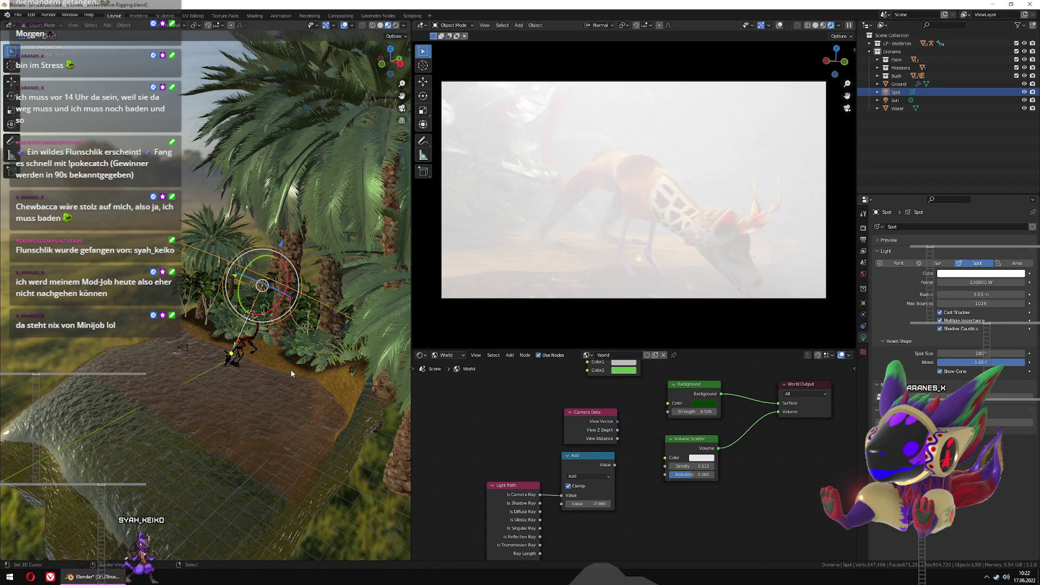
middle_drag(291, 368, 269, 366)
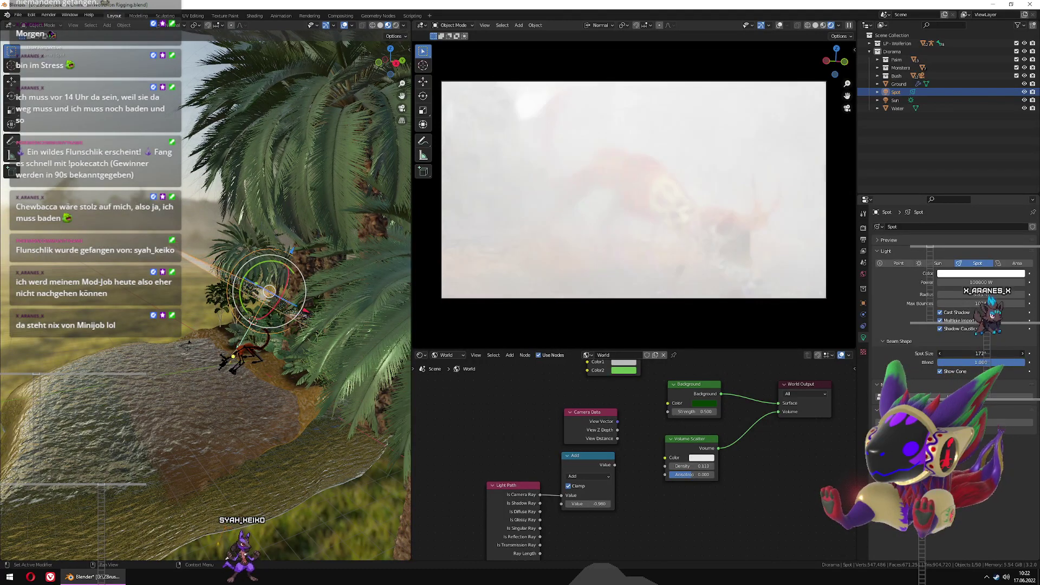
drag(981, 353, 960, 353)
Set the Spot light's power to 10000 W
click(975, 283)
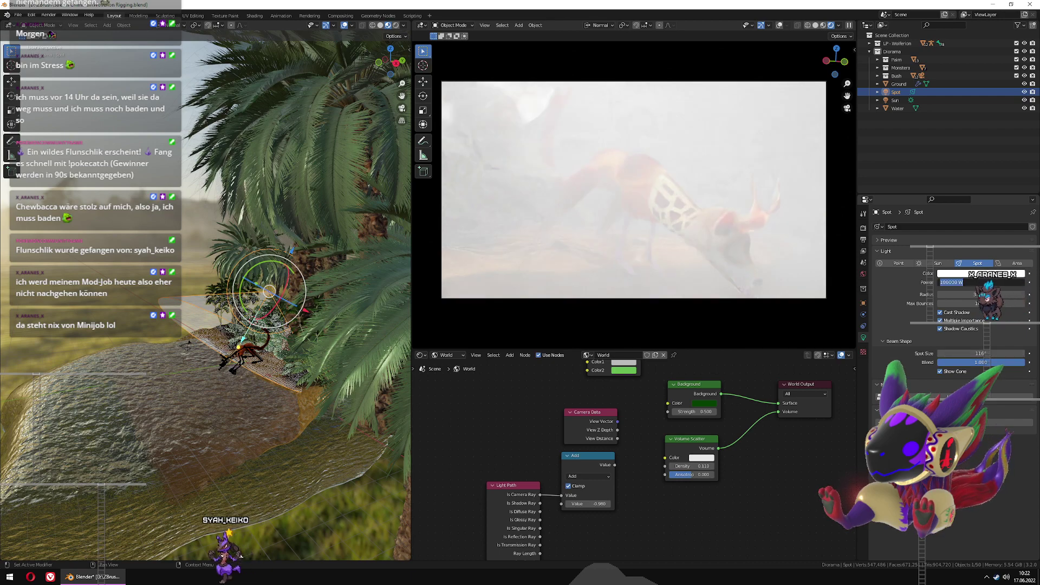
click(945, 282)
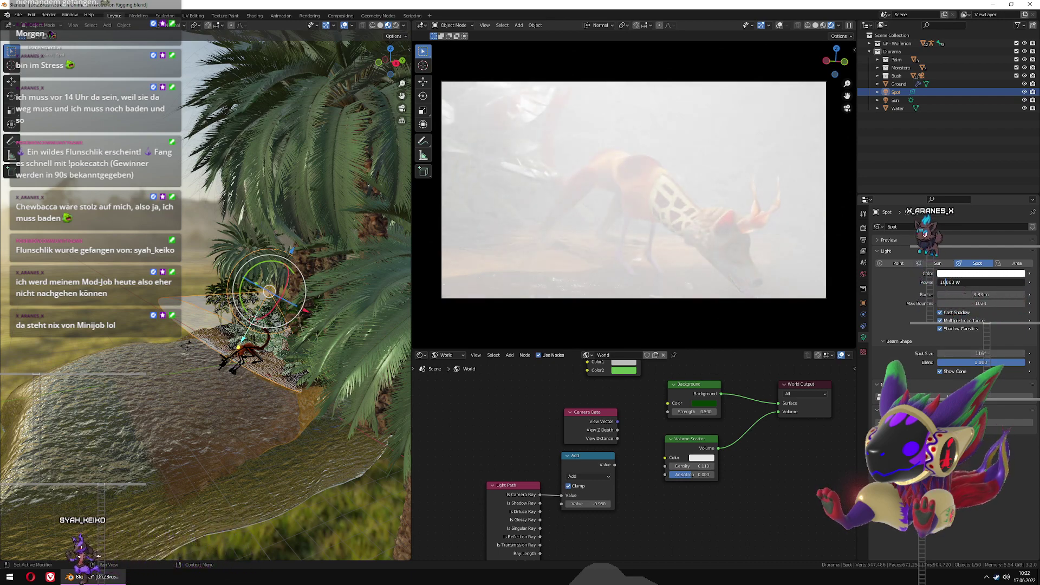
key(BackSpace)
key(Return)
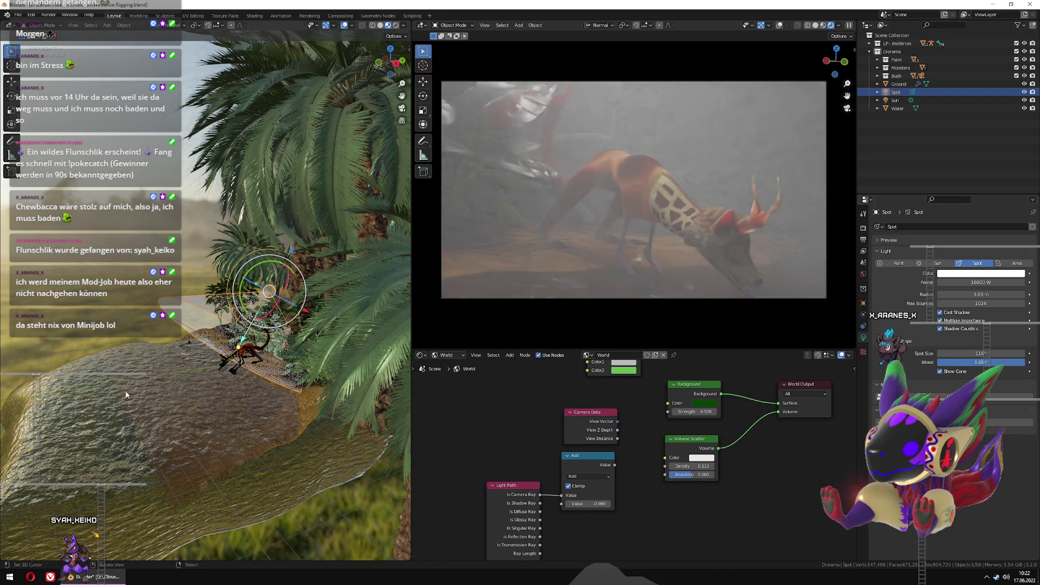
Duplicate the Spot light in a side view and place the copy about 13.8 m away along negative Y, in front of the creature
middle_drag(288, 397, 277, 329)
scroll(338, 398, up, 3)
scroll(311, 348, up, 2)
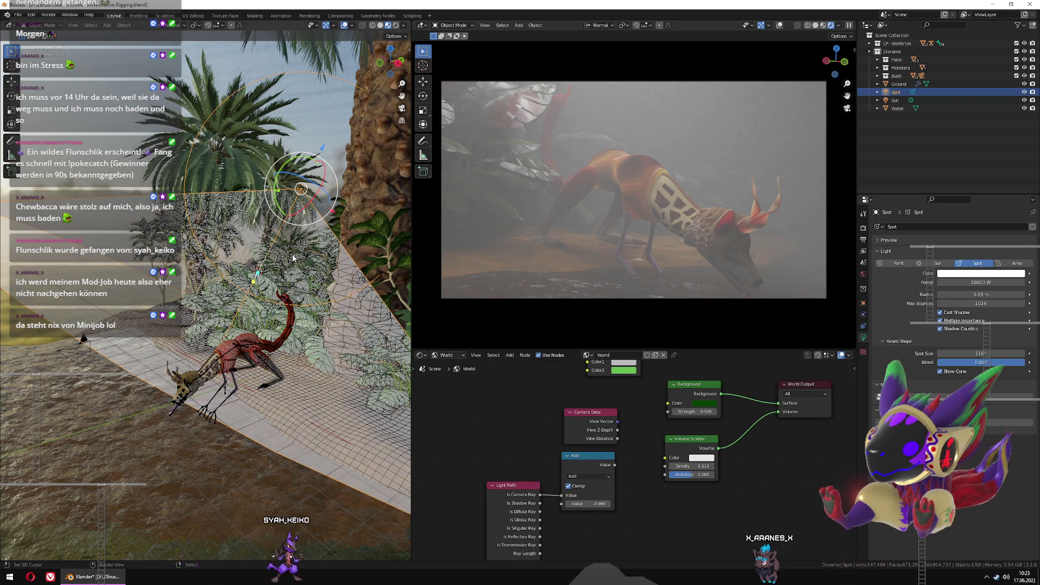
scroll(293, 257, down, 4)
key(KP_3)
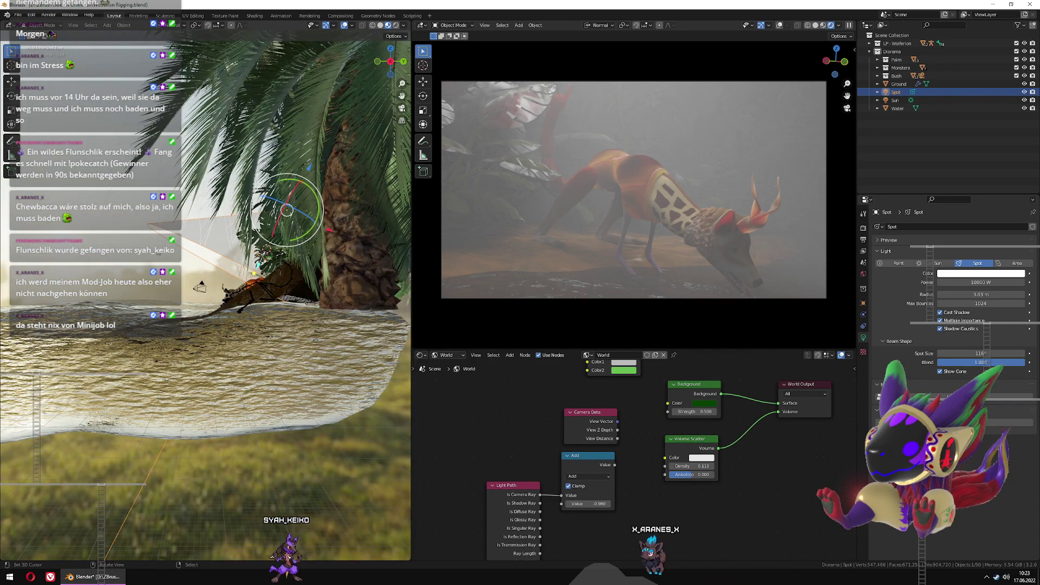
key(shift+d)
click(371, 240)
scroll(372, 239, down, 3)
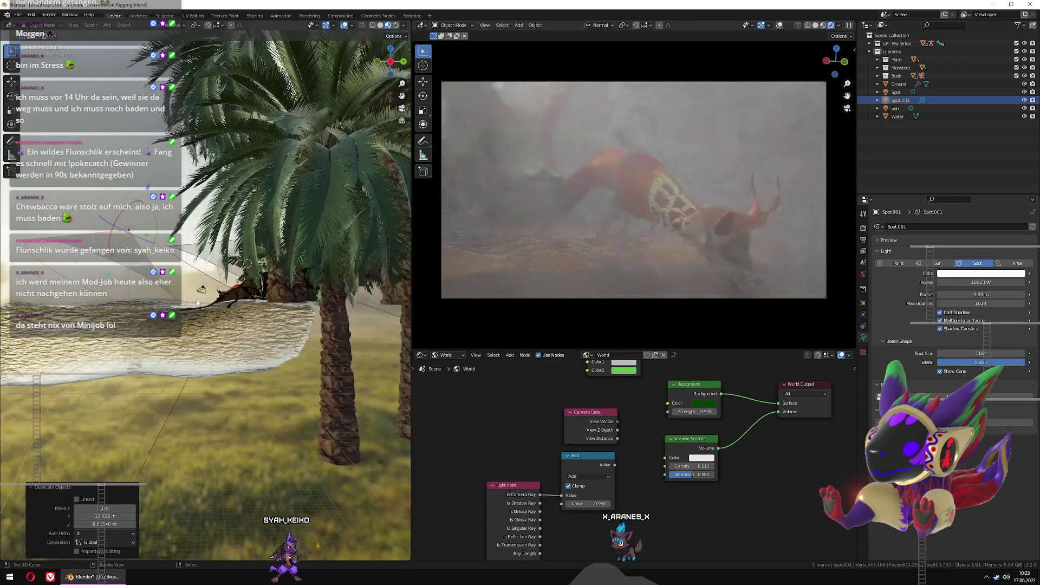
Aim the duplicated spotlight down at the creature and move it about 11 m farther back and 5 m up
shift+middle_drag(187, 303, 274, 325)
key(r)
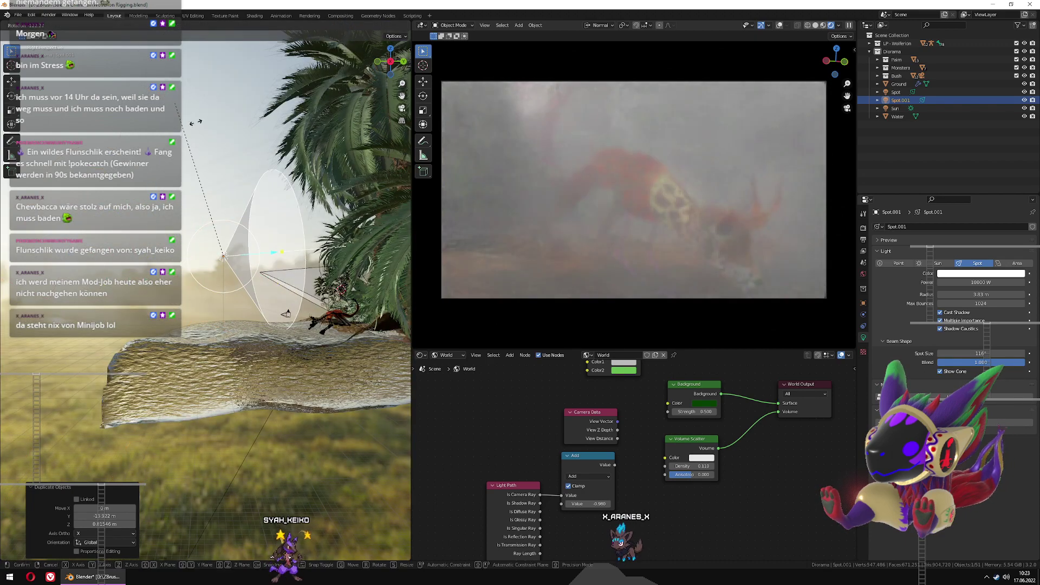
click(309, 258)
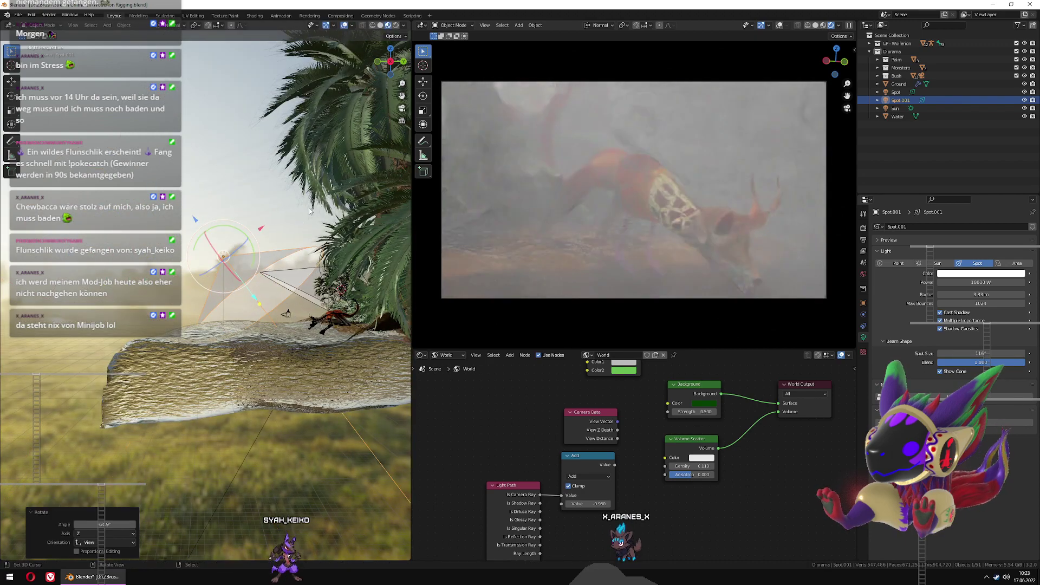
key(g)
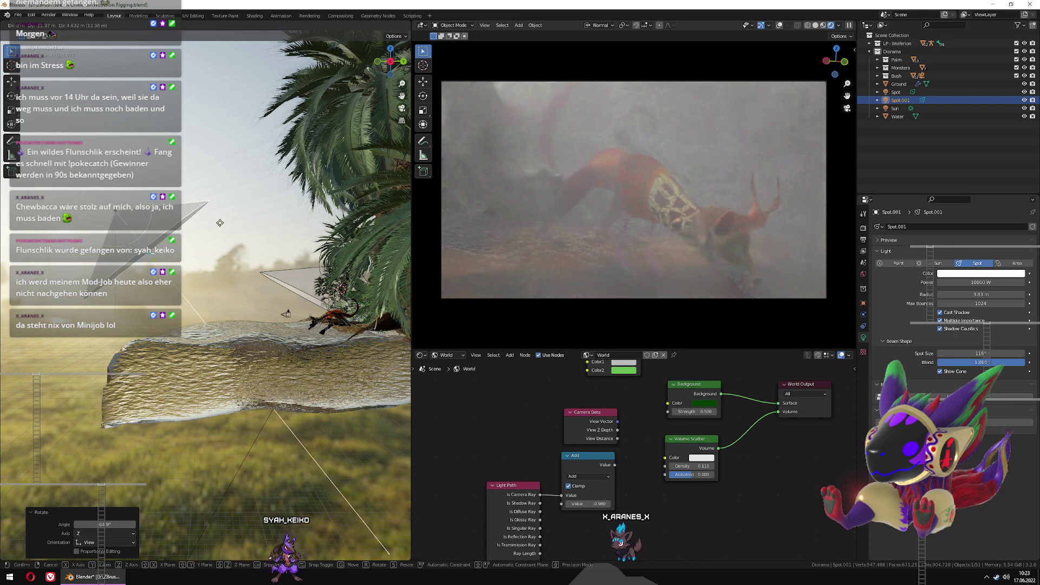
click(334, 287)
key(r)
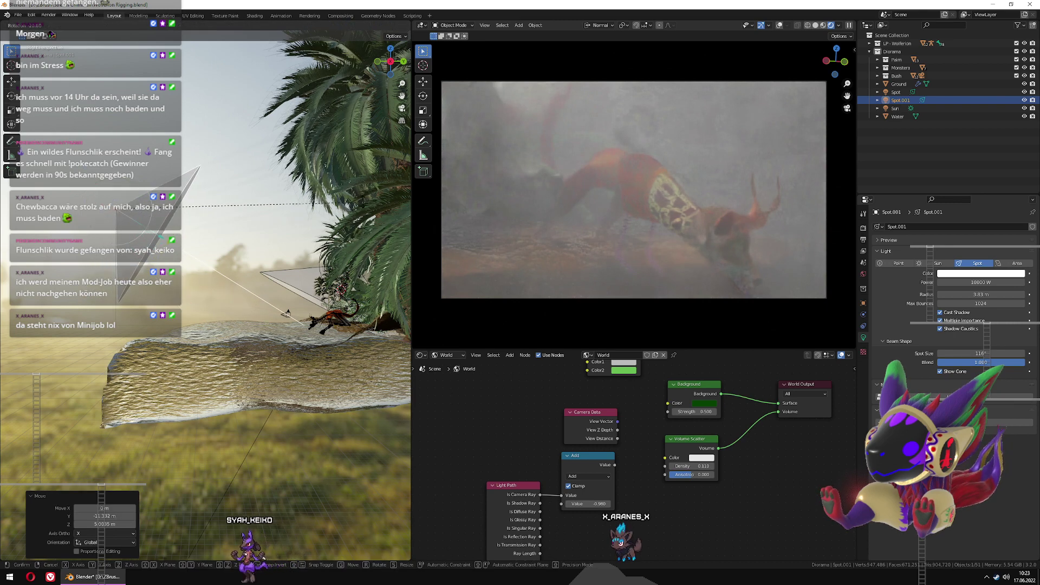
click(313, 291)
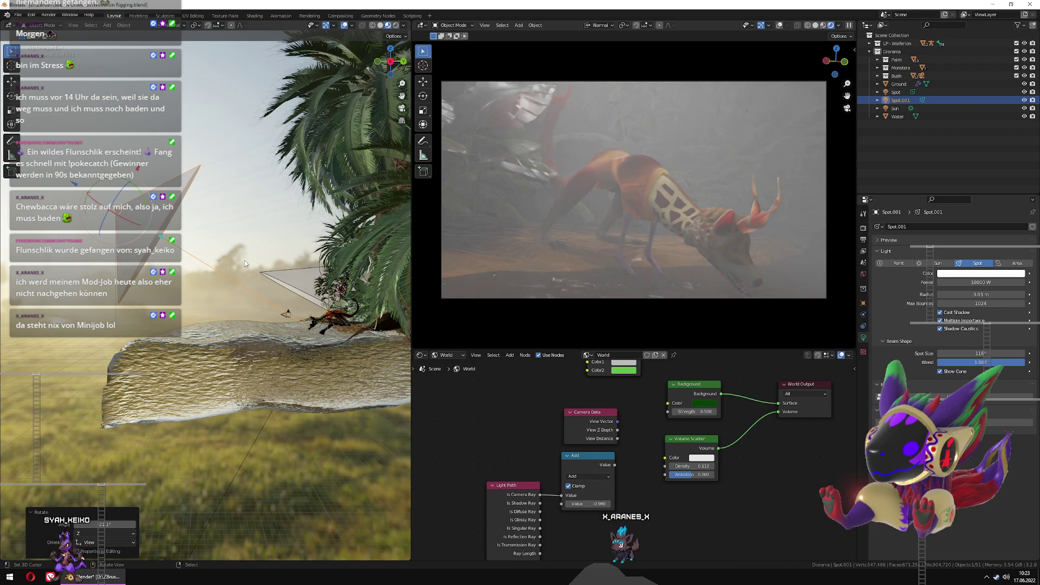
Move the duplicated spotlight about 7 m closer to the creature along Y and about 3 m lower
middle_drag(239, 289, 308, 335)
drag(306, 330, 307, 316)
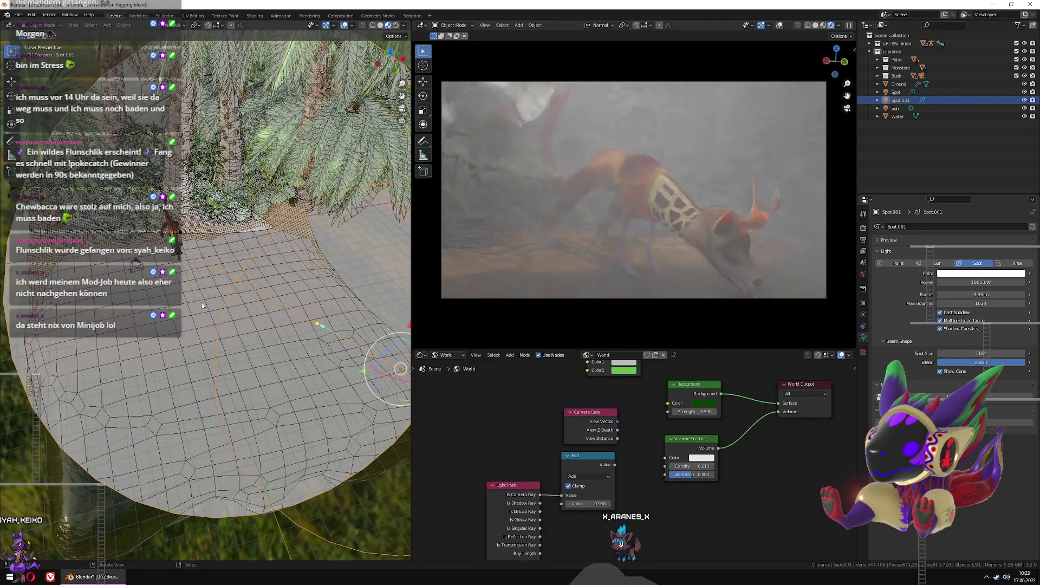
middle_drag(135, 264, 194, 267)
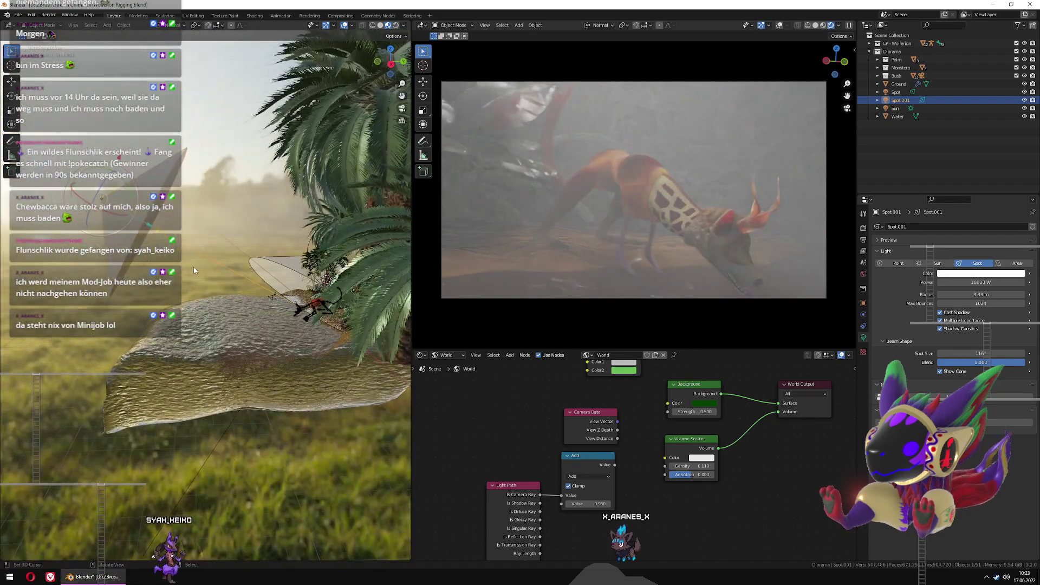
key(g)
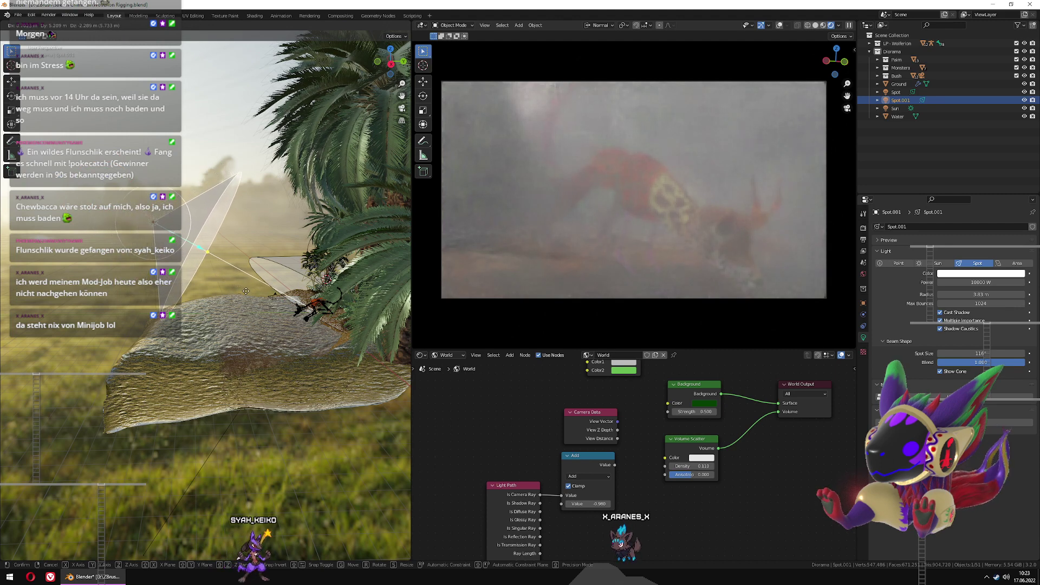
click(264, 304)
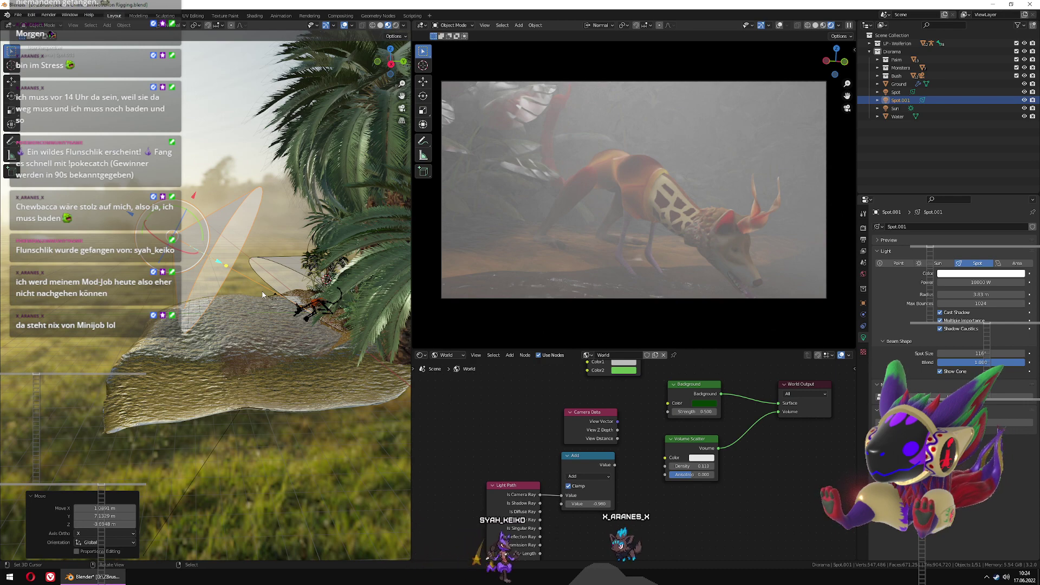
Set the world Volume Scatter density to 0.09
scroll(774, 476, up, 2)
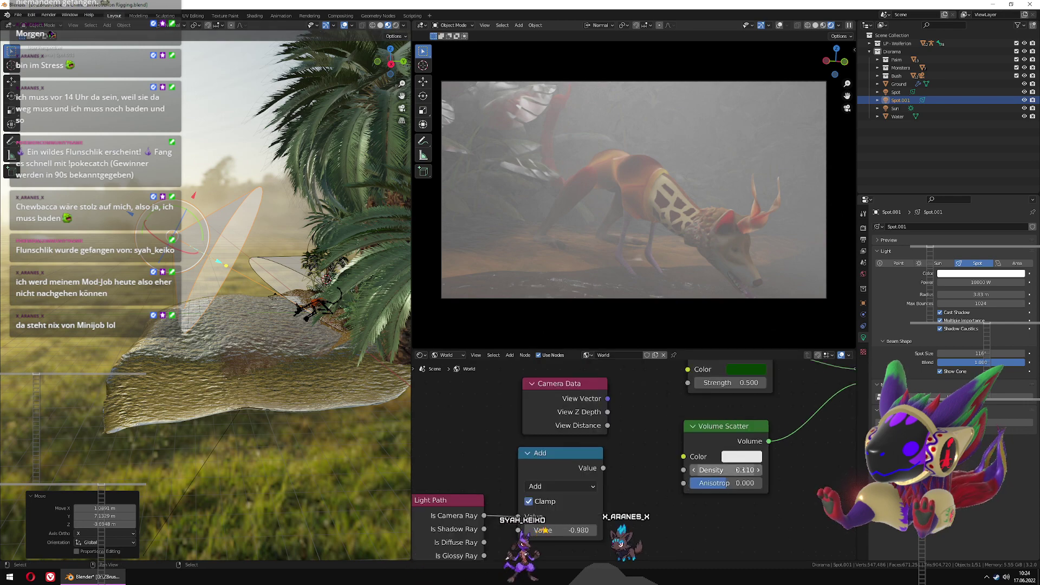
click(744, 470)
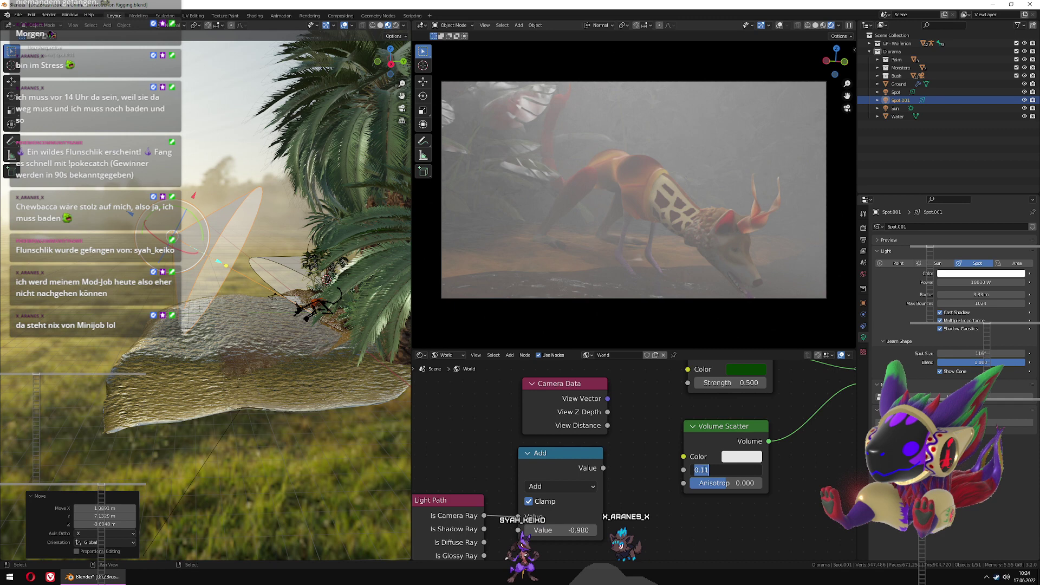
key(BackSpace)
key(BackSpace)
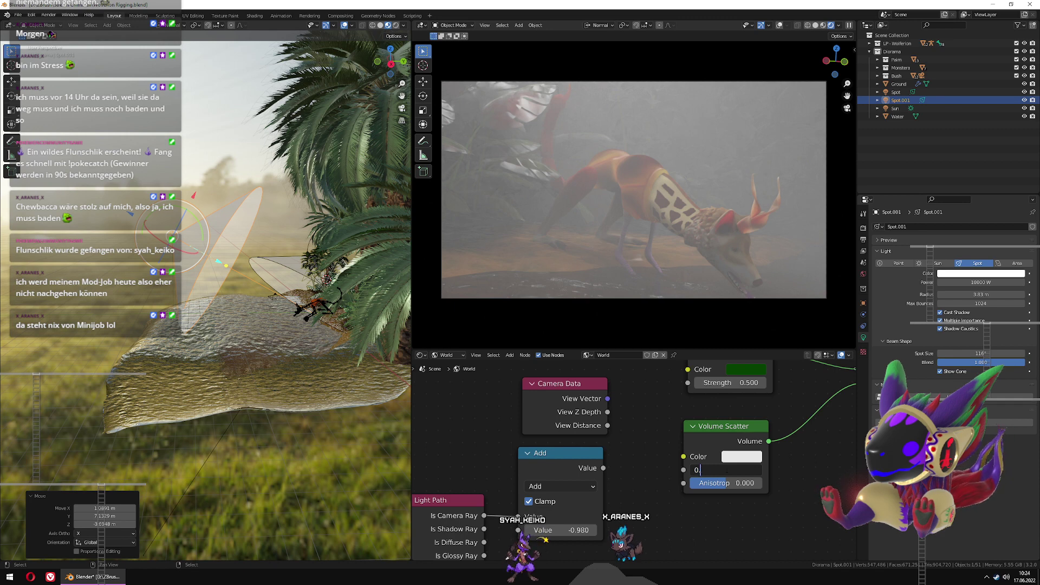
text(0)
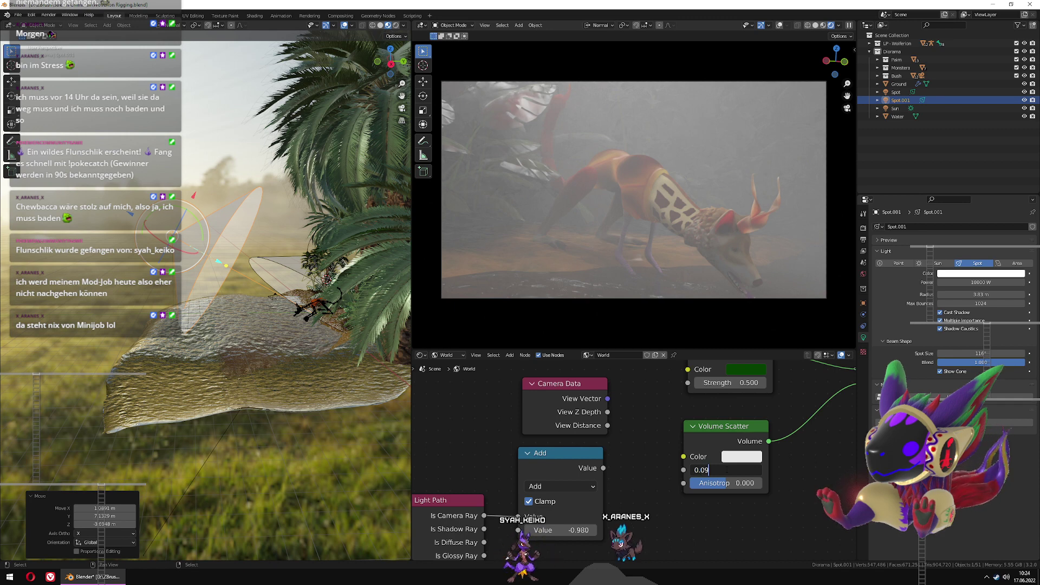
text(9)
key(Return)
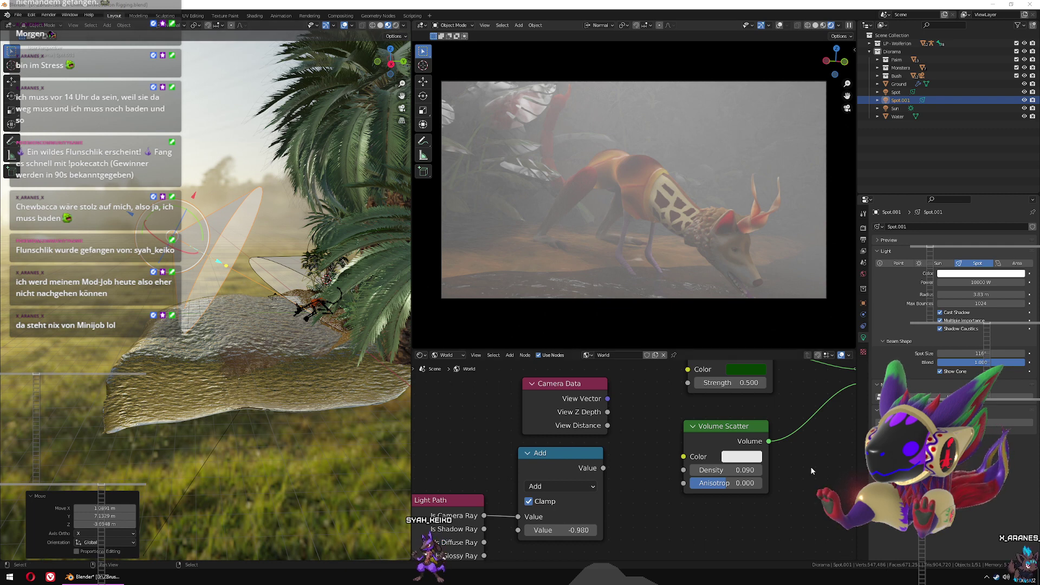
middle_drag(804, 443, 779, 436)
scroll(819, 450, down, 2)
scroll(818, 449, up, 1)
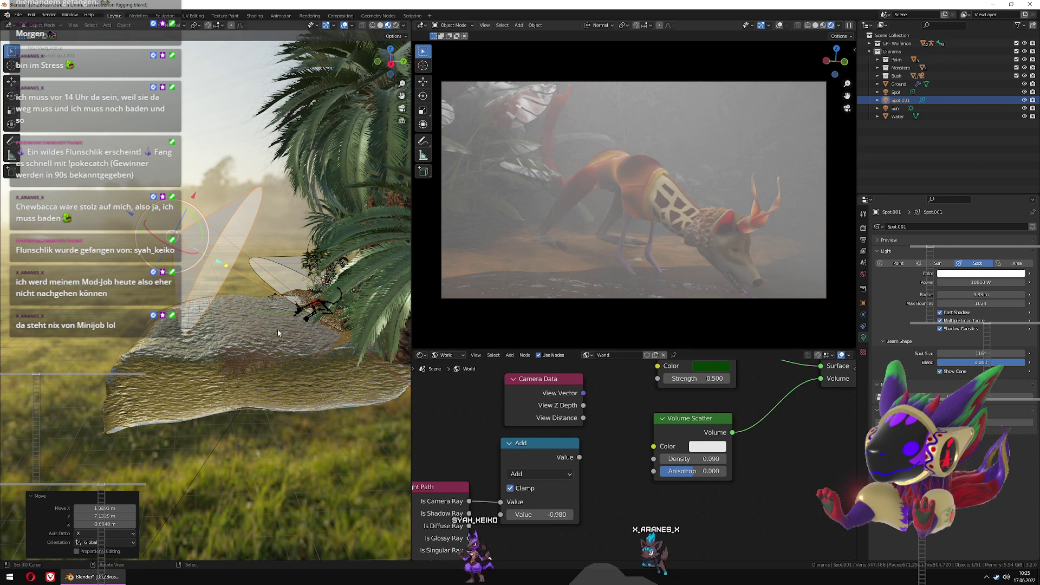
Give the duplicated spotlight a warm light-orange color using a hex color code
middle_drag(277, 329, 223, 349)
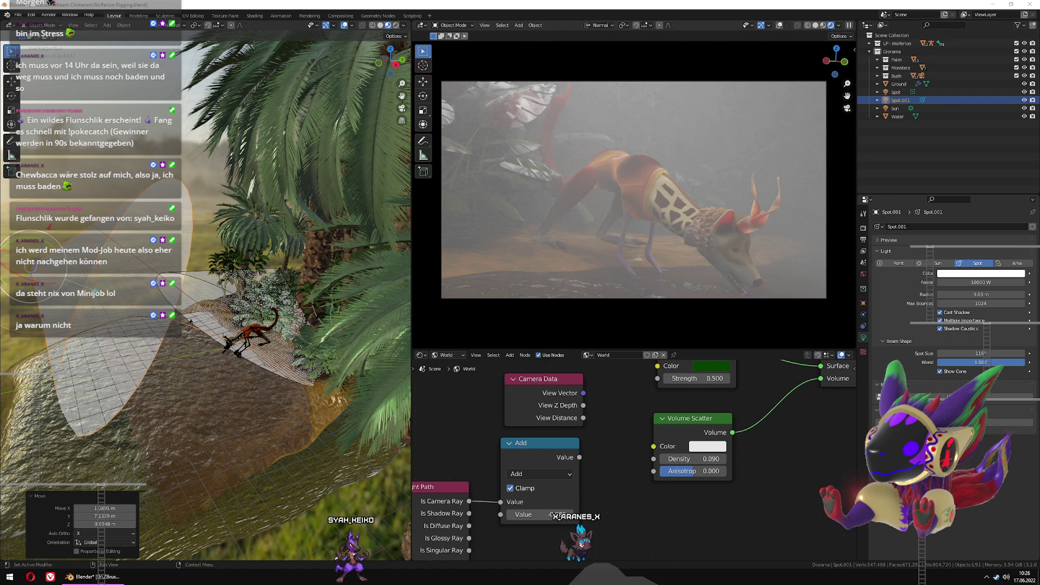
click(986, 273)
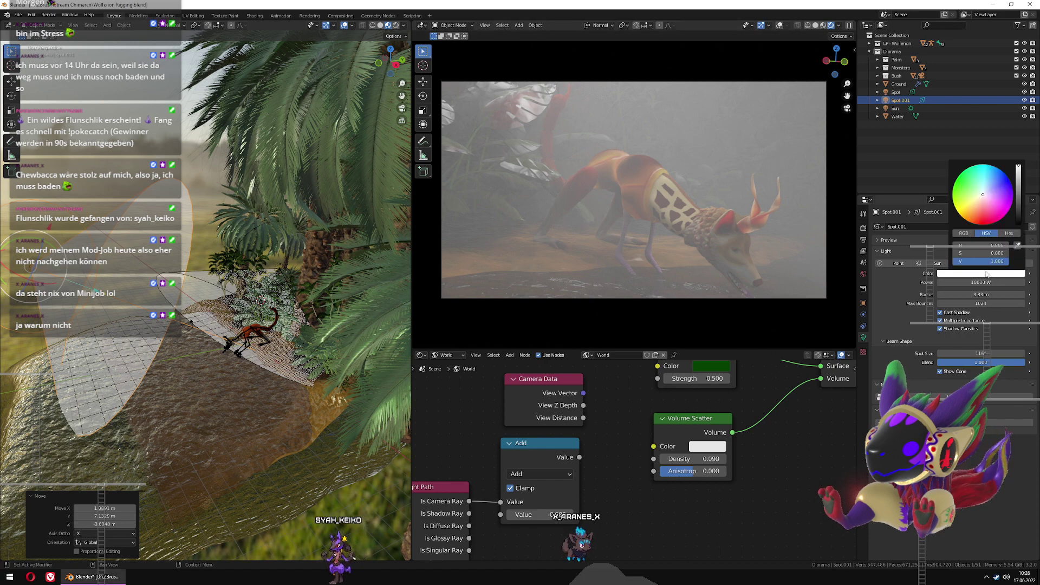
click(1018, 246)
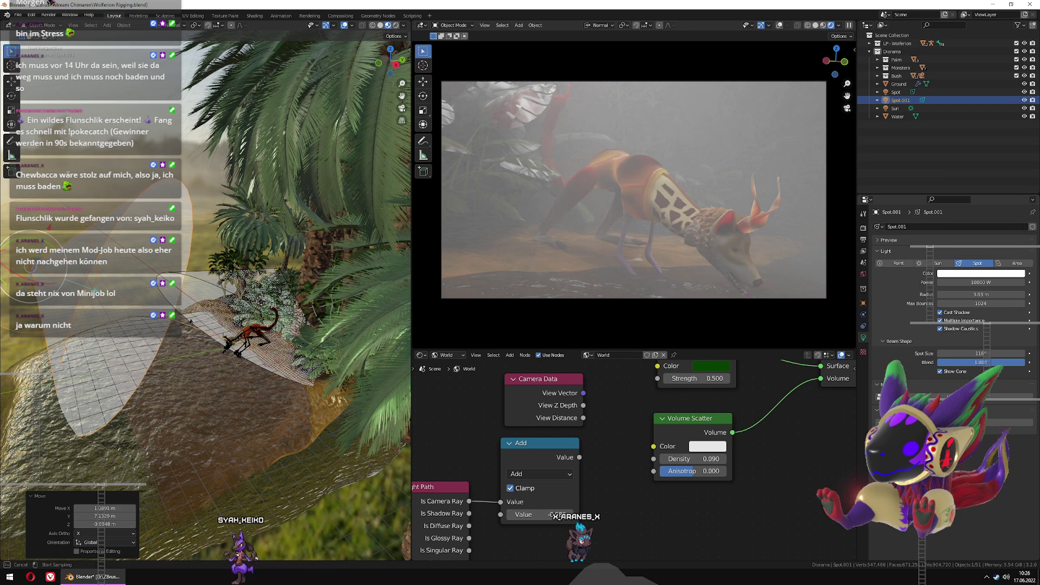
click(984, 271)
click(982, 274)
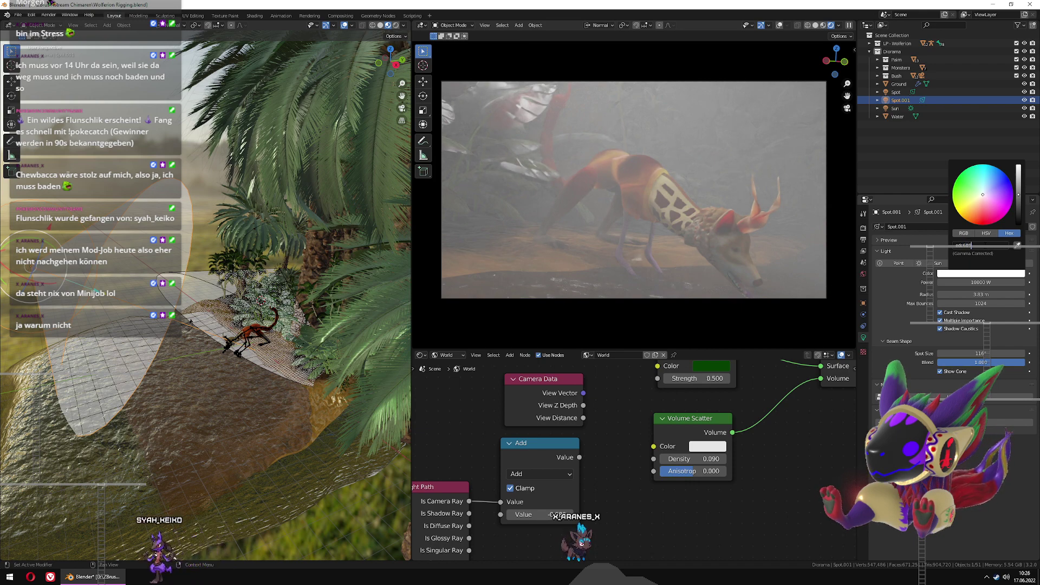
key(Return)
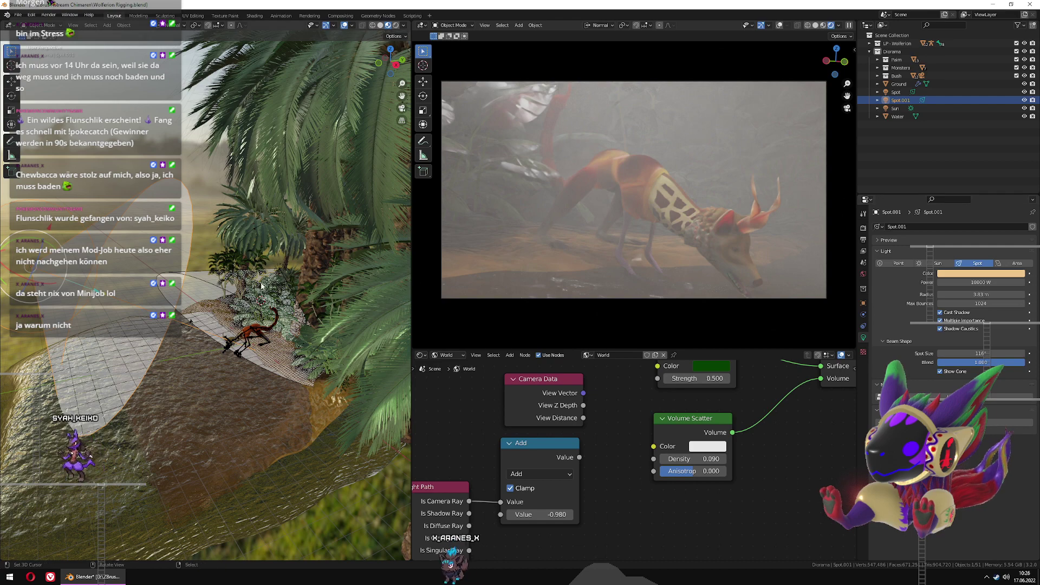
Give the original Spot light the same light-orange color, desaturate it to a pale cream, and compare it with the duplicated spotlight
click(277, 274)
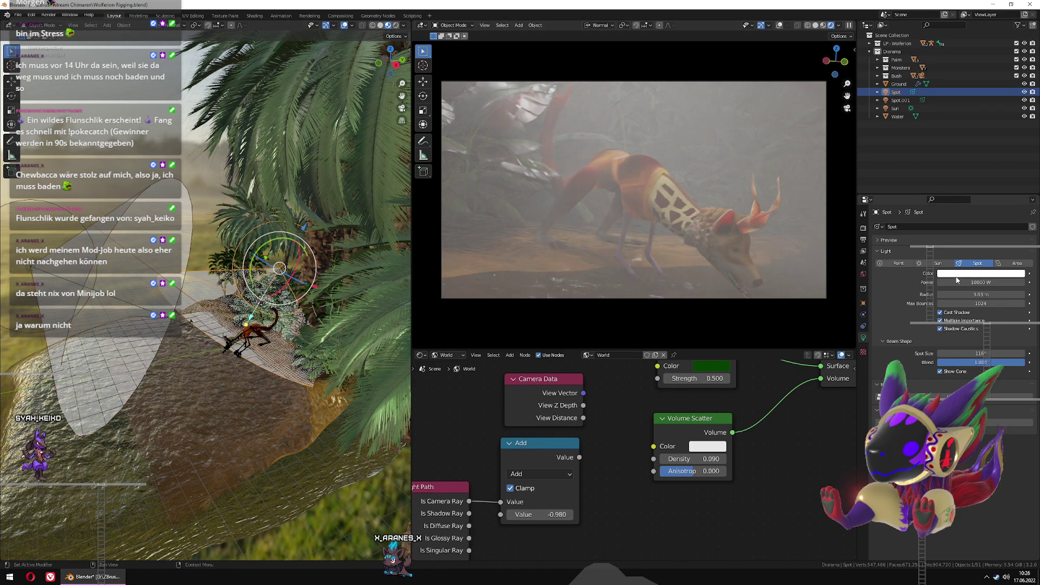
key(ctrl+v)
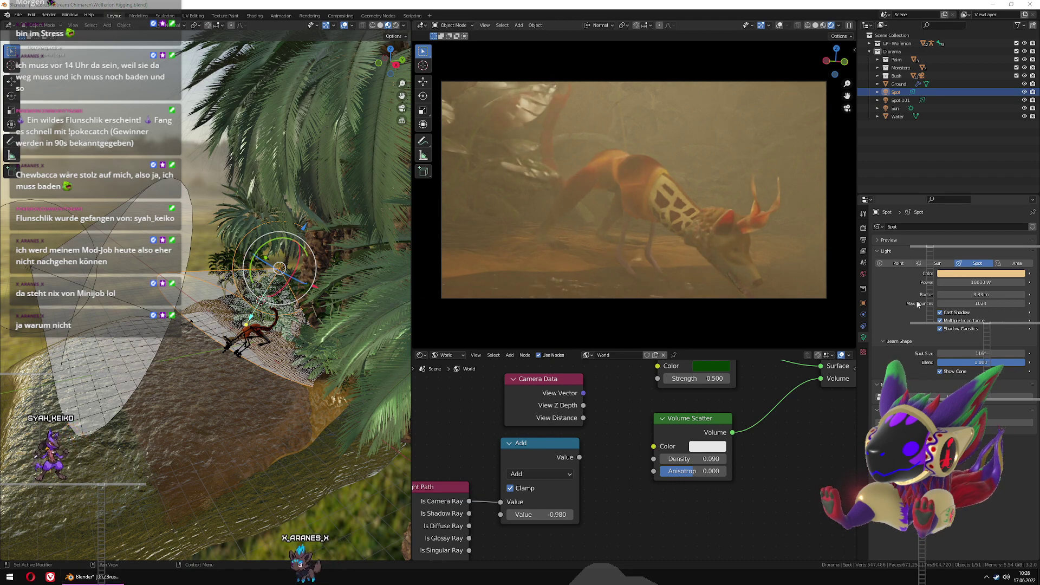
click(968, 274)
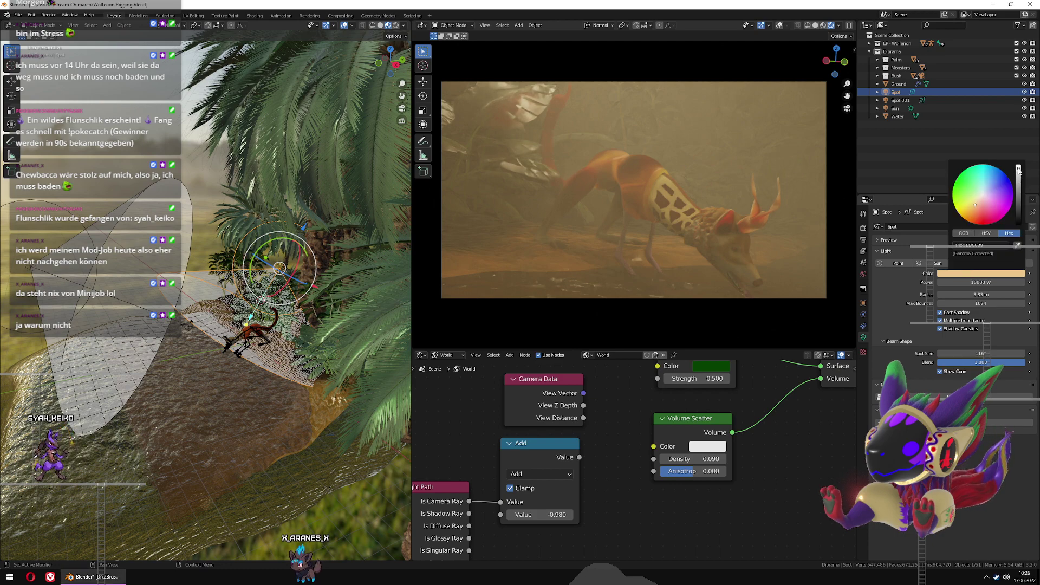
click(986, 234)
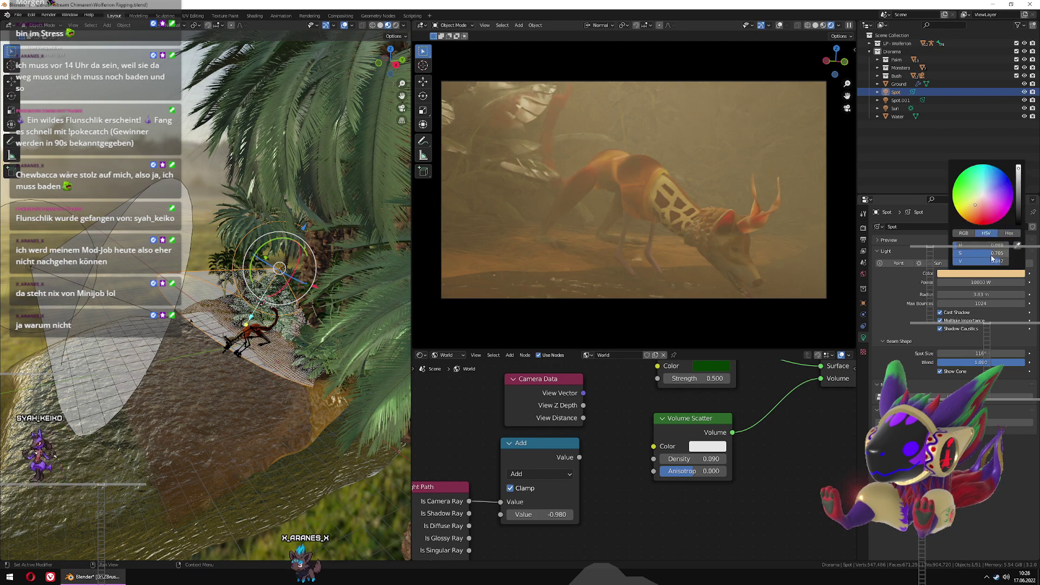
drag(997, 253, 973, 256)
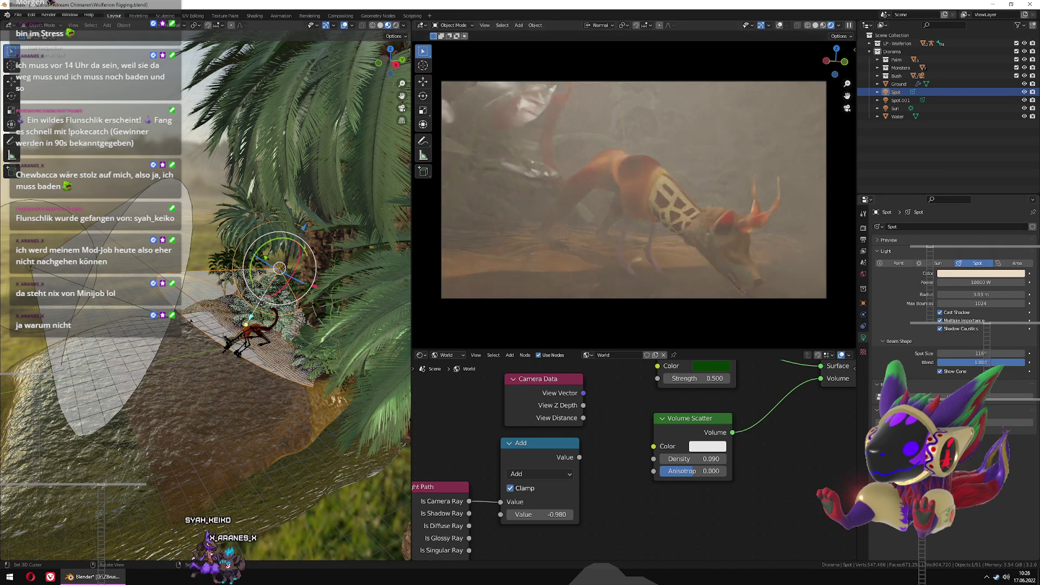
click(35, 268)
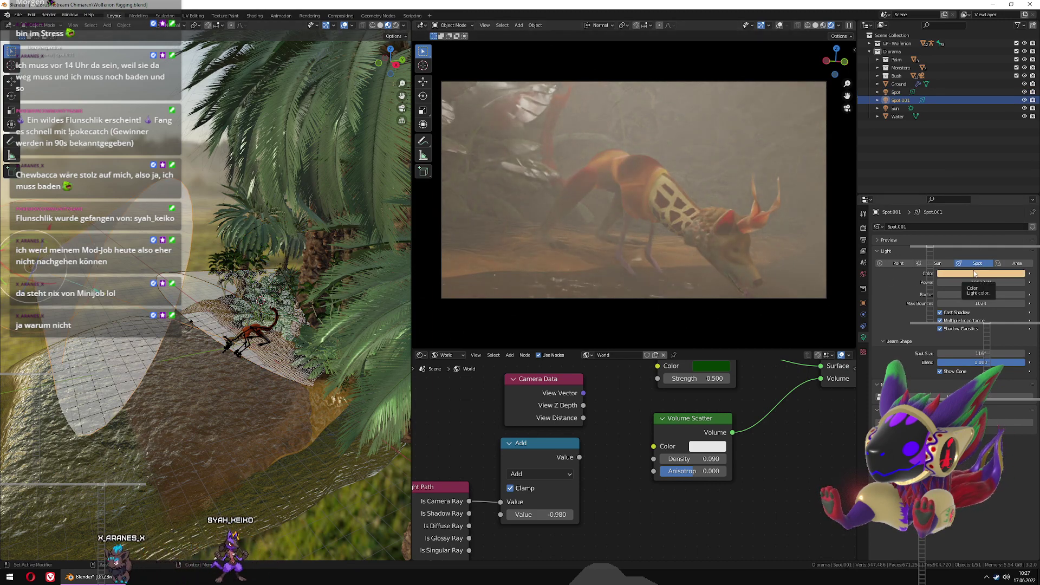
click(279, 269)
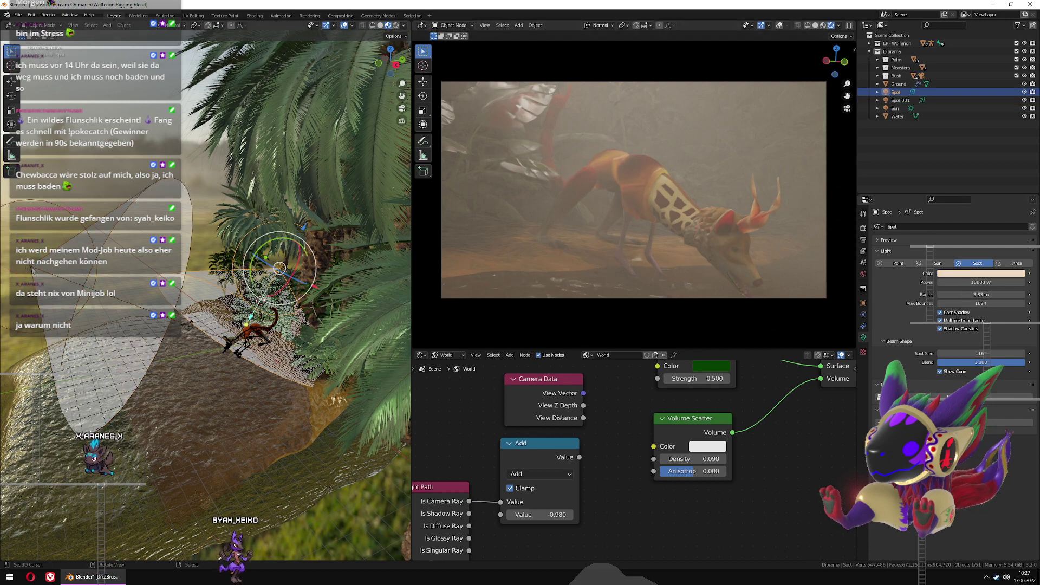
Try a pure red color on the duplicated spotlight to see its influence on the scene
click(35, 268)
click(980, 273)
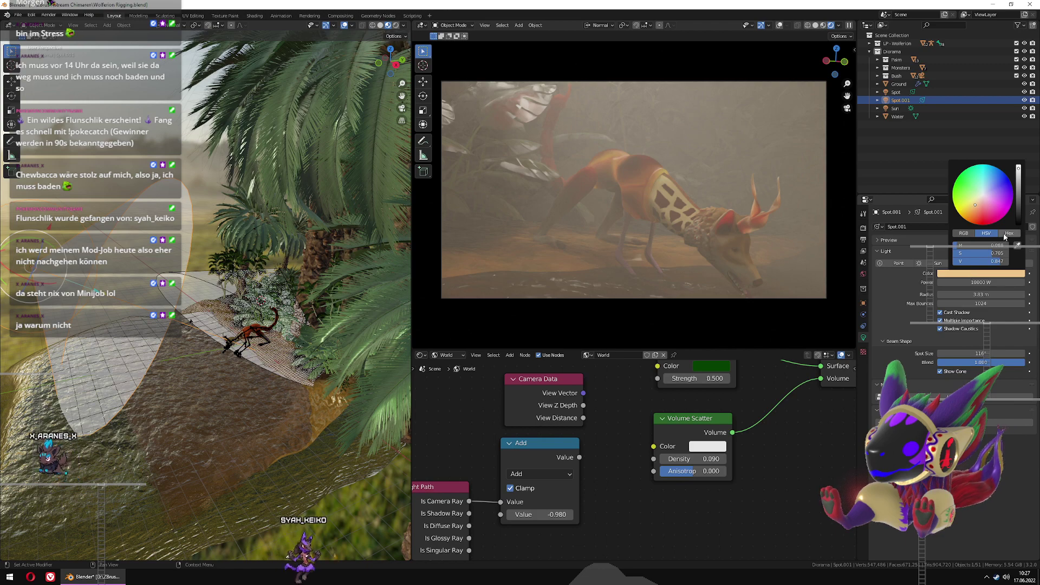
click(986, 223)
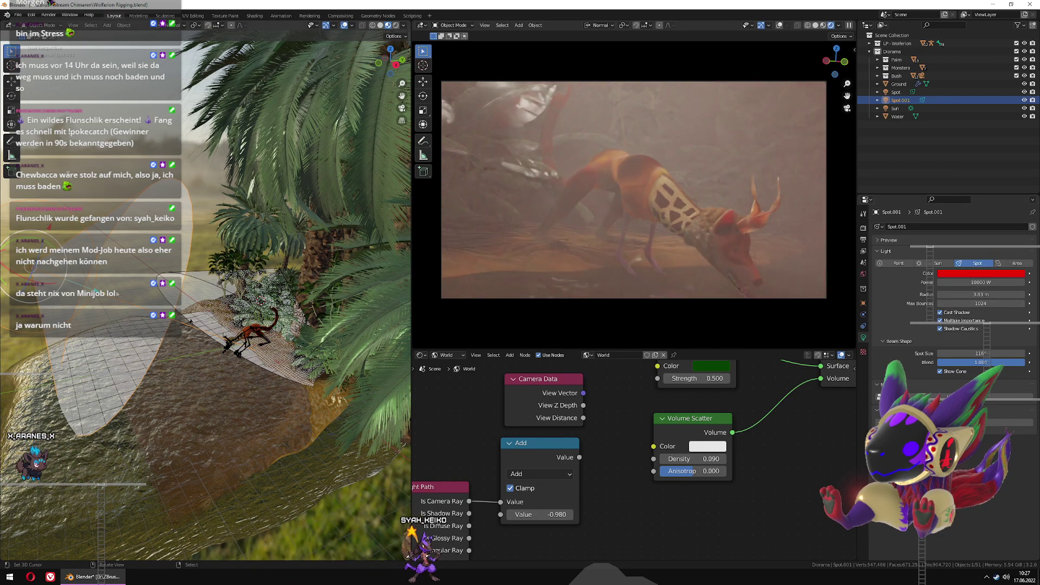
Copy the pale cream color of the original Spot light onto the duplicated spotlight
click(279, 276)
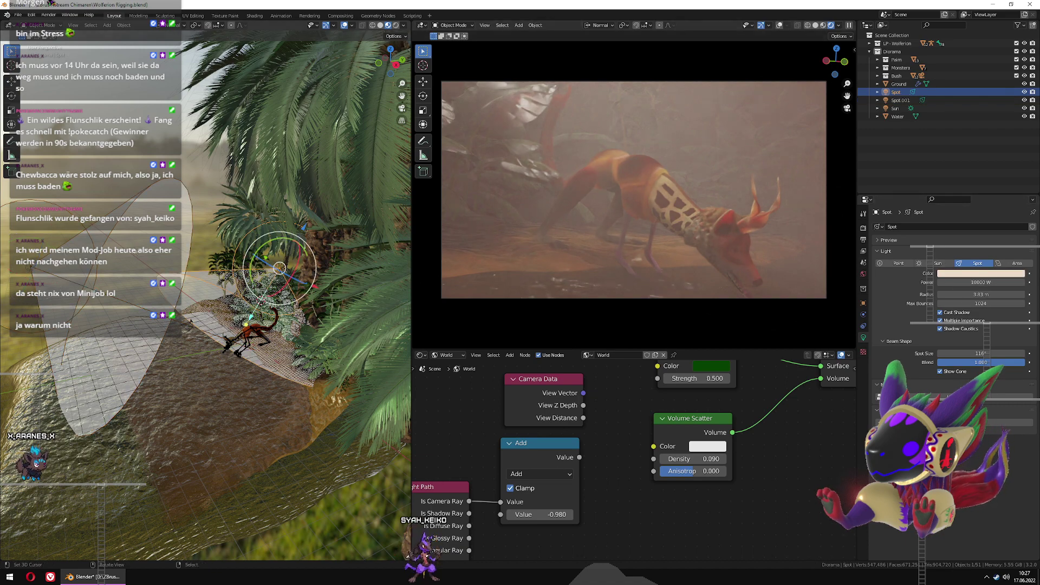
click(186, 264)
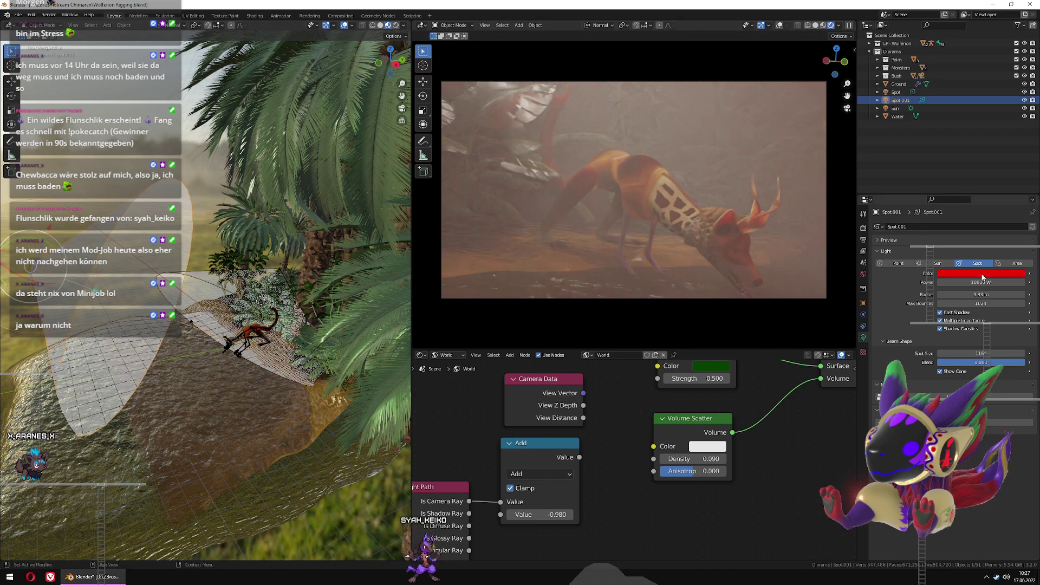
key(ctrl+v)
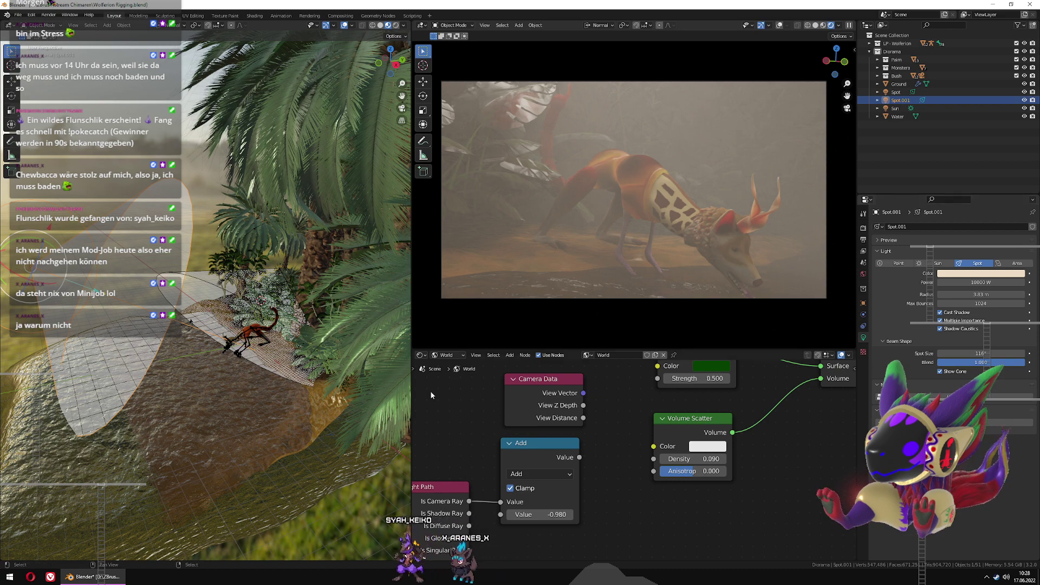
click(344, 25)
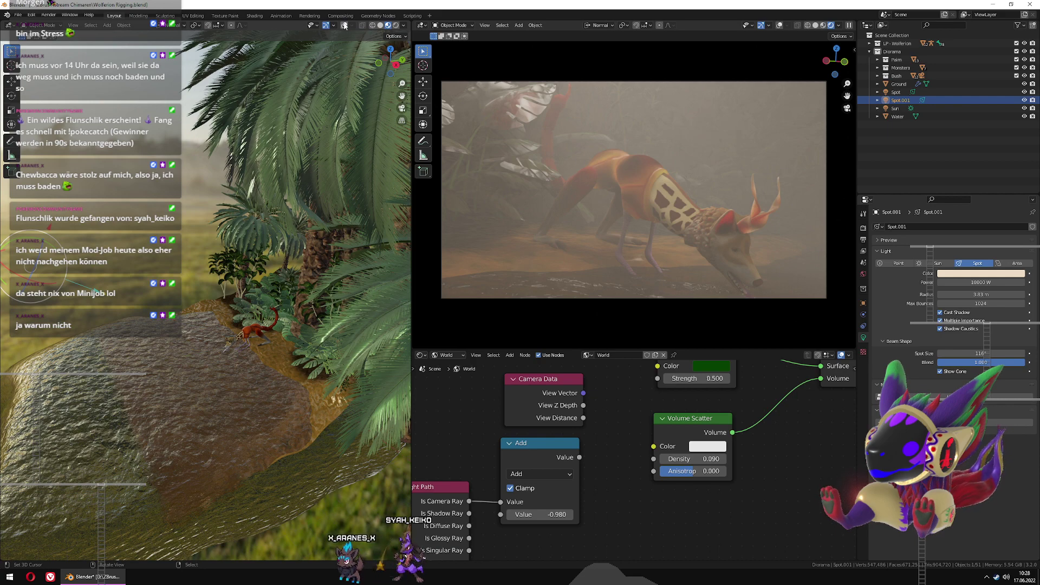
click(343, 25)
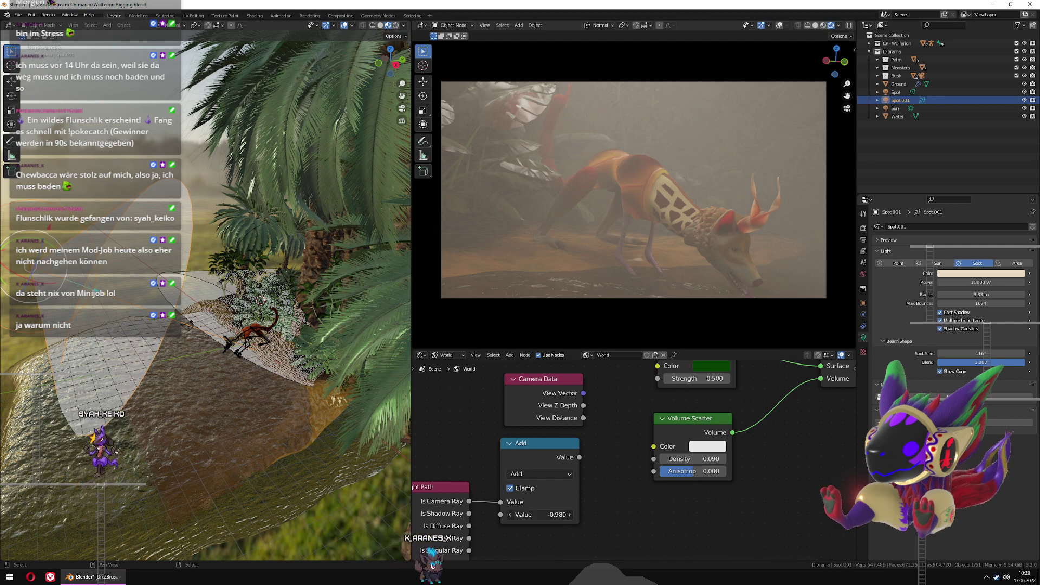
click(542, 514)
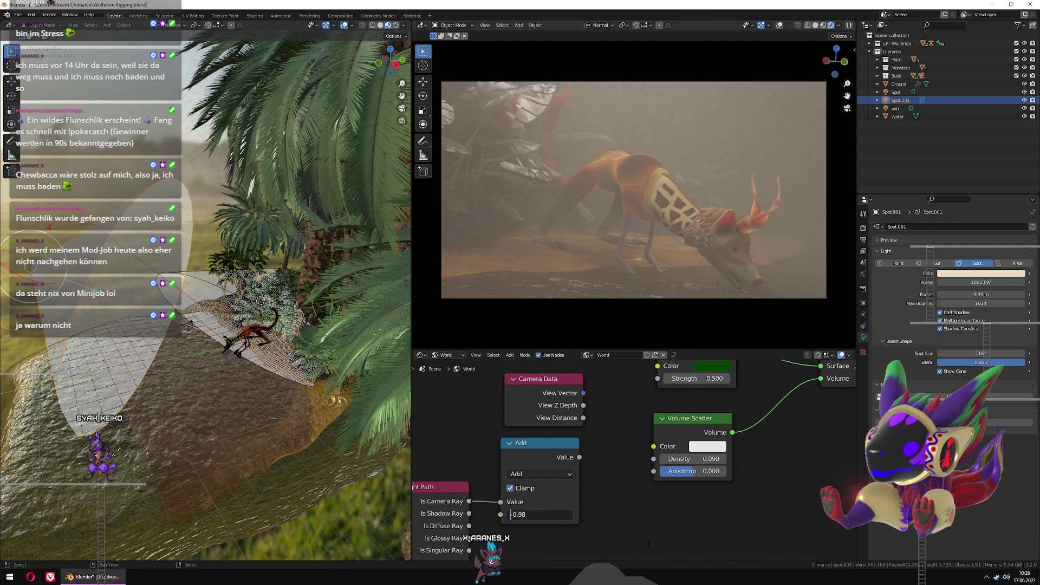
key(Return)
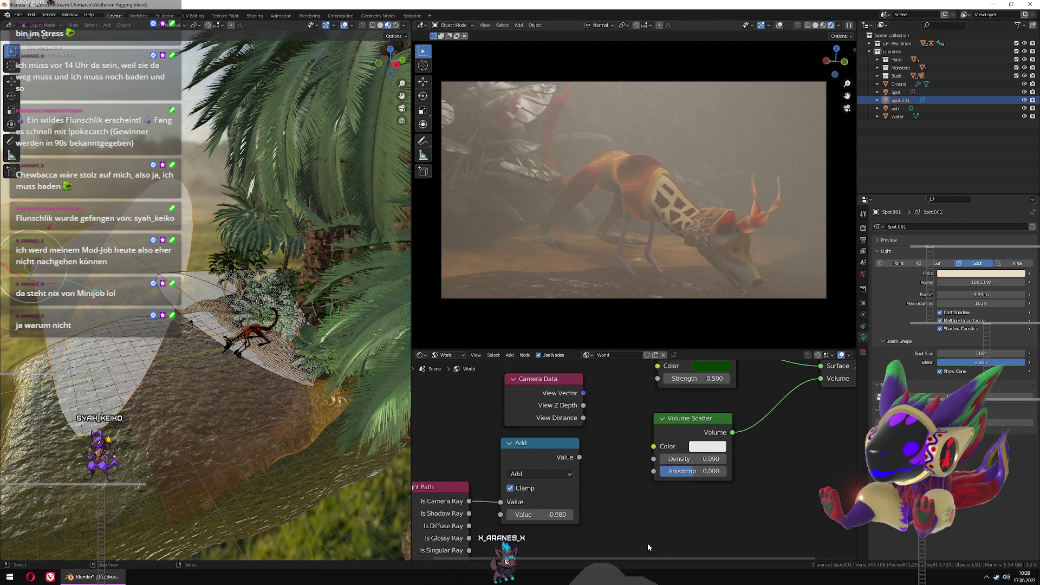
Paste the spotlights' pale cream color onto the world's Volume Scatter color
click(693, 458)
click(726, 525)
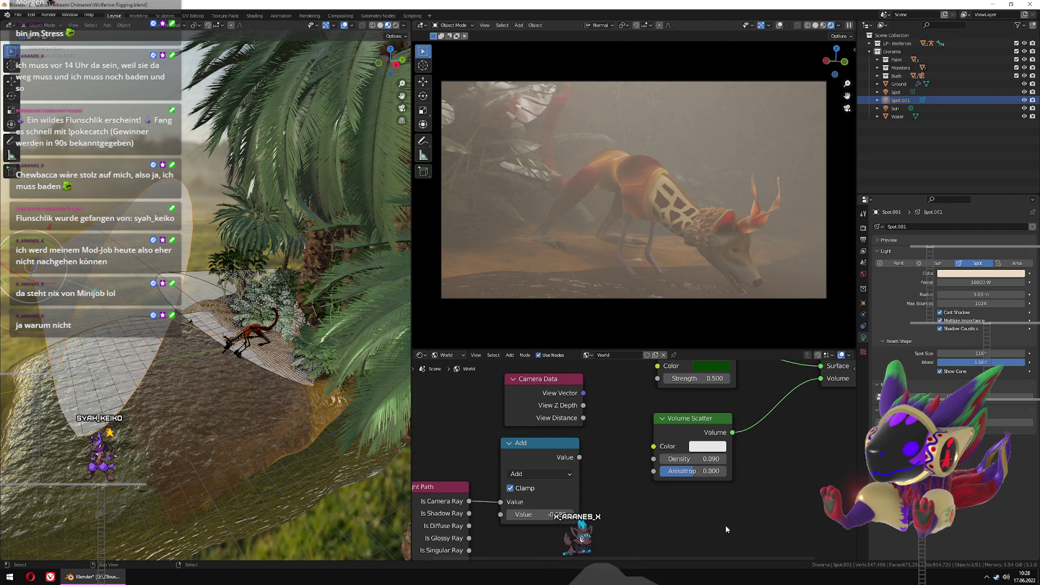
key(ctrl+v)
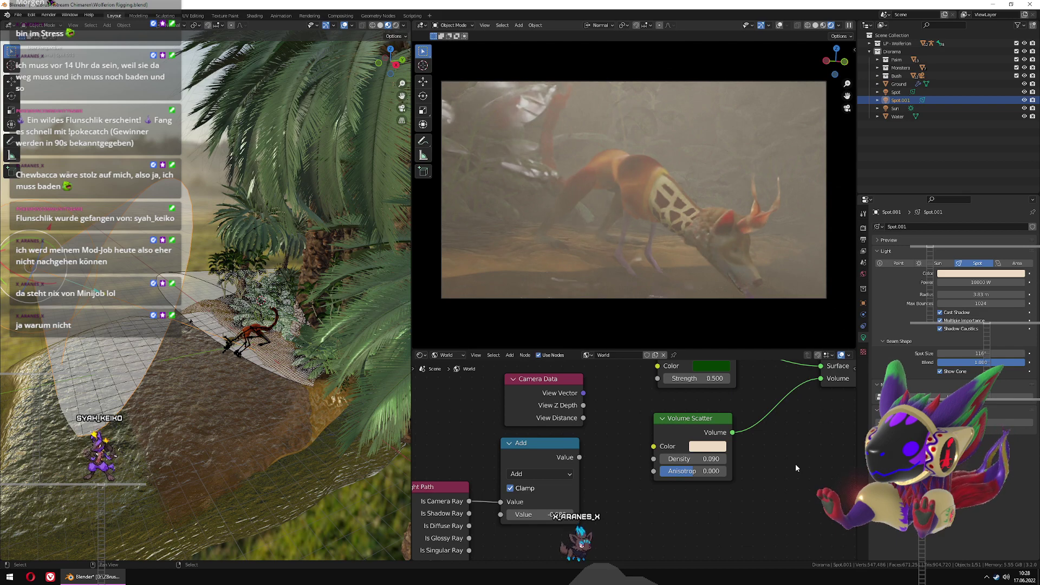
Set the world Volume Scatter density to 0.1
click(715, 459)
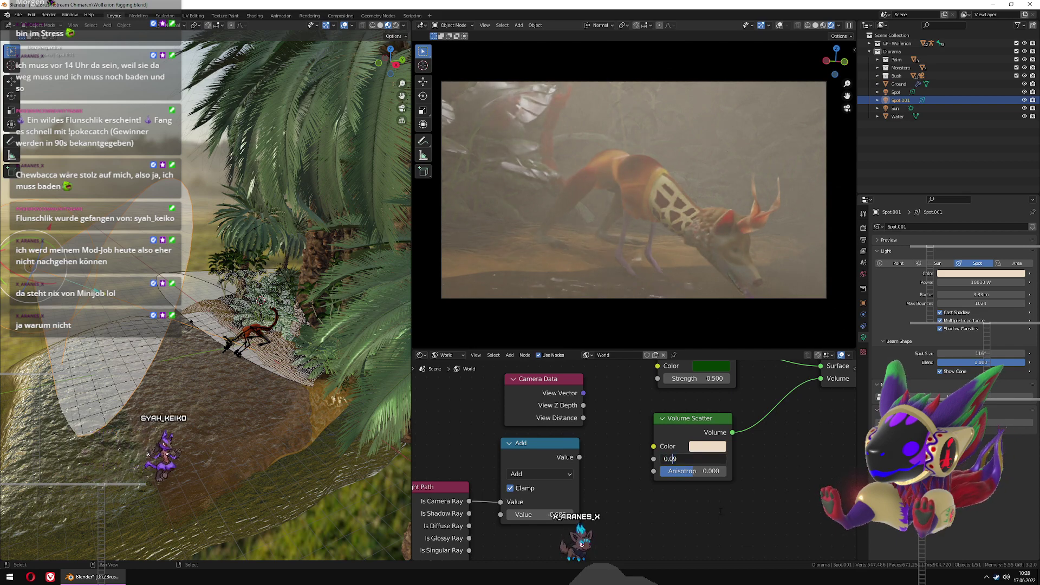
key(Right)
key(Left)
key(Left)
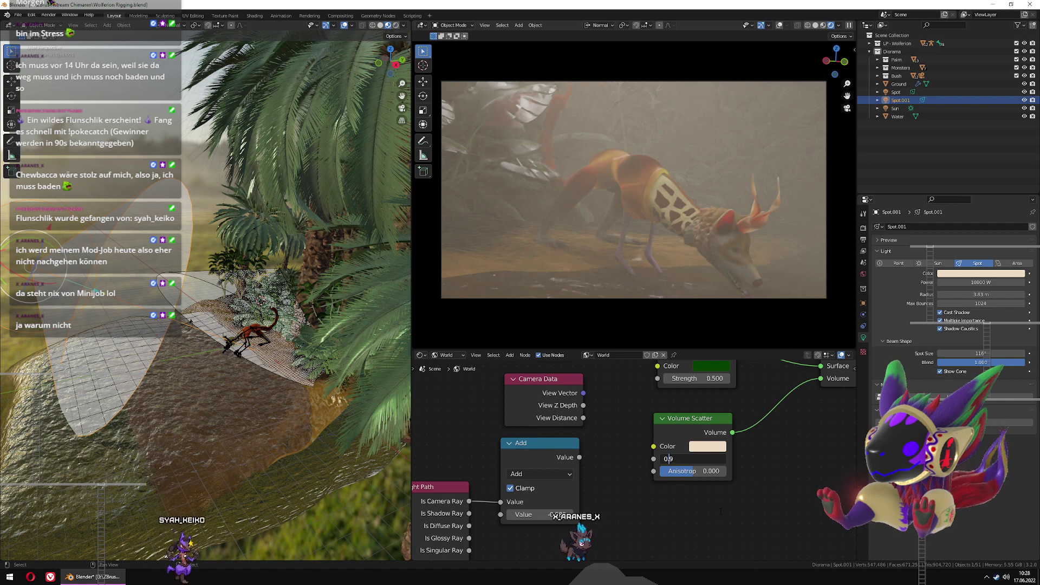
key(Delete)
text(1)
key(Return)
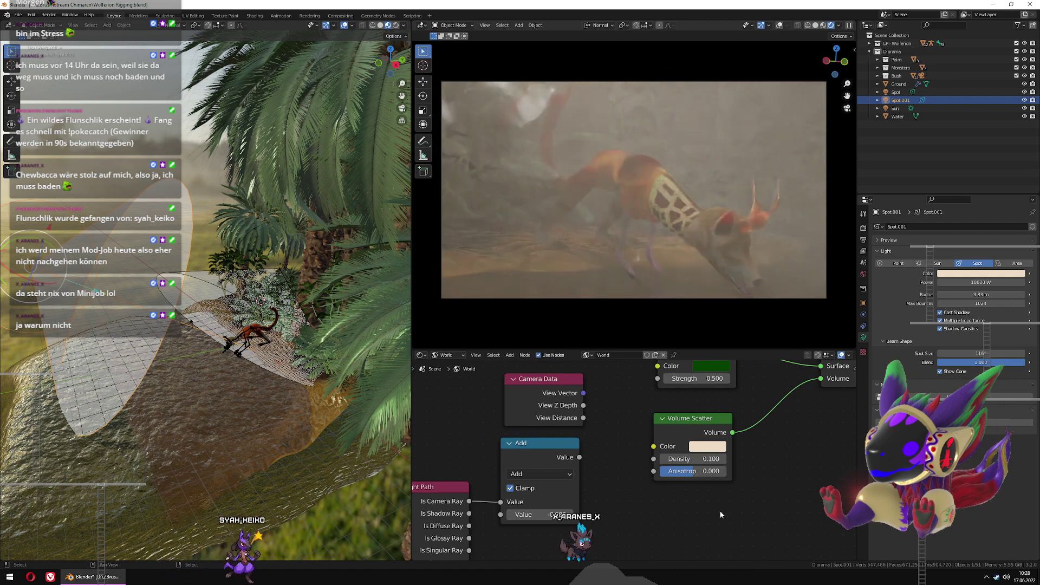
click(700, 458)
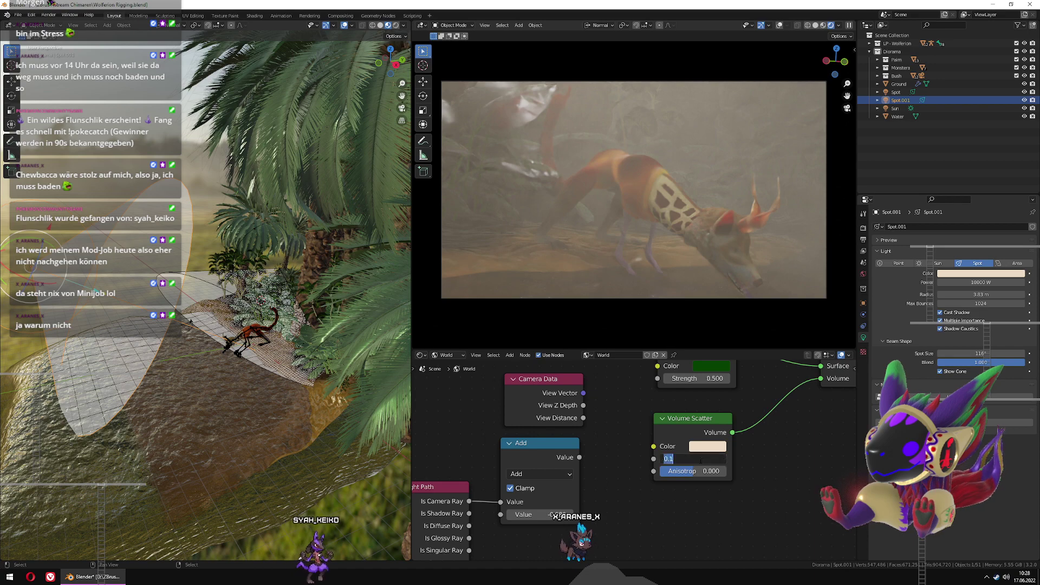
key(Right)
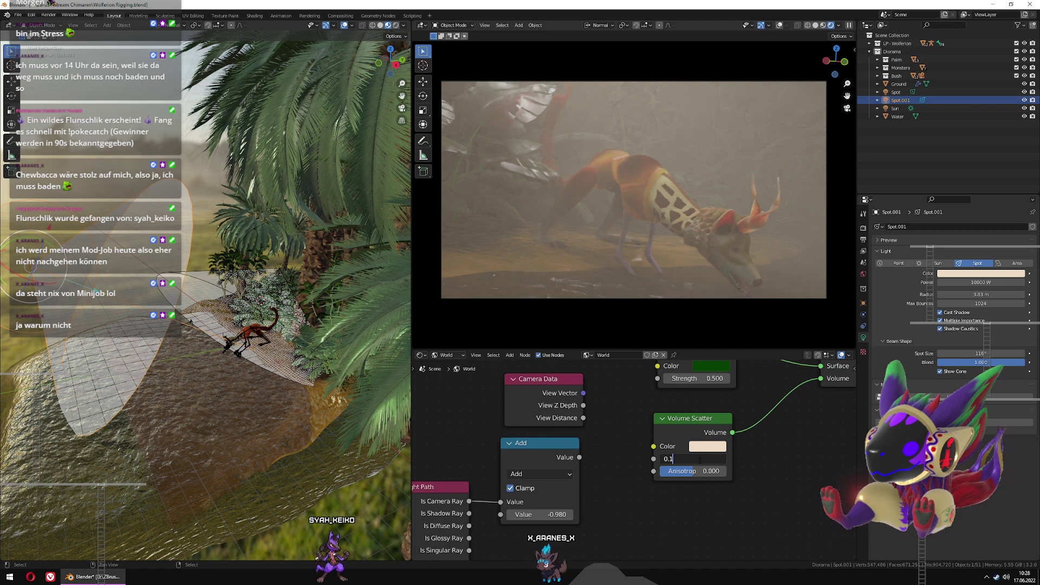
Move the Light Path and Add nodes away from the Volume Scatter node to make room in the world graph
scroll(654, 513, down, 3)
drag(645, 525, 484, 476)
key(g)
click(622, 480)
Add a Noise Texture node to the world graph and connect its Fac output to the Volume Scatter density
key(shift+a)
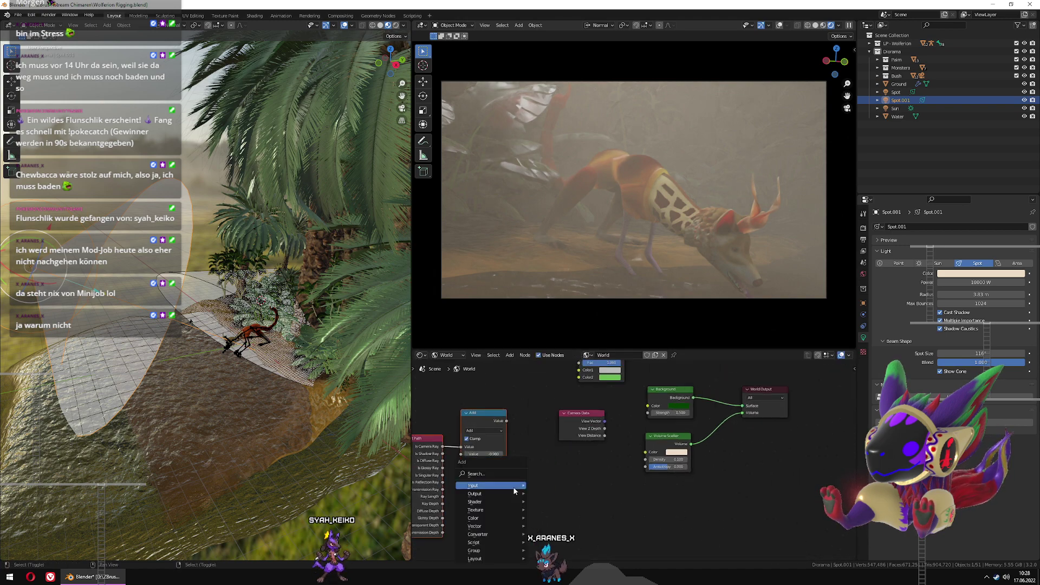
mouse_move(515, 487)
key(space)
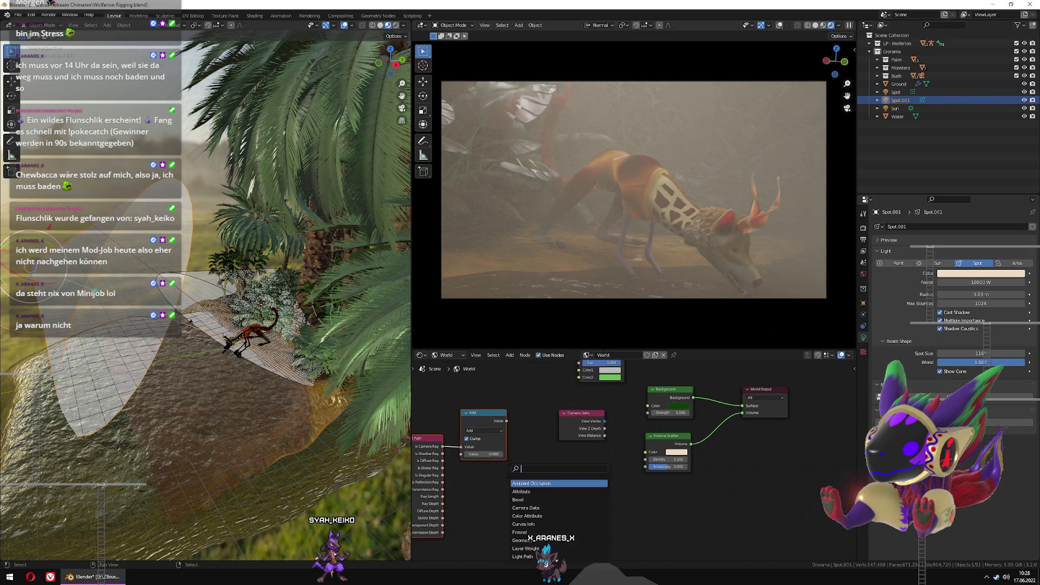
text(no)
key(Down)
key(Return)
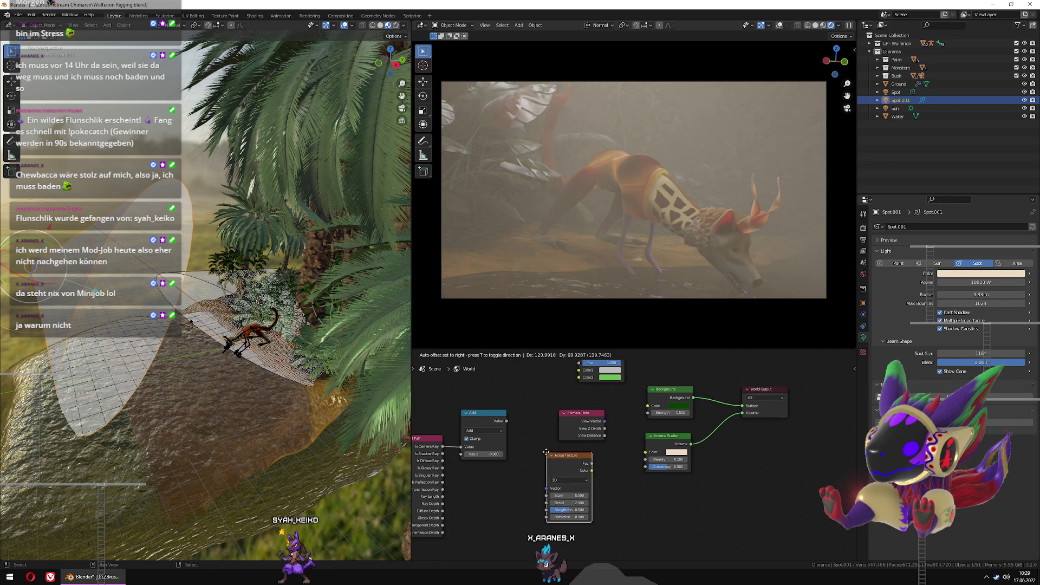
click(546, 452)
scroll(621, 489, up, 3)
drag(567, 465, 652, 458)
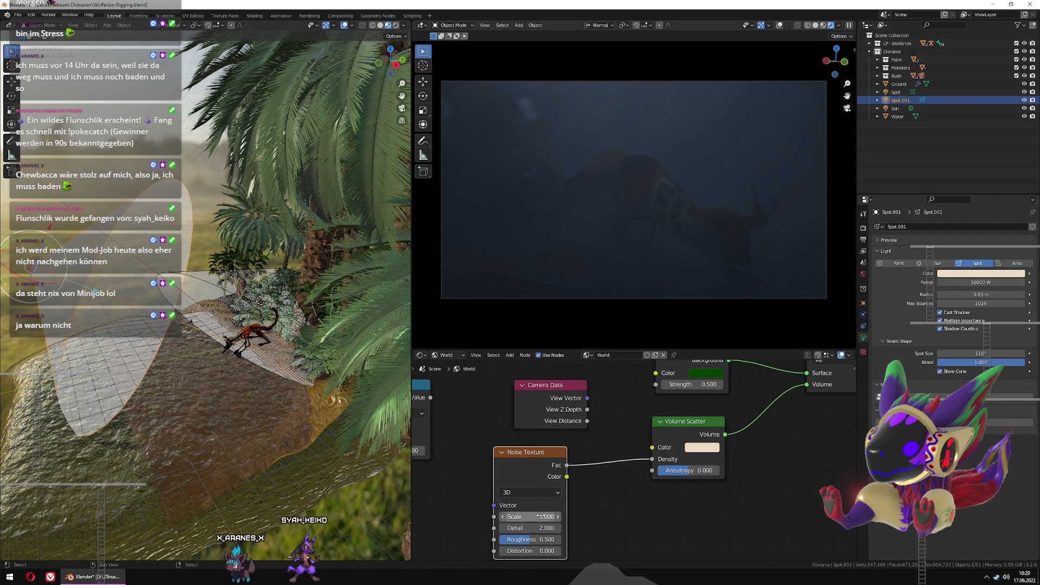
Set the Noise Texture's scale to 0.1, detail to 0 and roughness to 1
drag(531, 516, 495, 516)
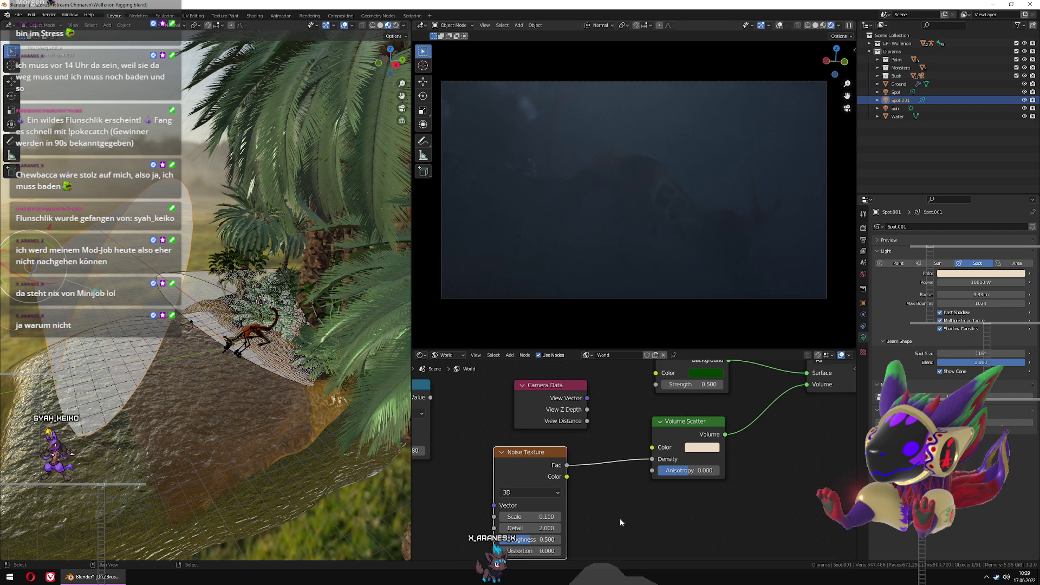
drag(536, 528, 504, 528)
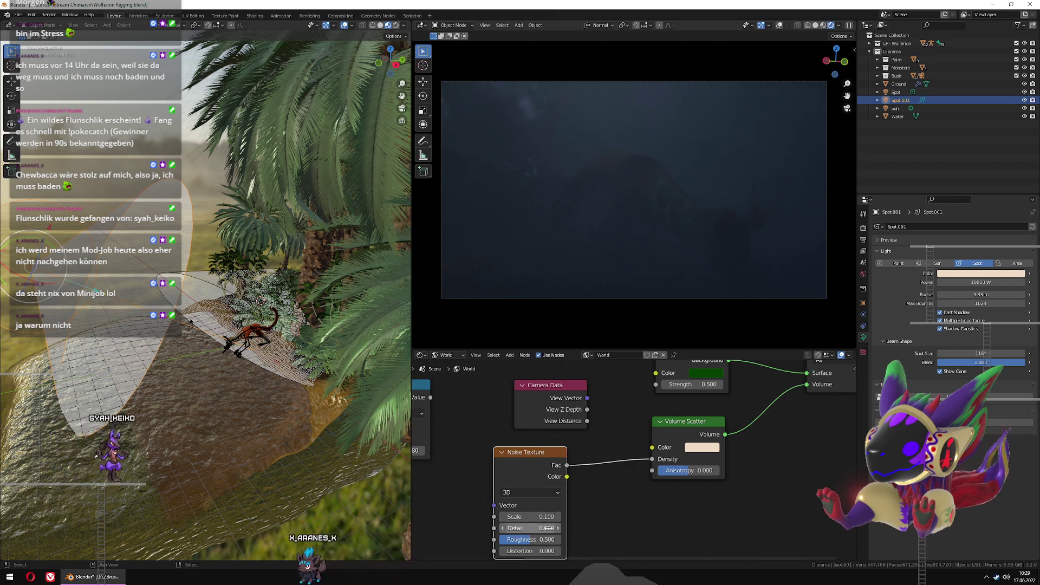
drag(544, 539, 501, 543)
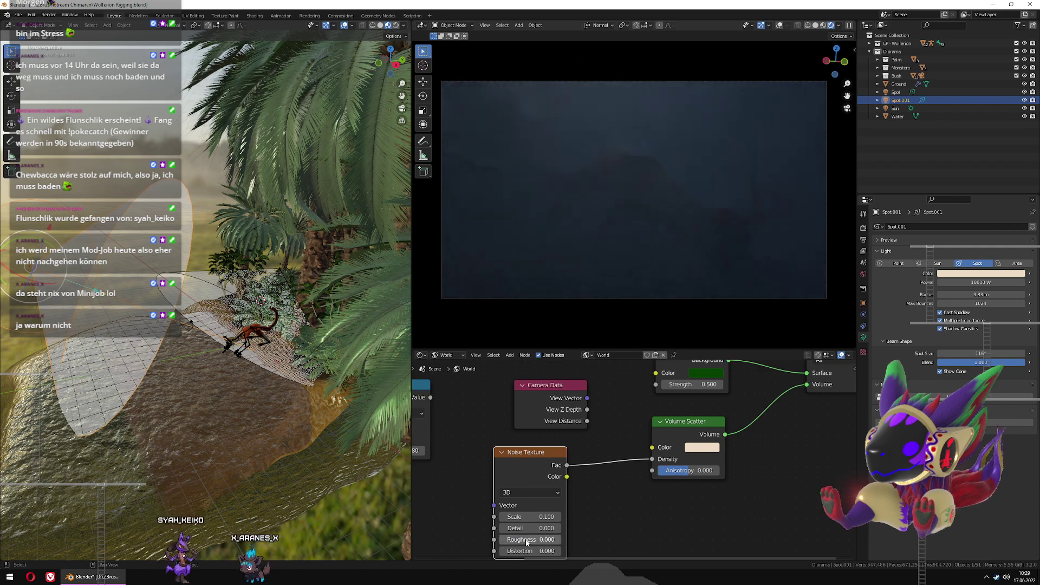
drag(531, 541, 563, 543)
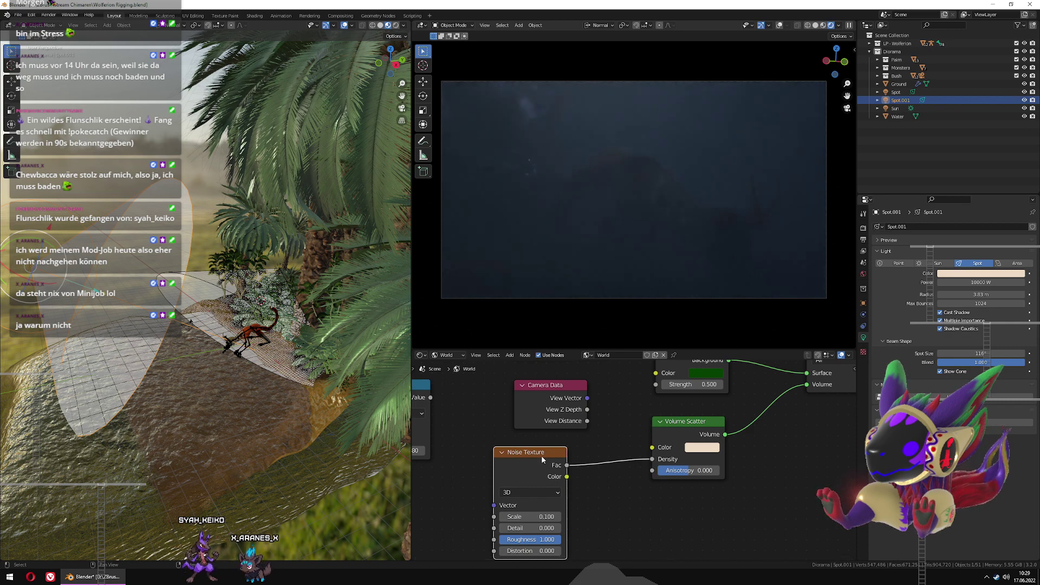
Insert a Math node into the link between the Noise Texture and the Volume Scatter density
drag(541, 454, 499, 450)
key(shift+a)
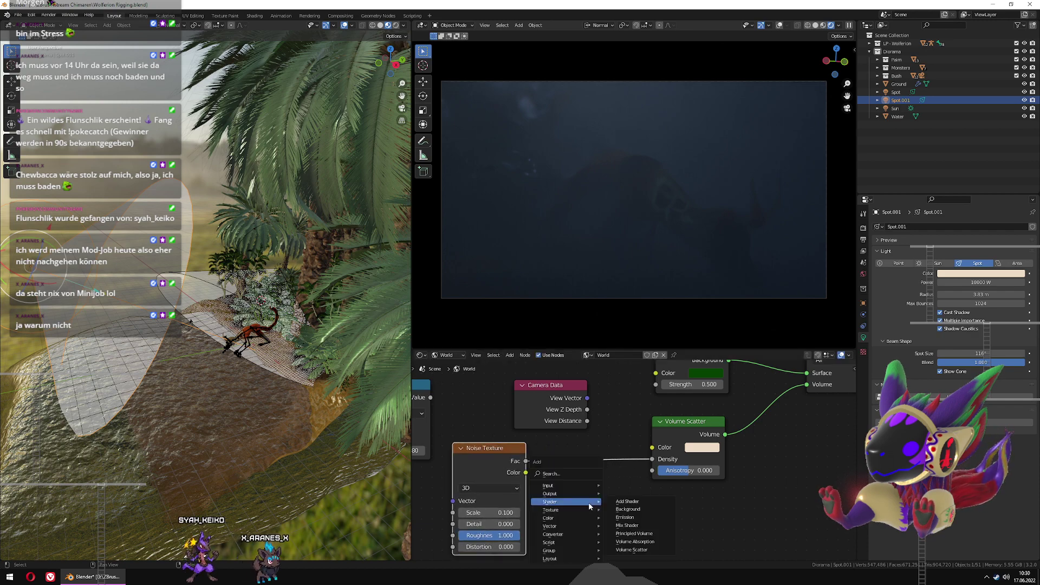
key(space)
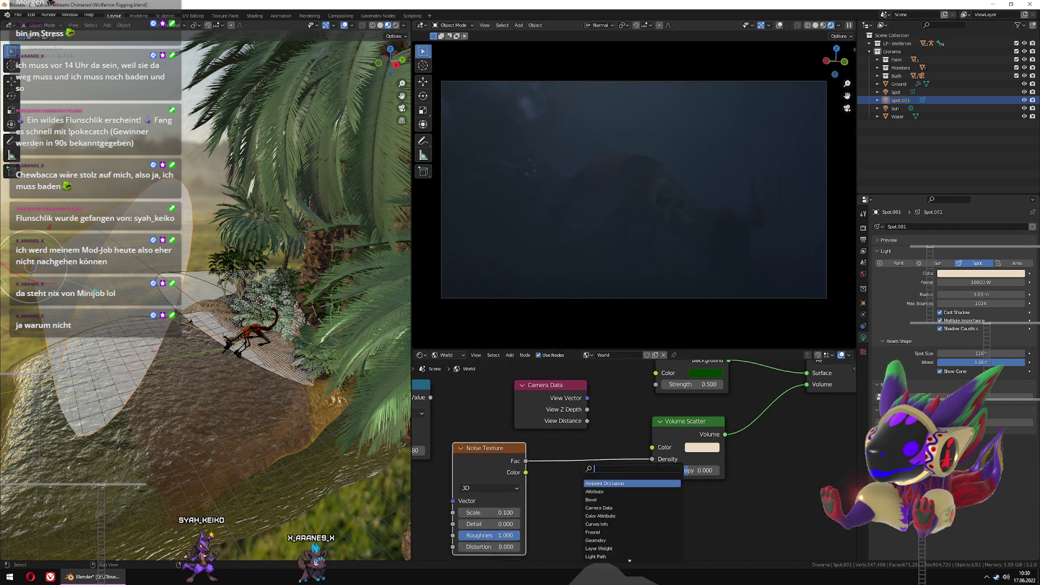
text(ma)
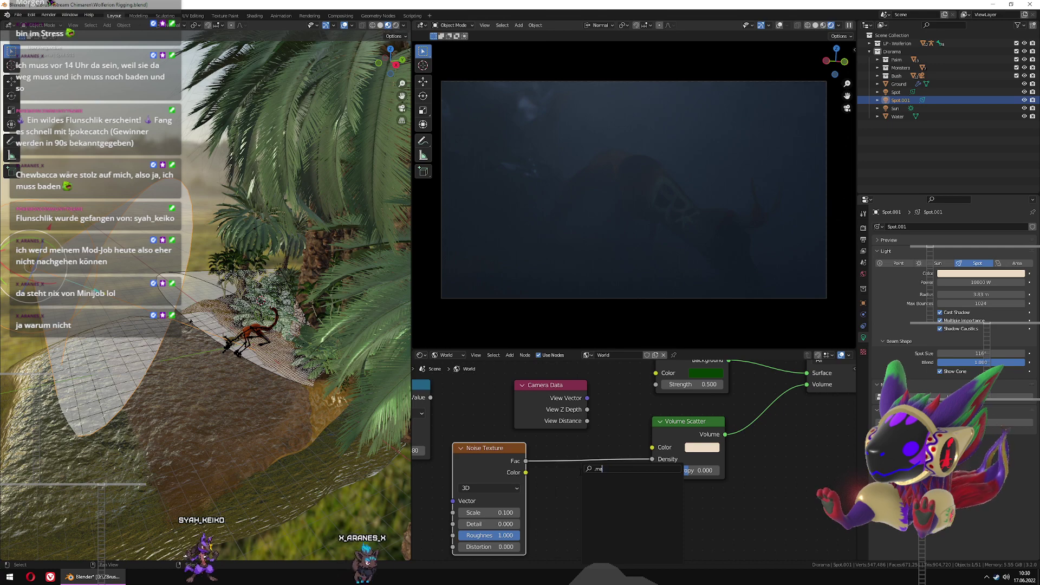
text(th)
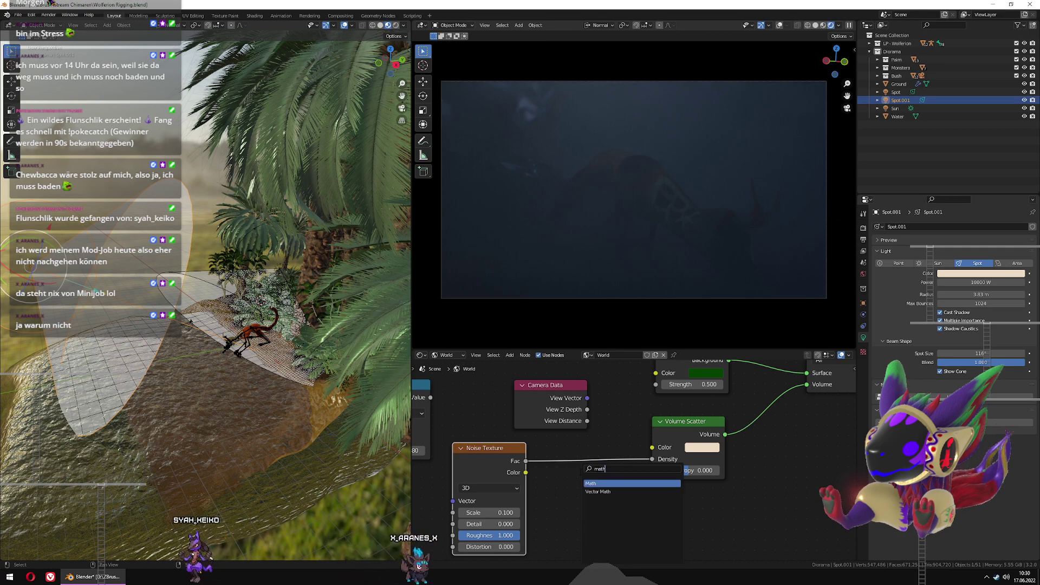
key(Return)
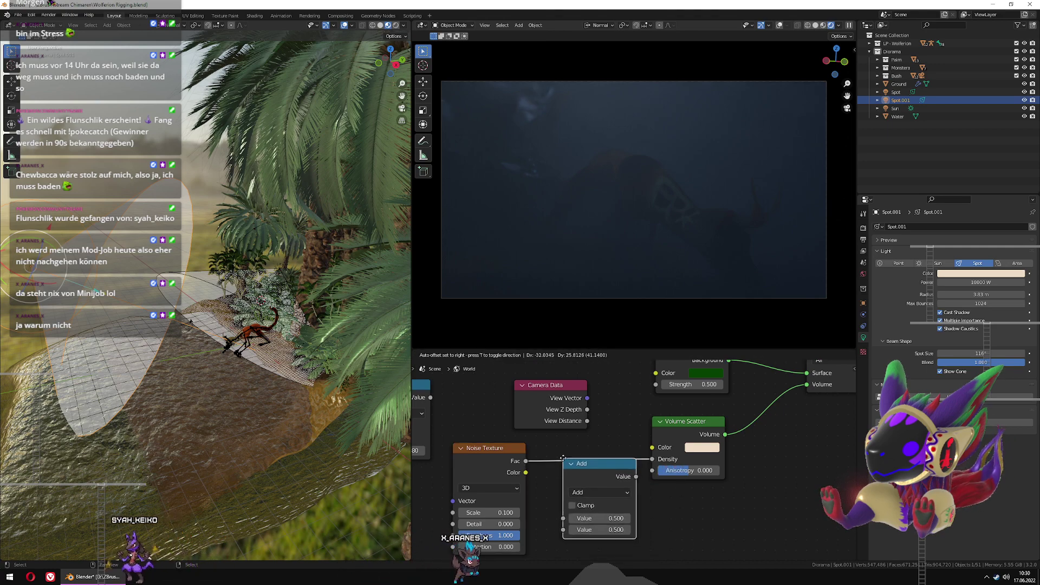
click(567, 454)
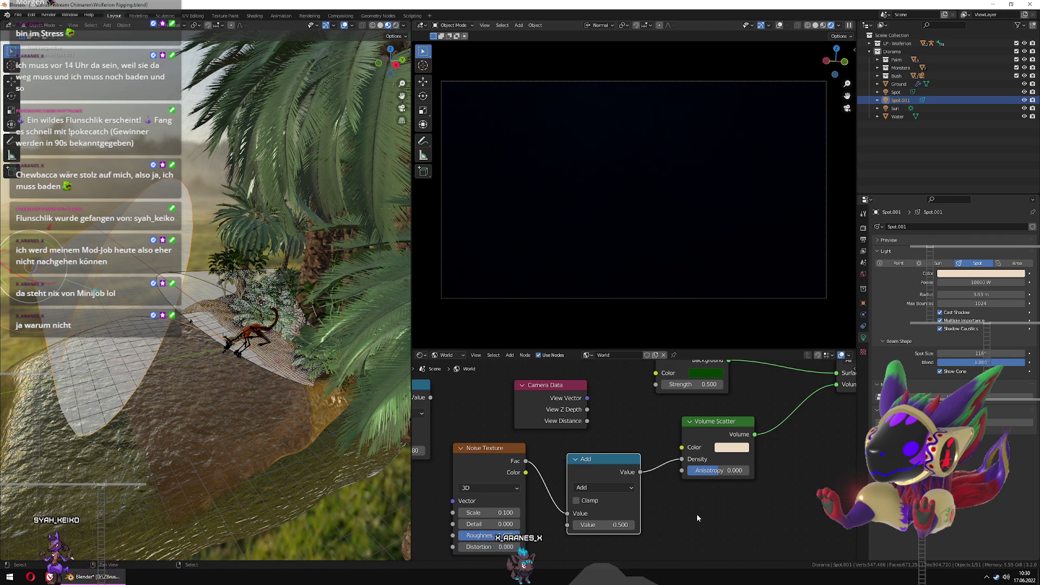
Change the Math node's operation to Power and set its exponent to 4.1
click(614, 486)
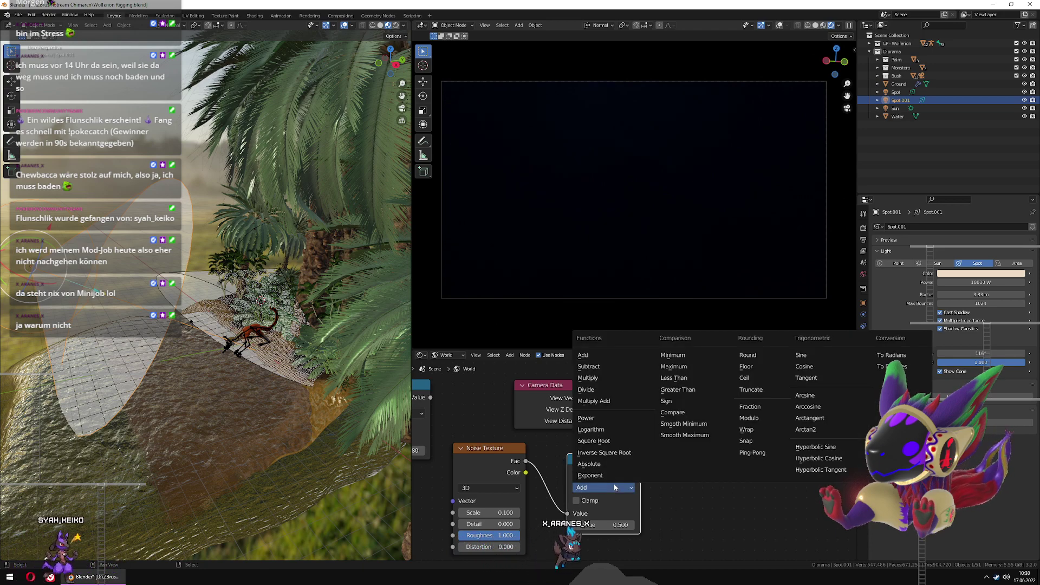
click(602, 418)
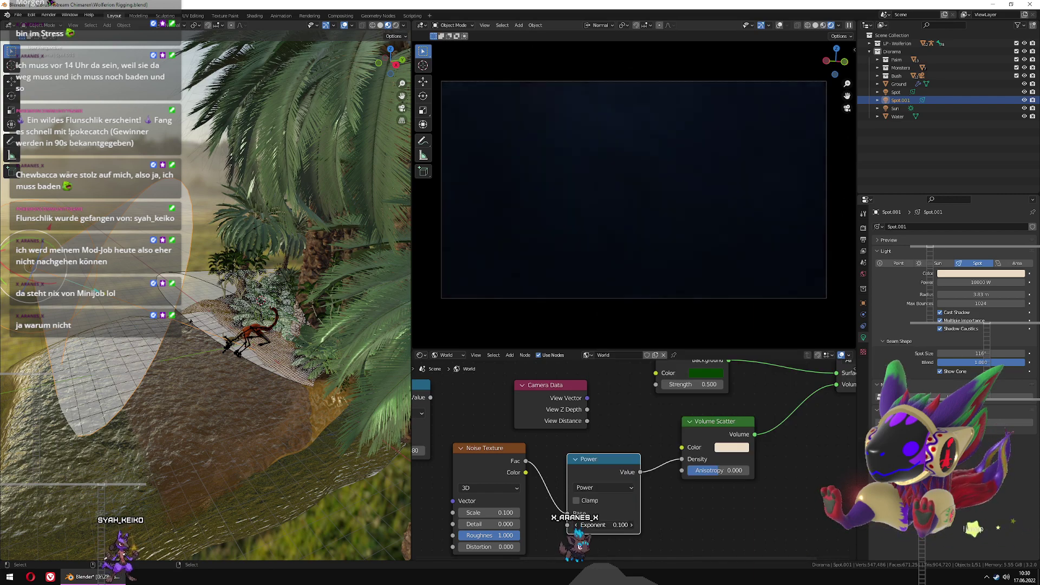
click(575, 525)
click(576, 524)
click(576, 525)
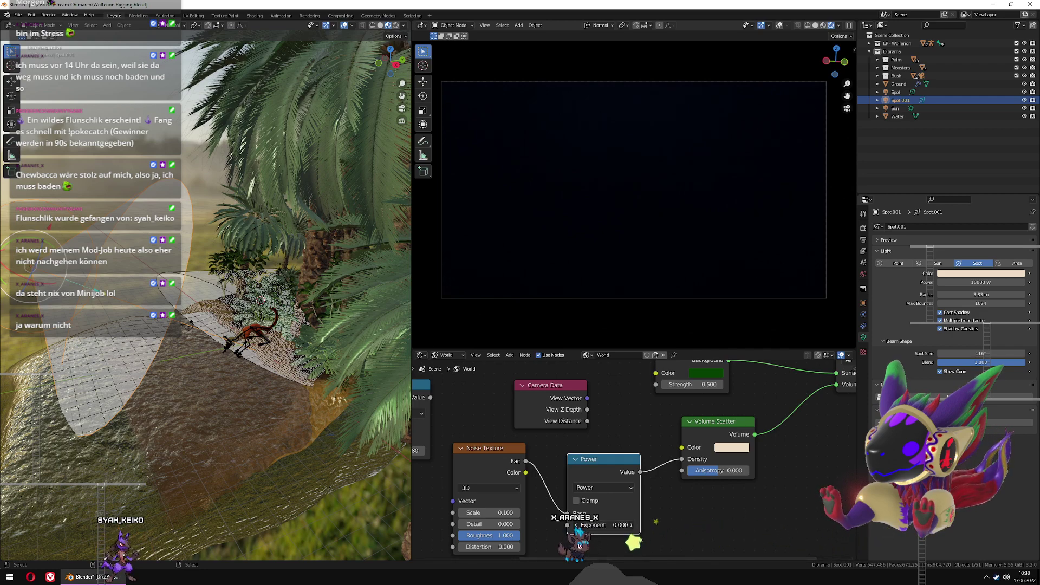
drag(575, 524, 726, 531)
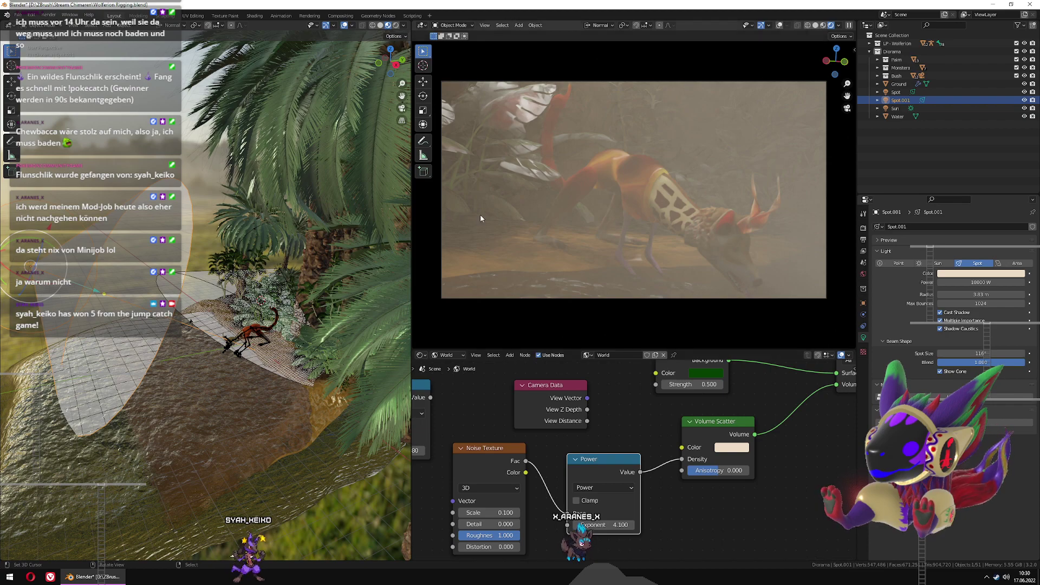
Select the large-leaved plant beside the creature and switch the node editor from the world to its object material
middle_drag(260, 294, 235, 300)
scroll(219, 342, up, 3)
scroll(235, 300, up, 3)
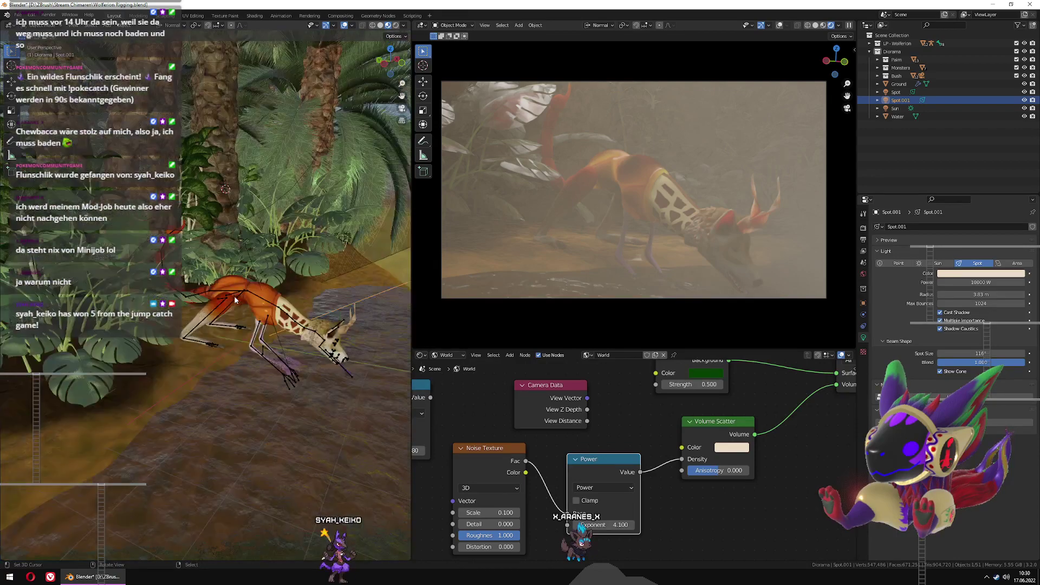
click(142, 300)
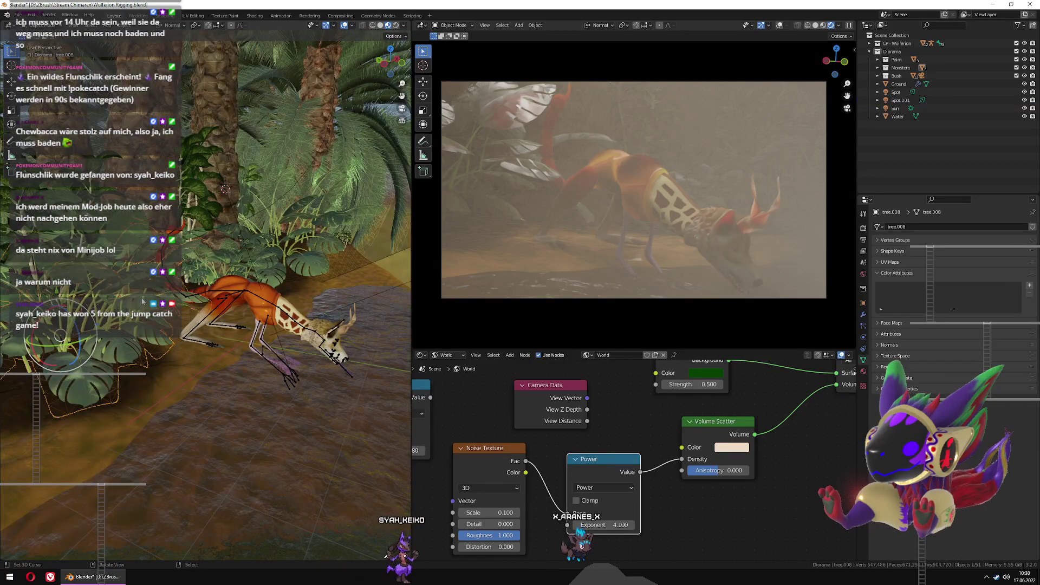
click(450, 355)
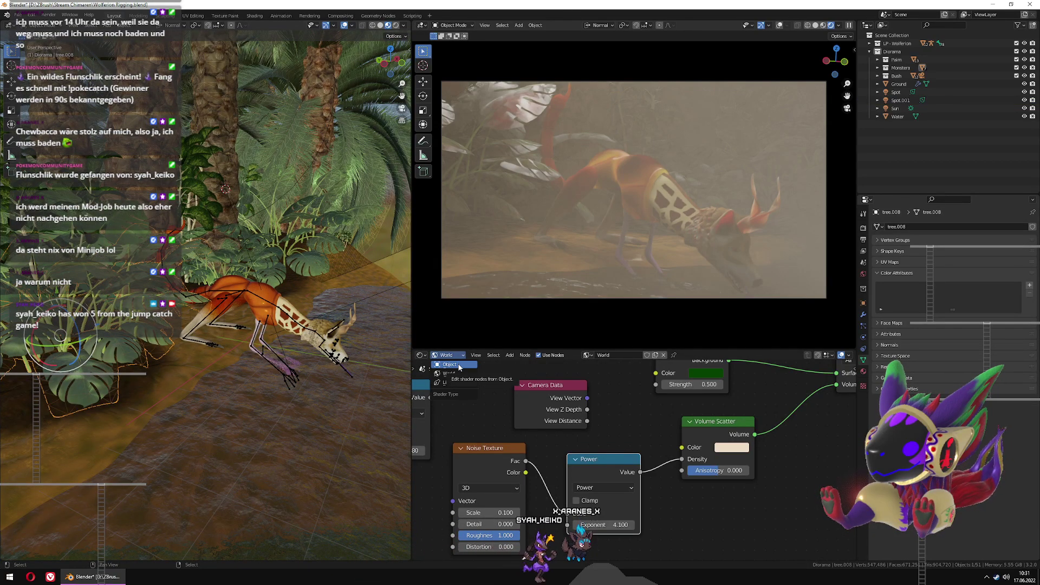
click(458, 367)
Set the Normal Map strength in the leaf tropical03 material to 3
scroll(589, 435, down, 4)
middle_drag(582, 464, 640, 352)
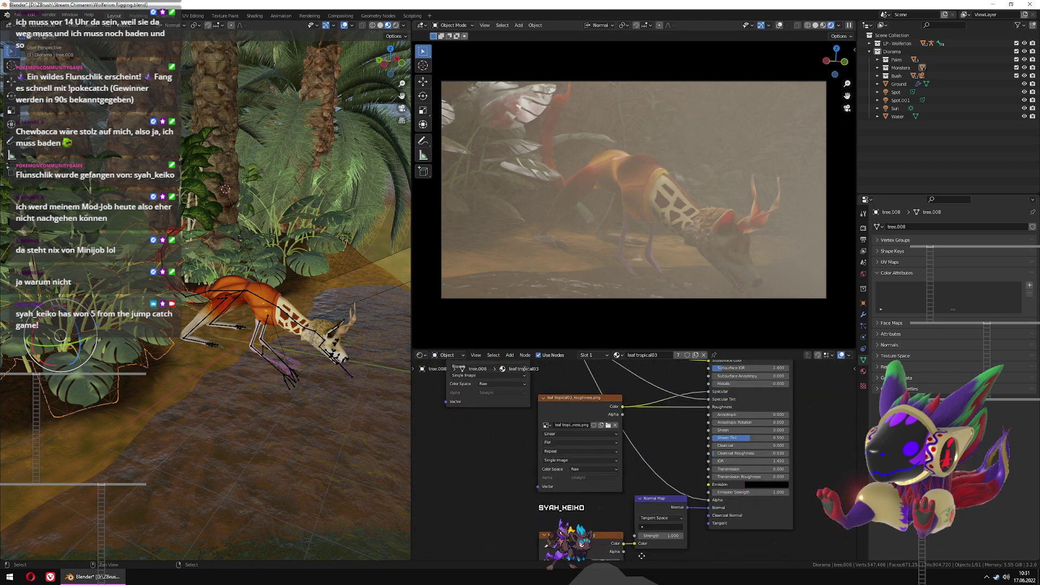
middle_drag(639, 558, 626, 464)
scroll(643, 470, up, 2)
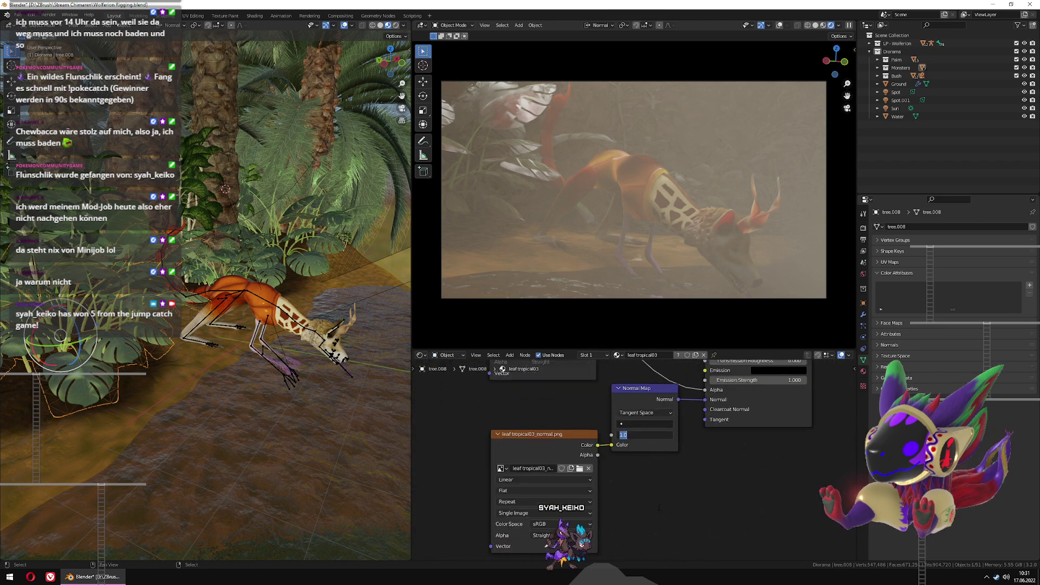
key(Return)
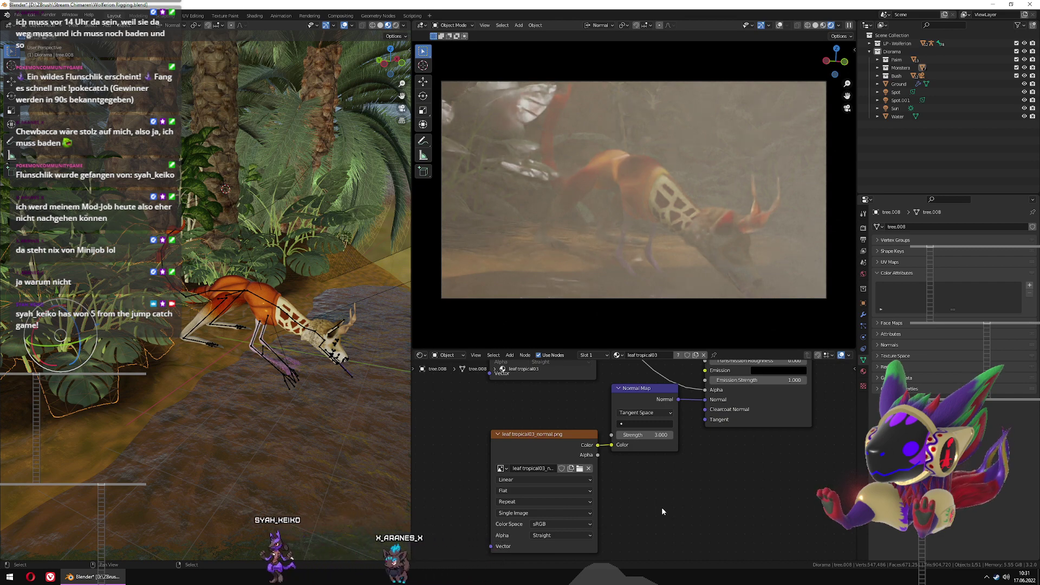
On the leaf material's Principled shader, set Sheen Tint to 1 and disconnect the link feeding Specular Tint
scroll(661, 508, down, 2)
middle_drag(690, 445, 674, 562)
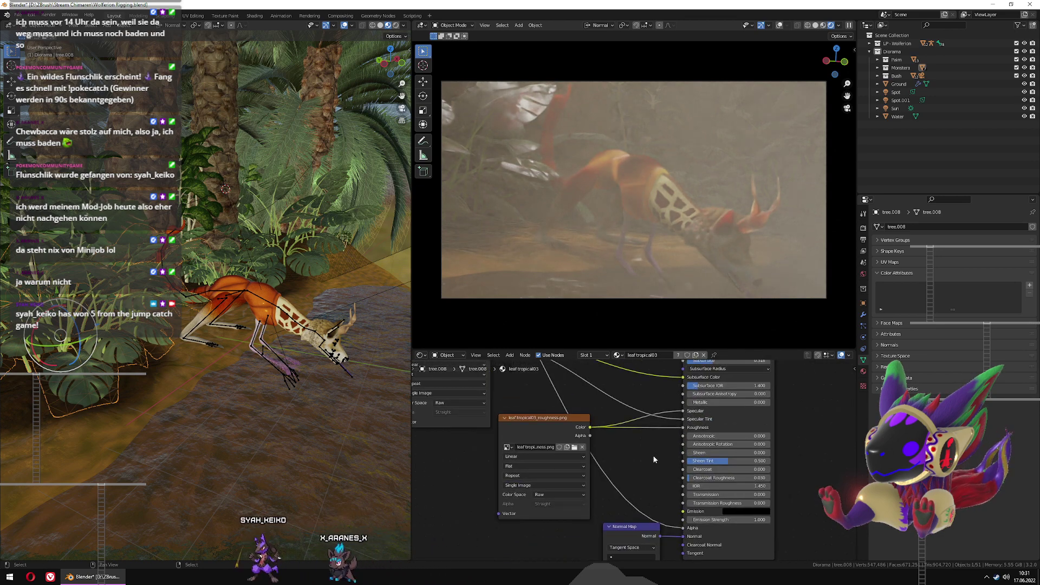
middle_drag(652, 455, 639, 469)
drag(725, 475, 756, 474)
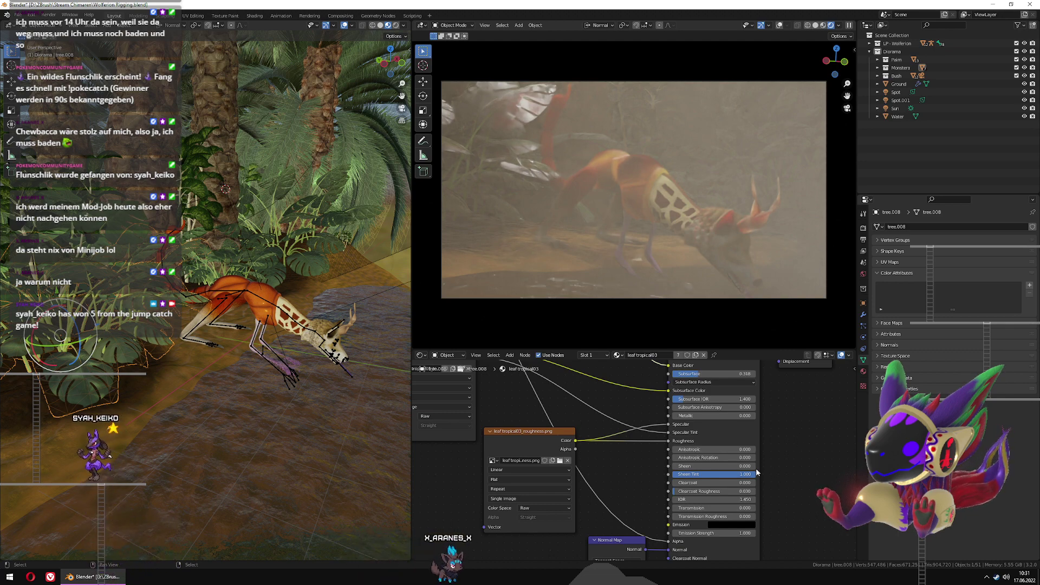
scroll(787, 441, up, 1)
scroll(788, 425, up, 2)
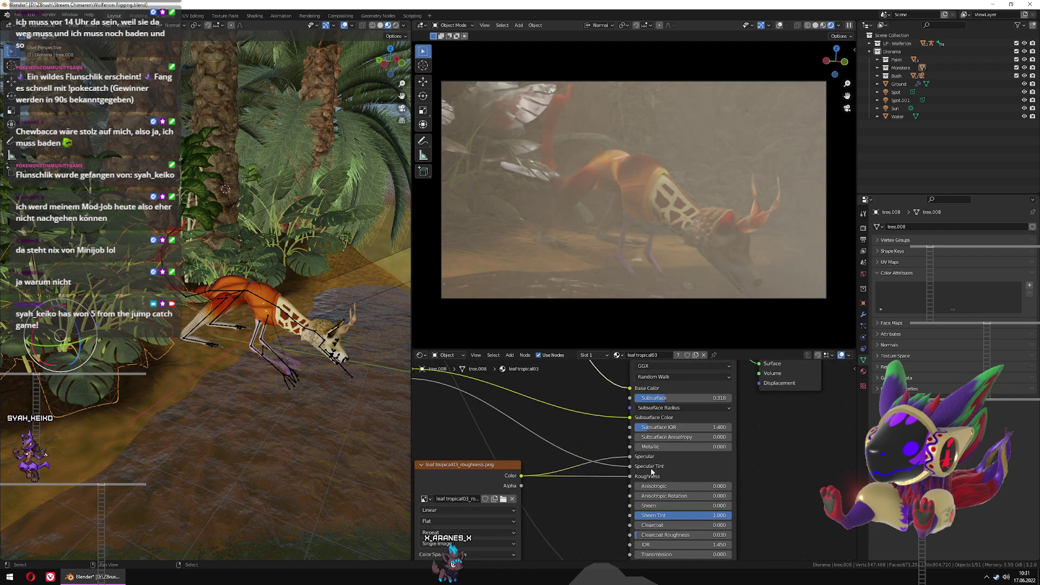
drag(629, 467, 589, 444)
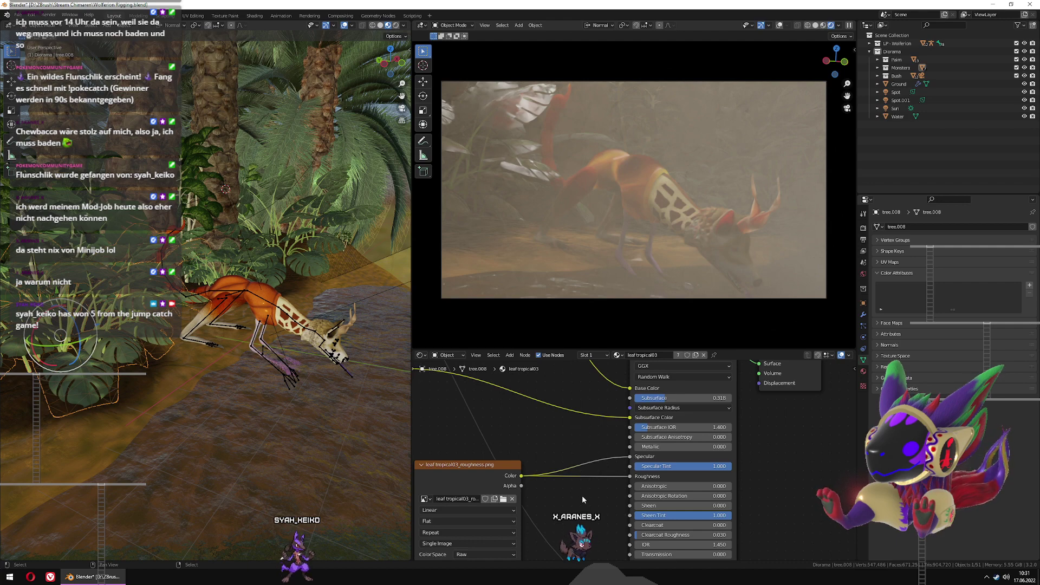
Raise the leaf material's Normal Map strength to 10
middle_drag(581, 495, 612, 392)
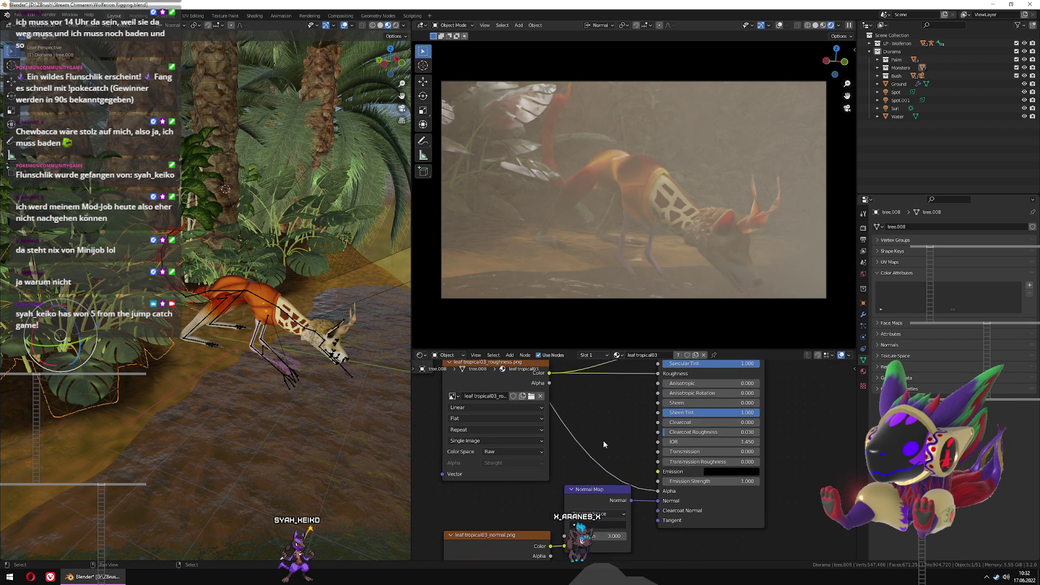
middle_drag(604, 444, 532, 395)
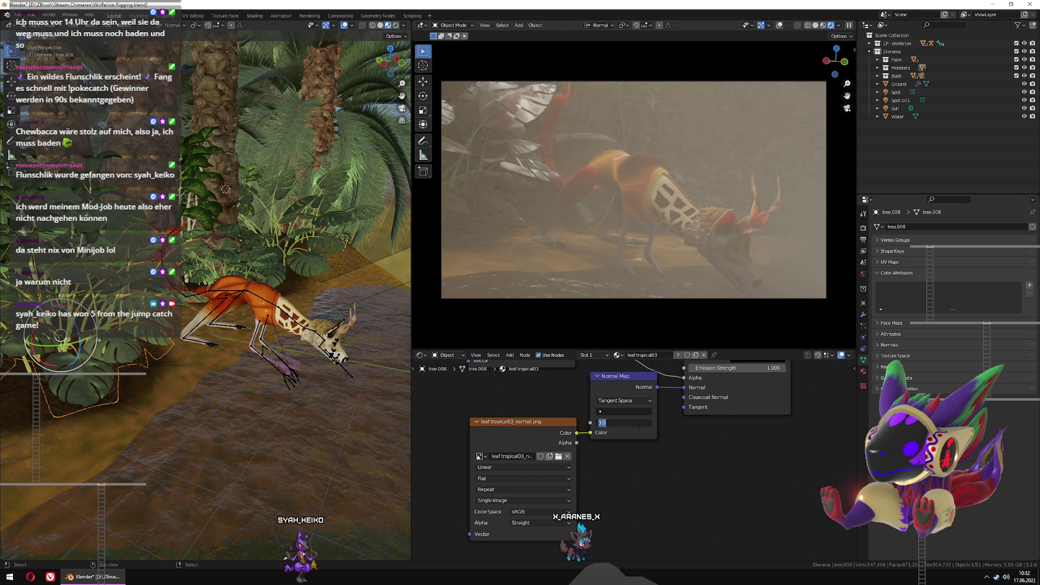
text(10)
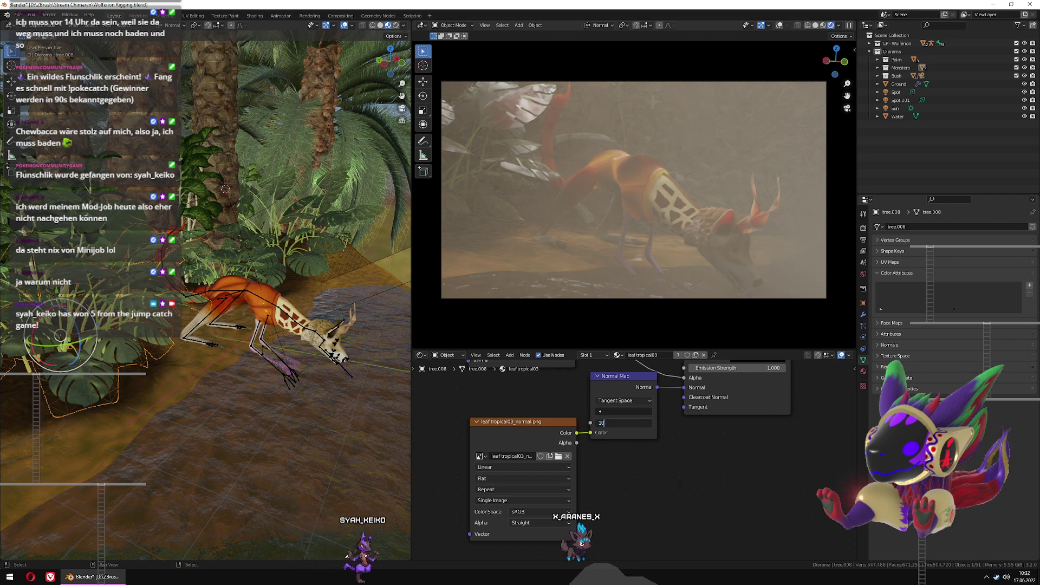
key(Return)
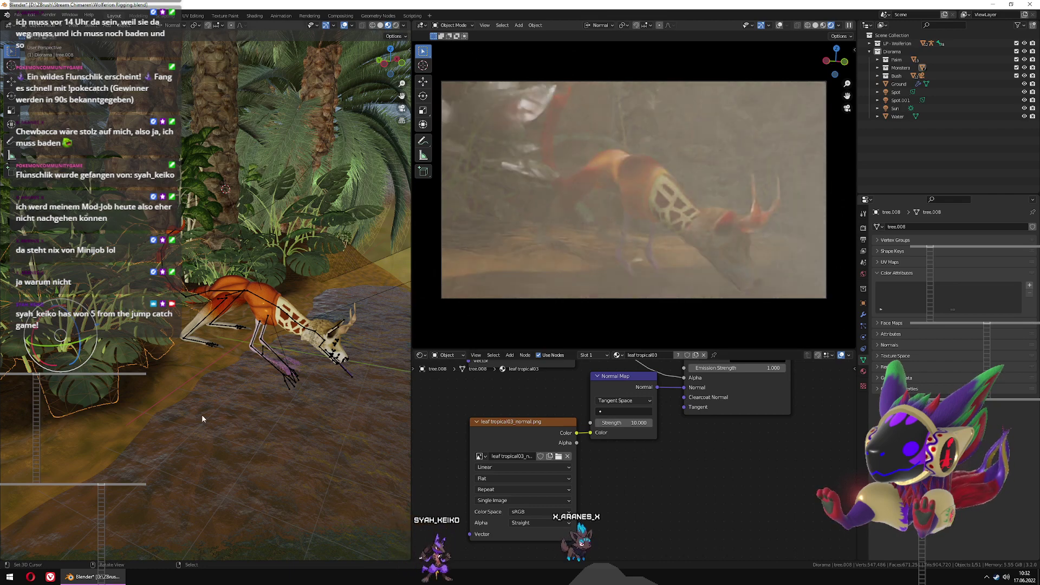
Change the color space of the leaf tropical03 normal image to Raw
mouse_move(201, 416)
middle_down()
mouse_move(76, 428)
mouse_move(195, 398)
mouse_move(249, 344)
middle_up()
key(z)
key(shift+z)
scroll(249, 344, up, 4)
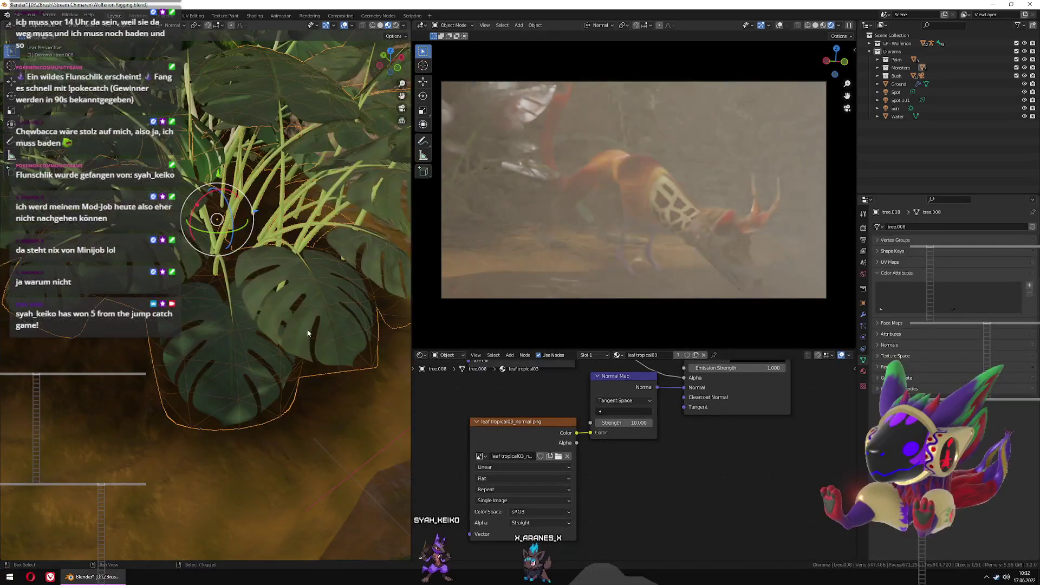
shift+middle_drag(304, 271, 268, 299)
middle_drag(336, 214, 366, 215)
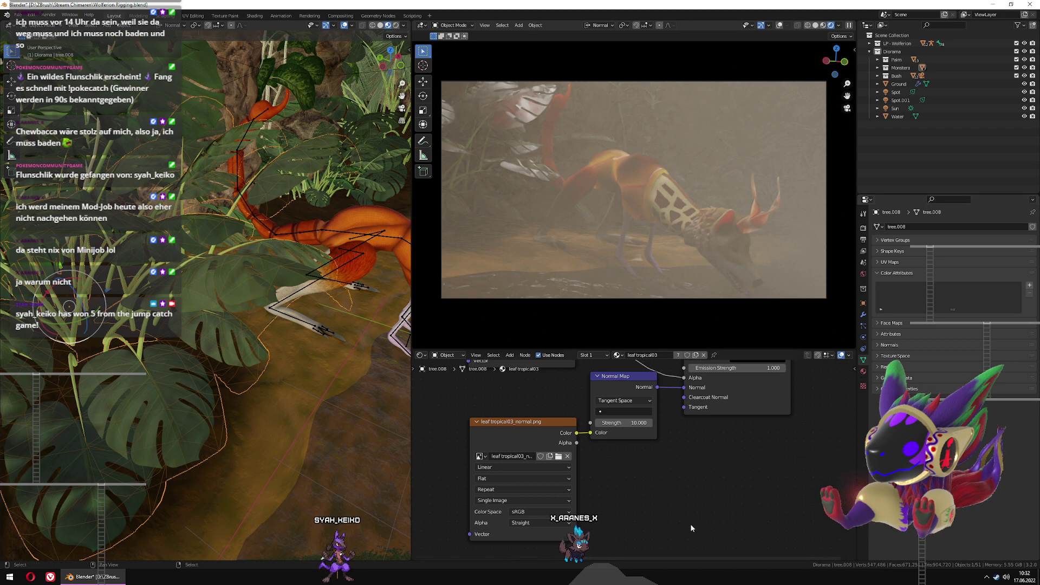
click(539, 512)
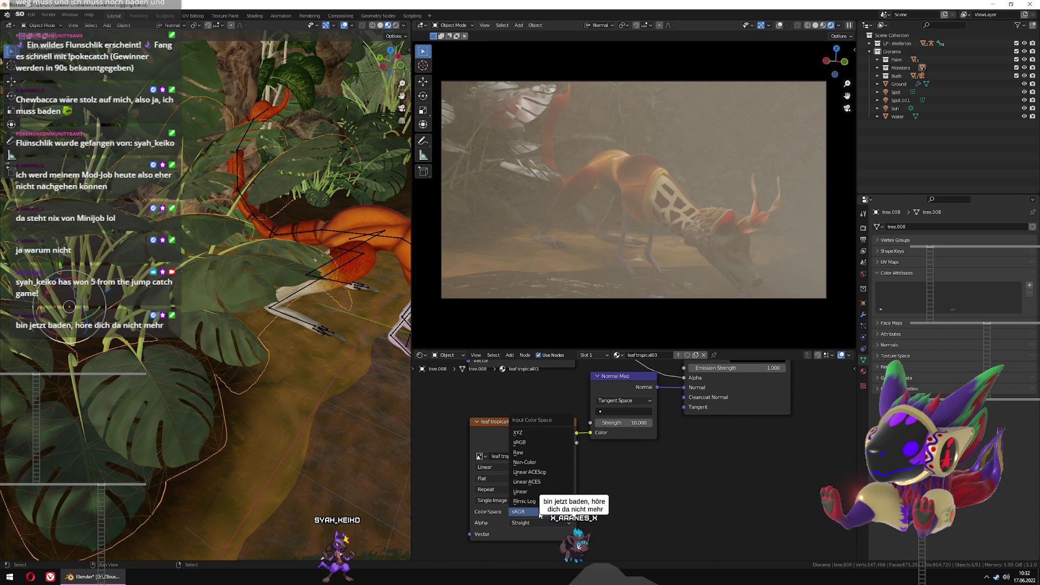
click(538, 453)
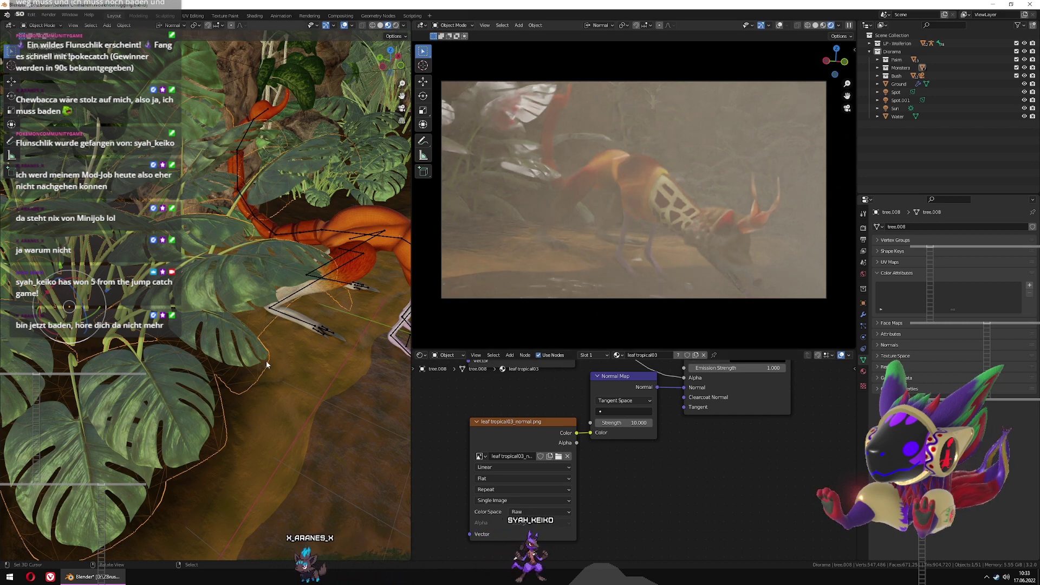
Reset the leaf material's Normal Map strength to 1
middle_drag(277, 342, 105, 336)
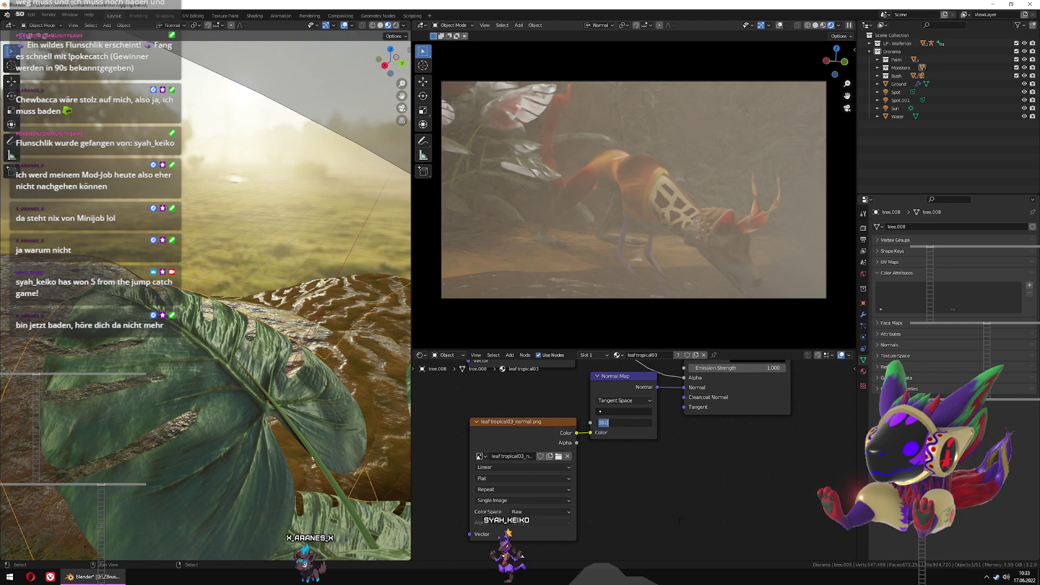
text(1)
key(Return)
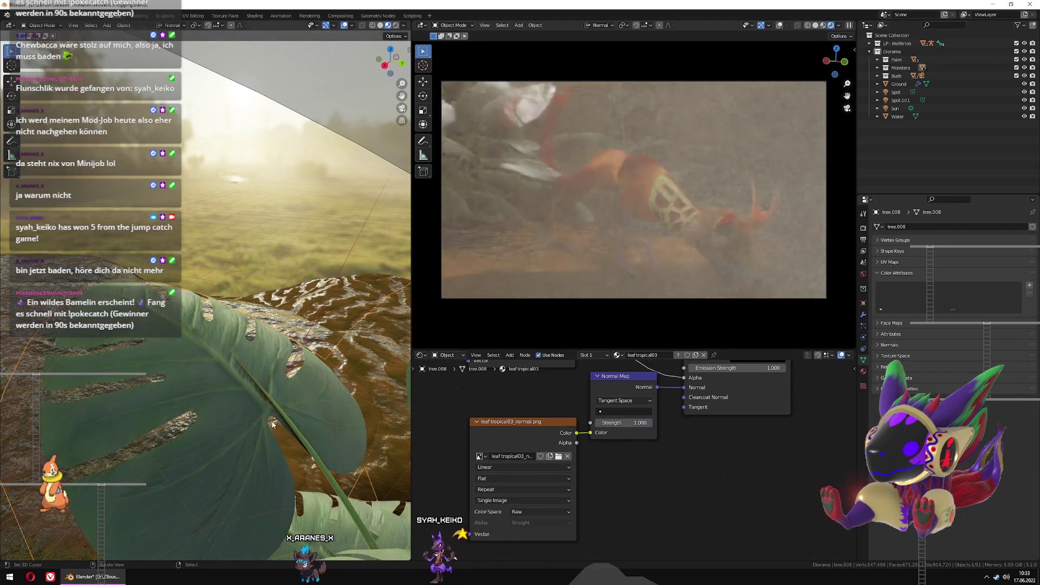
Check the normal map setup of the neighbouring bush's leaf tropical02 material, and reselect the large-leaved plant
middle_drag(261, 413, 276, 407)
middle_drag(288, 390, 27, 441)
scroll(319, 374, down, 3)
scroll(309, 357, up, 3)
click(293, 192)
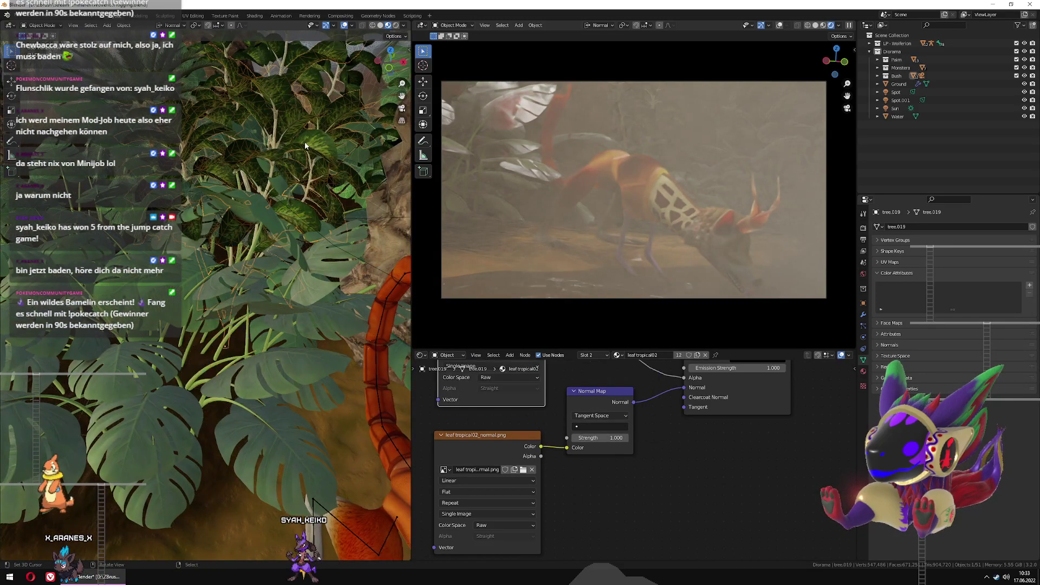
click(108, 445)
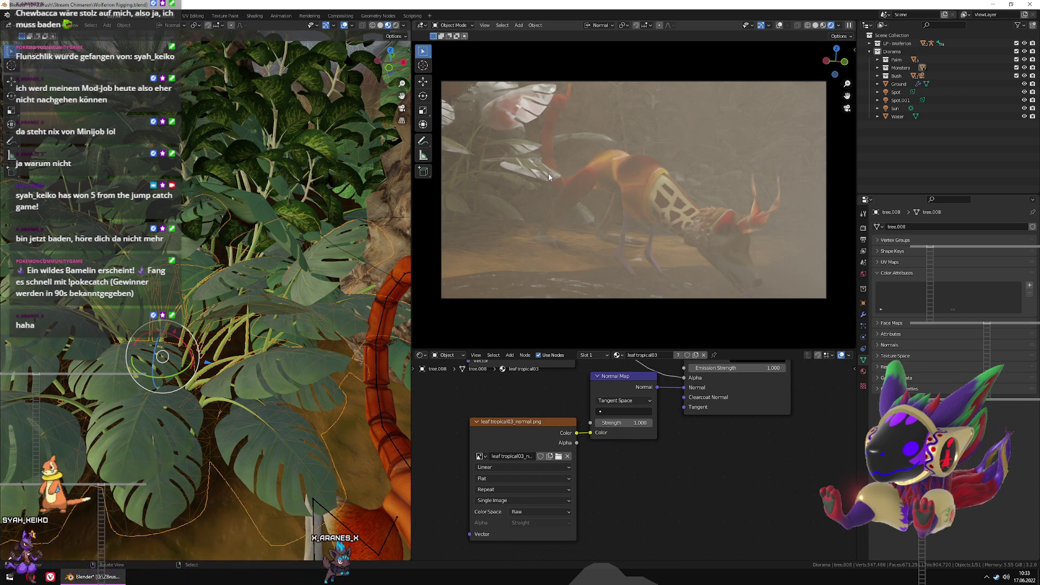
Set the large-leaved plant's Normal Map strength to 2
middle_drag(184, 429, 317, 305)
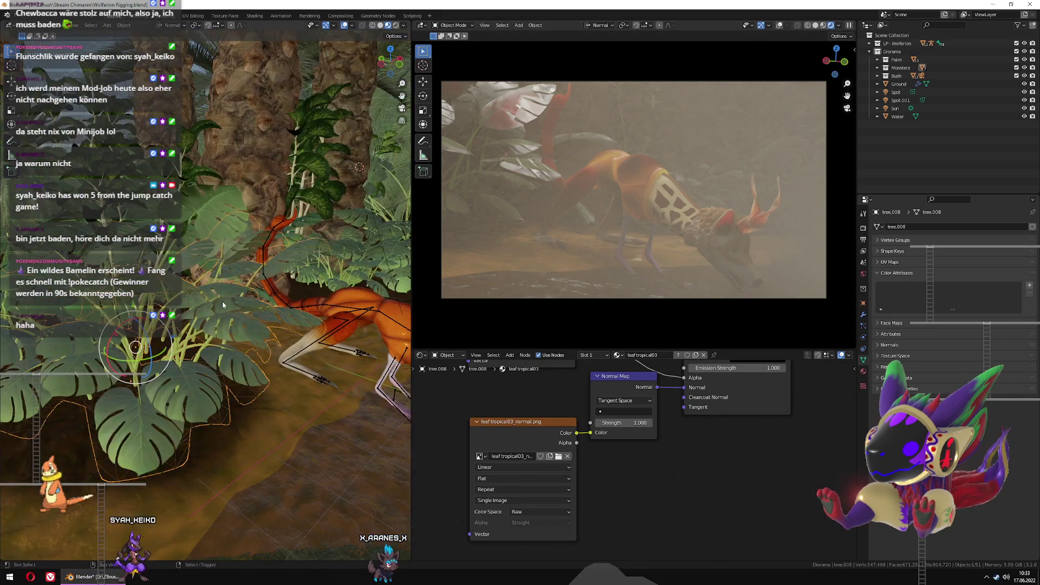
shift+middle_drag(223, 305, 187, 321)
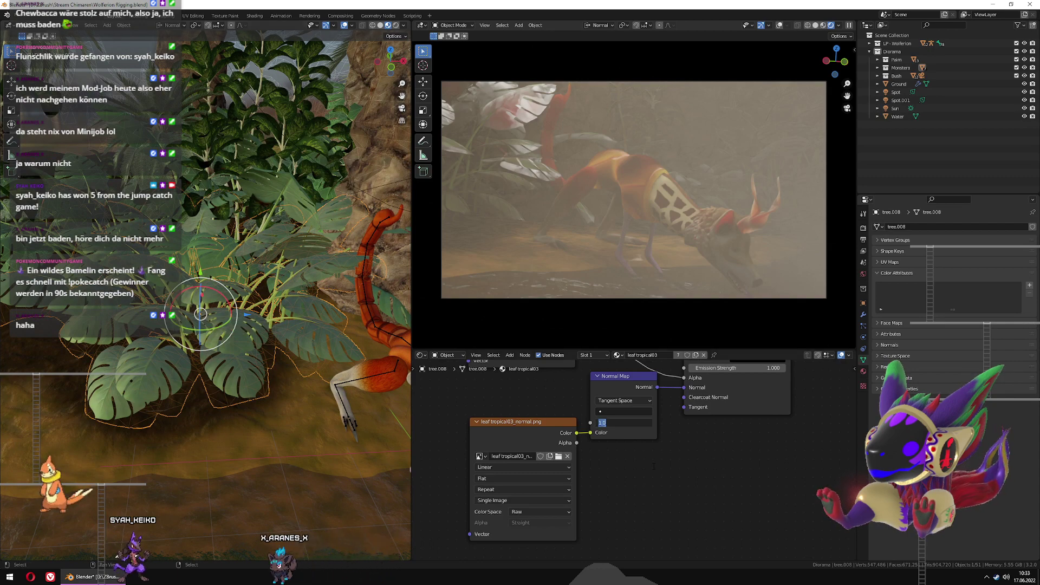
text(2)
key(Return)
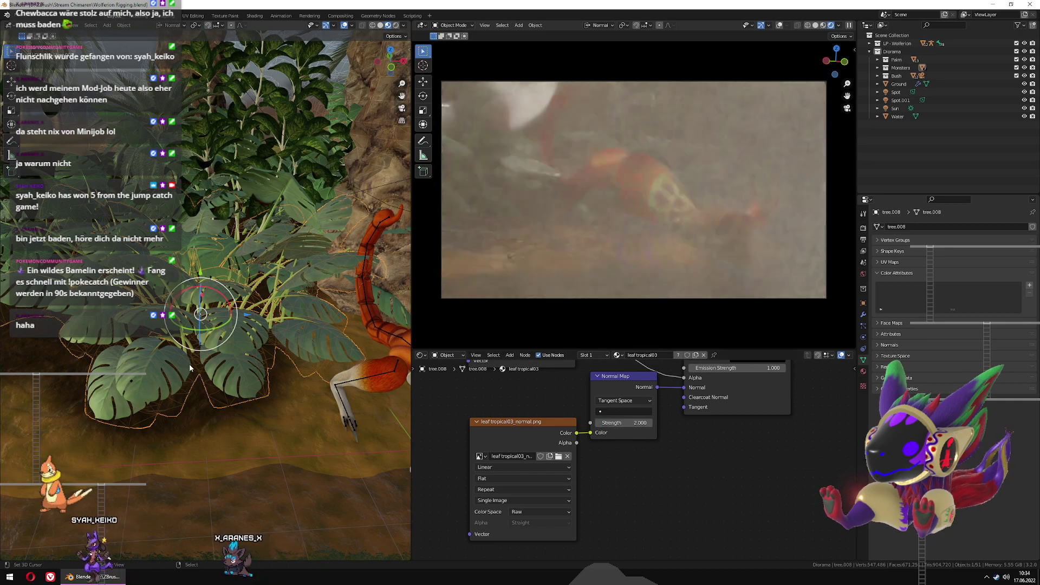
Start a test render of the camera view, examine the noisy preview and stop it
middle_drag(190, 363, 302, 294)
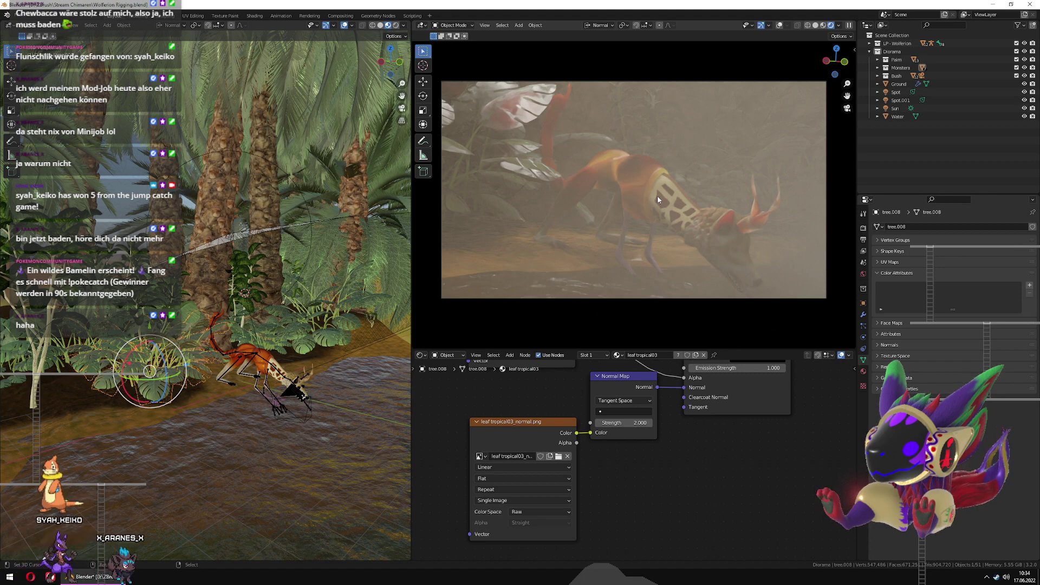
key(F12)
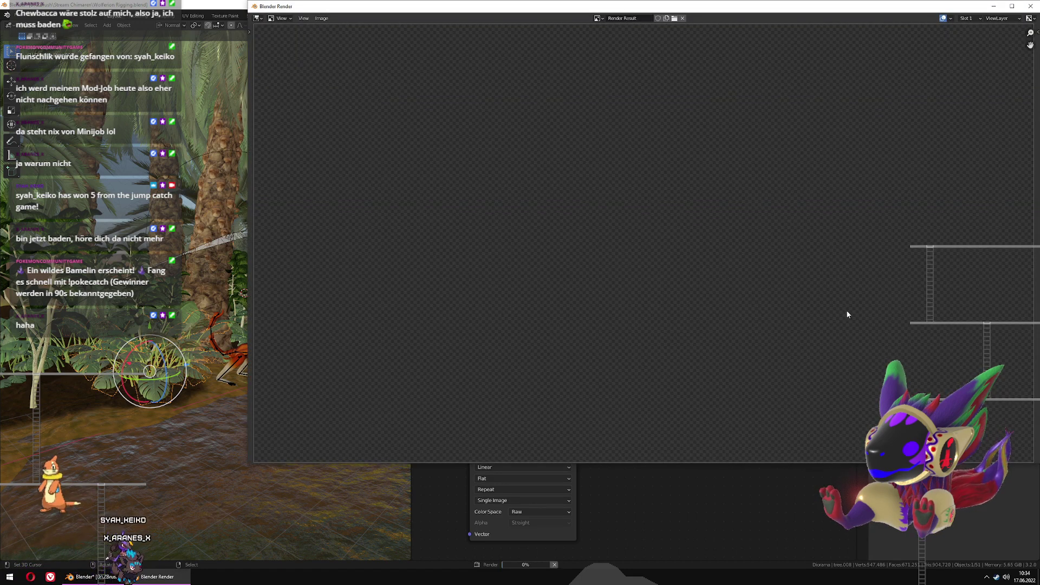
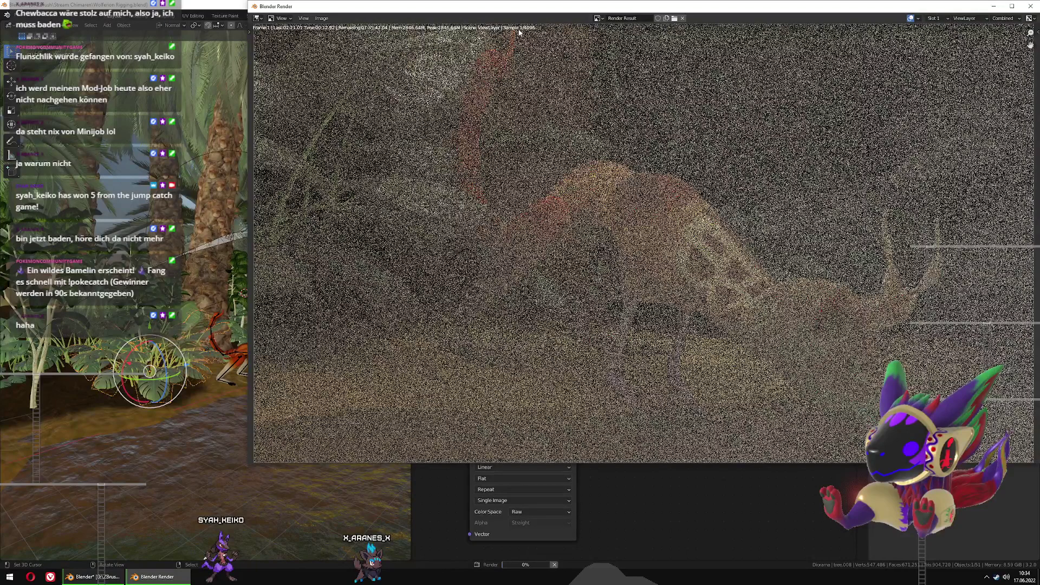
key(Escape)
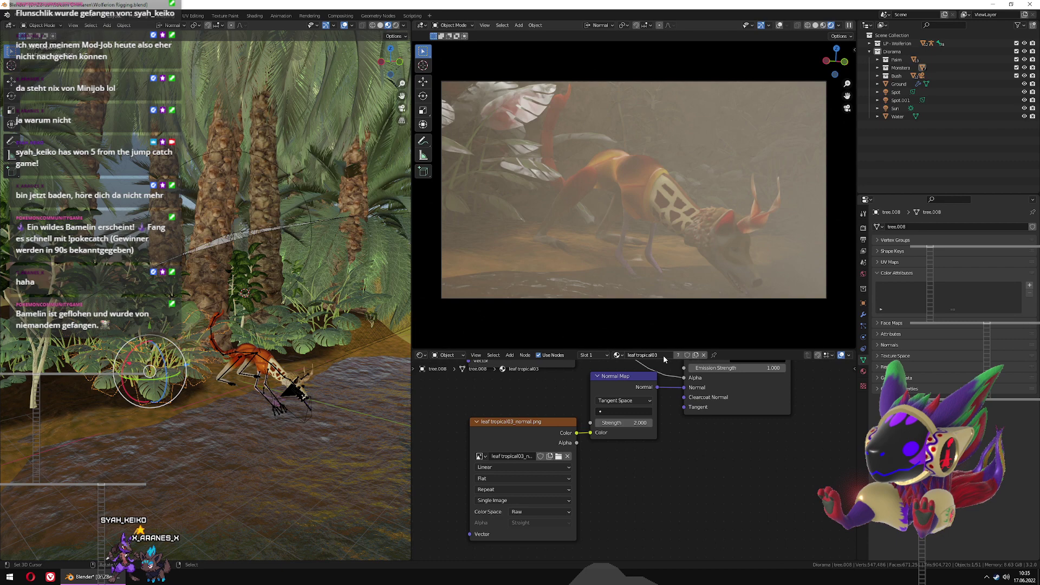
Disconnect the leaf roughness texture from the Principled shader's Specular input, keeping its link to Roughness
middle_drag(663, 360, 632, 560)
drag(653, 460, 652, 461)
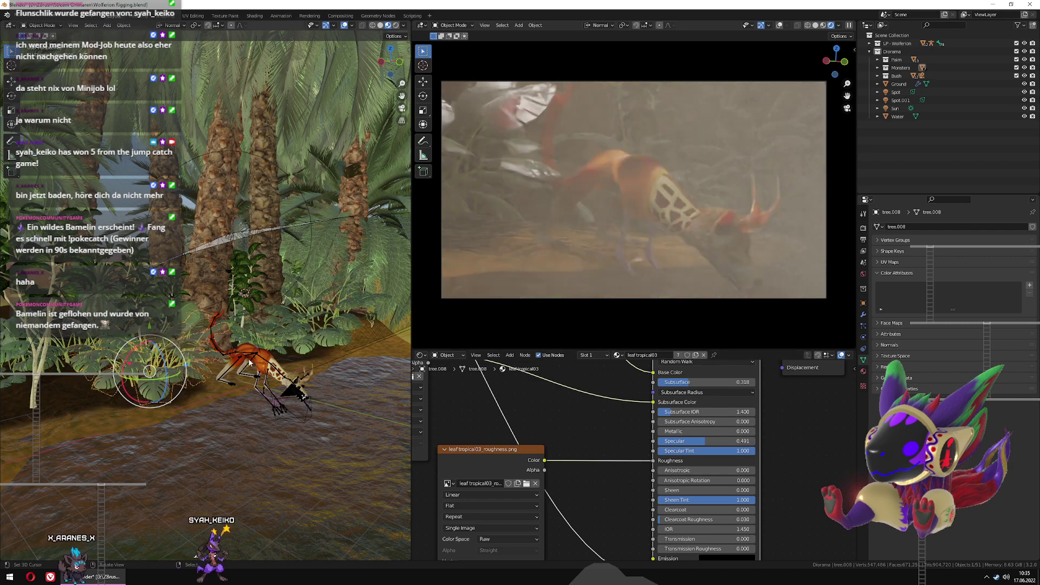
middle_drag(215, 377, 275, 341)
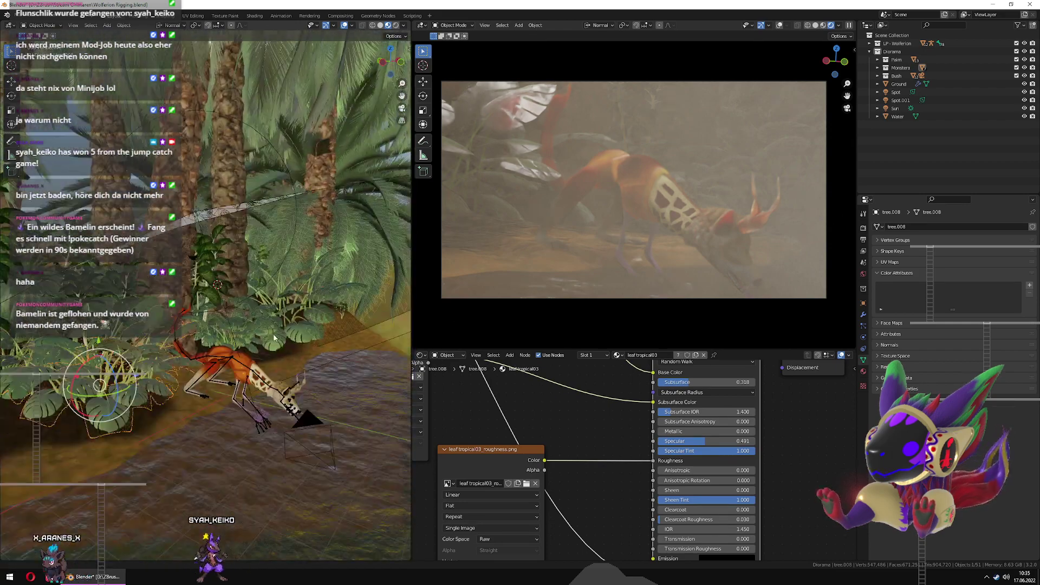
key(shift+s)
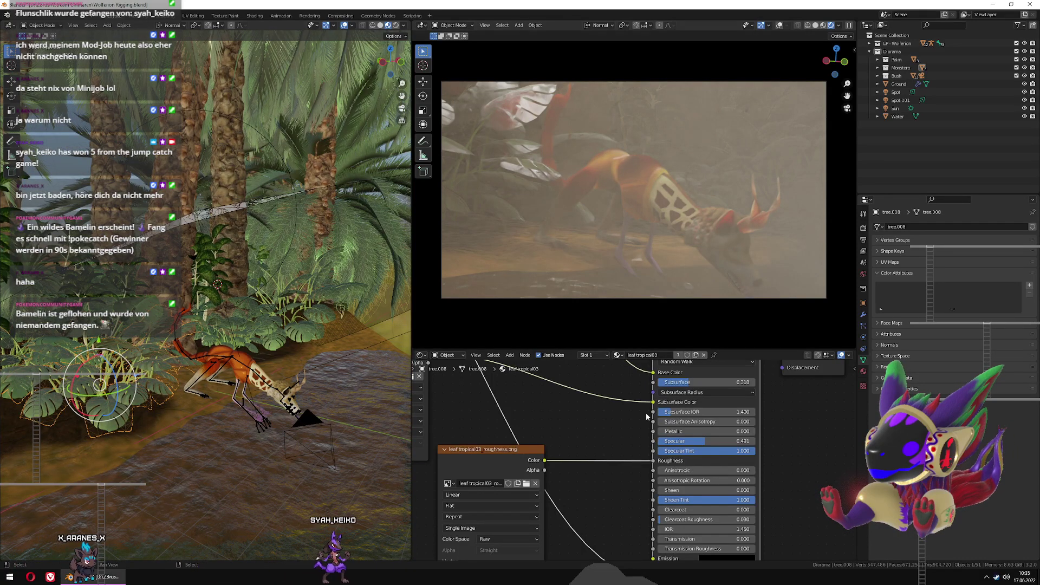
Switch the node editor back to the world graph and bring the Power node feeding the fog density into view
click(449, 355)
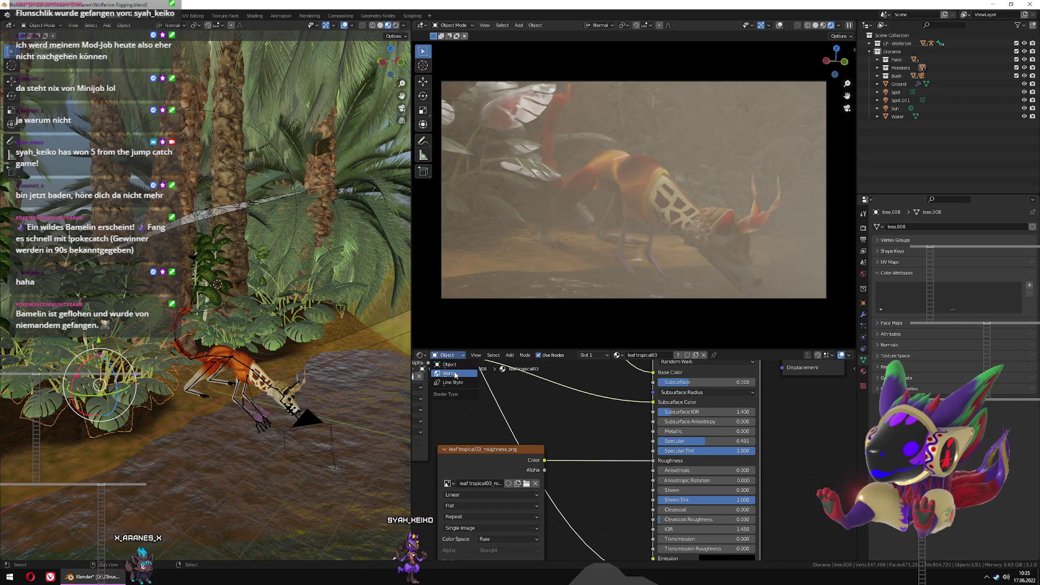
click(449, 373)
scroll(628, 487, up, 3)
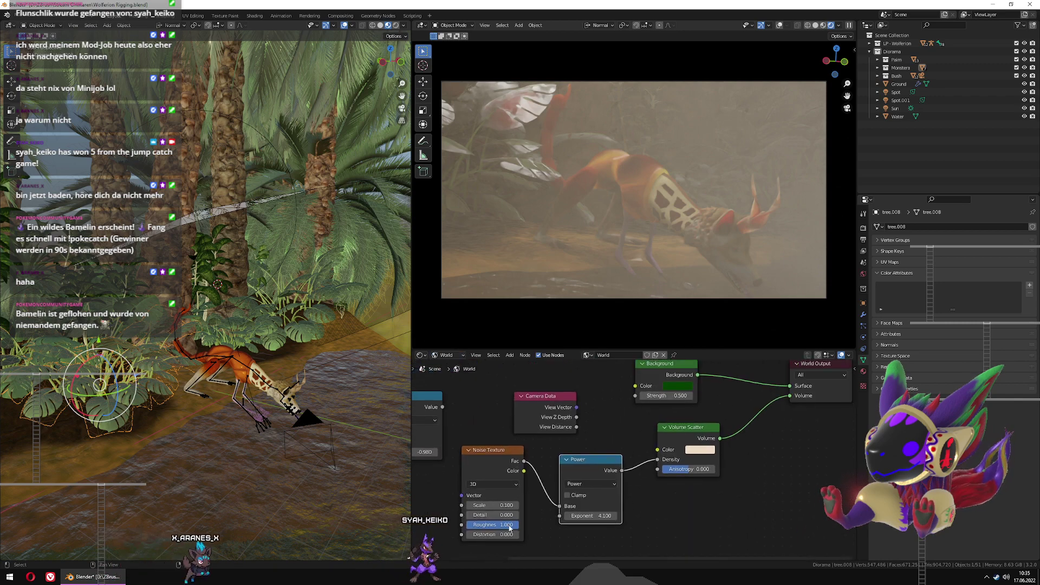
middle_drag(665, 511, 668, 466)
scroll(668, 466, up, 2)
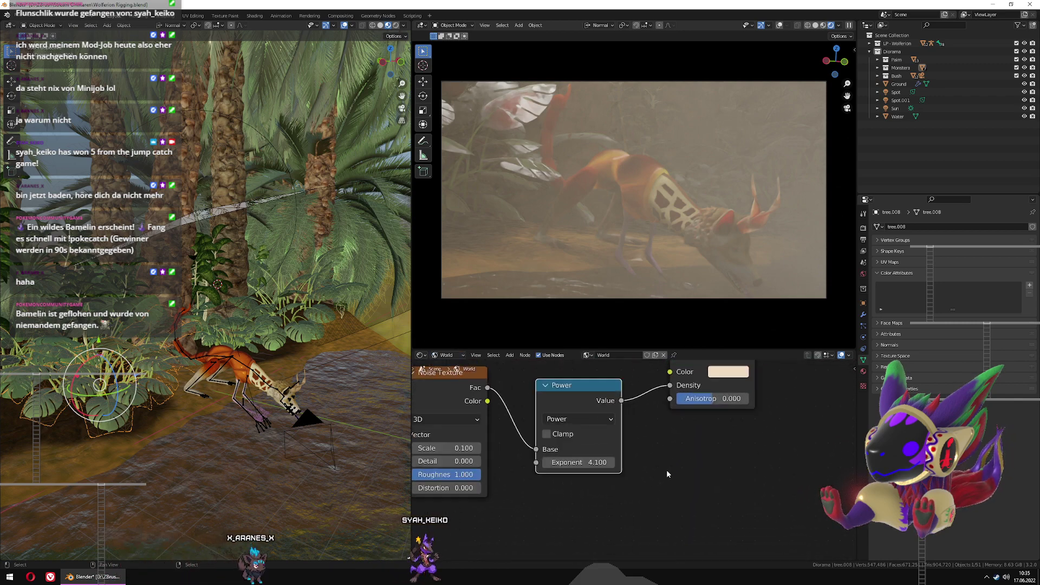
Set the exponent of the Power node feeding the fog density to 5
click(578, 462)
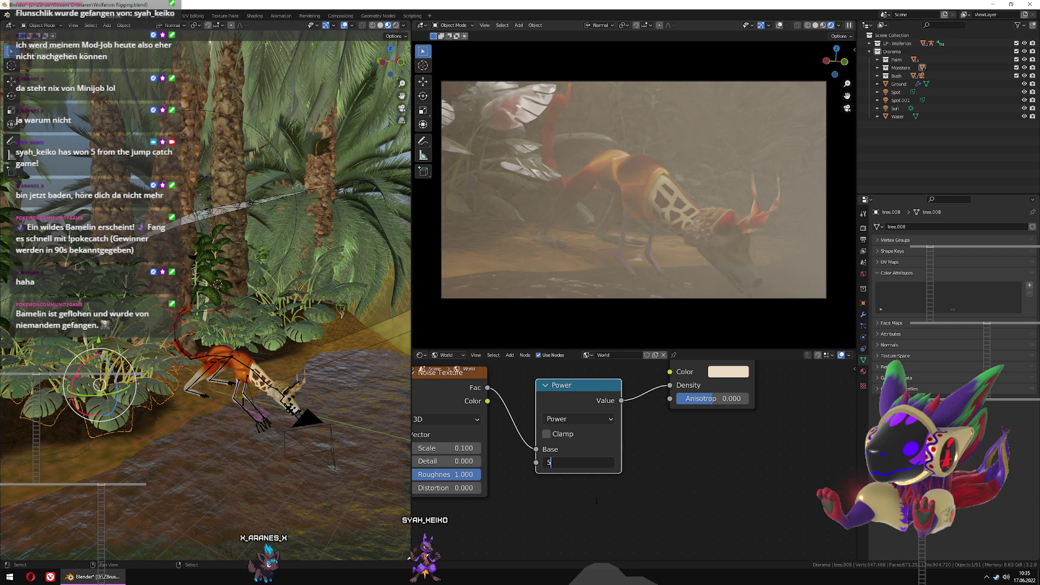
key(Return)
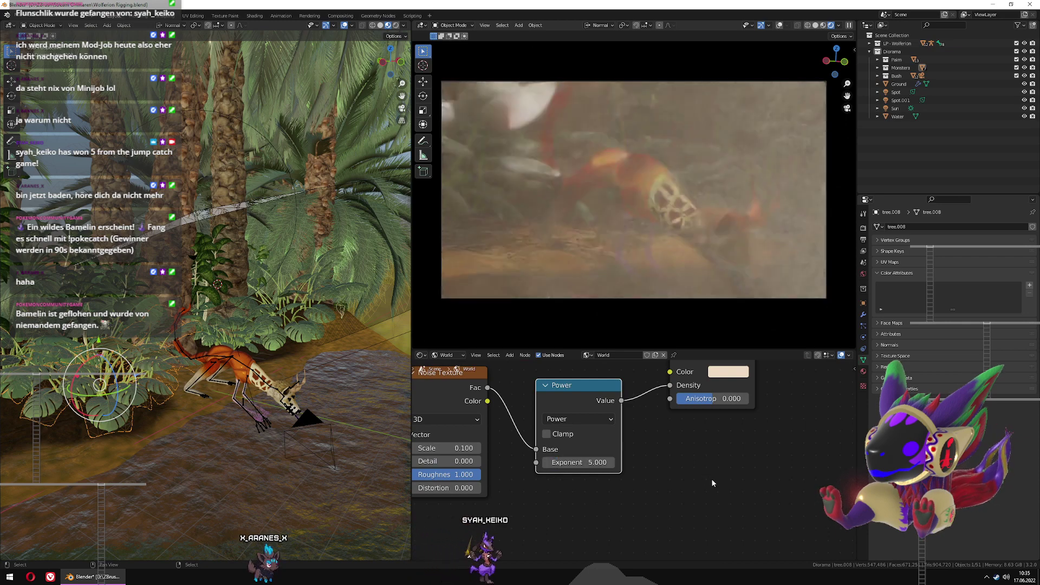
Add a mesh plane at the 3D cursor above the creature
middle_drag(292, 347, 249, 325)
key(shift+a)
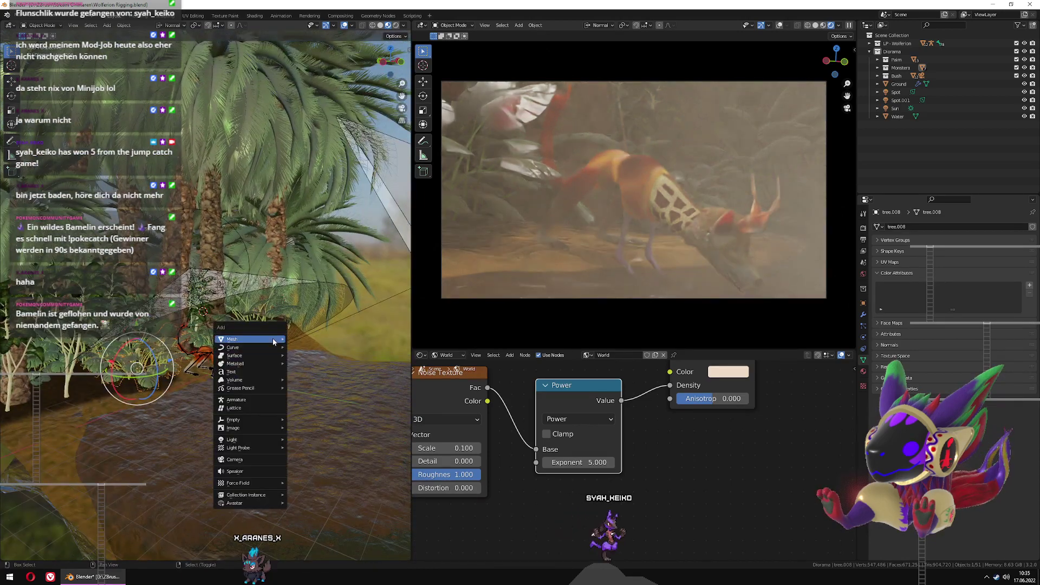
mouse_move(273, 342)
click(320, 342)
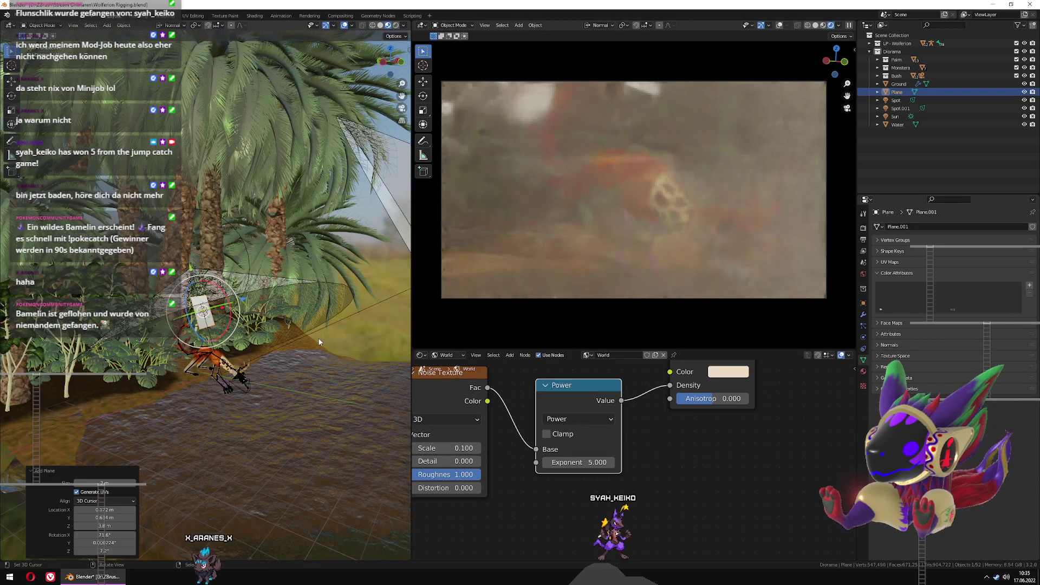
middle_drag(319, 340, 303, 324)
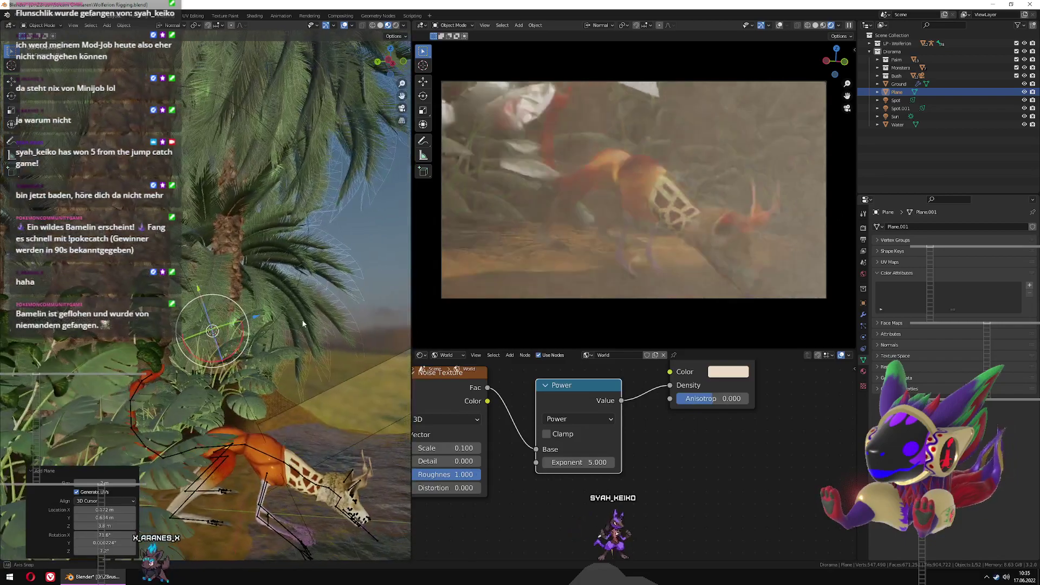
Rotate the new plane from several viewing angles so it tilts over the creature like a shade
key(r)
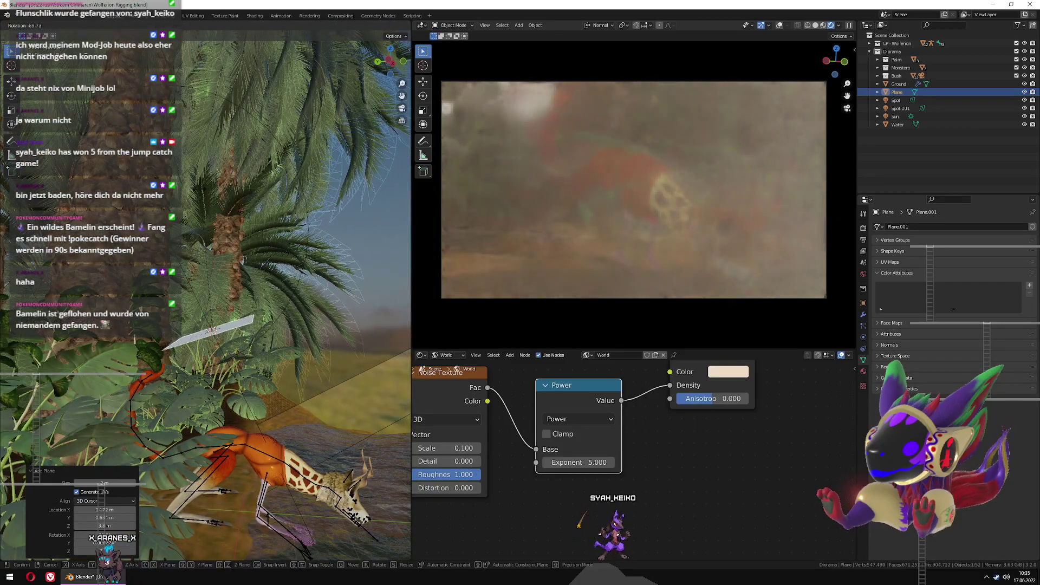
click(261, 305)
middle_drag(261, 304, 141, 344)
key(r)
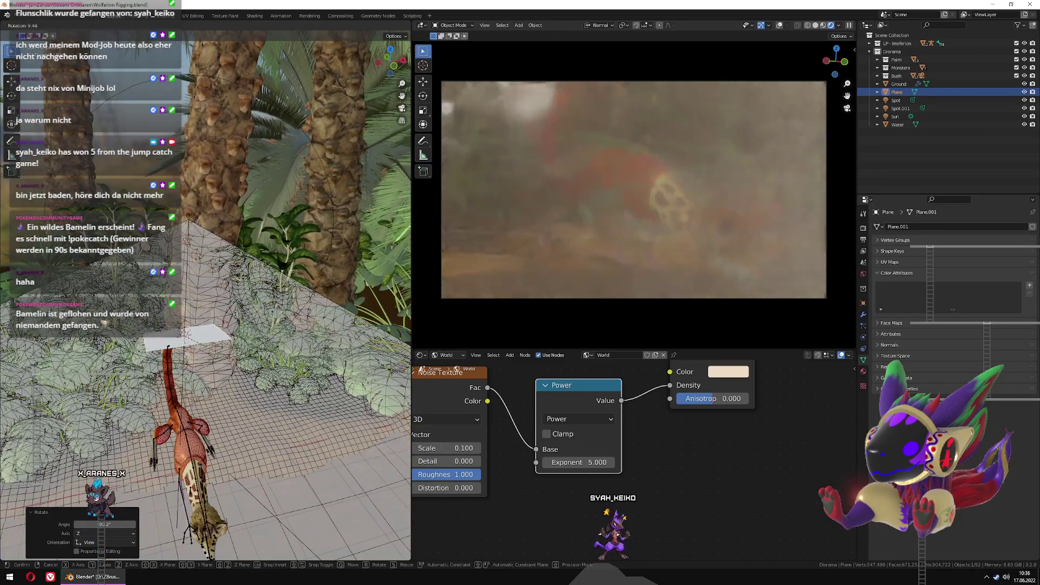
click(260, 388)
middle_drag(260, 387, 268, 228)
key(r)
click(325, 322)
Enlarge the plane and shift it slightly forward and down so it blocks light above the creature
key(s)
click(1, 338)
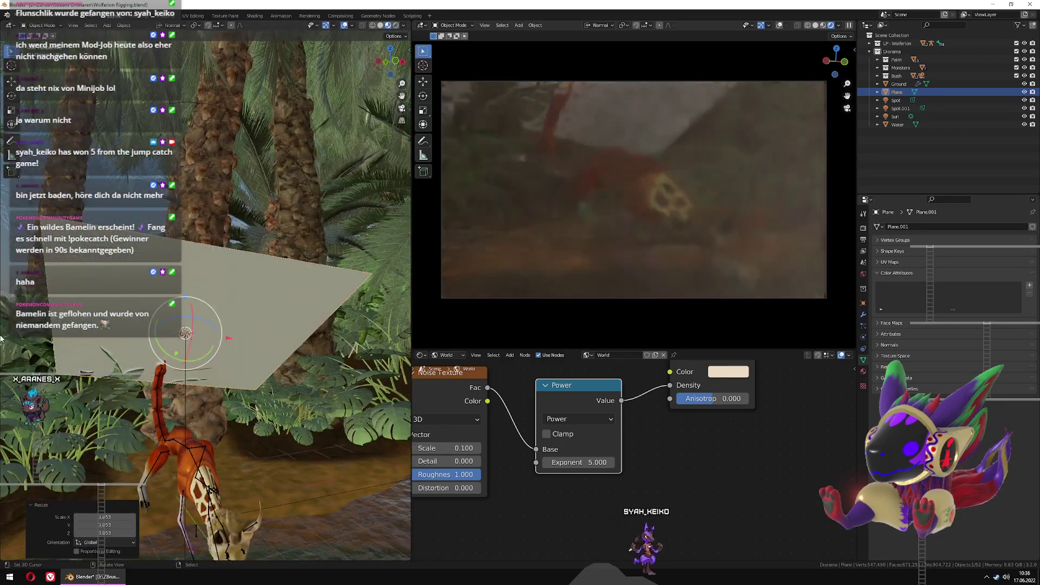
middle_drag(142, 337, 146, 370)
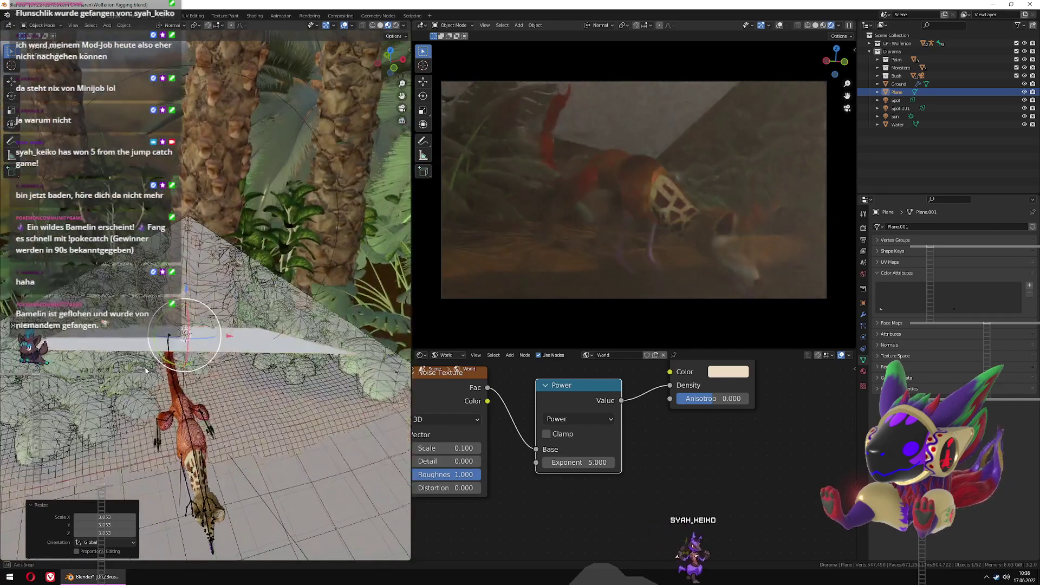
key(g)
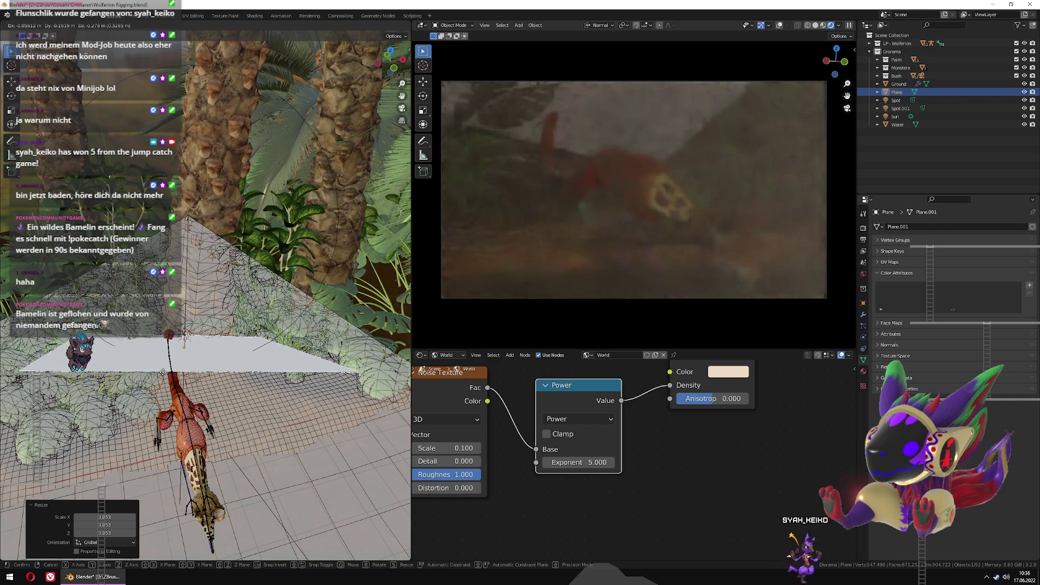
click(163, 372)
middle_drag(163, 373, 246, 329)
scroll(219, 340, up, 2)
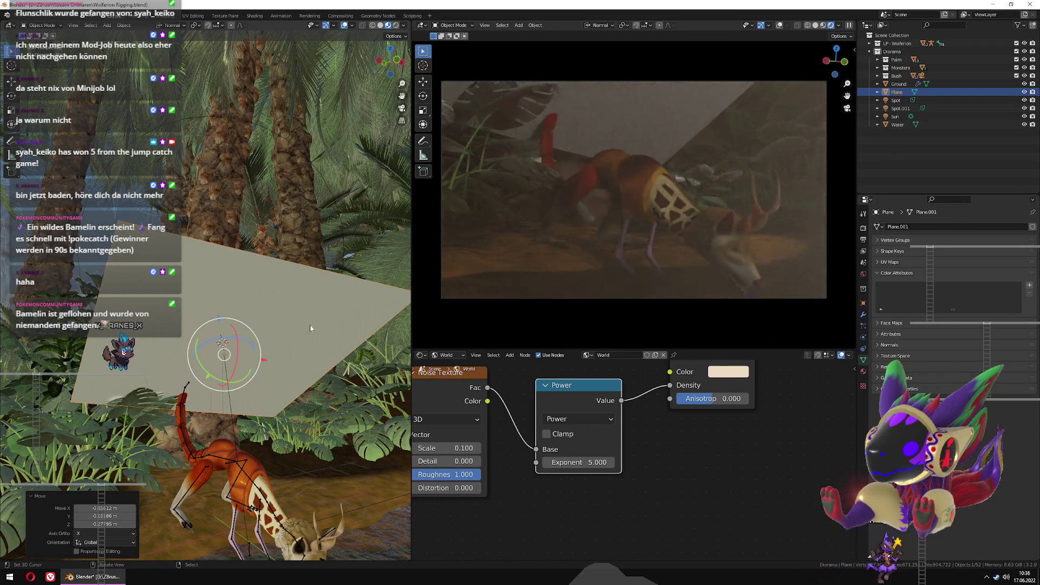
middle_drag(247, 329, 271, 349)
Select one of the palm trees behind the creature and bring up its object-level shading and visibility settings
right_click(218, 220)
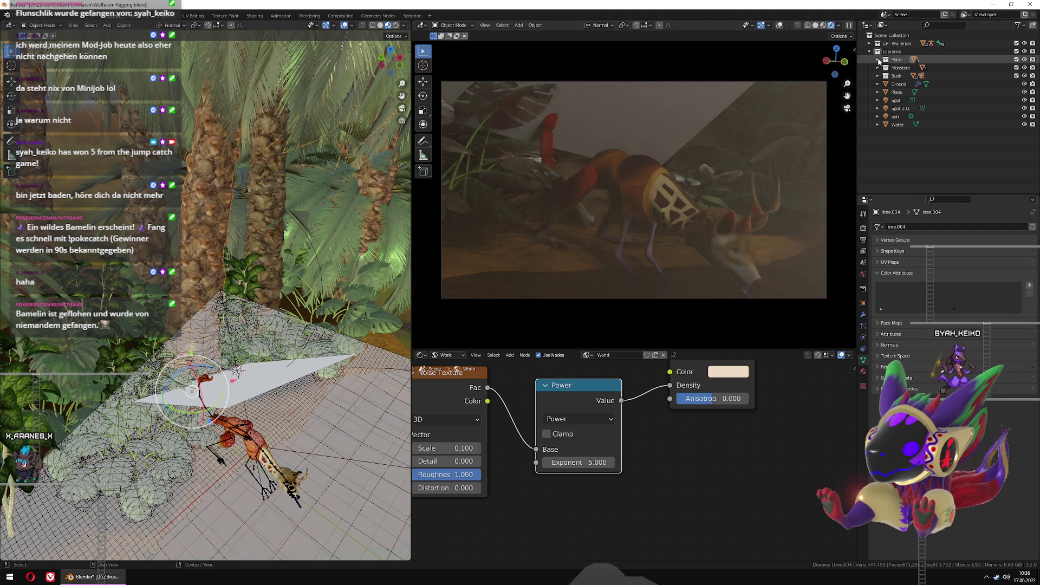
click(864, 304)
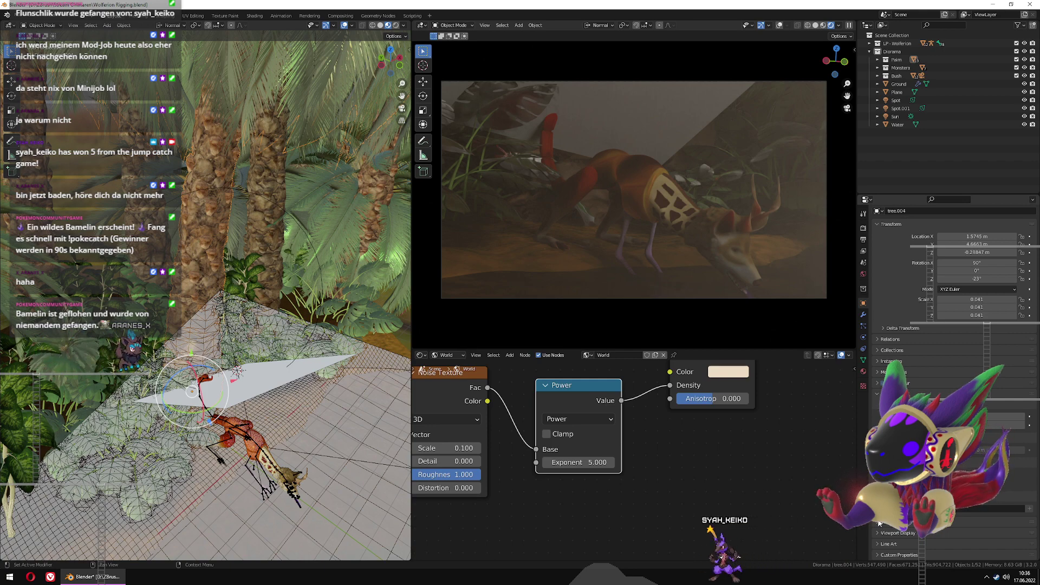
scroll(876, 521, down, 6)
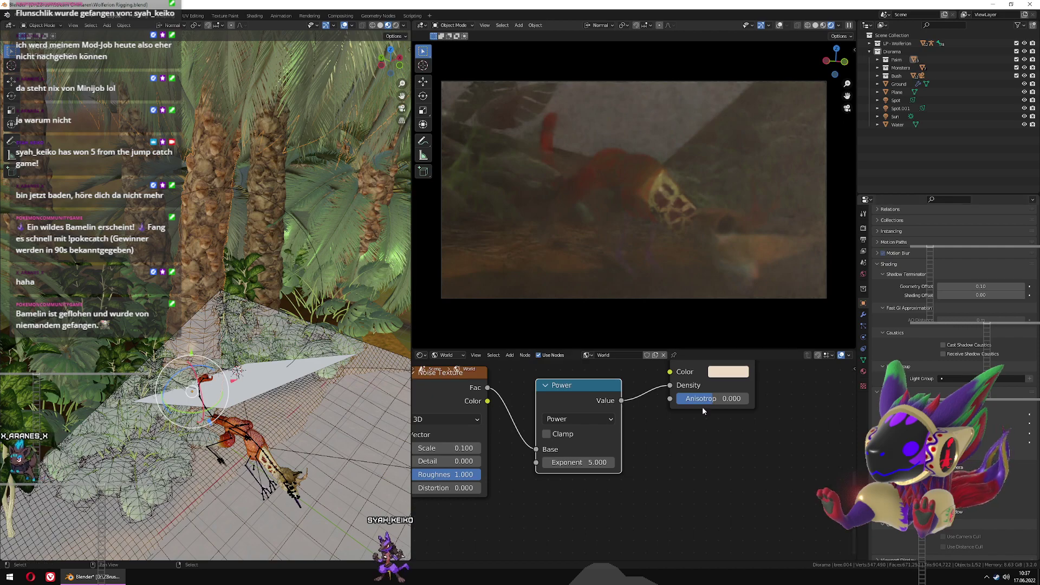
Try to add the surrounding palm trees to the selection one by one in the viewport
middle_drag(252, 317, 273, 308)
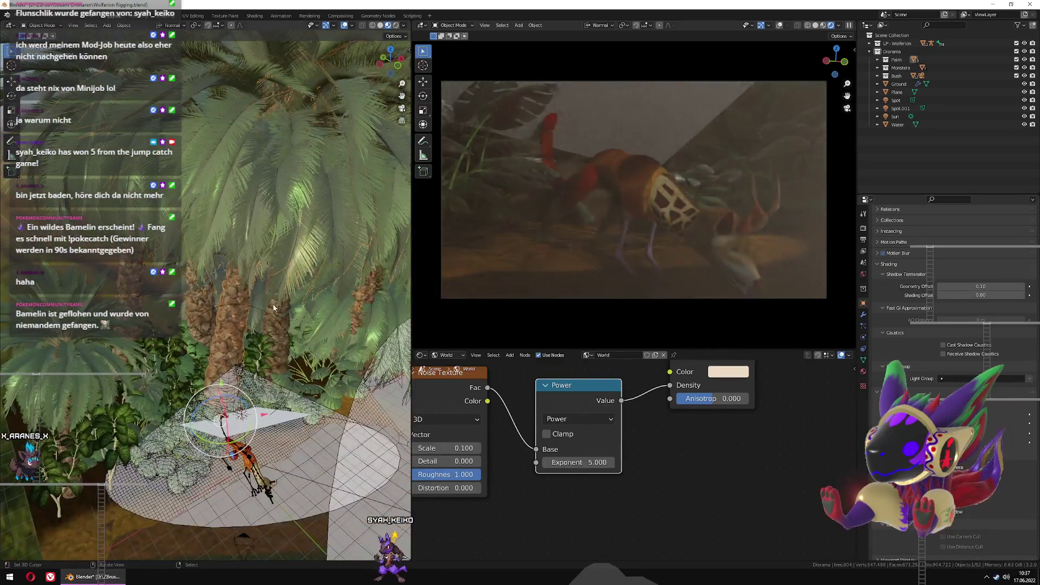
shift+click(135, 261)
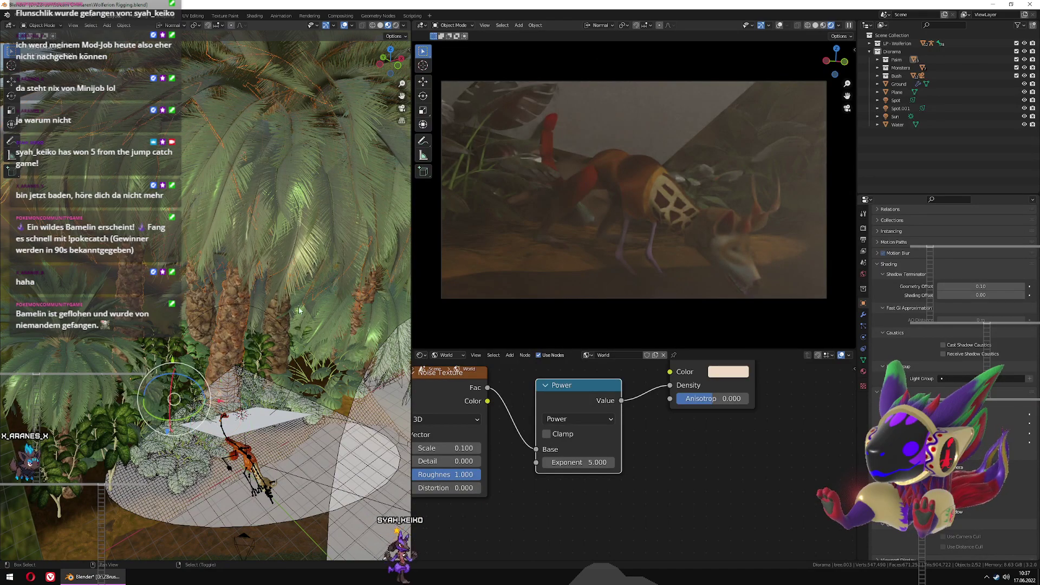
shift+click(298, 311)
middle_drag(355, 324, 295, 314)
shift+click(364, 421)
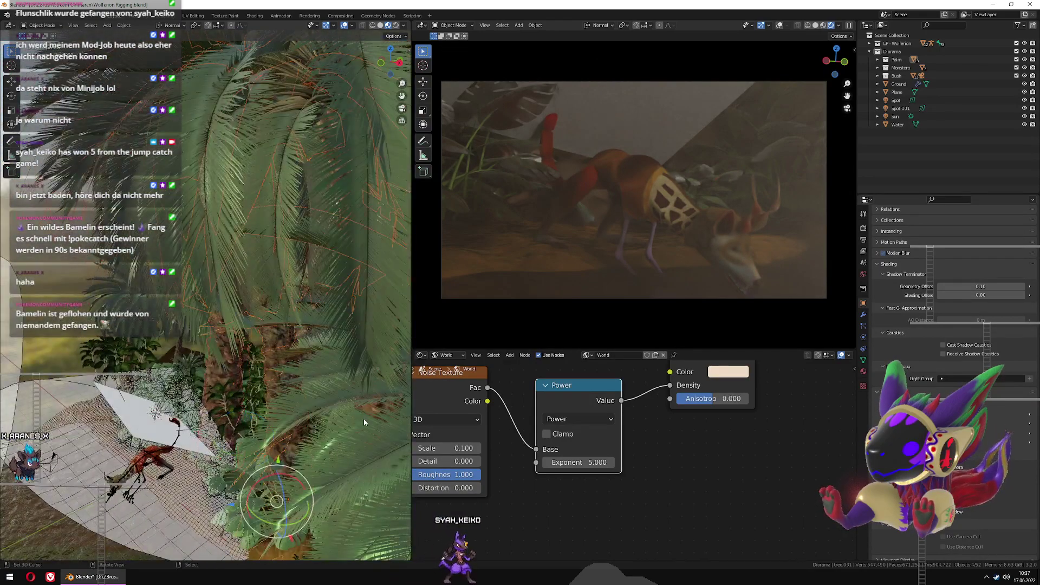
middle_drag(363, 418, 279, 358)
shift+click(263, 369)
scroll(265, 368, down, 4)
scroll(239, 362, down, 3)
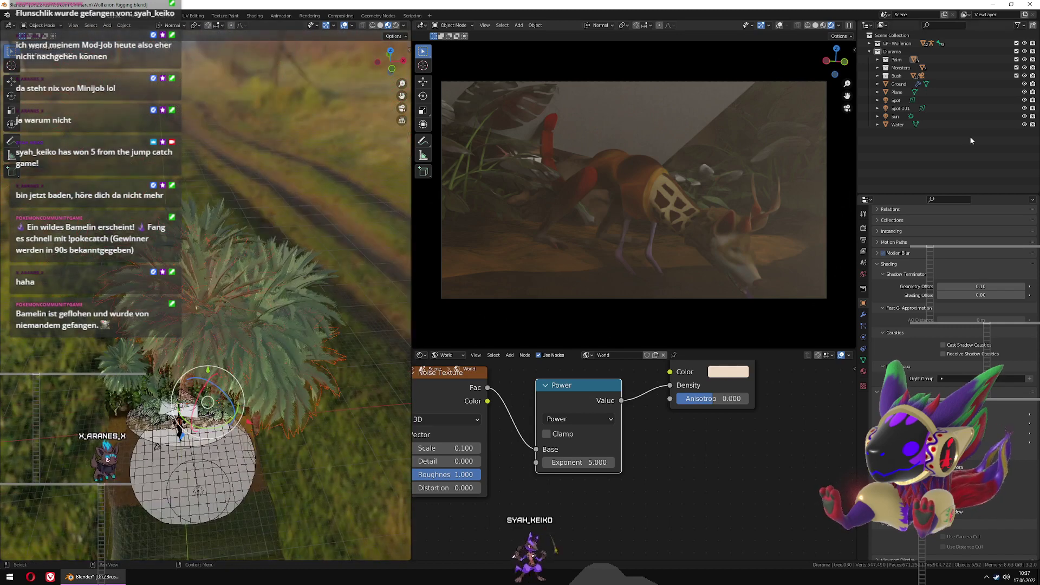
Select all palms from tree through tree.031, toggle the active palm's Shadow ray visibility and copy that setting to the whole selection
click(877, 59)
click(903, 67)
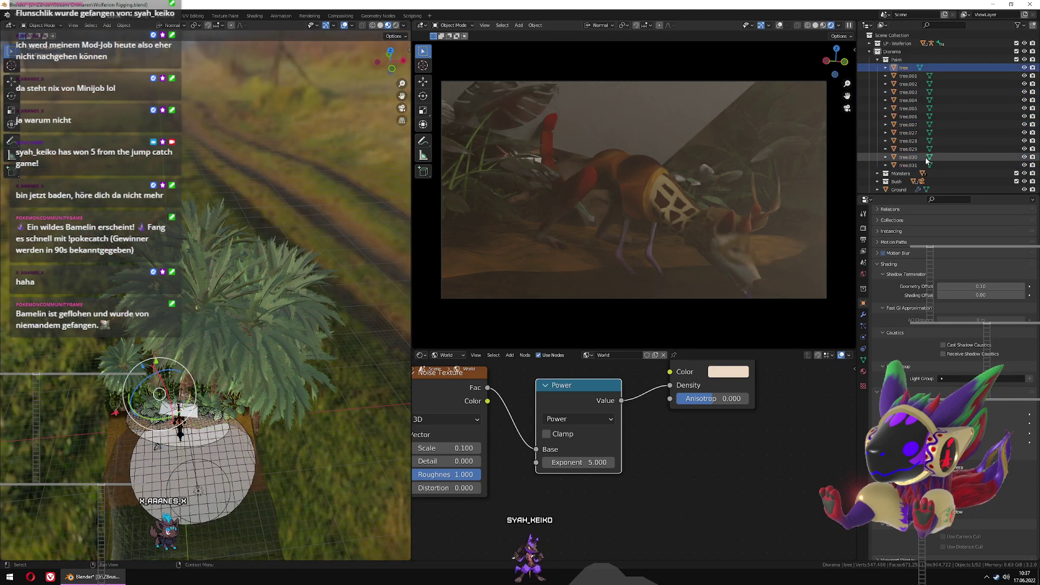
shift+click(915, 165)
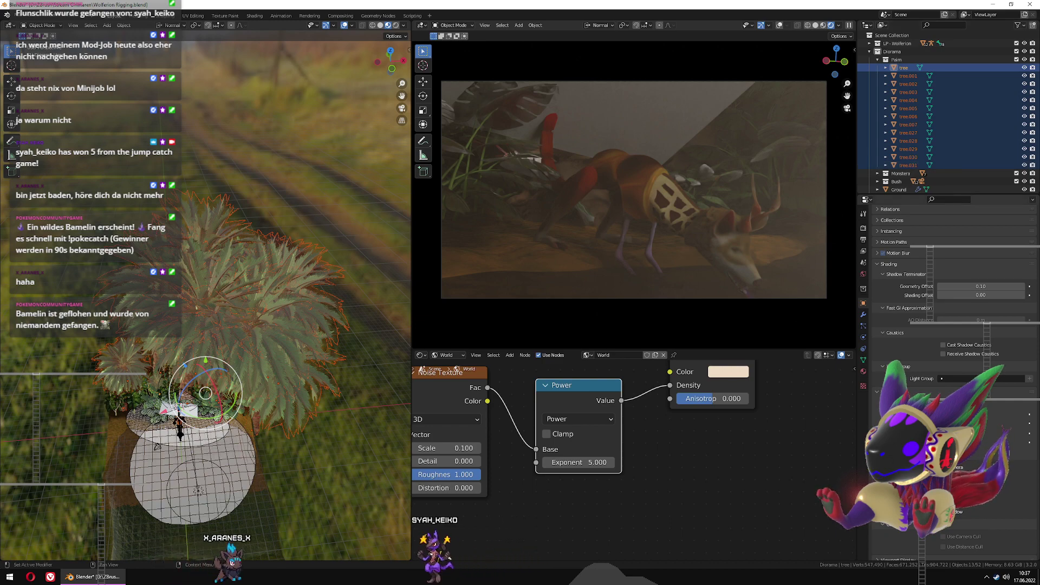
click(943, 512)
right_click(943, 511)
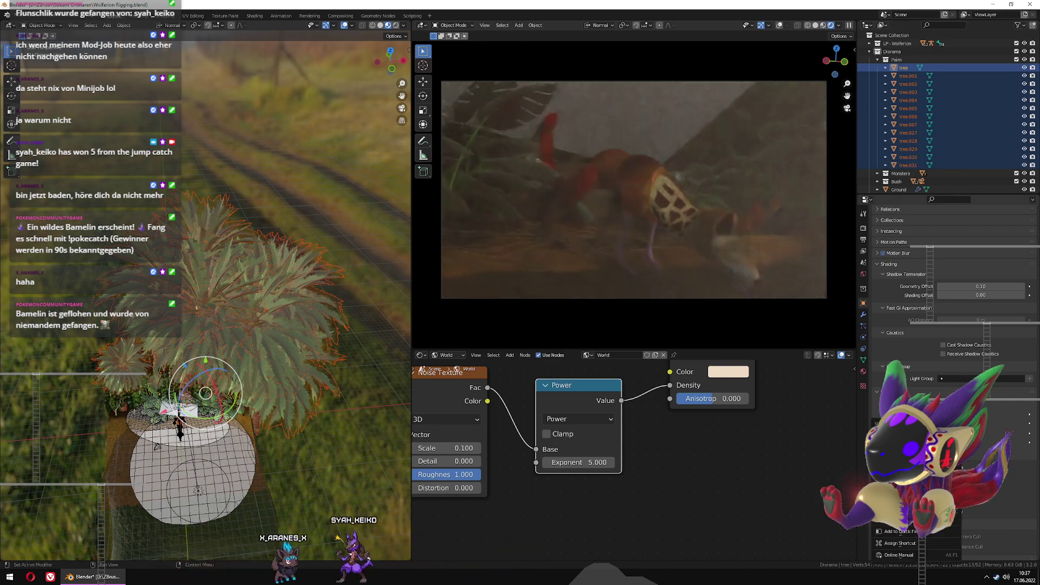
click(941, 493)
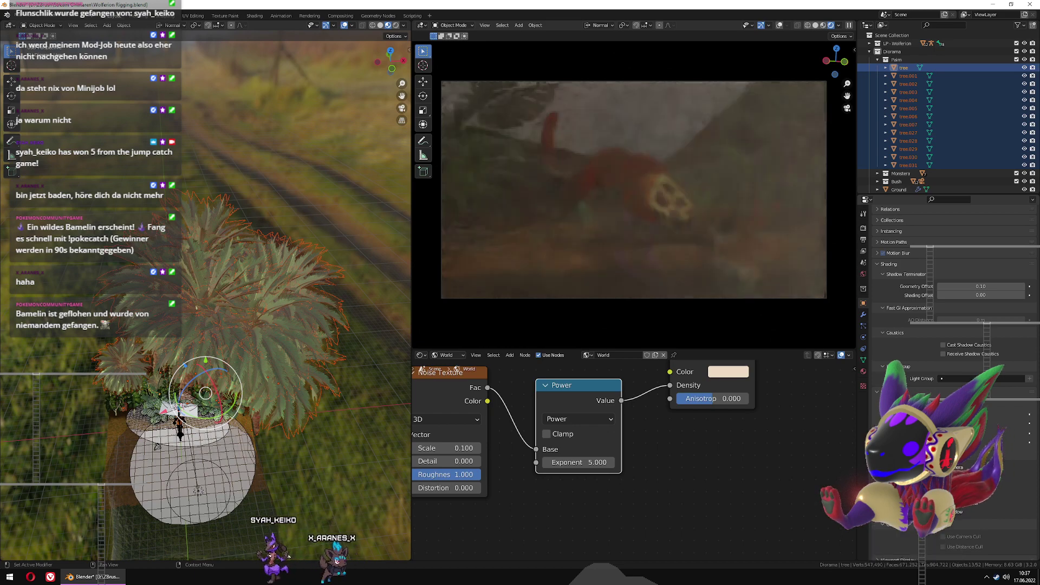
Select the shading plane above the creature and delete it
middle_drag(228, 418, 248, 363)
scroll(309, 411, up, 4)
scroll(308, 412, down, 6)
right_click(242, 356)
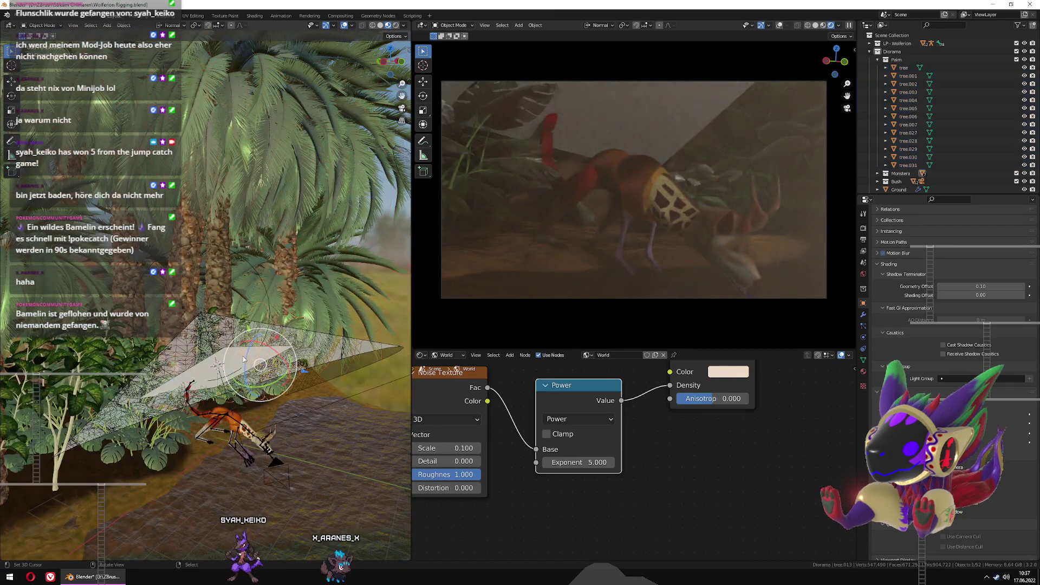
right_click(243, 357)
scroll(933, 162, down, 3)
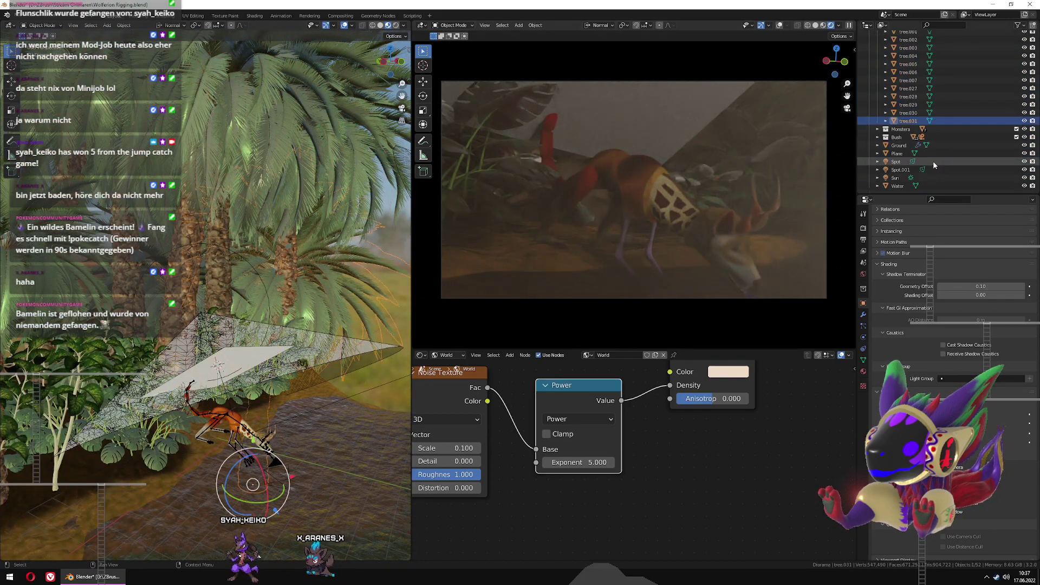
click(898, 154)
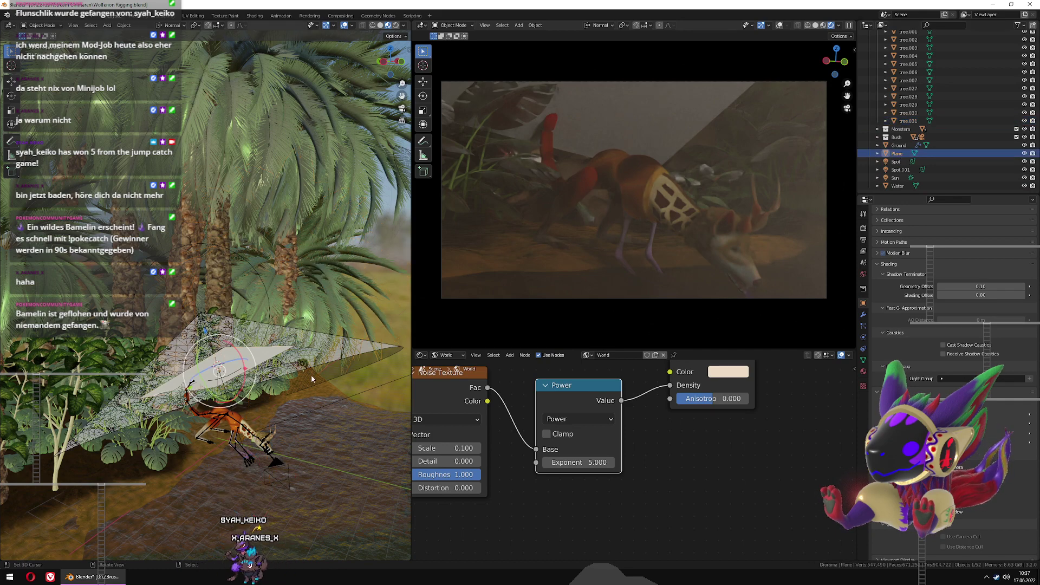
key(Delete)
Move the spotlight above the creature away along its beam axis, up to a height of about 18 m
scroll(210, 329, up, 2)
right_click(208, 327)
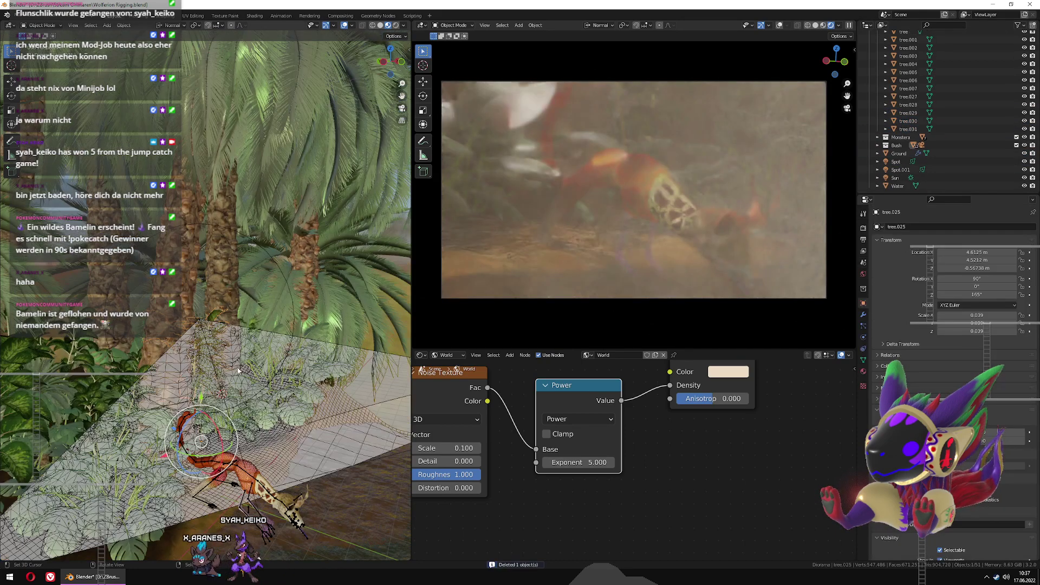
right_click(201, 320)
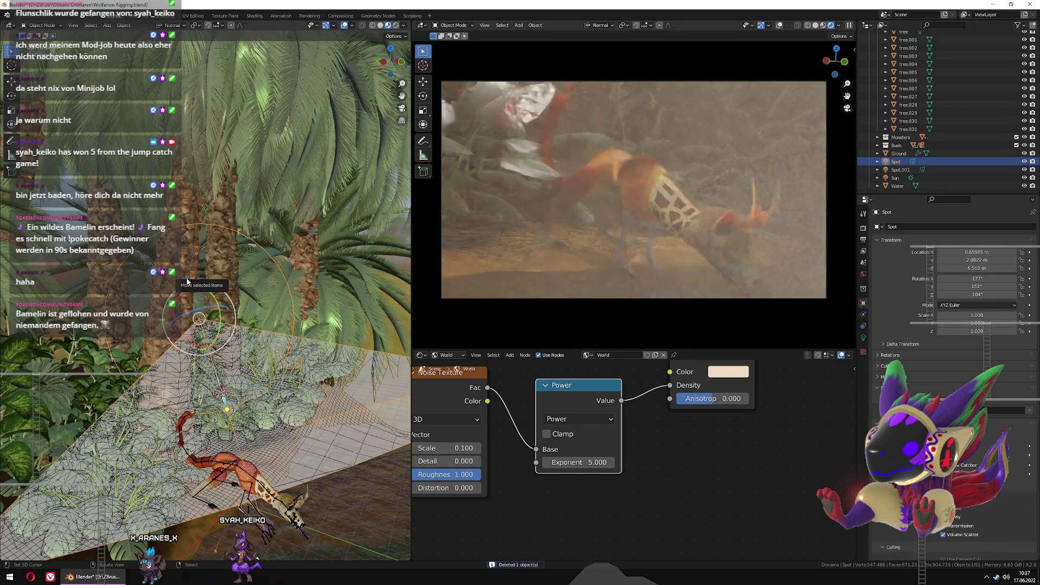
key(g)
click(120, 49)
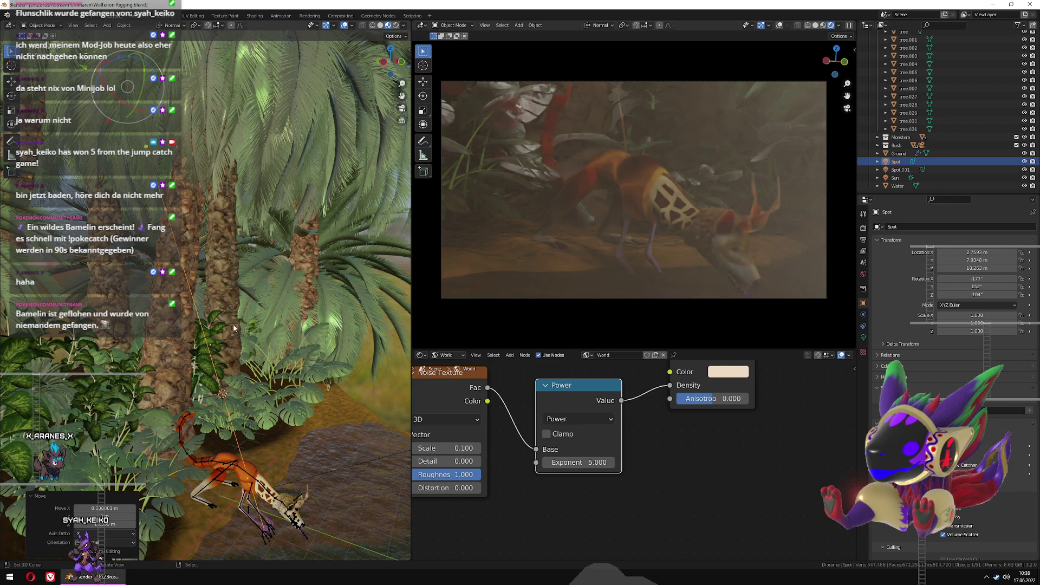
Rotate the raised spotlight slightly in the view plane so its narrow beam aims at the creature
mouse_move(234, 328)
middle_down()
mouse_move(201, 346)
mouse_move(144, 326)
mouse_move(201, 309)
mouse_move(183, 321)
mouse_move(190, 334)
mouse_move(237, 307)
mouse_move(238, 325)
mouse_move(231, 291)
mouse_move(233, 309)
middle_up()
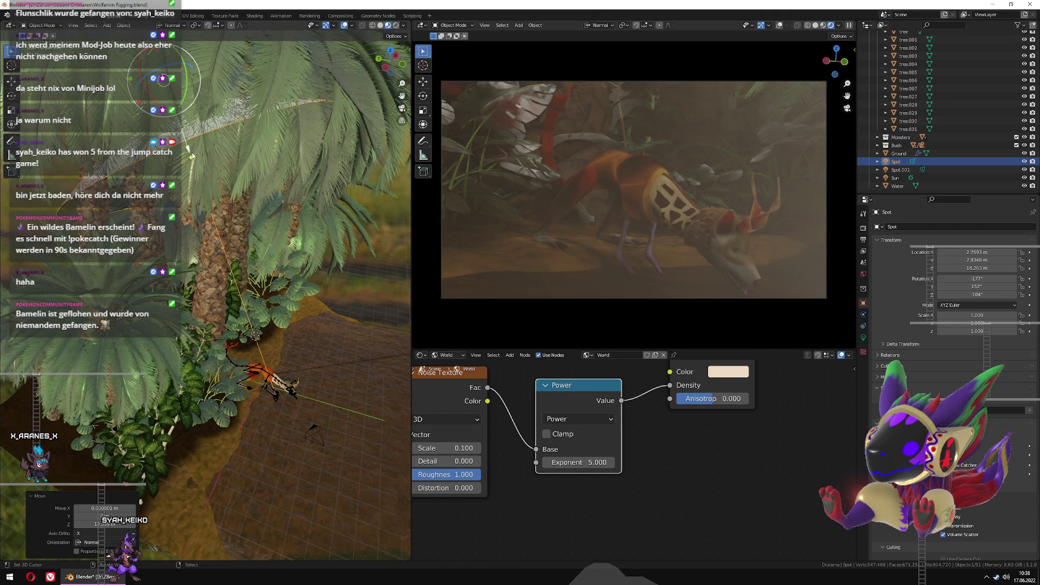
drag(185, 141, 176, 110)
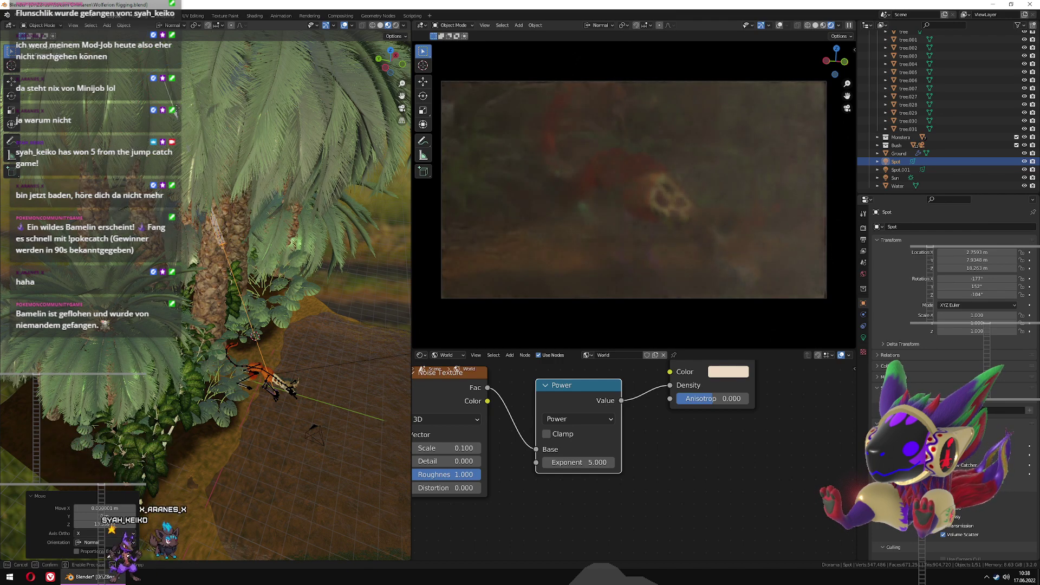
middle_drag(184, 143, 230, 286)
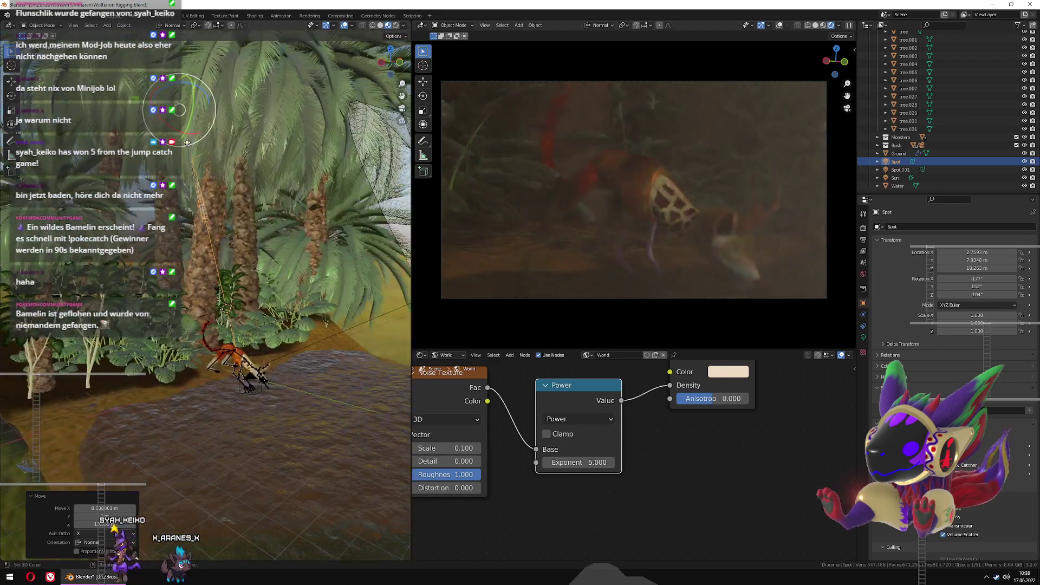
middle_drag(236, 360, 235, 395)
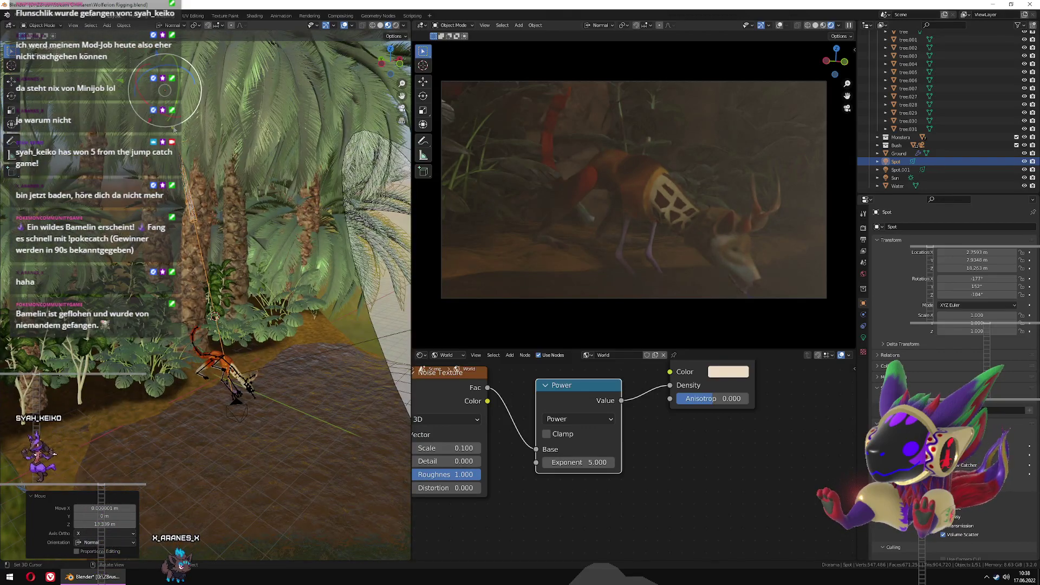
key(r)
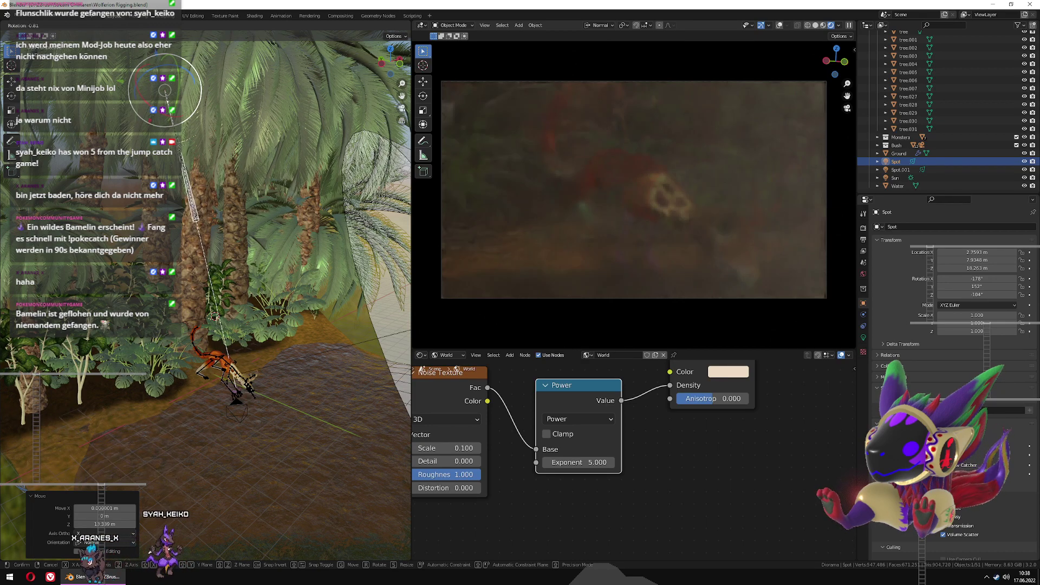
click(294, 339)
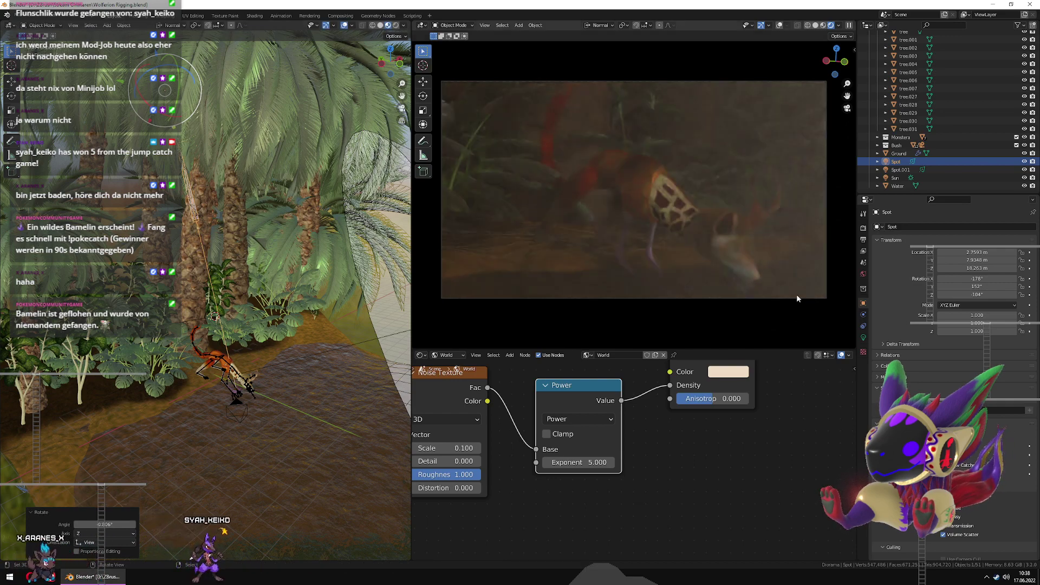
Set the raised spotlight's power to 10000 W in its light settings
click(863, 338)
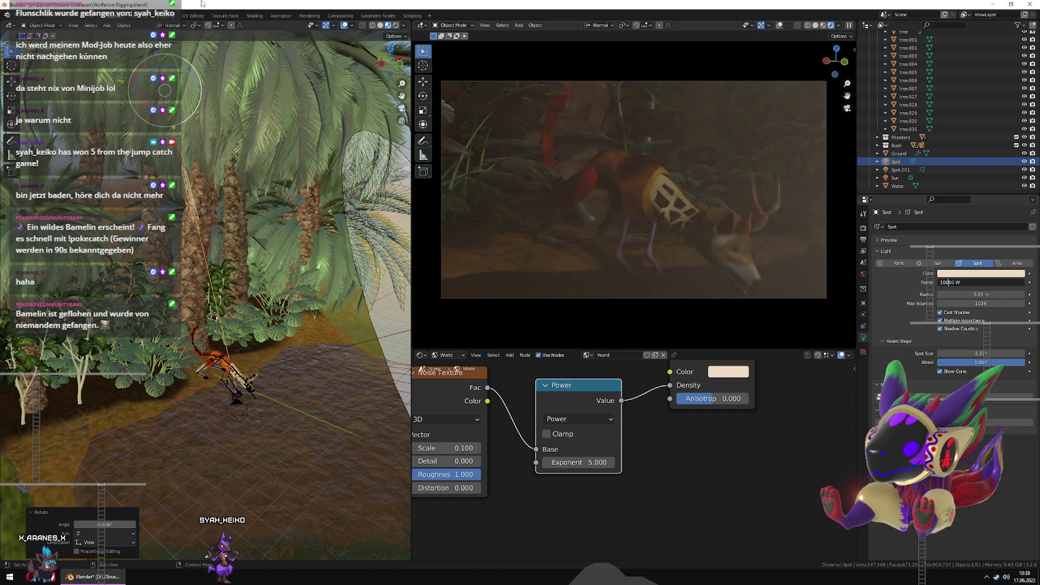
click(210, 179)
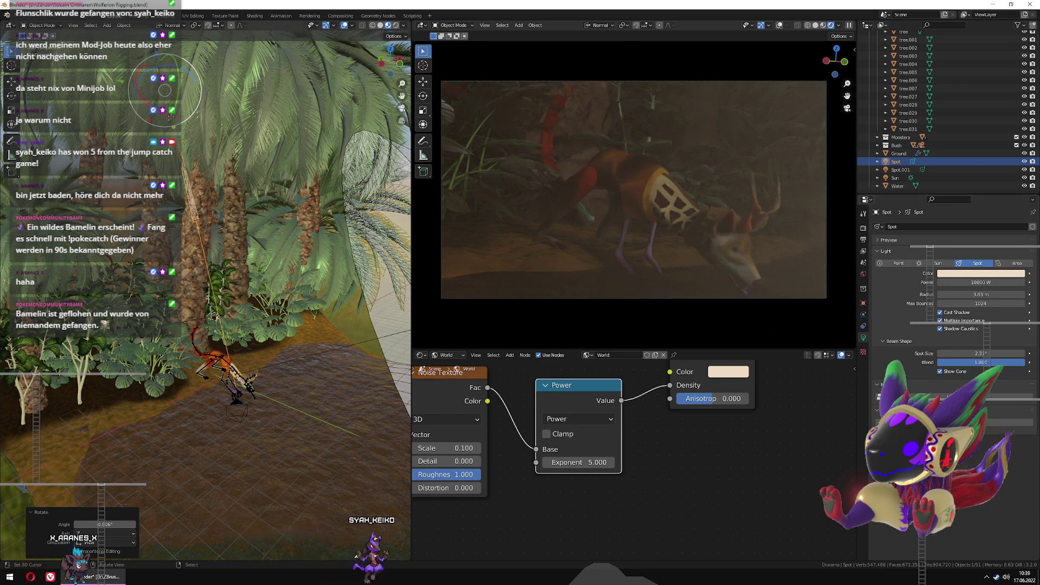
Widen the spotlight's beam to a spot size of about 21.7° and set its blend to 0
drag(171, 116, 170, 116)
middle_drag(170, 117, 235, 274)
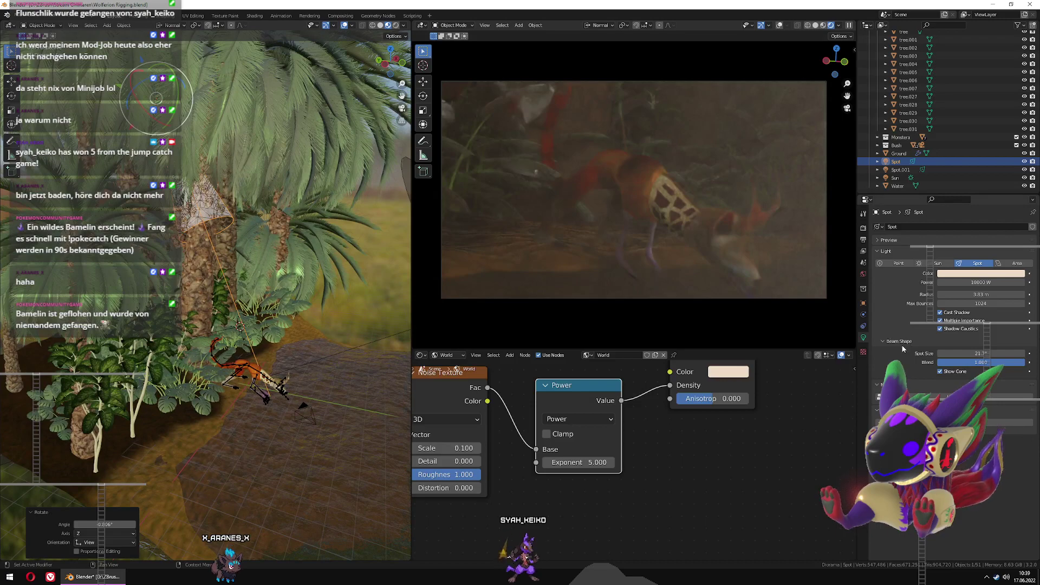
drag(982, 353, 991, 353)
key(ctrl+z)
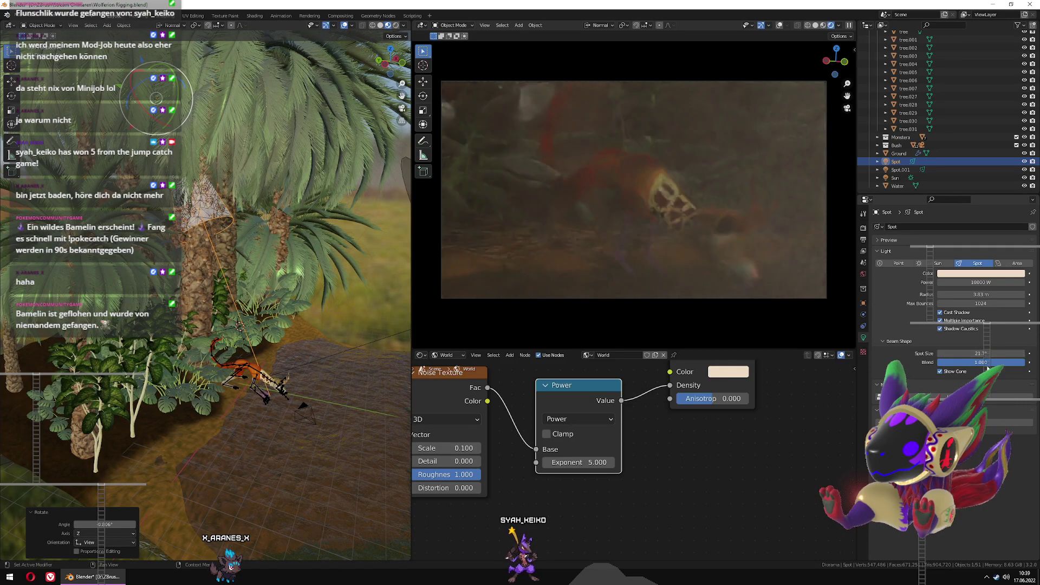
drag(1002, 362, 937, 362)
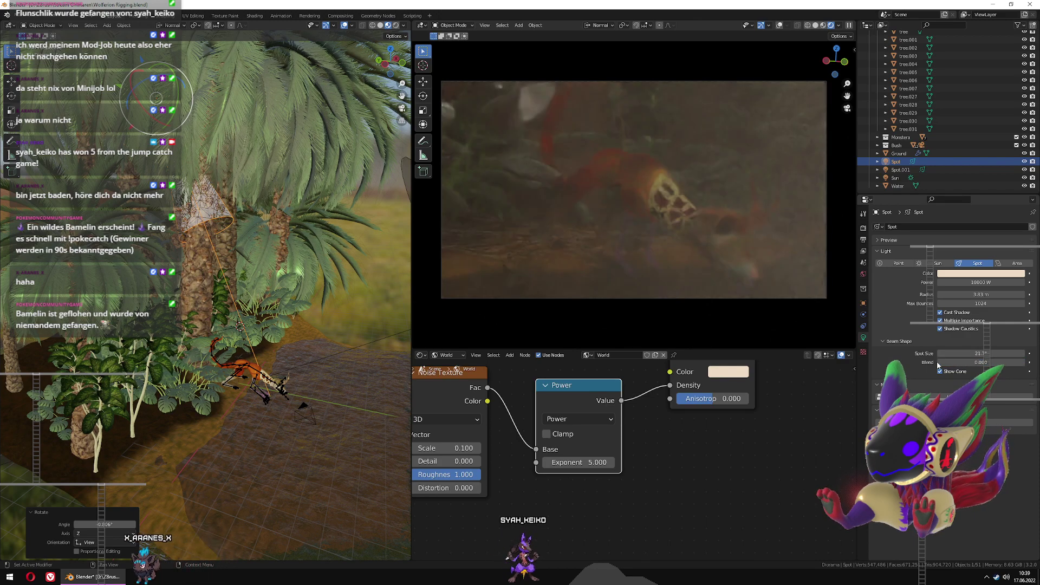
Set the widened spotlight's power to 100000 W
click(948, 282)
text(0)
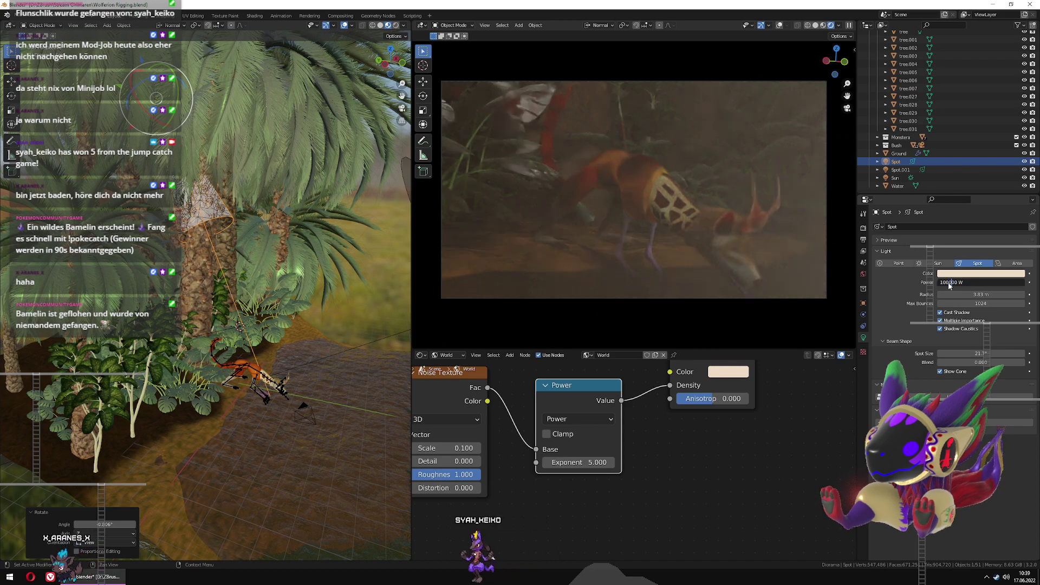
key(Return)
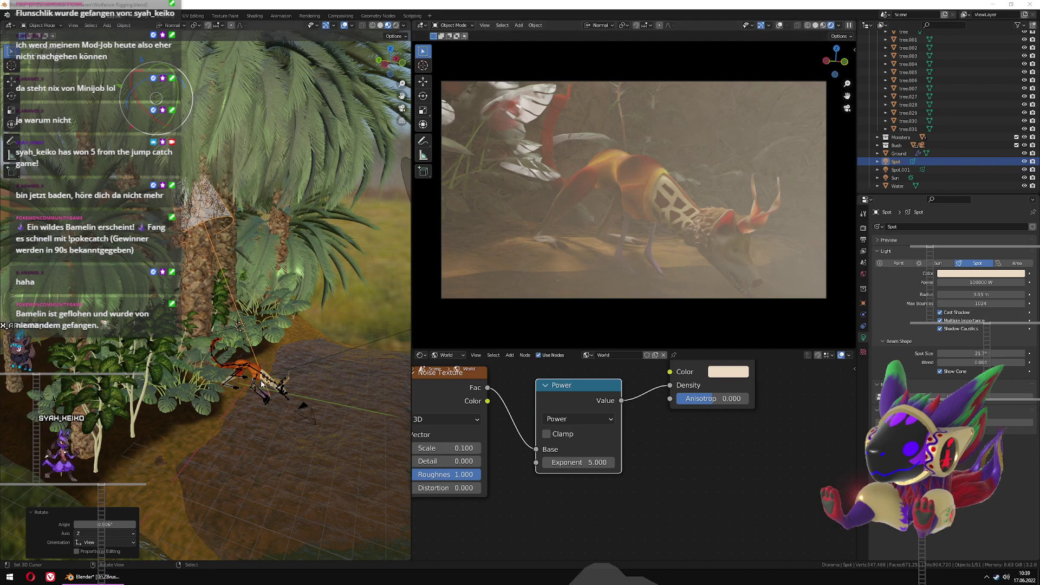
Set the exponent of the world fog's Power node to 7 and raise the spotlight's blend to soften its beam edge
mouse_move(277, 366)
middle_down()
mouse_move(254, 362)
mouse_move(304, 401)
mouse_move(274, 323)
mouse_move(295, 384)
mouse_move(294, 375)
mouse_move(275, 381)
middle_up()
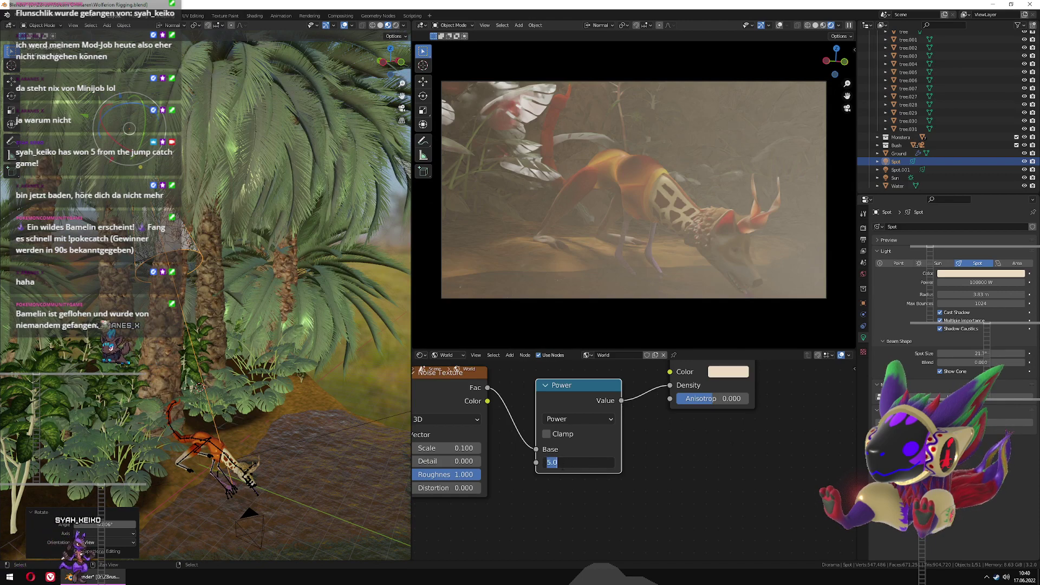
click(589, 462)
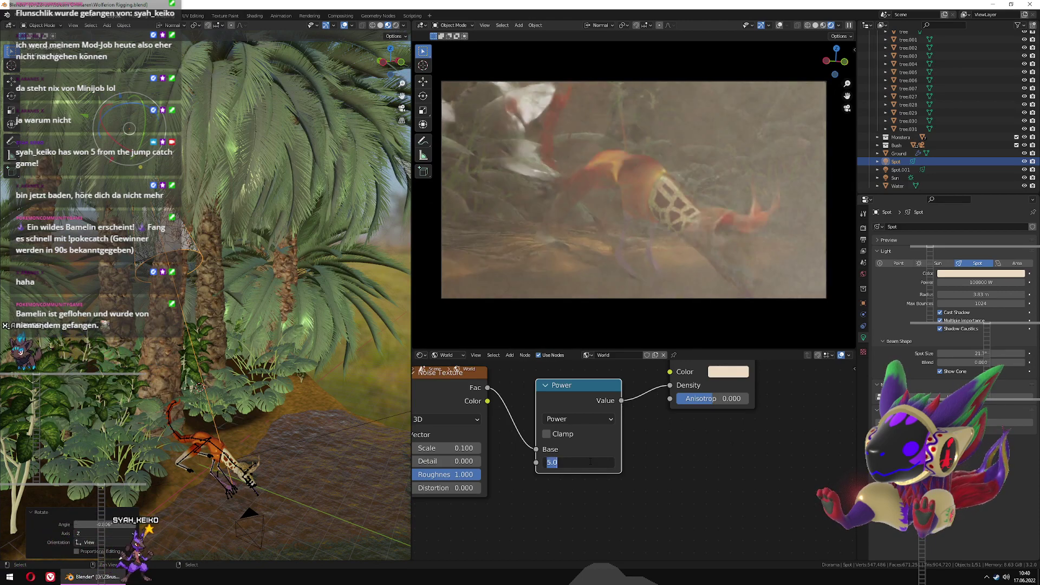
text(7)
key(Return)
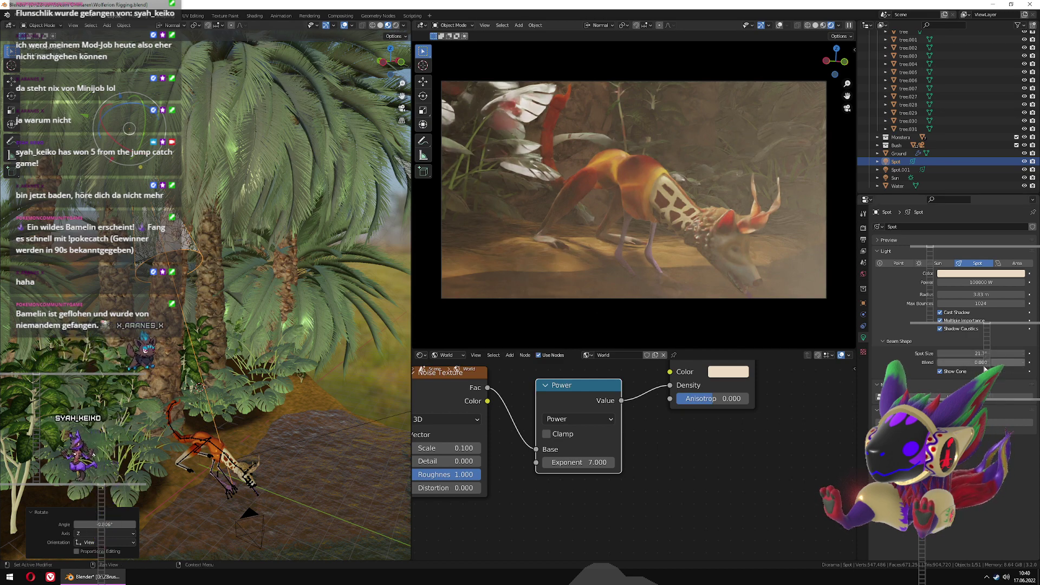
drag(985, 367, 1024, 367)
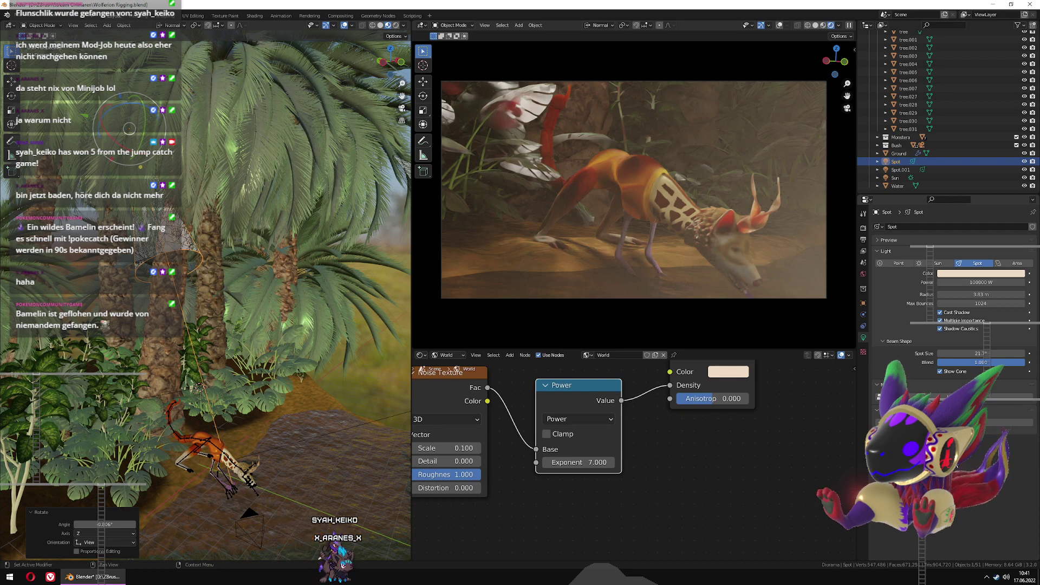
Select the creature's horn mesh and show its object material nodes around the Principled BSDF in place of the world nodes
scroll(271, 492, up, 2)
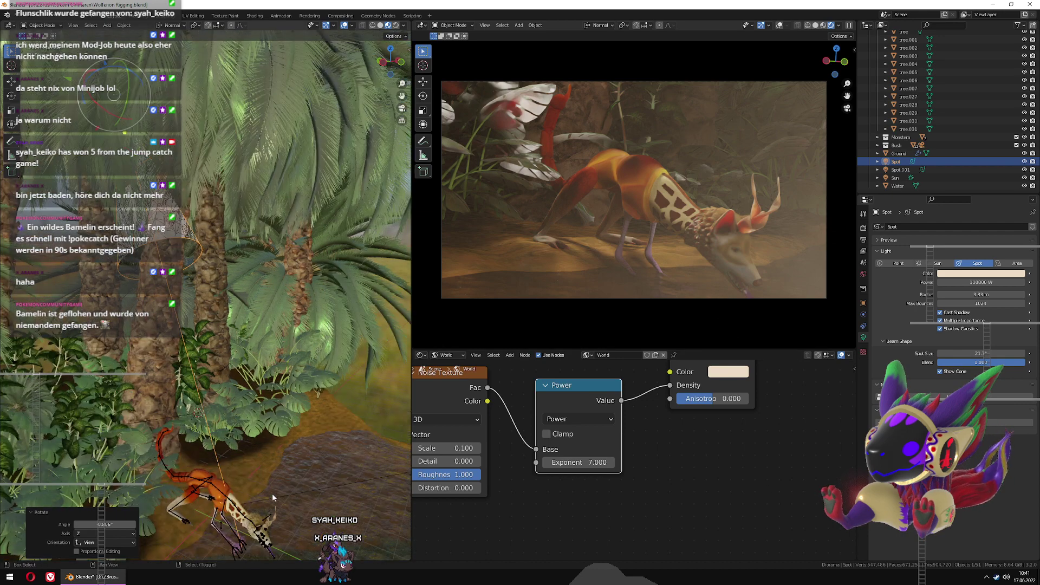
shift+middle_drag(272, 493, 223, 358)
scroll(232, 342, up, 3)
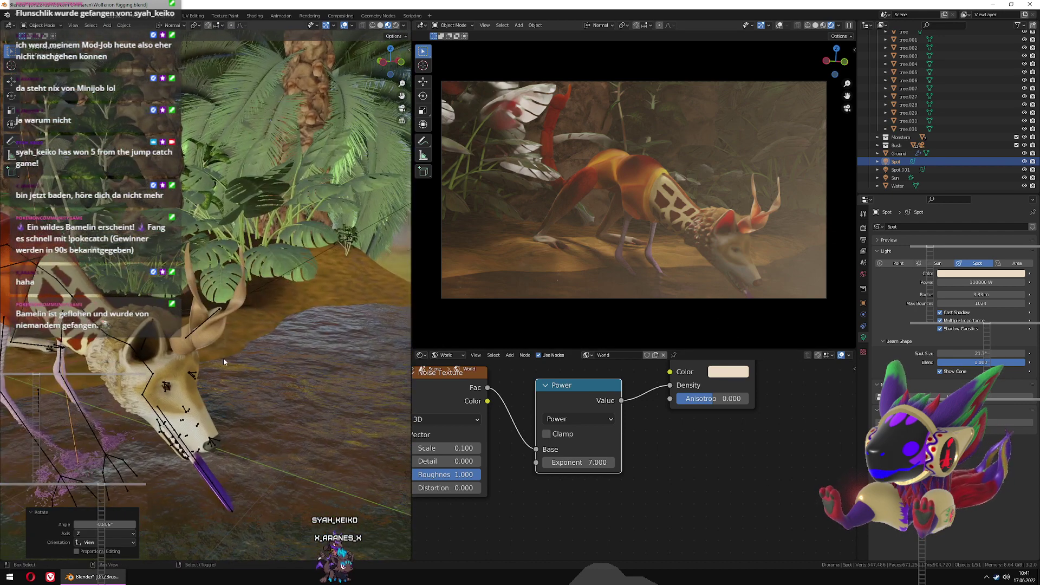
click(204, 335)
scroll(740, 475, down, 5)
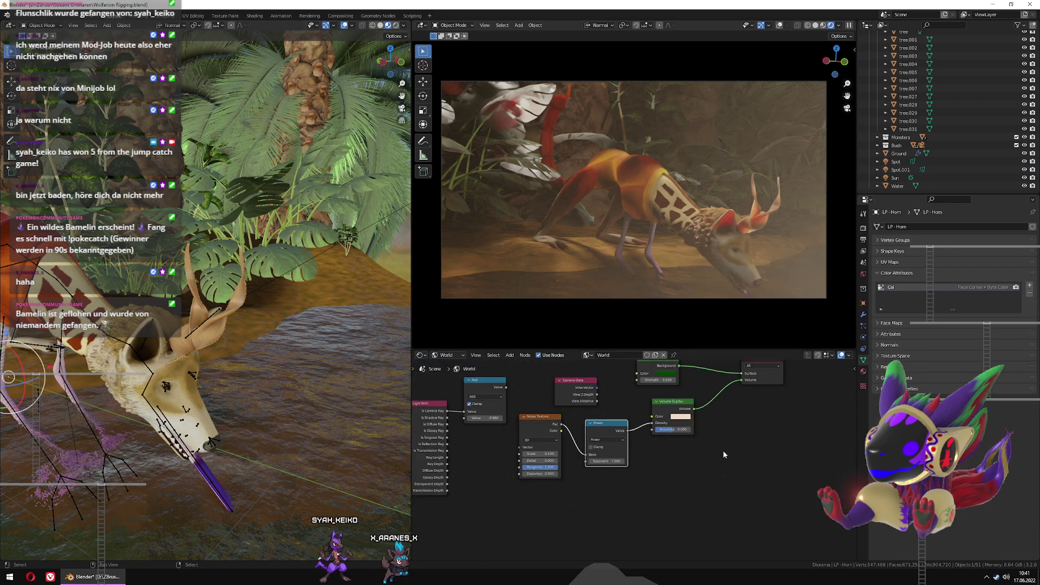
click(447, 356)
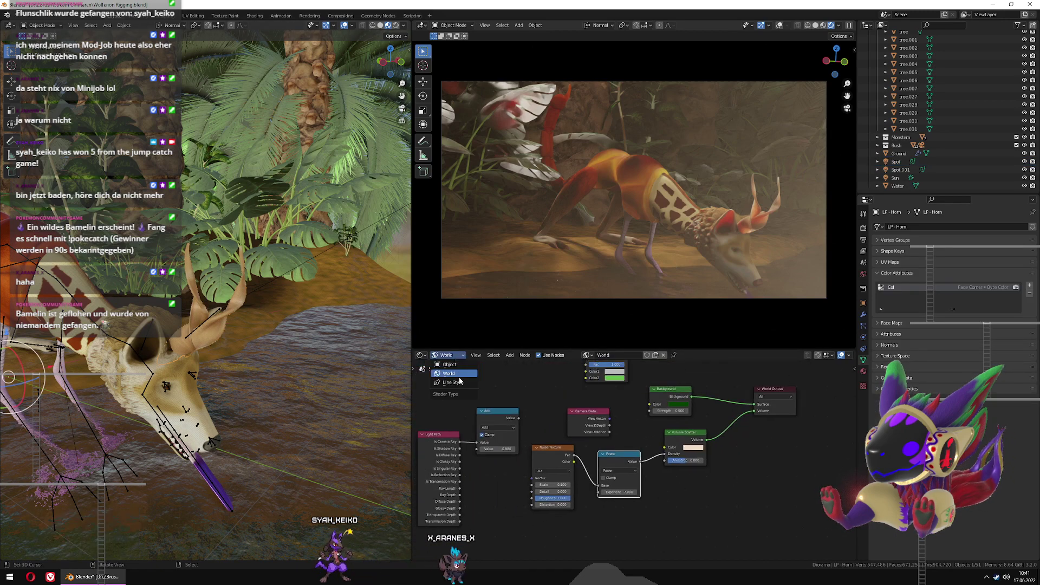
click(450, 364)
scroll(637, 444, up, 3)
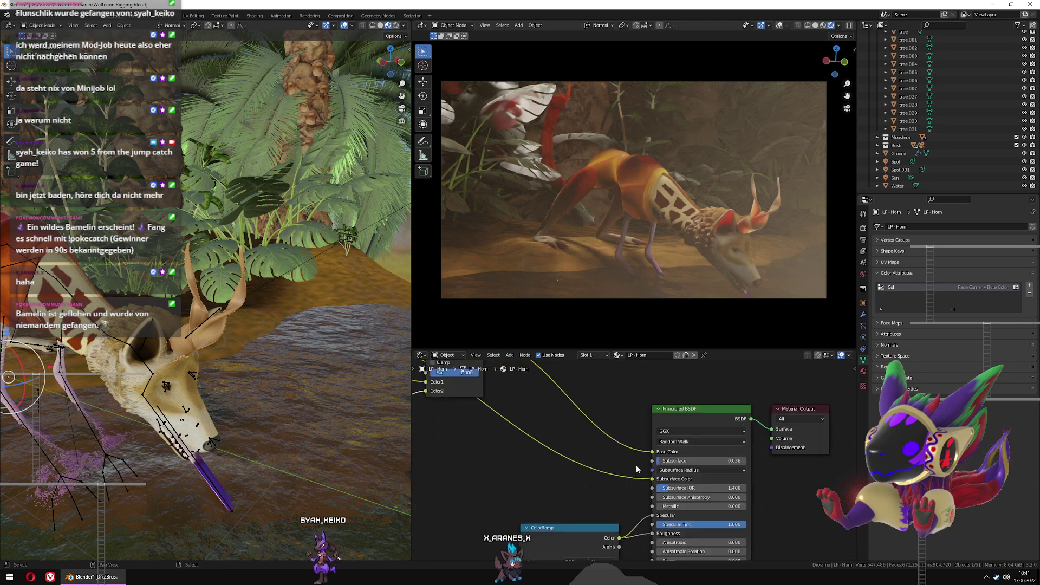
scroll(633, 465, up, 1)
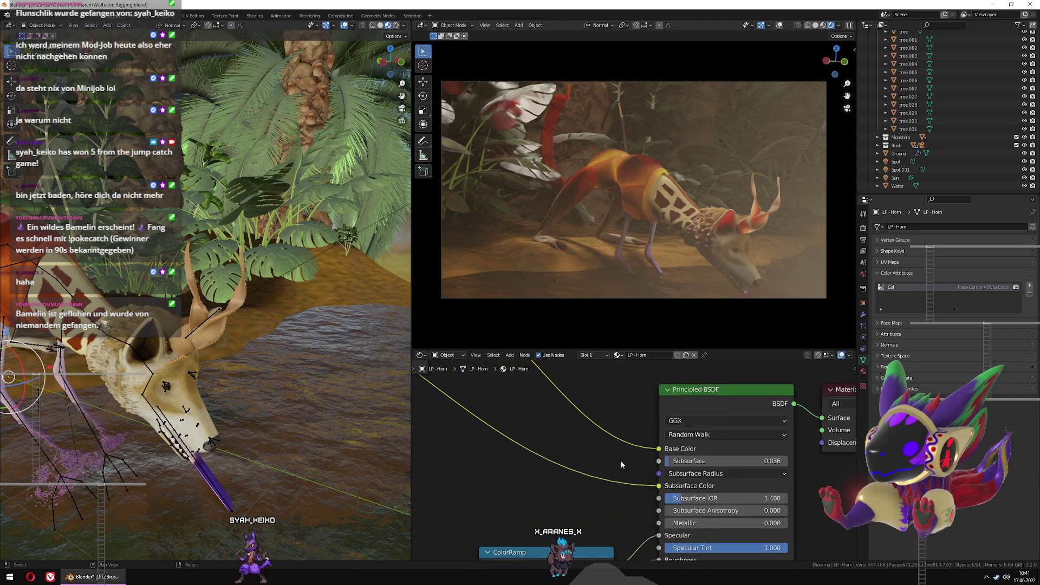
Set the Principled BSDF Subsurface of the horn material to 0
scroll(592, 454, down, 4)
mouse_move(592, 454)
middle_down()
mouse_move(736, 471)
mouse_move(572, 455)
middle_up()
scroll(598, 465, up, 3)
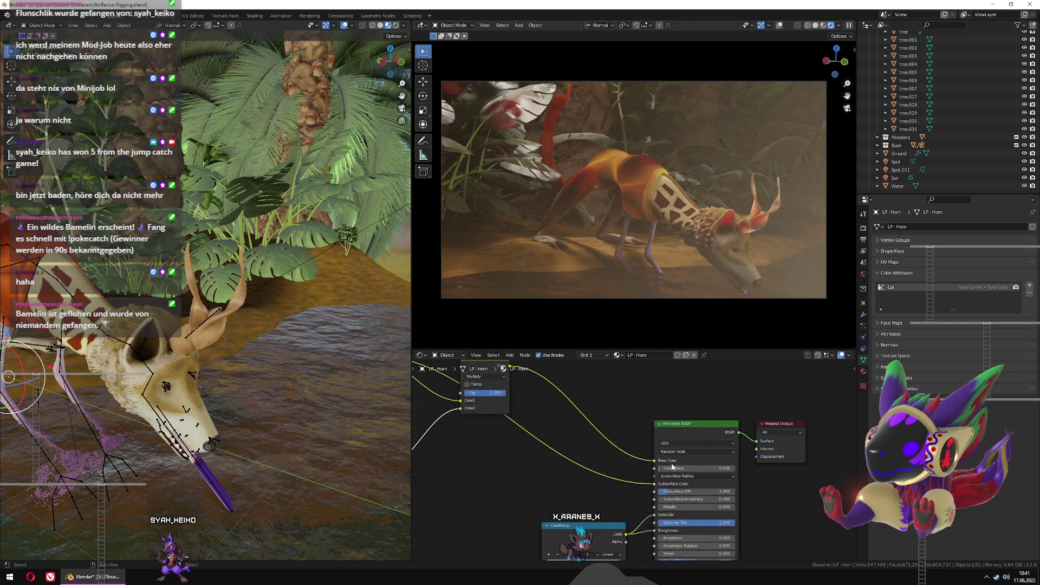
drag(665, 470, 656, 470)
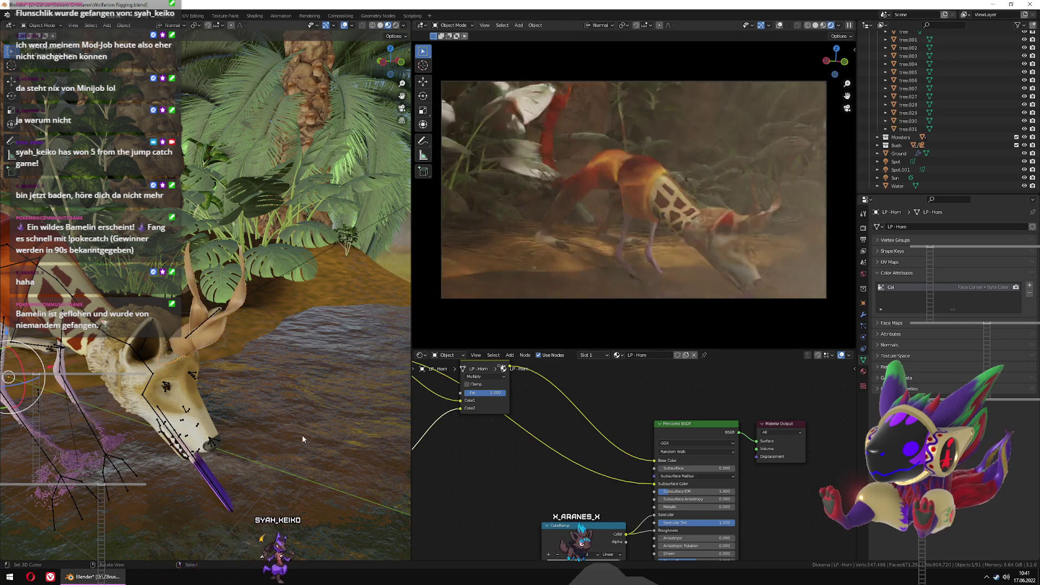
Select the wolf's body mesh and move its vertex colour image texture node lower, away from the link between the Multiply nodes
click(178, 386)
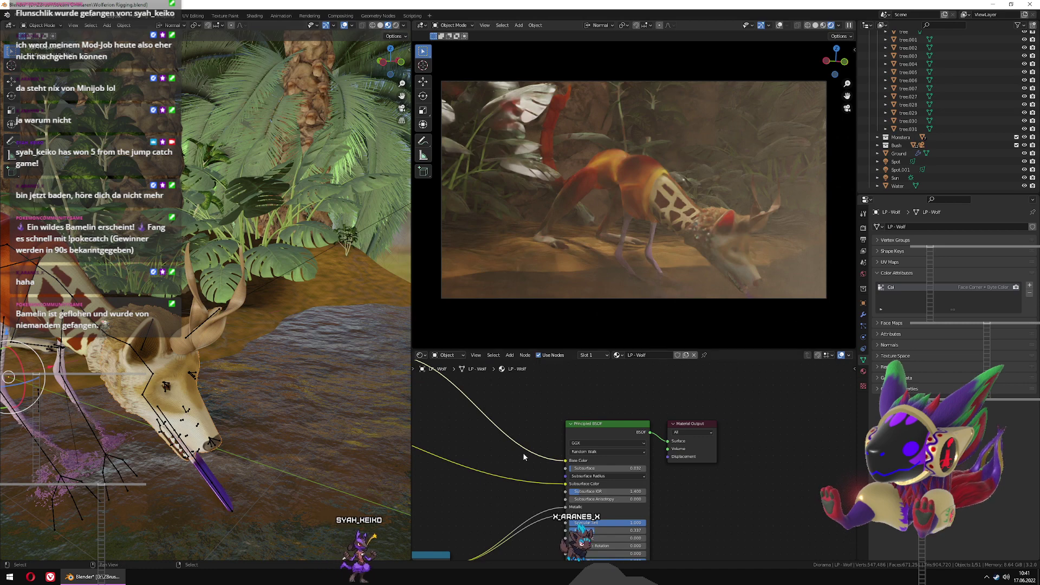
middle_drag(662, 440, 671, 447)
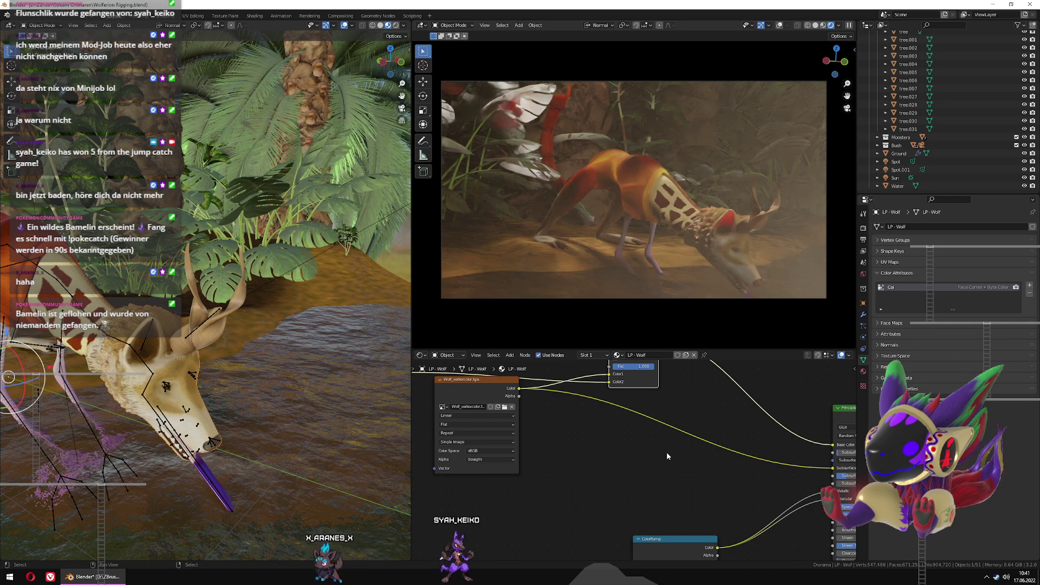
middle_drag(666, 456, 536, 435)
scroll(628, 447, up, 4)
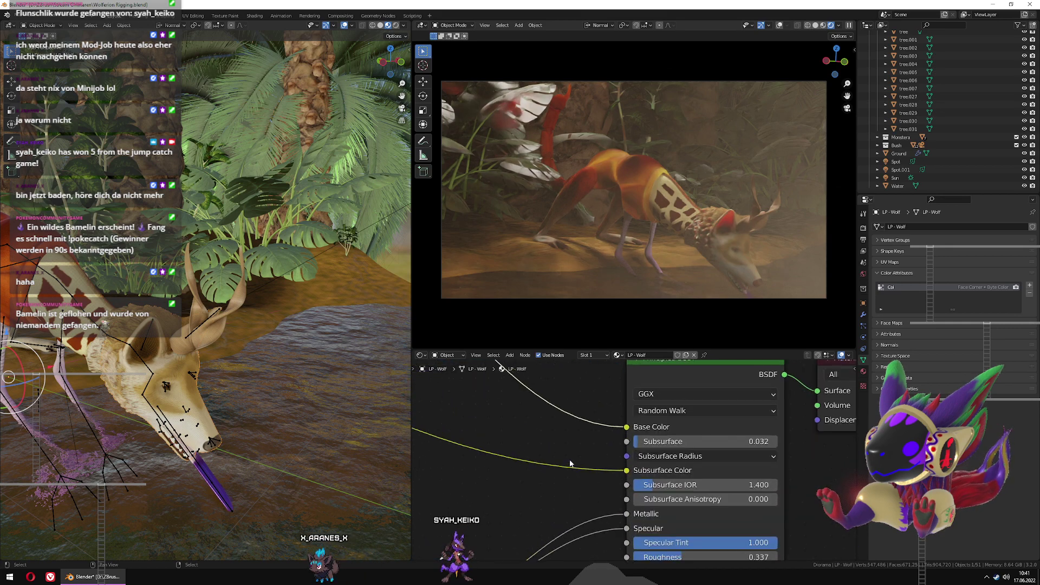
scroll(573, 460, down, 4)
middle_drag(525, 462, 673, 471)
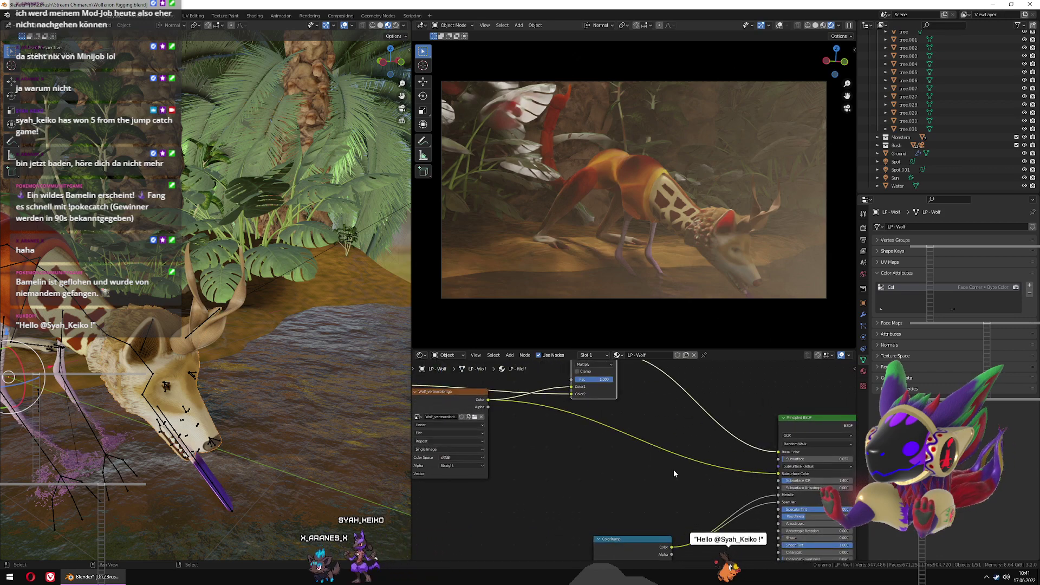
middle_drag(651, 470, 771, 496)
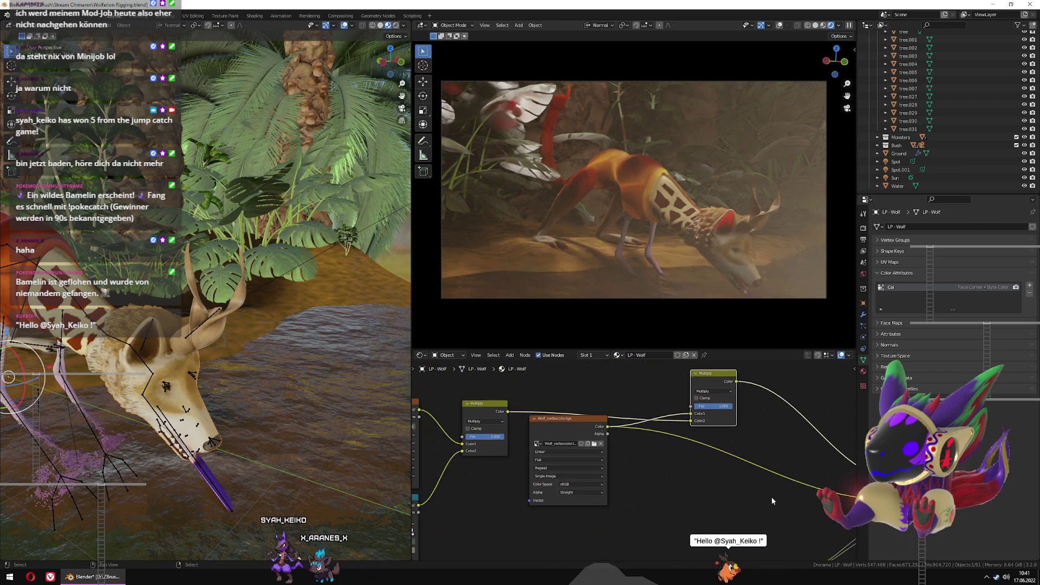
scroll(711, 480, down, 3)
scroll(711, 480, down, 1)
middle_drag(711, 479, 686, 471)
drag(551, 423, 562, 450)
scroll(561, 448, up, 1)
middle_drag(683, 483, 650, 468)
key(shift+a)
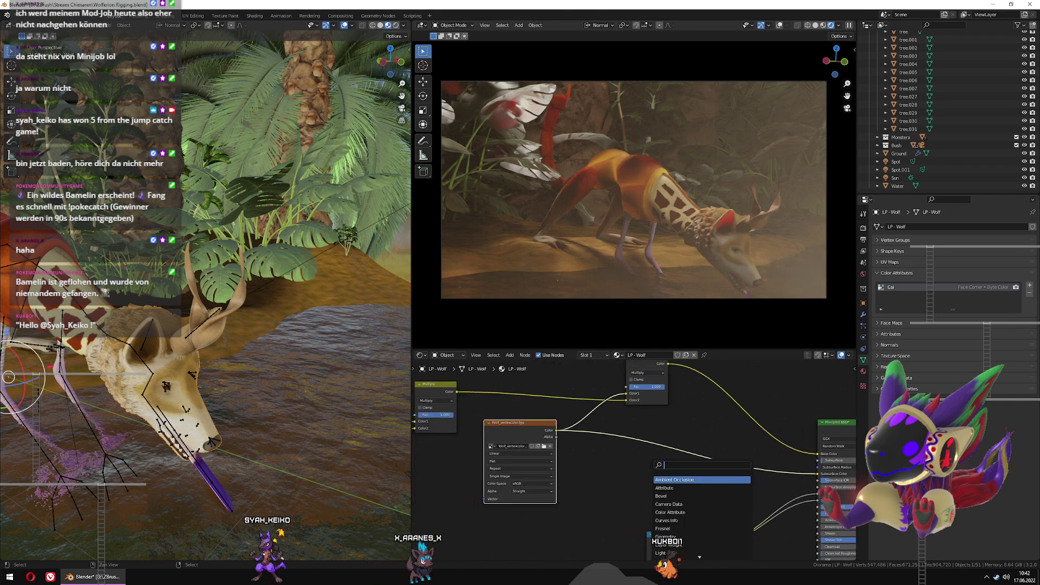
text(mix)
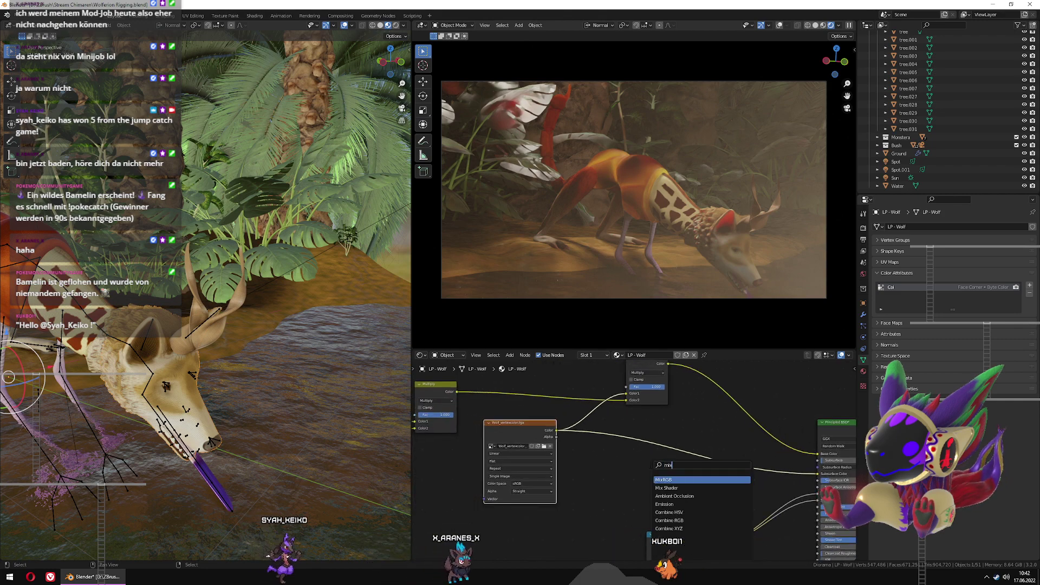
key(Escape)
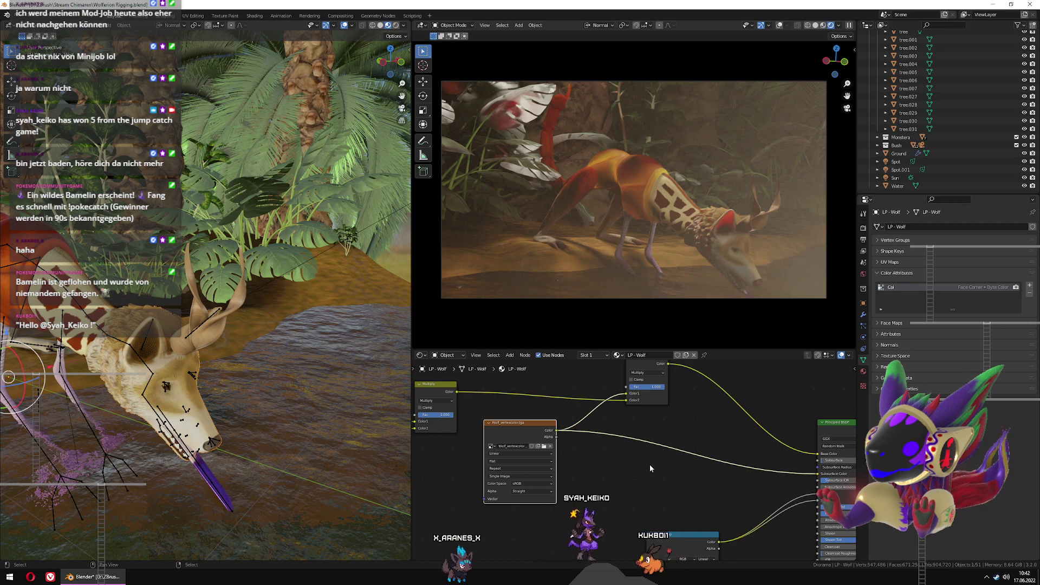
Set the first Subsurface Radius value of the wolf material's Principled BSDF to 0.5
middle_drag(670, 448, 525, 425)
scroll(615, 445, up, 7)
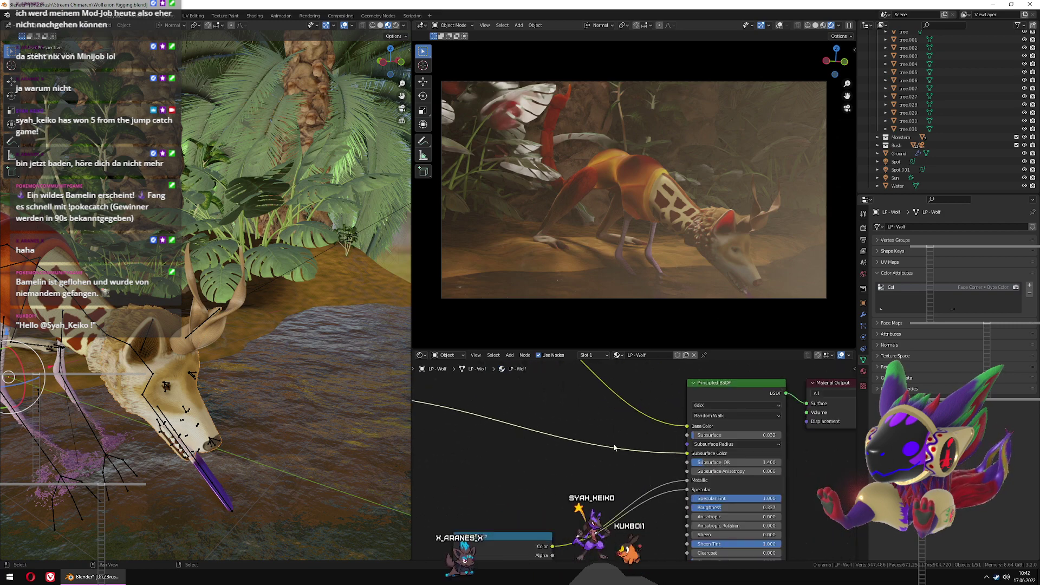
middle_drag(603, 440, 508, 456)
scroll(602, 451, up, 6)
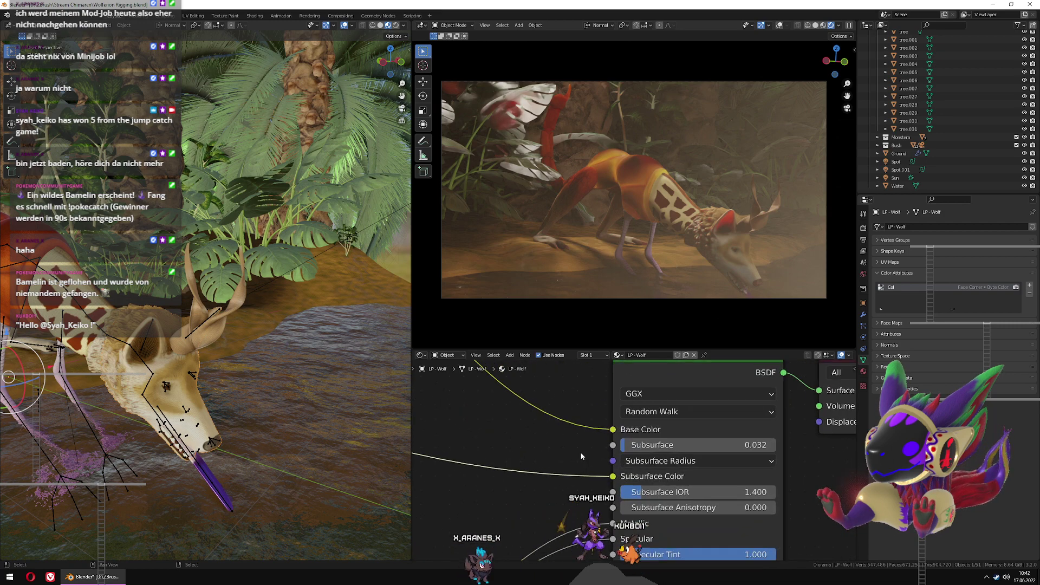
click(657, 461)
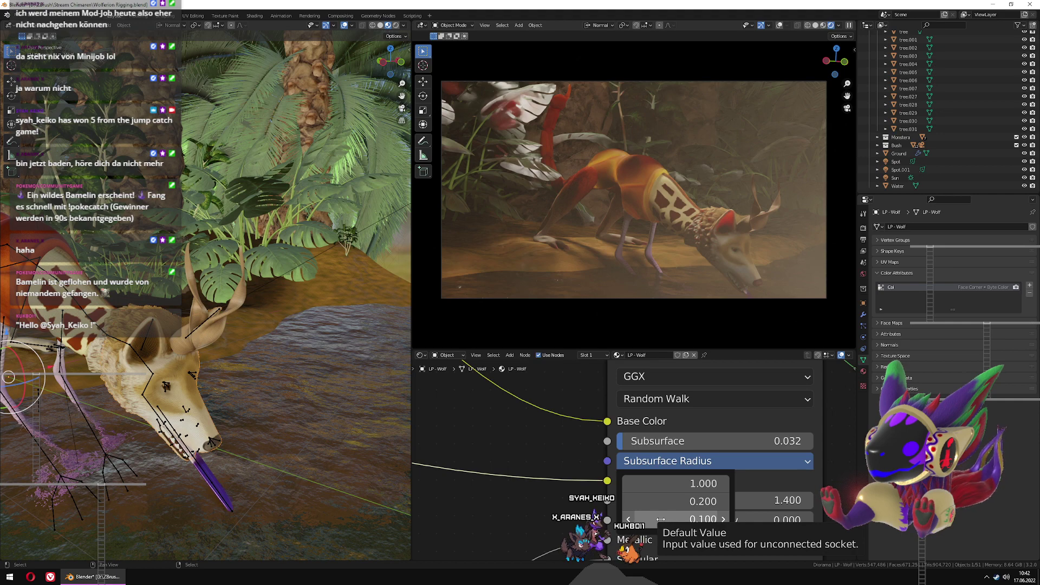
click(661, 486)
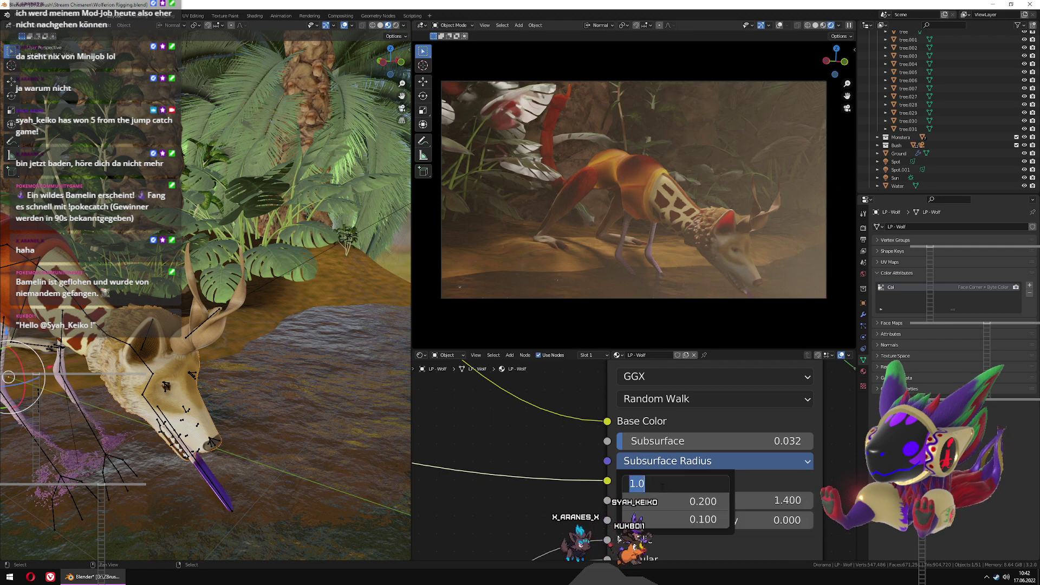
key(Left)
key(Delete)
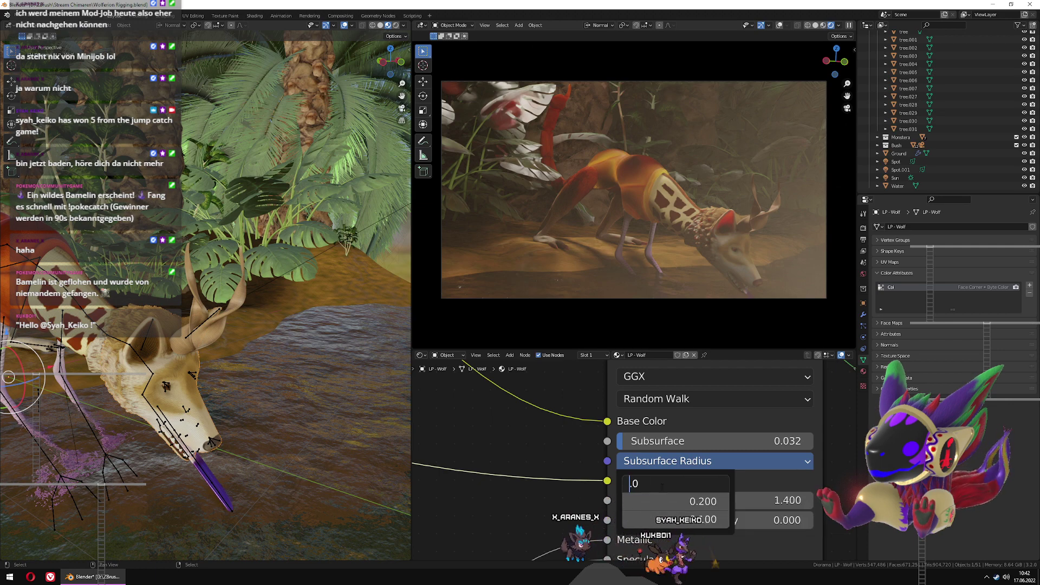
key(Delete)
key(Delete)
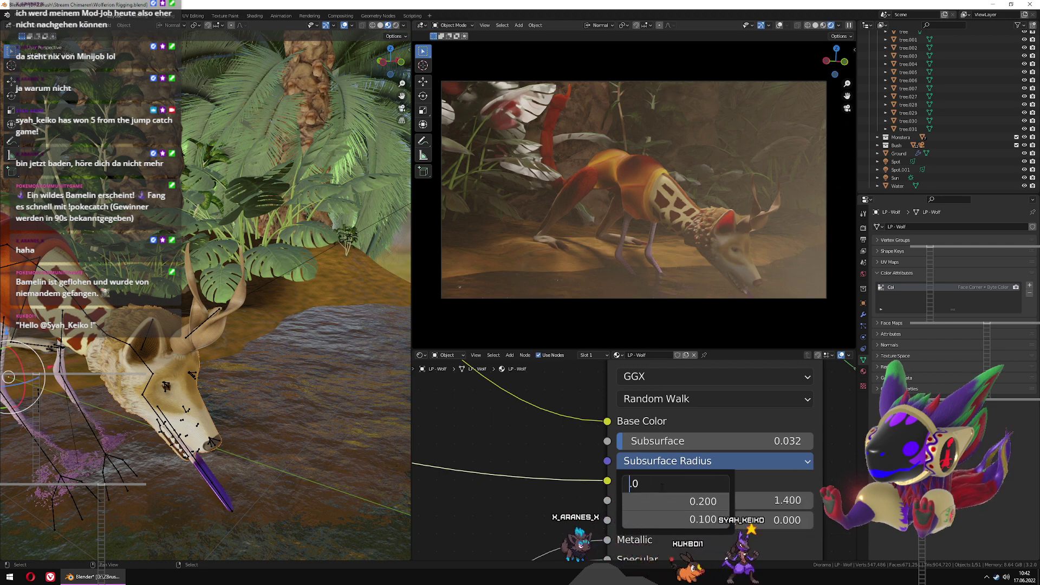
text(.5)
key(Return)
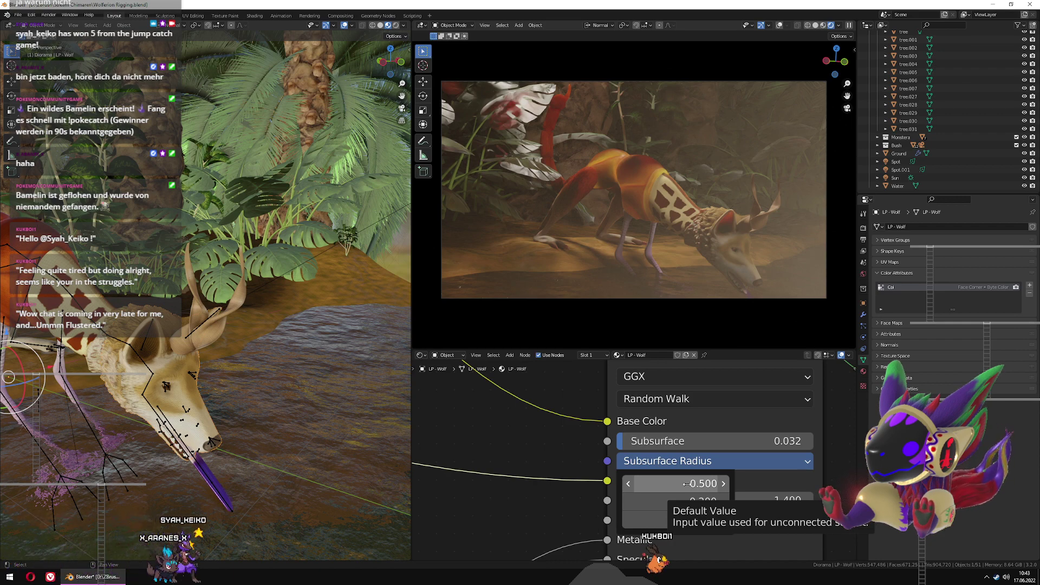
click(538, 452)
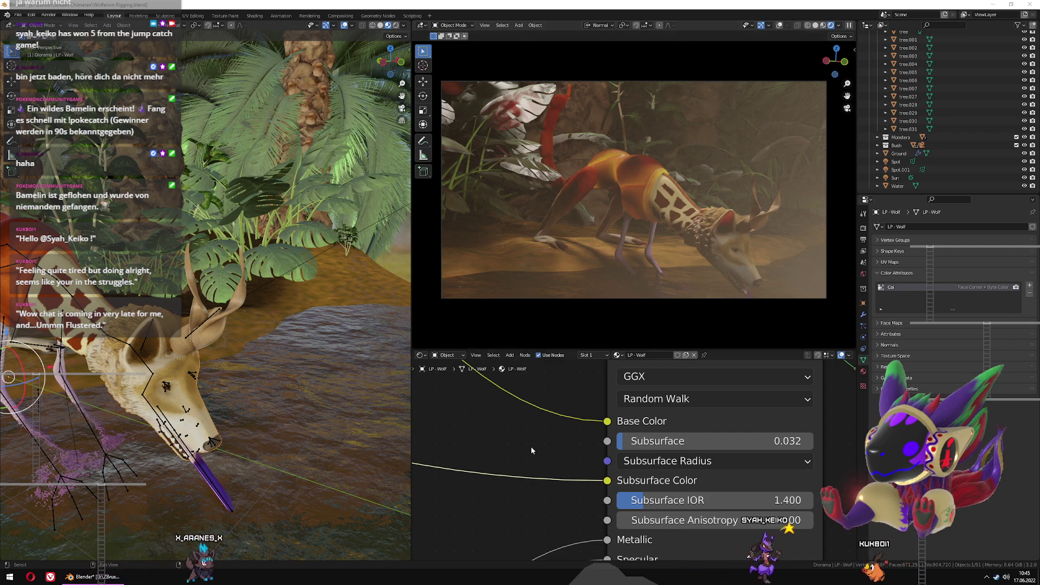
Set the wolf material's Subsurface to 0.02 and its first Subsurface Radius value to 0.45
click(704, 441)
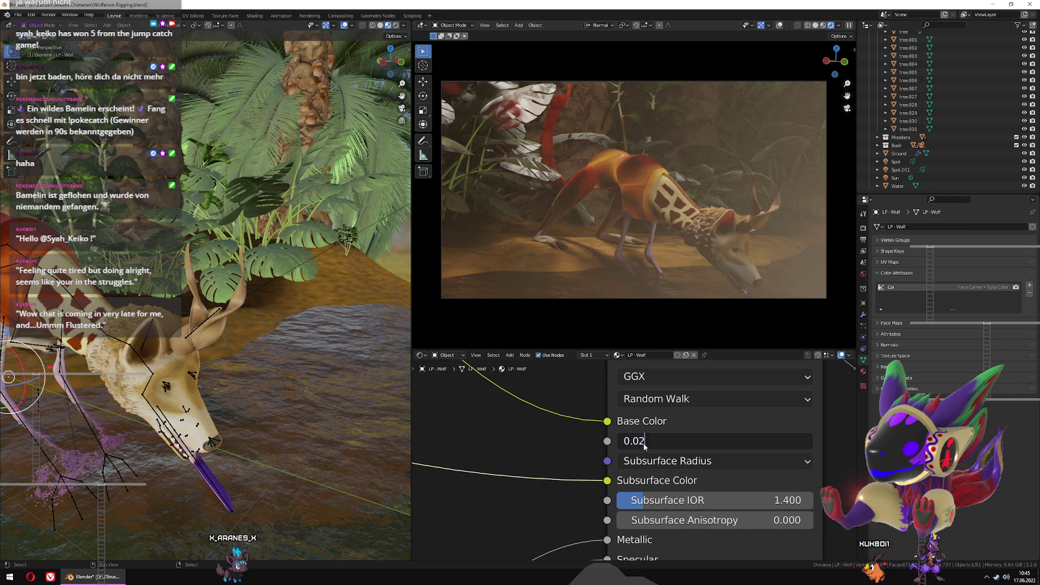
key(Return)
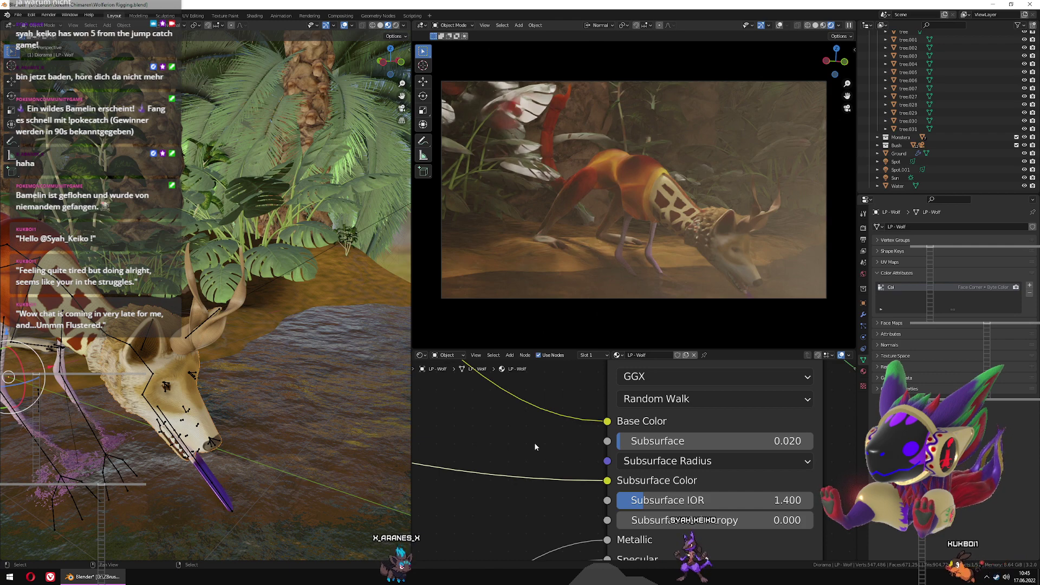
click(713, 461)
click(702, 482)
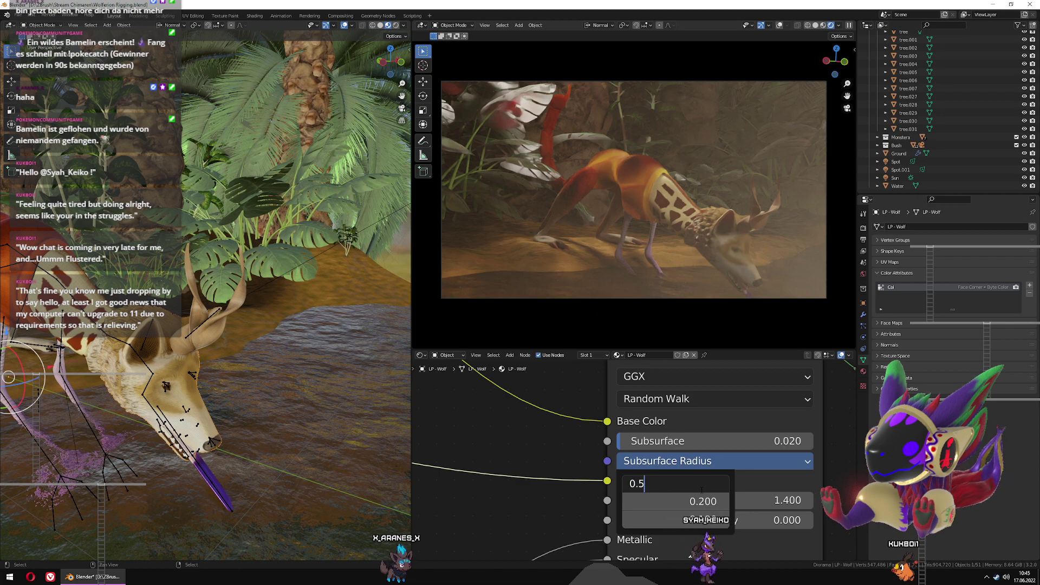
key(BackSpace)
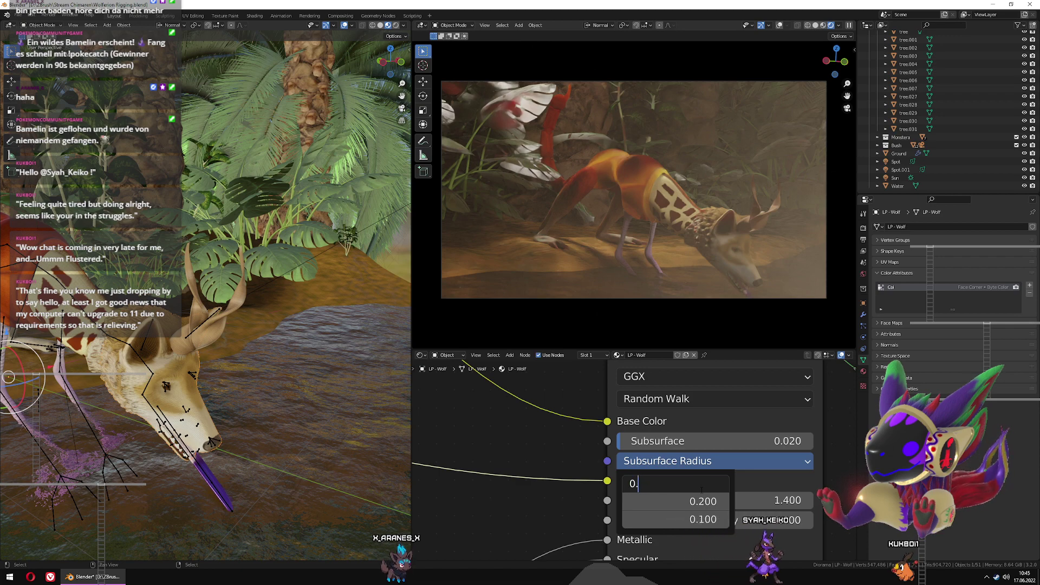
text(45)
key(Return)
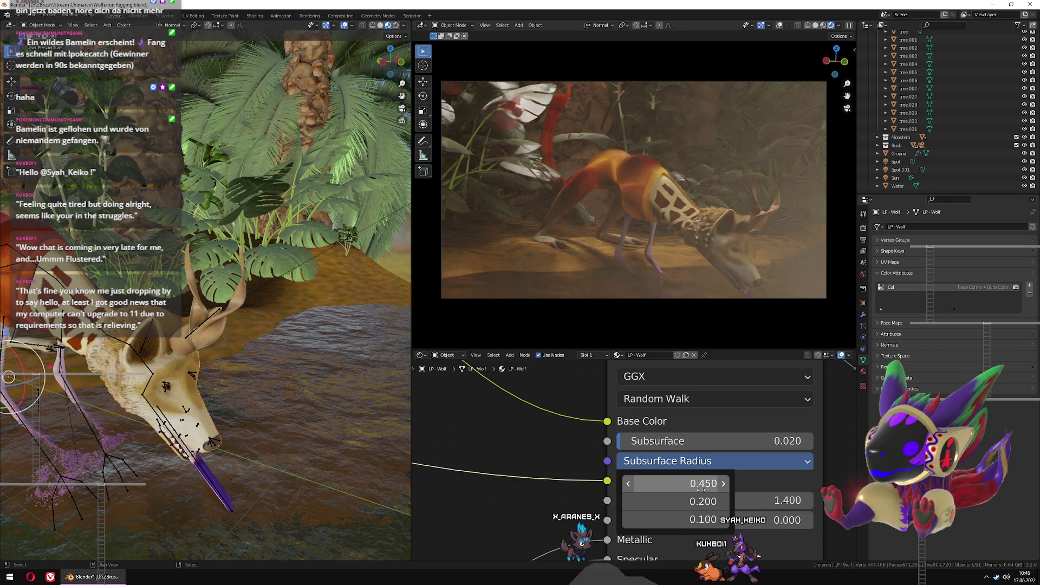
click(529, 443)
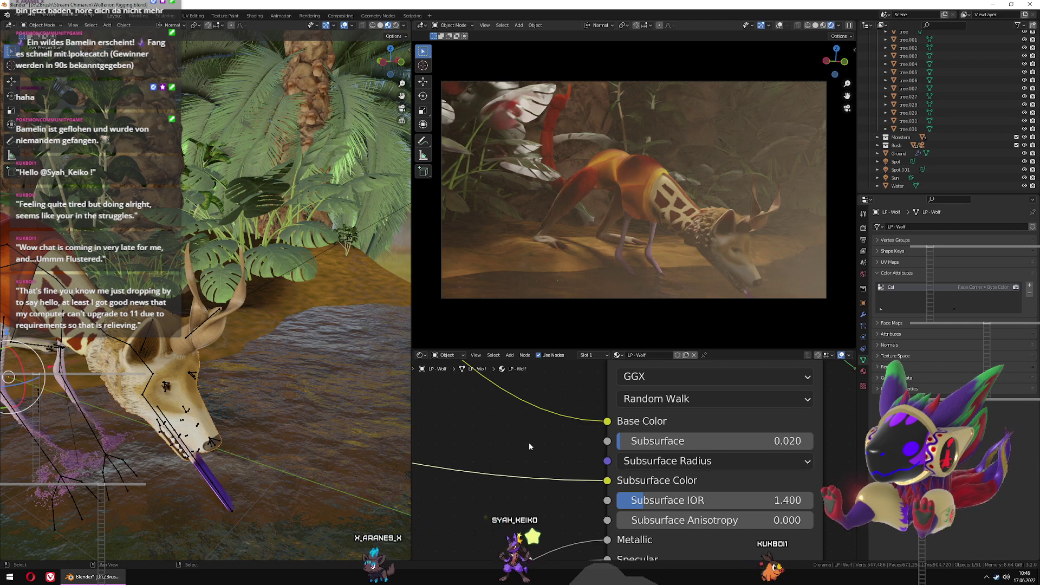
Select the pale tropical leaf plant beside the creature's tail in the camera view
scroll(220, 378, down, 3)
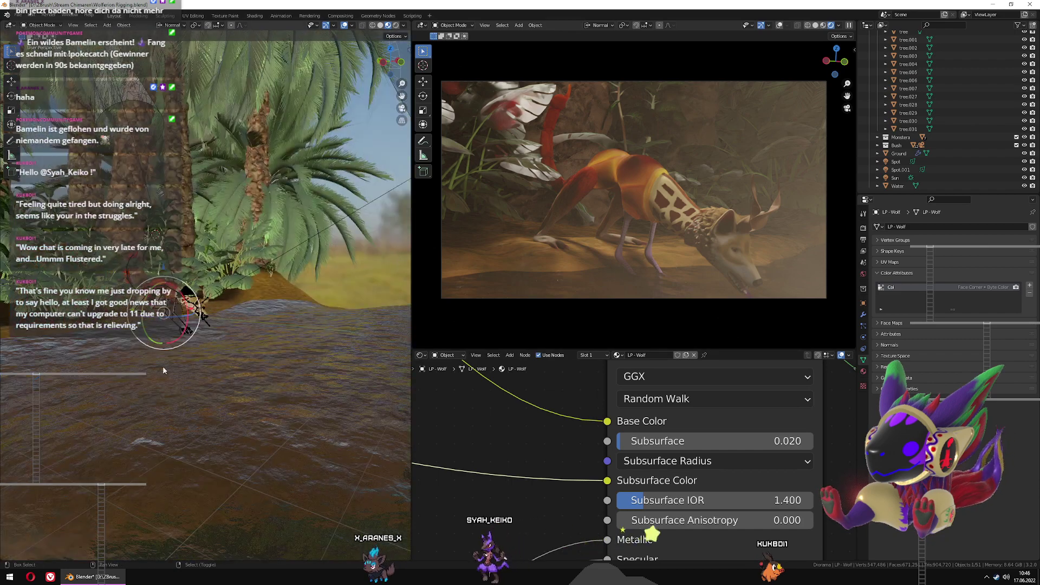
middle_drag(162, 366, 213, 402)
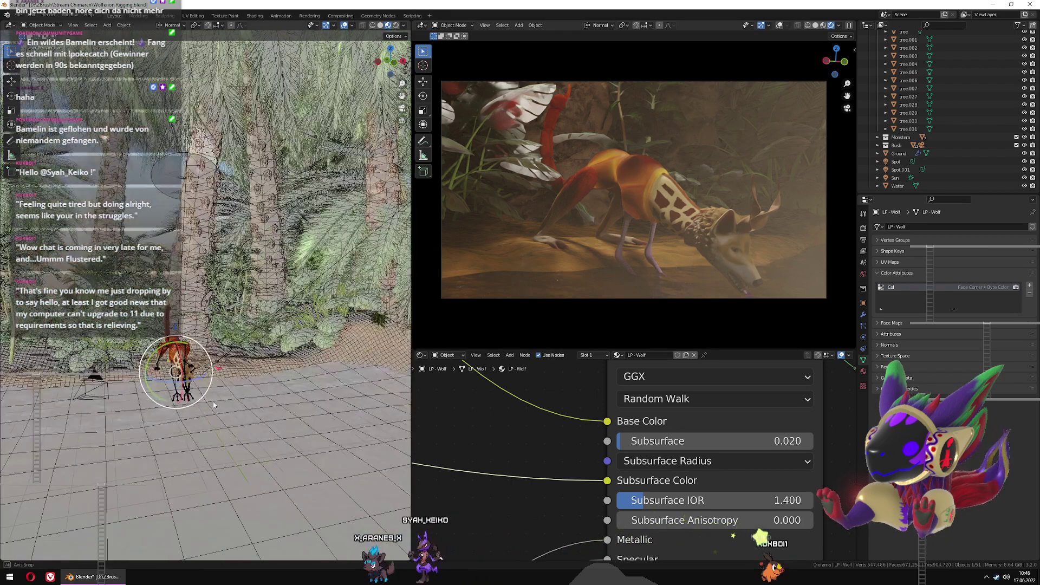
scroll(212, 401, up, 4)
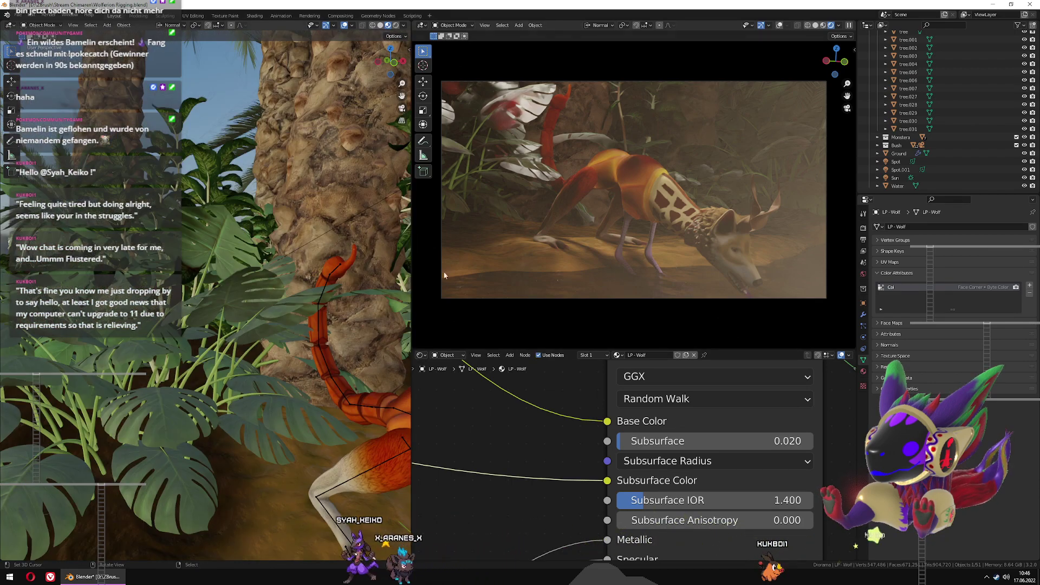
click(512, 106)
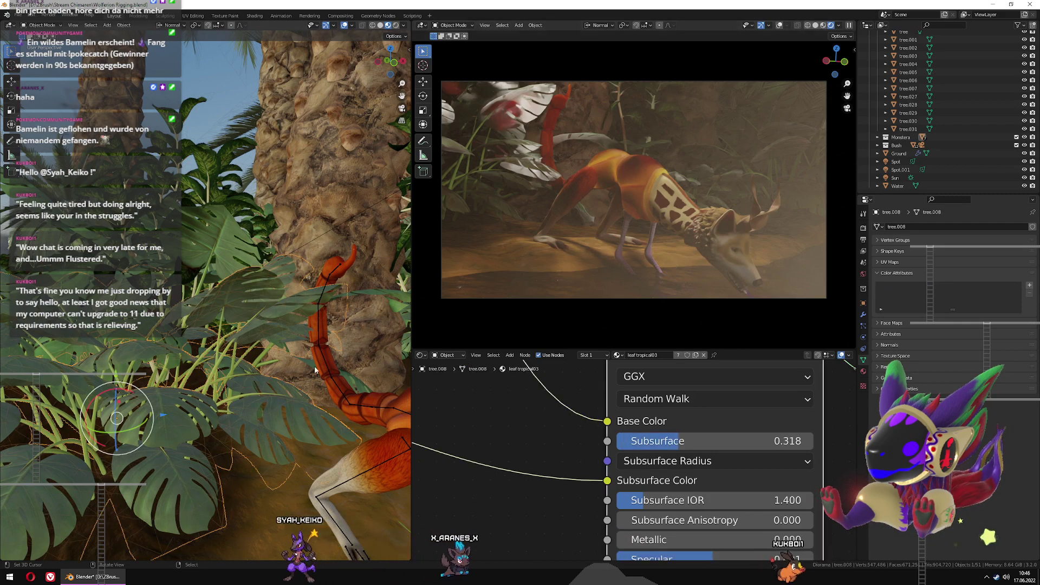
Examine the leaf tropical03 material's node tree, from its texture and Multiply nodes to the Principled BSDF's subsurface settings
middle_drag(255, 431, 215, 378)
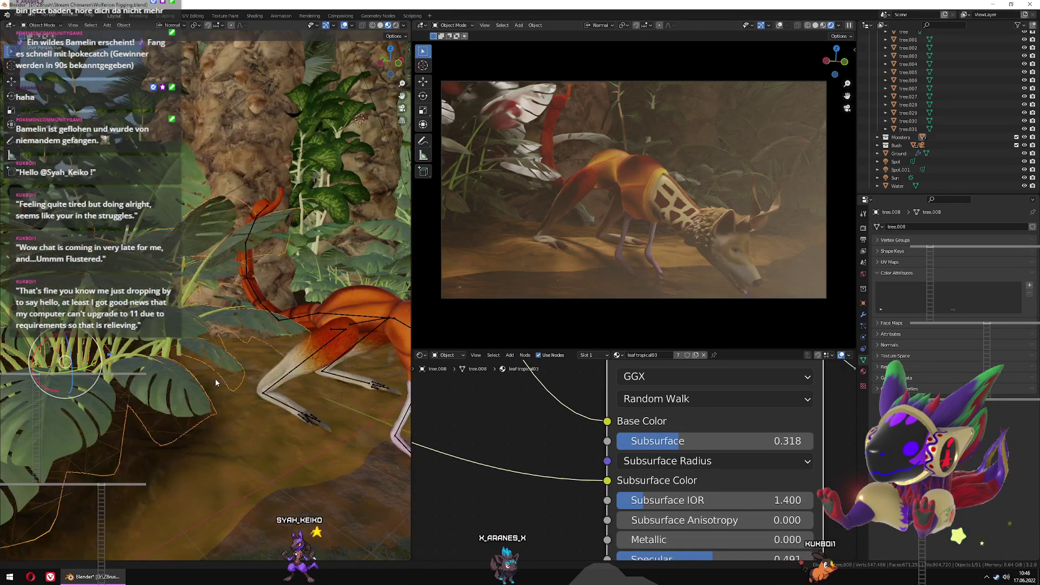
scroll(525, 433, down, 4)
scroll(540, 439, down, 3)
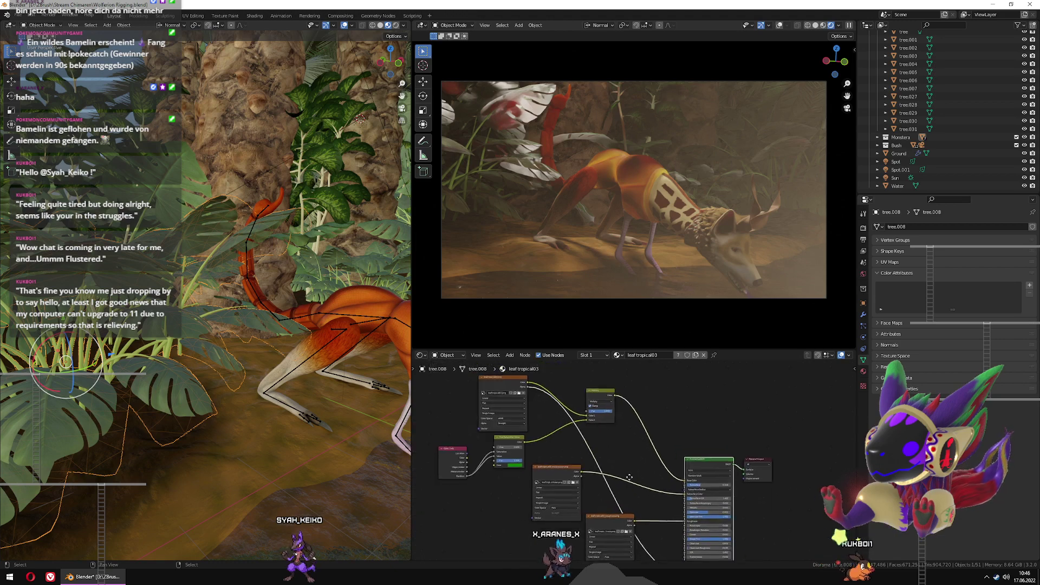
middle_drag(655, 476, 686, 456)
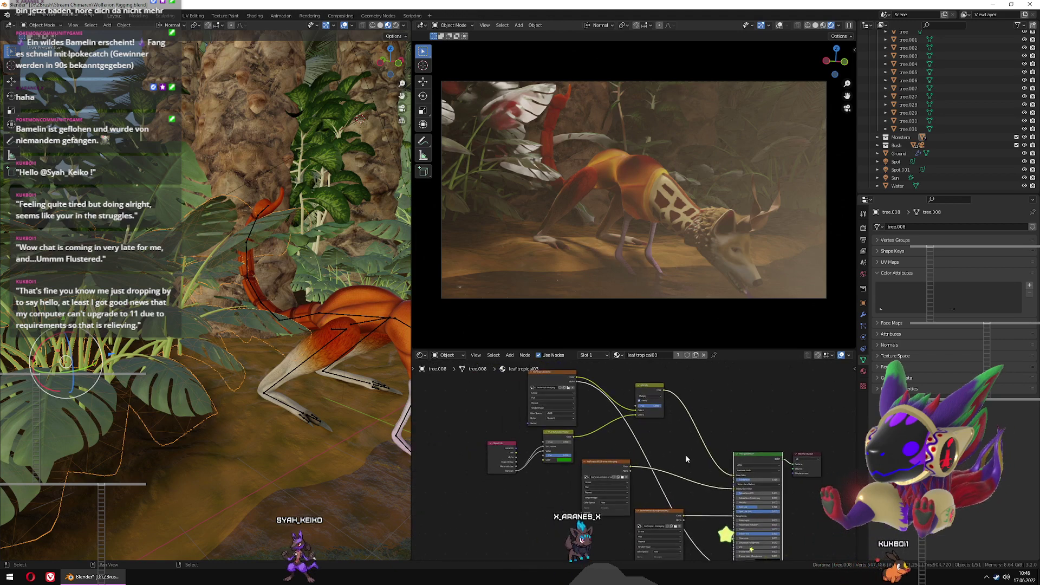
scroll(596, 458, up, 2)
scroll(595, 450, up, 2)
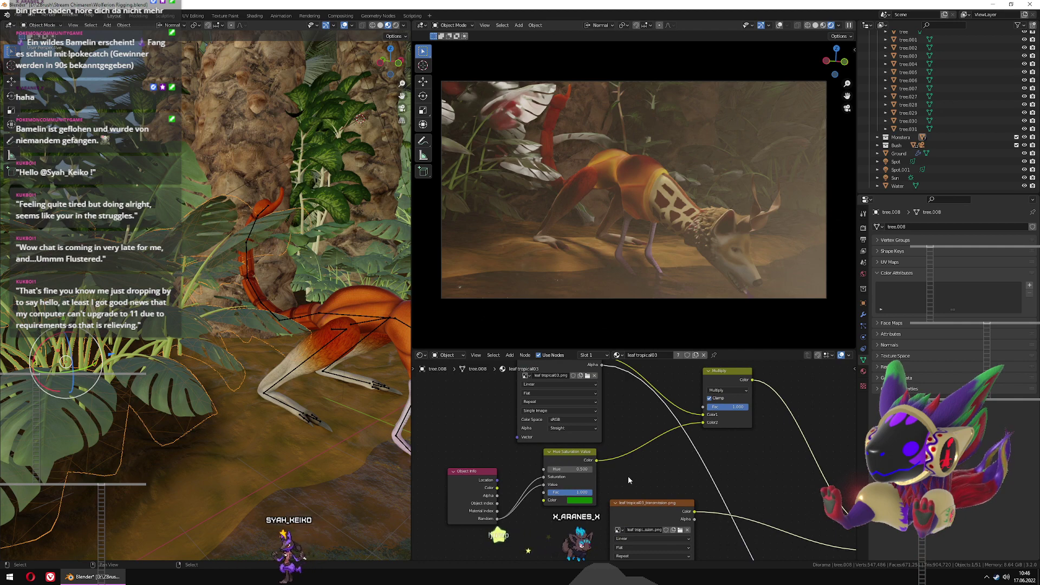
middle_drag(629, 476, 534, 481)
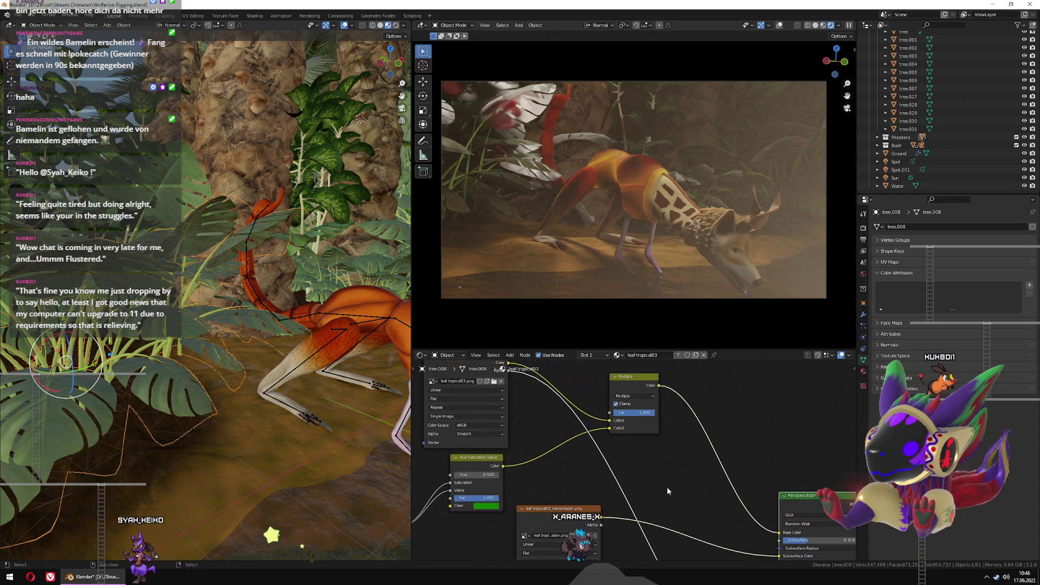
middle_drag(667, 487, 609, 448)
middle_drag(646, 485, 623, 452)
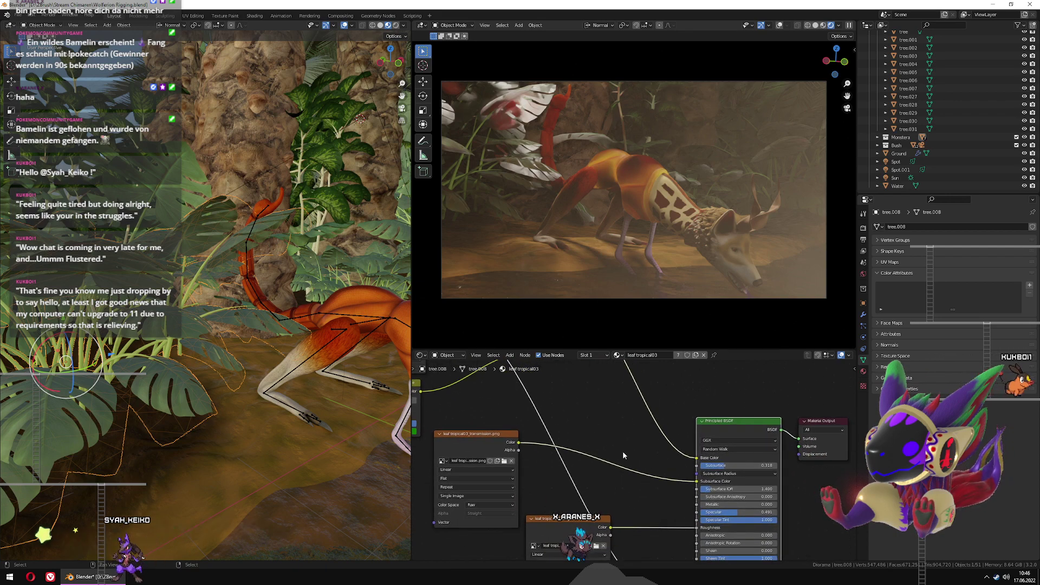
scroll(623, 451, up, 3)
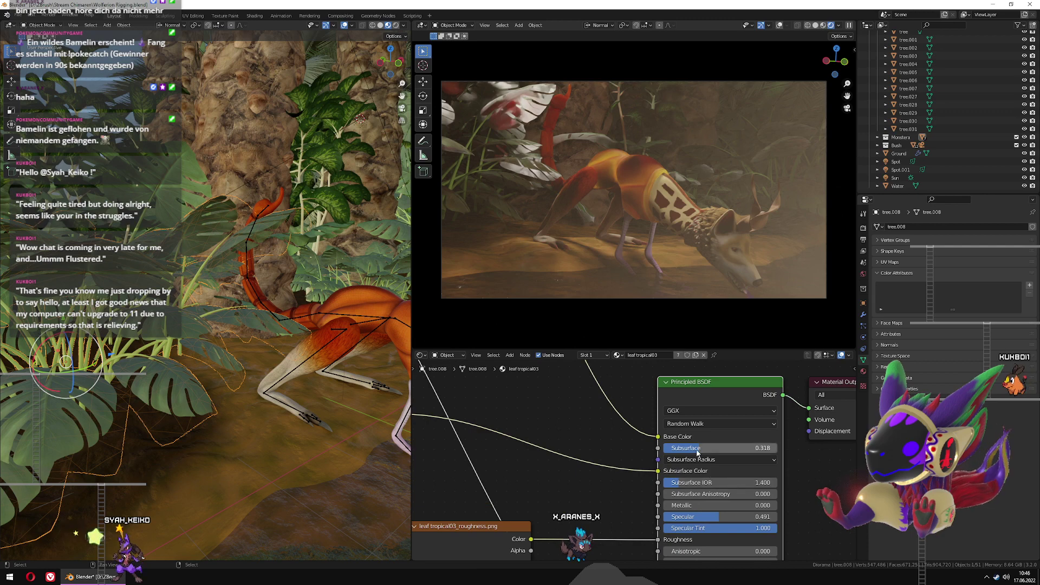
Disconnect the link feeding the leaf material's Subsurface Color and set Subsurface to 0.3 on the Principled BSDF
drag(697, 453, 666, 453)
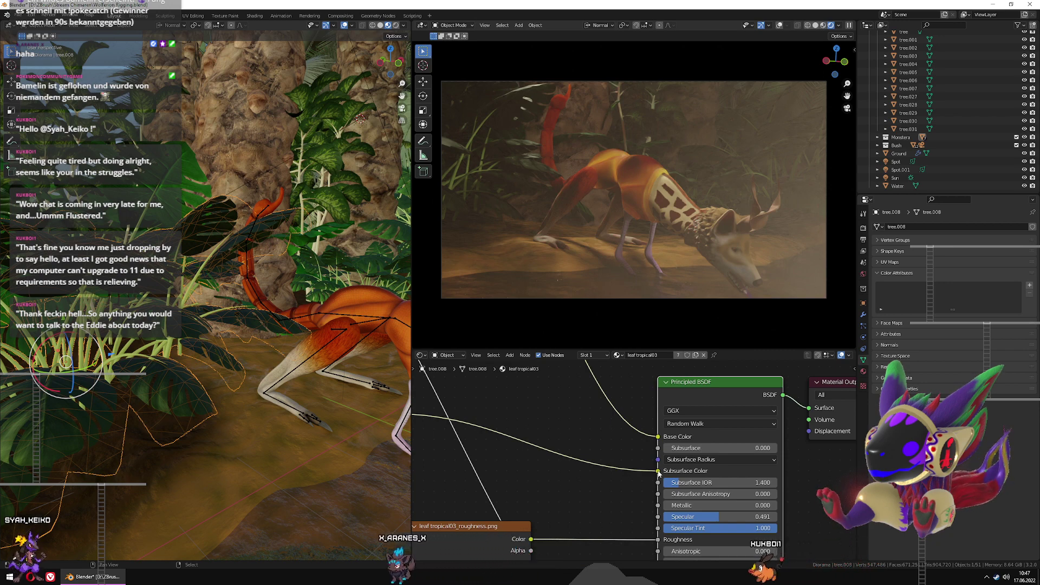
drag(659, 471, 595, 447)
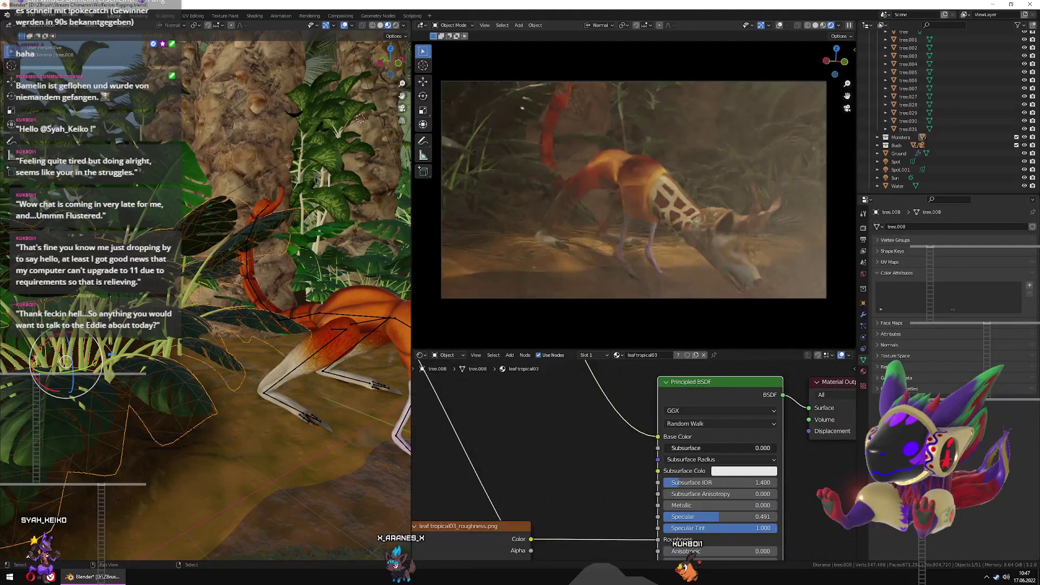
text(0.3)
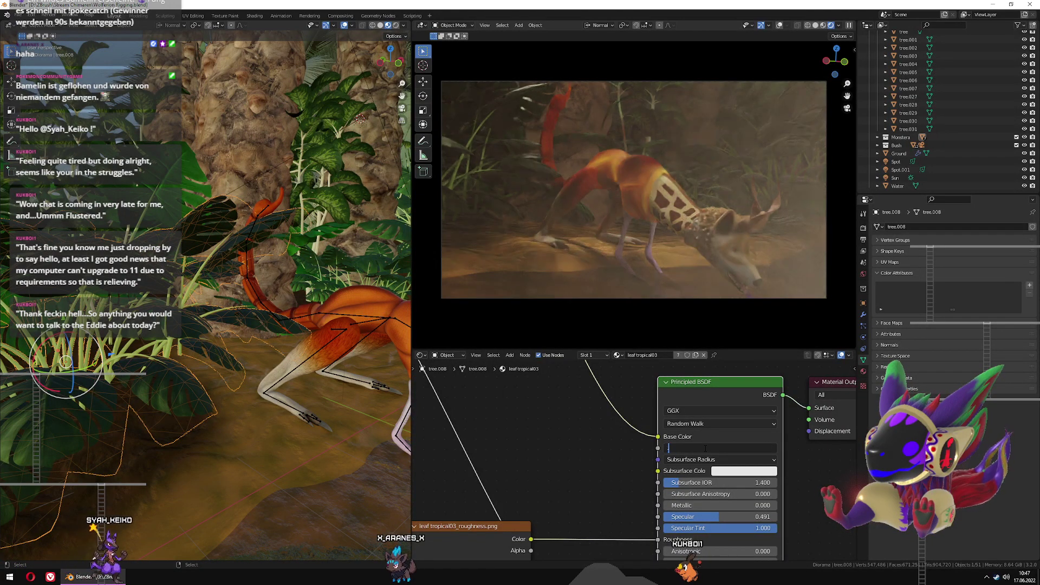
key(Return)
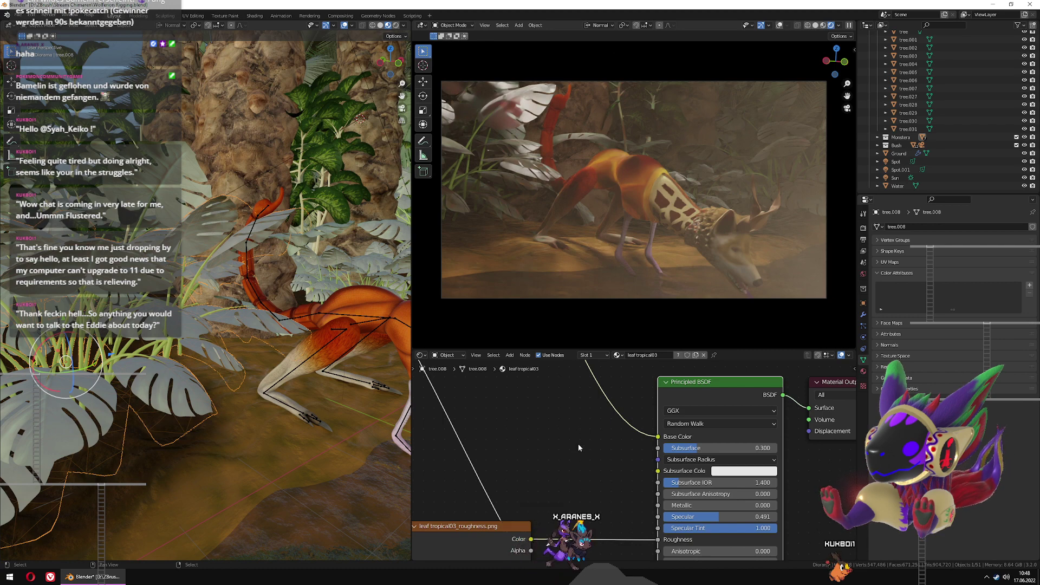
Set the leaf material's Subsurface Color to a dark, fully saturated green with a hue of 0.332
click(744, 470)
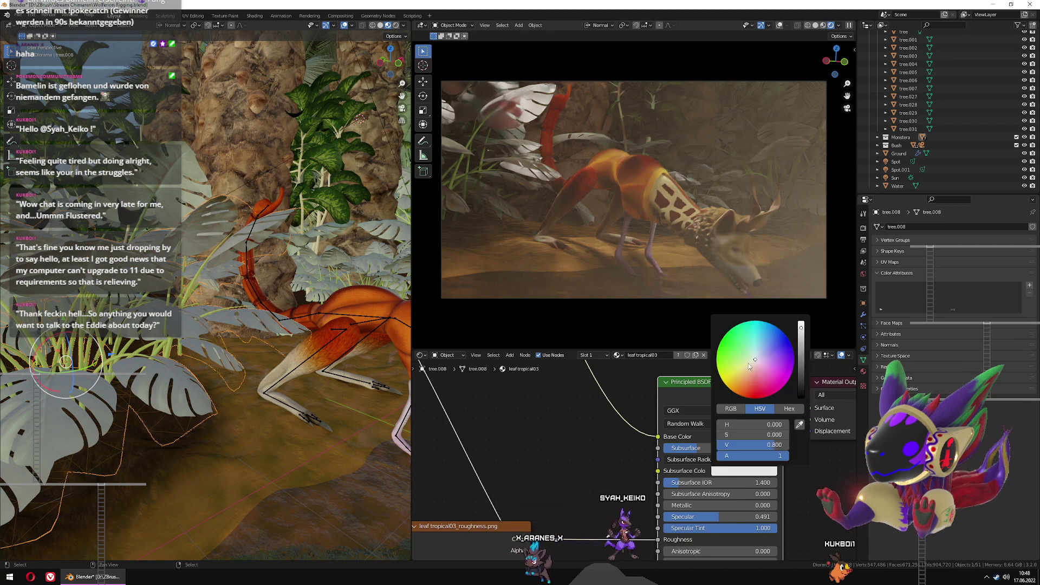
drag(749, 362, 719, 342)
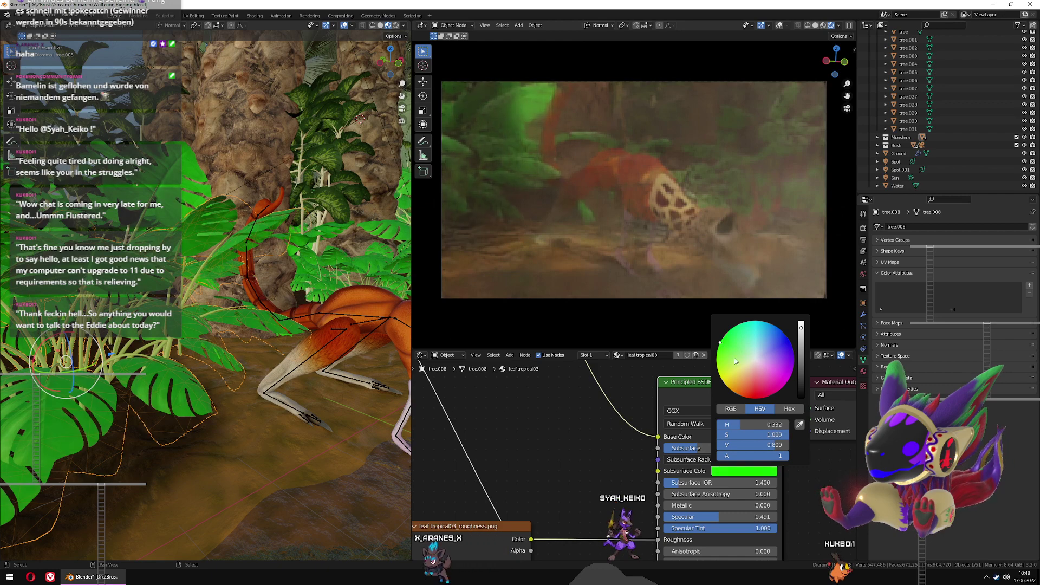
drag(802, 341, 803, 369)
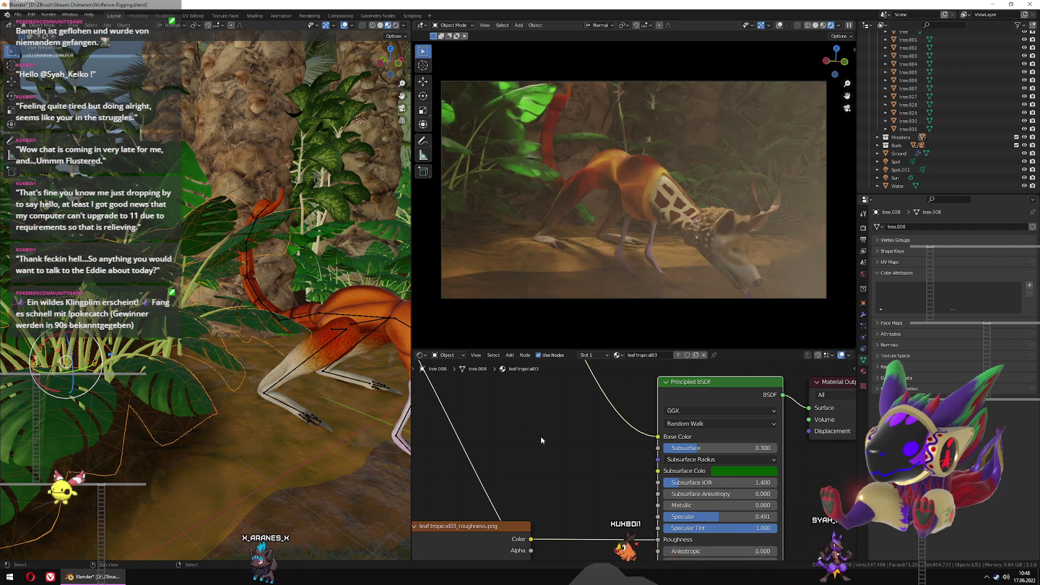
Connect the leaf tropical03 image texture directly to the Subsurface Color of the Principled BSDF
scroll(540, 440, down, 3)
scroll(541, 439, down, 3)
middle_drag(545, 421, 609, 483)
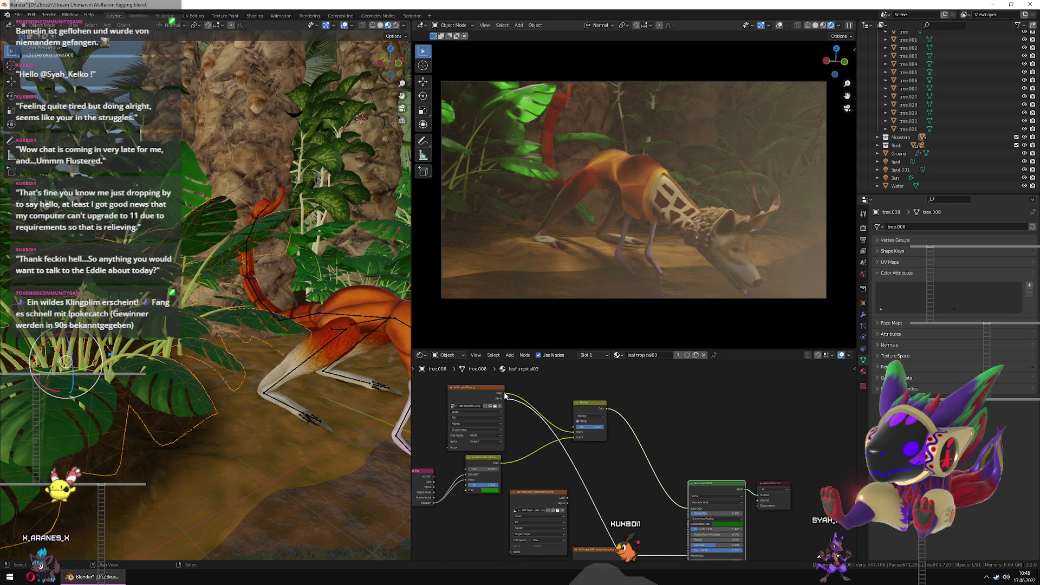
drag(505, 396, 688, 523)
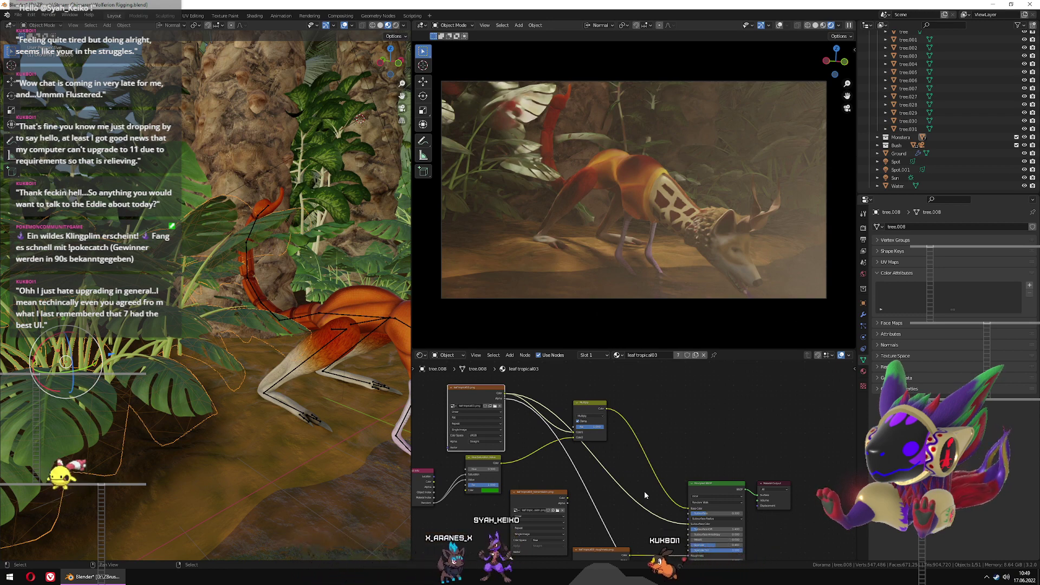
Add a Mix color node and insert it into the link between the leaf texture and Subsurface Color
scroll(641, 478, up, 2)
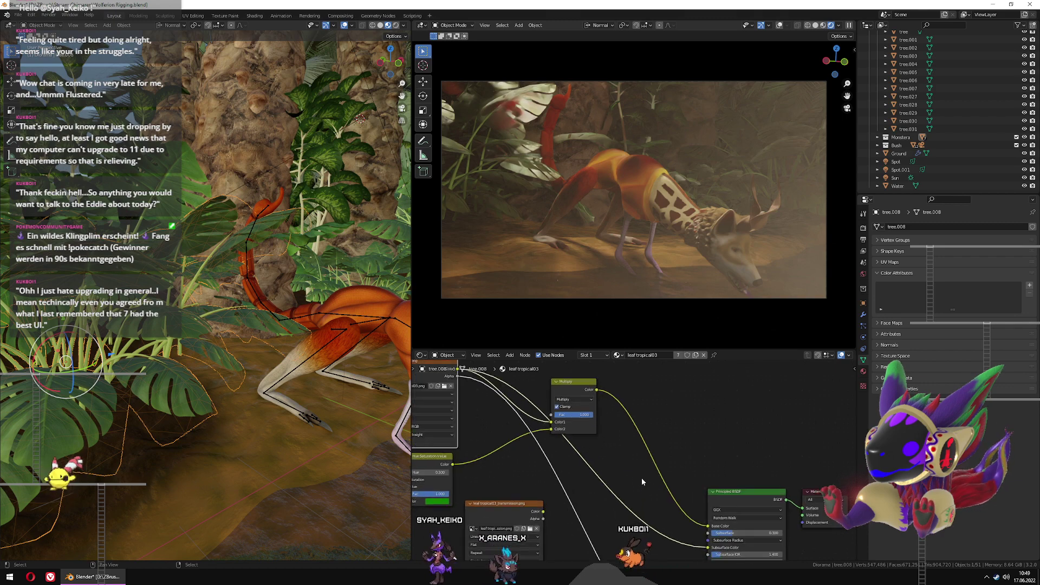
middle_drag(641, 477, 648, 457)
key(shift+a)
click(651, 452)
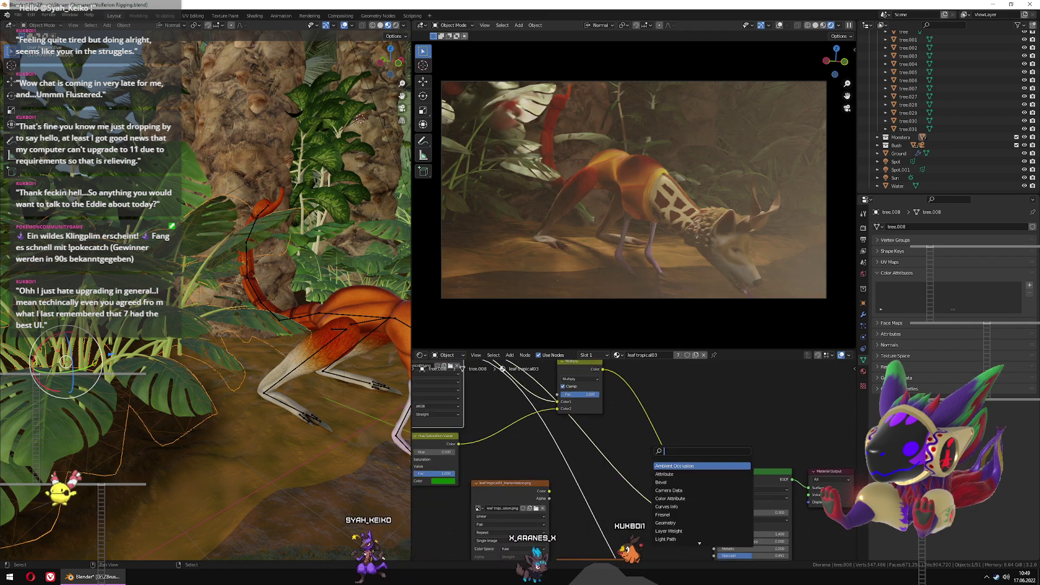
text(mix)
key(Return)
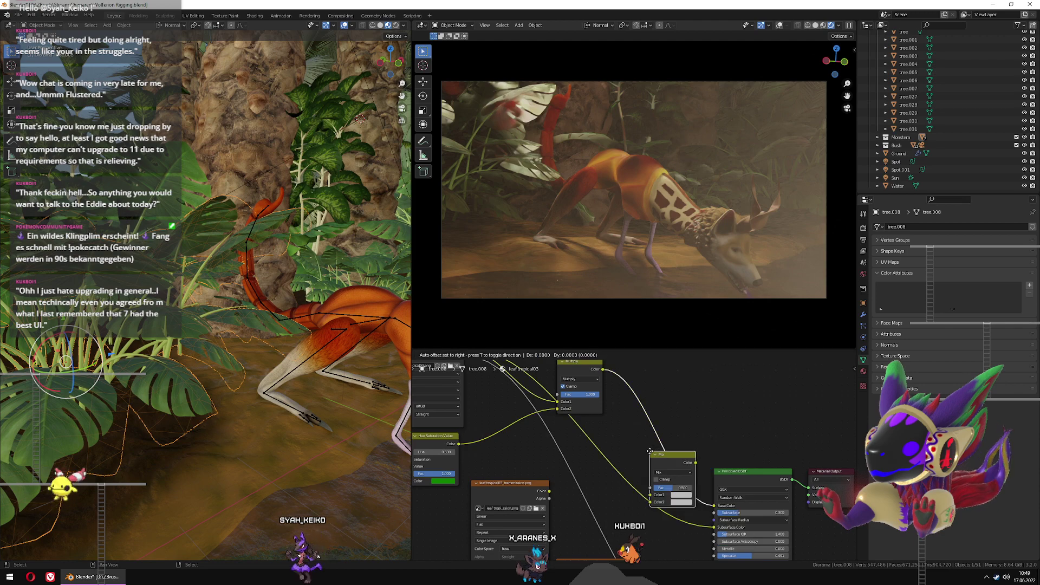
click(640, 443)
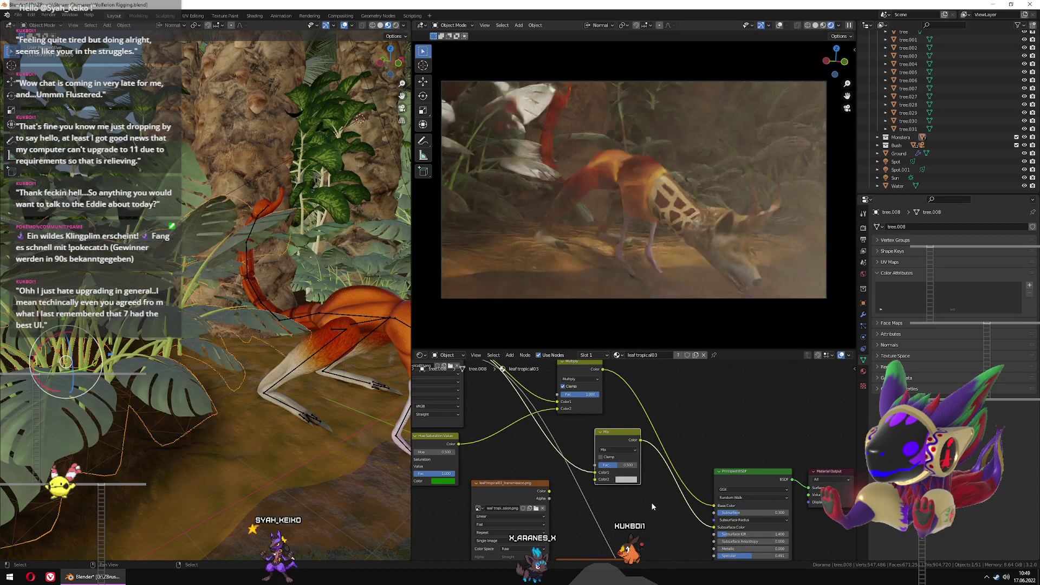
Change the new Mix node's blending mode to Multiply
middle_drag(654, 496, 670, 472)
scroll(633, 462, up, 1)
click(641, 421)
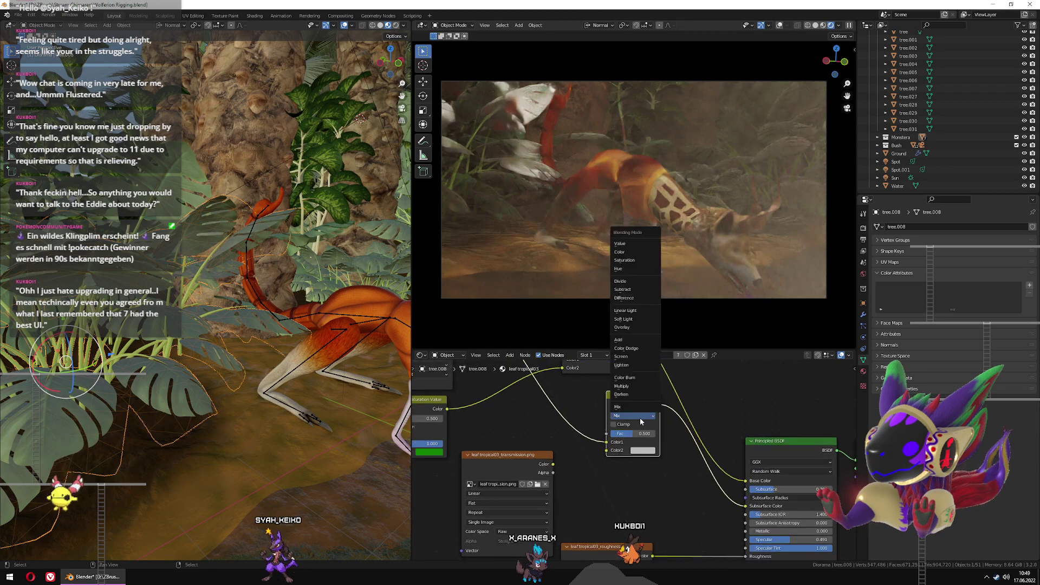
key(m)
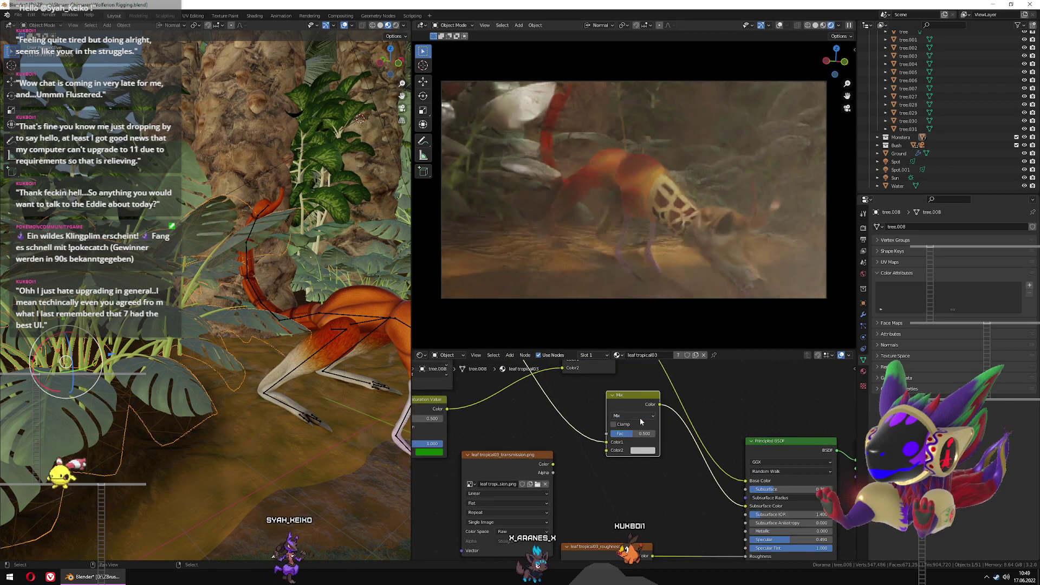
click(638, 414)
key(u)
key(Return)
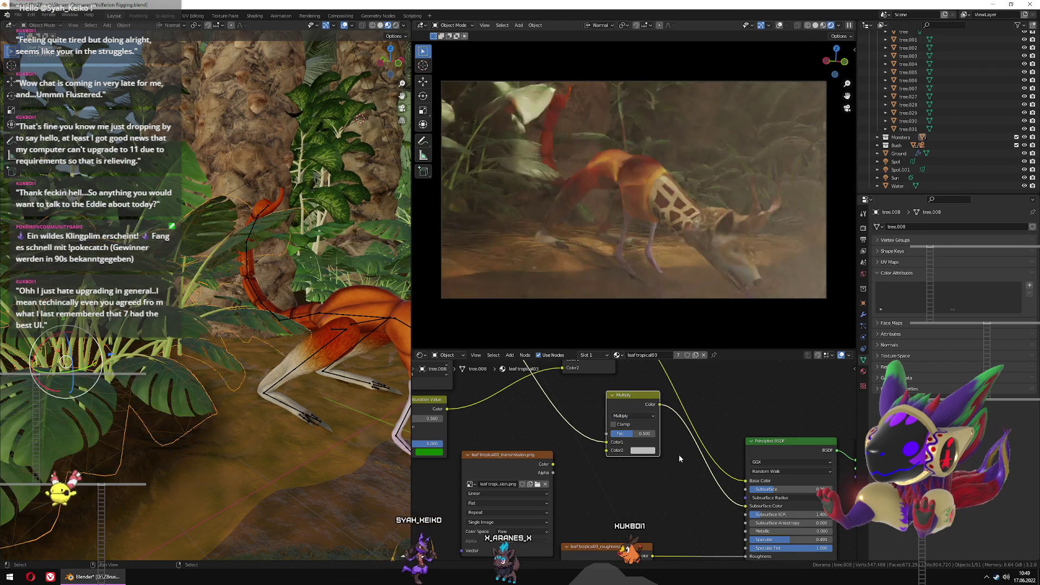
Reposition the leaf tropical03 transmission texture node and connect its Color output to Color2 of the new Multiply node
scroll(600, 478, down, 1)
middle_drag(600, 478, 662, 433)
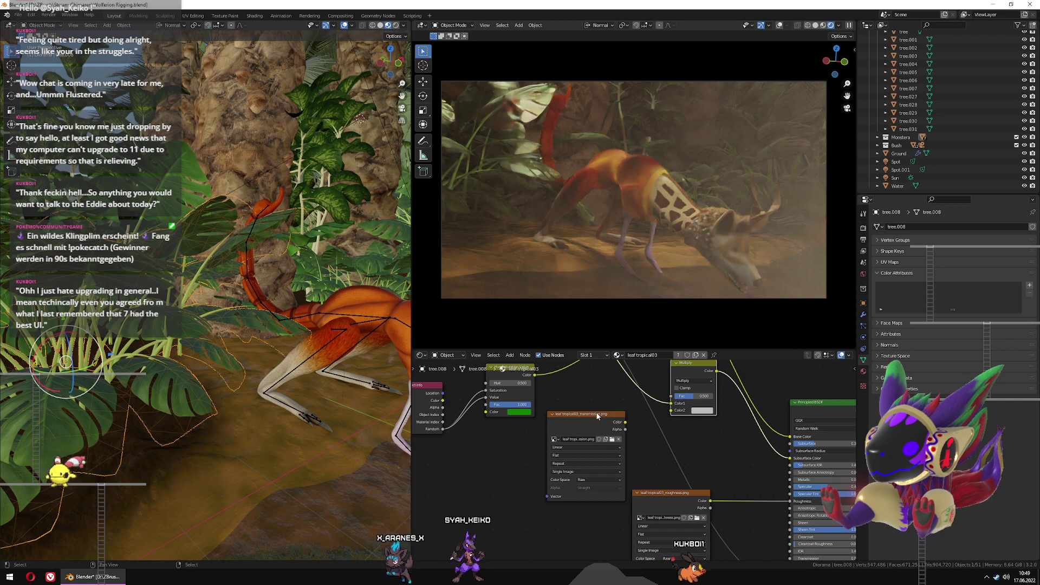
drag(598, 416, 670, 413)
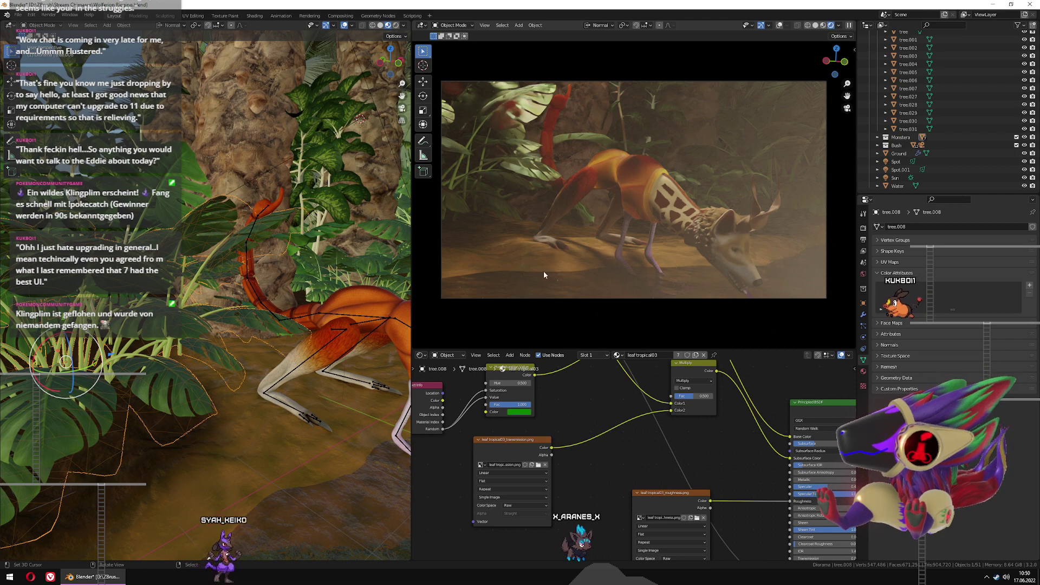
Set the second Subsurface Radius value of the leaf material's Principled BSDF to 0
middle_drag(702, 432, 597, 447)
scroll(588, 466, up, 6)
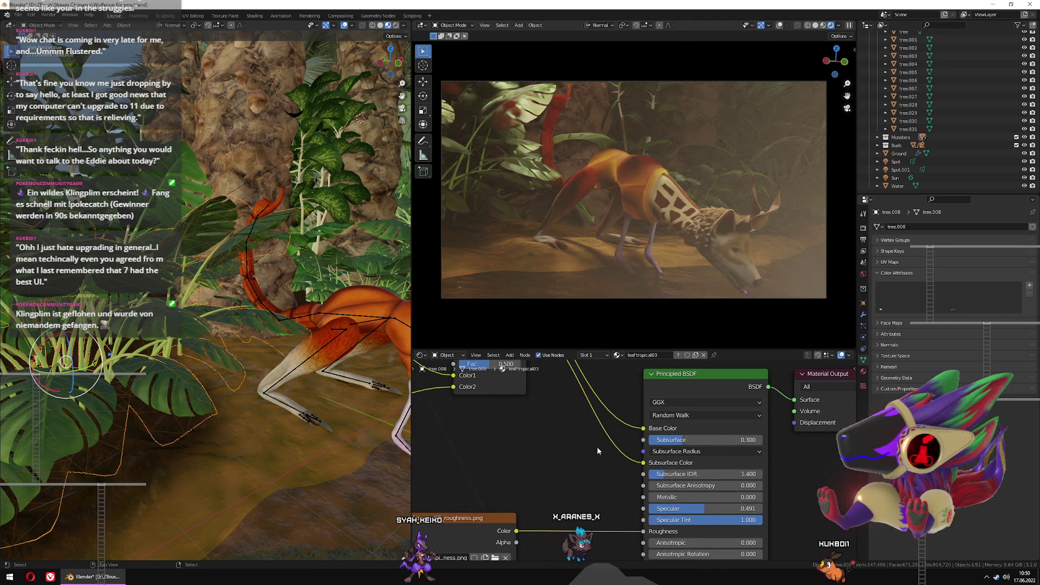
click(698, 452)
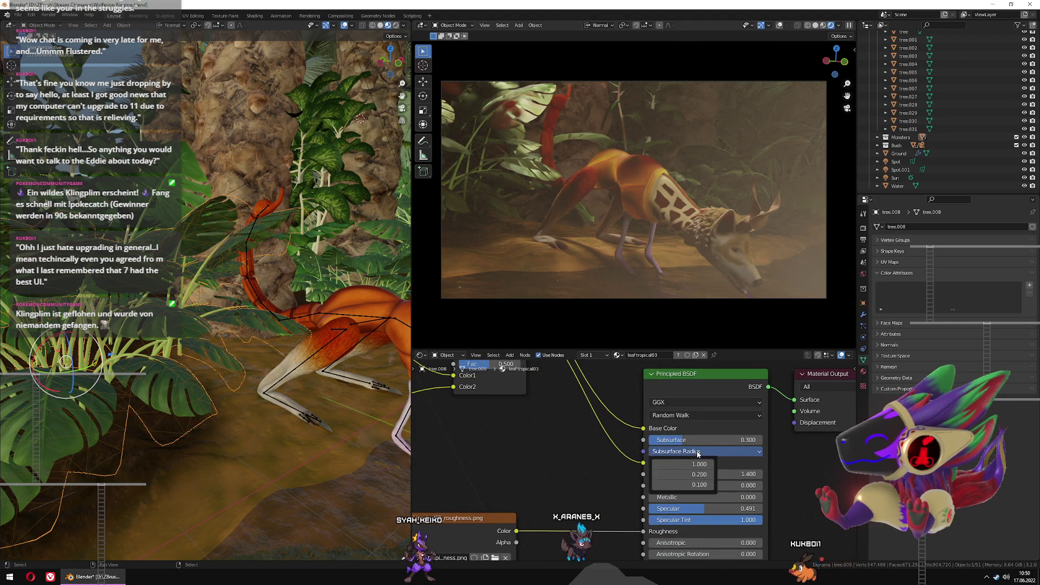
click(680, 474)
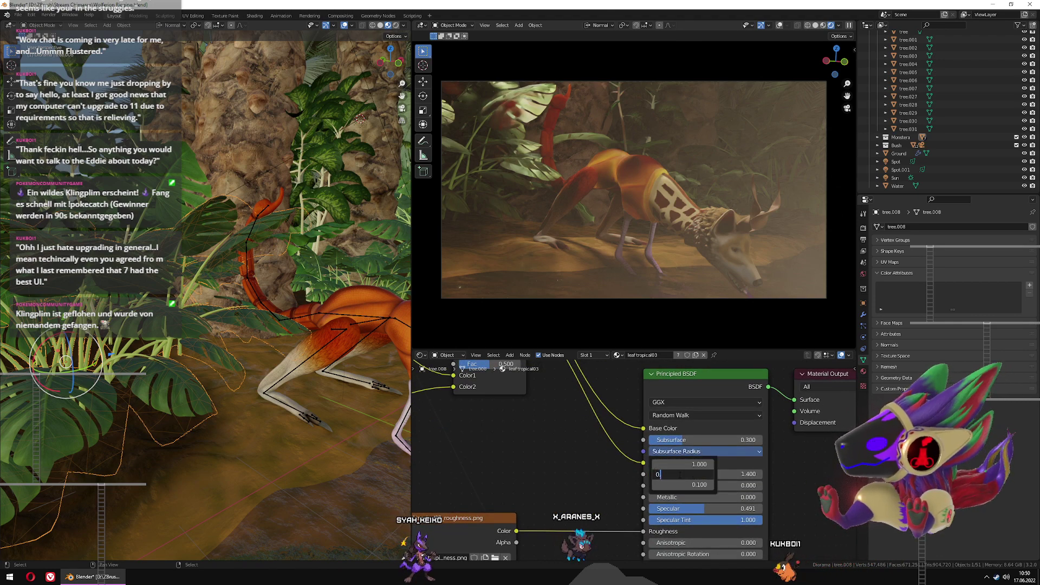
text(0.0)
key(Return)
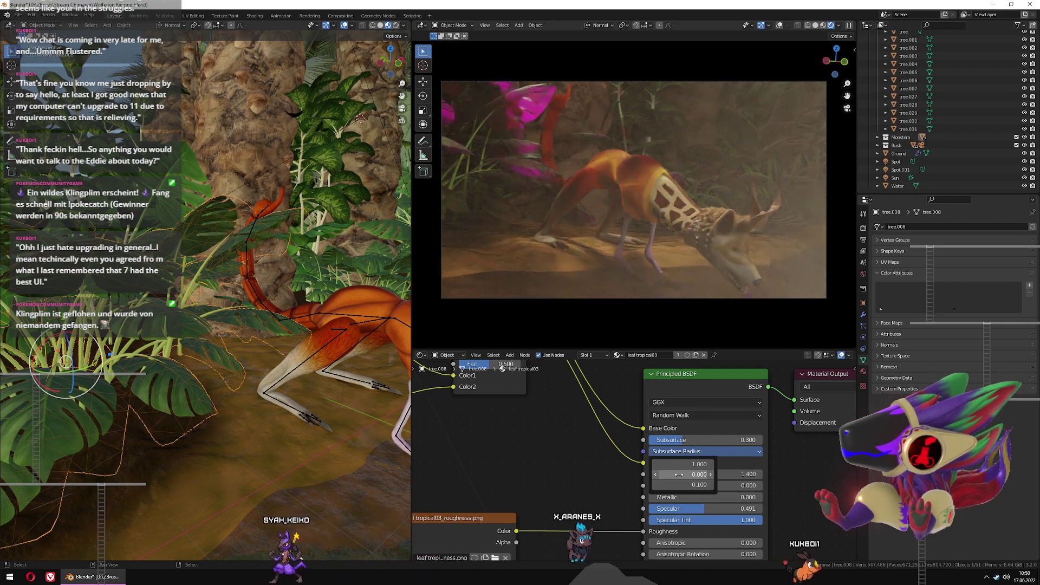
Set the second and third Subsurface Radius values of the leaf material to 1
click(679, 474)
text(1)
key(Return)
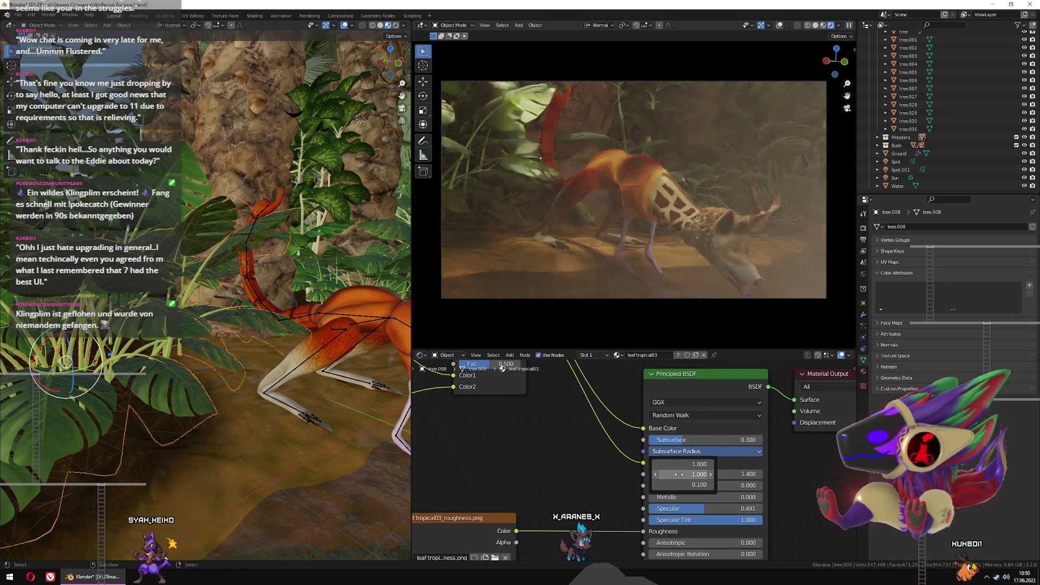
click(678, 484)
text(1)
key(Return)
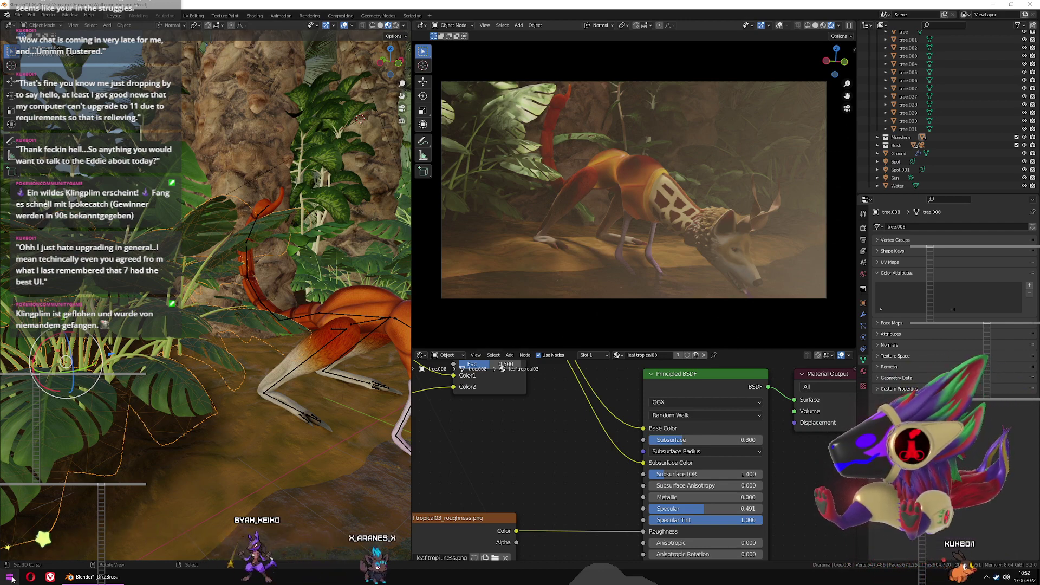
key(super)
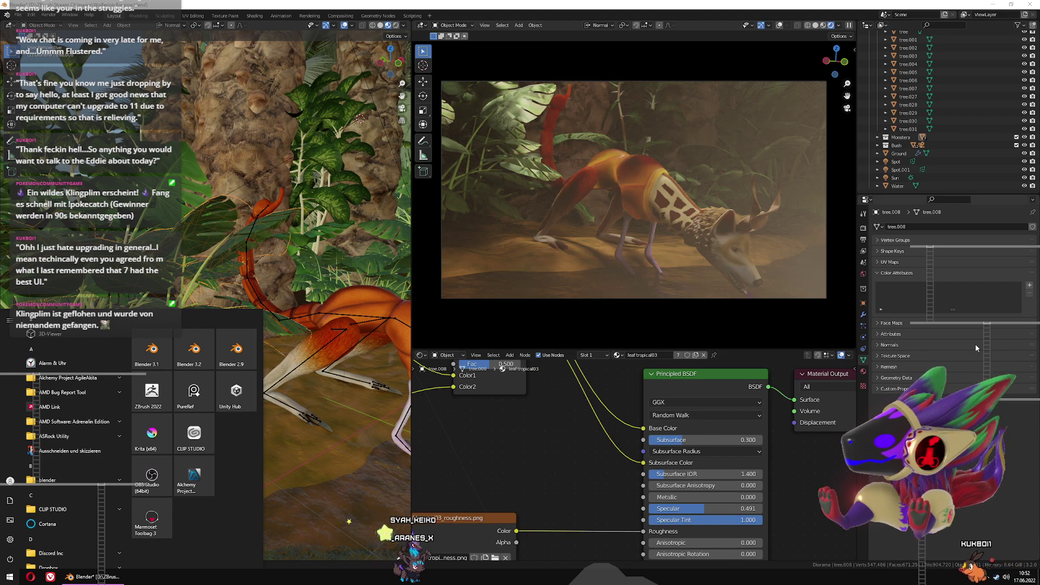
click(632, 4)
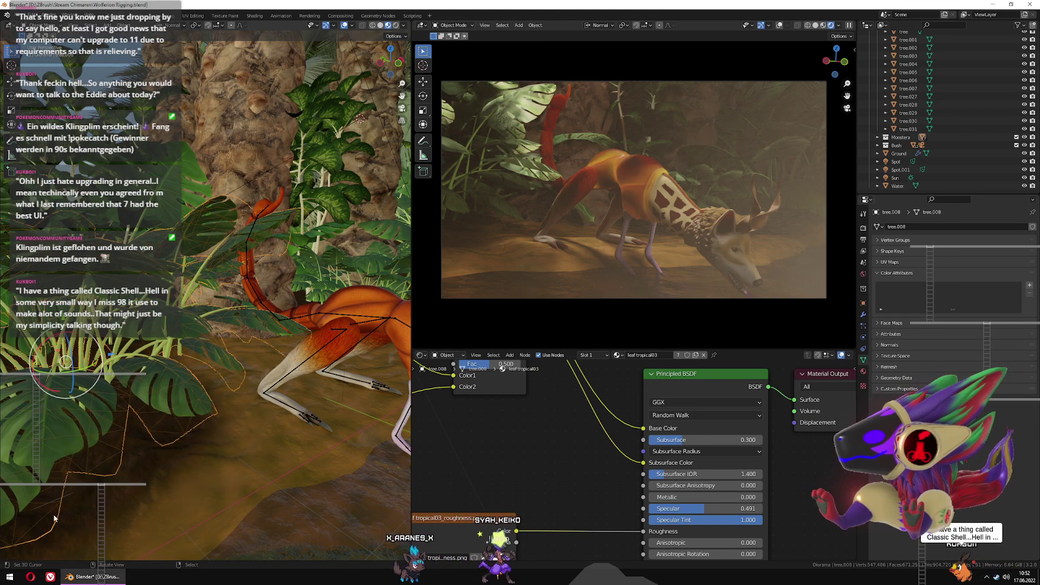
click(9, 578)
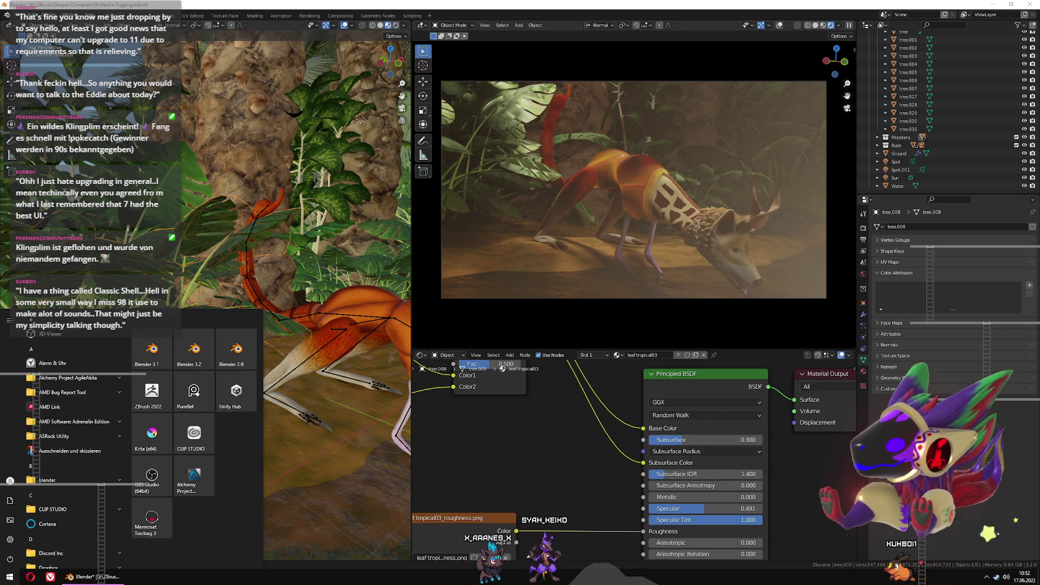
key(super)
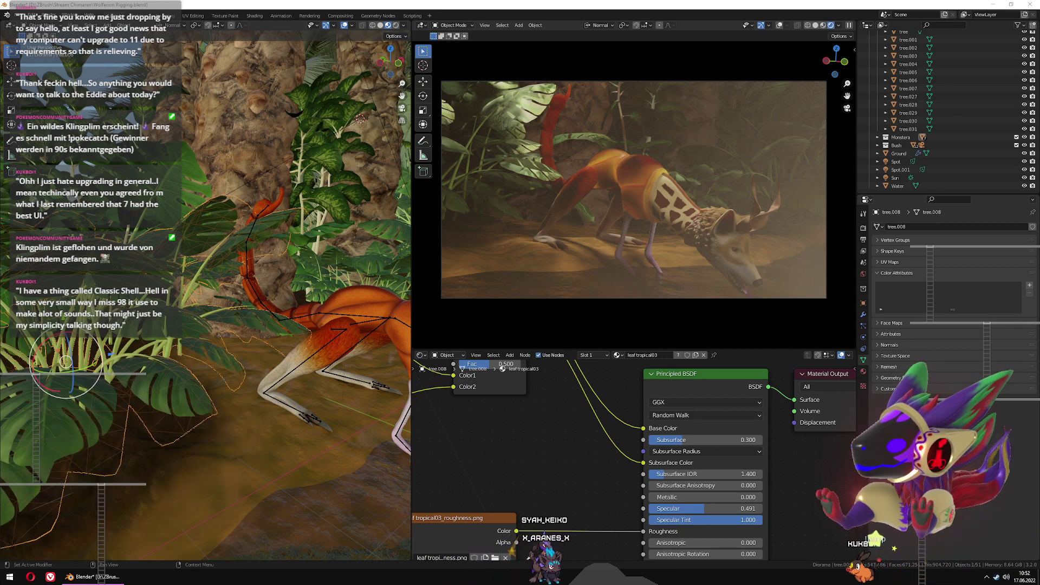
key(super)
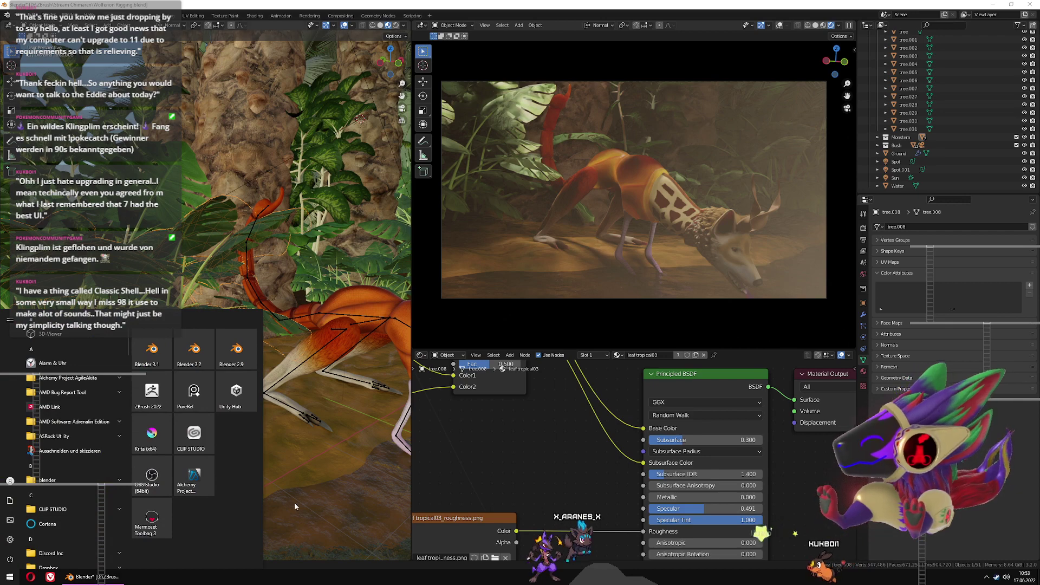
right_click(163, 349)
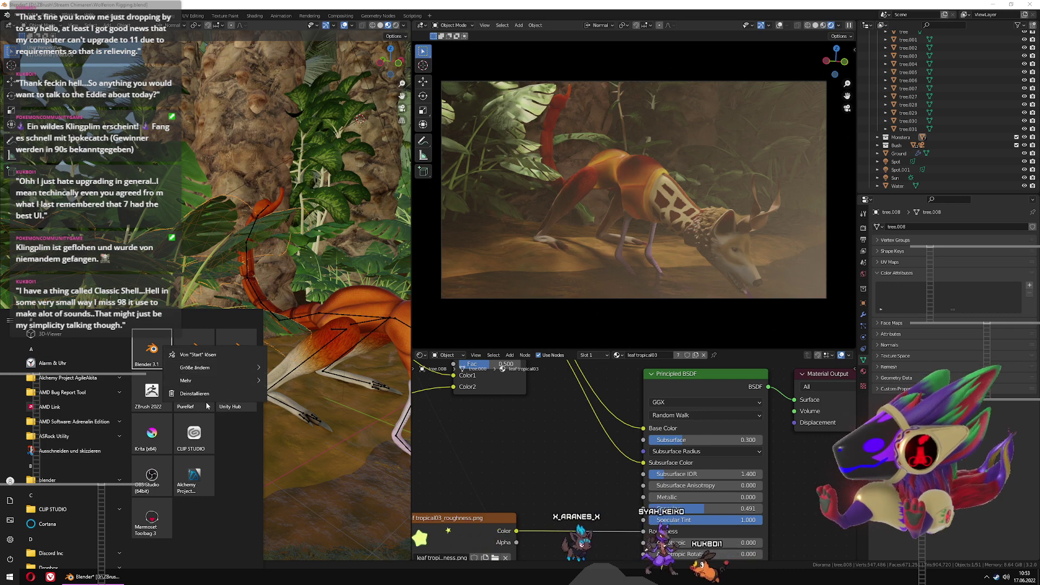
click(216, 531)
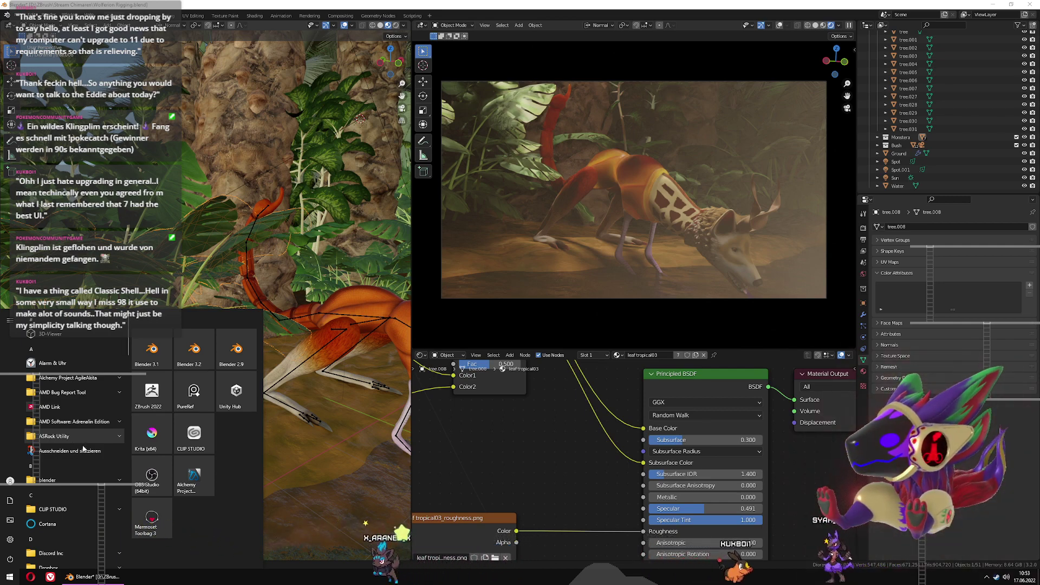
Open the Windows Control Panel (Systemsteuerung) to view all its items, and close it
scroll(83, 442, down, 15)
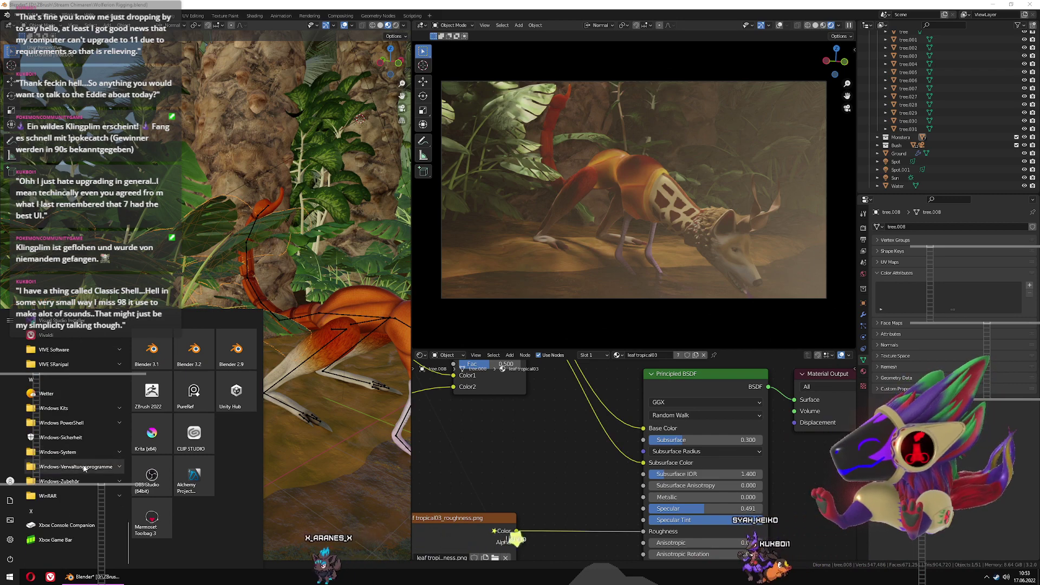
click(84, 451)
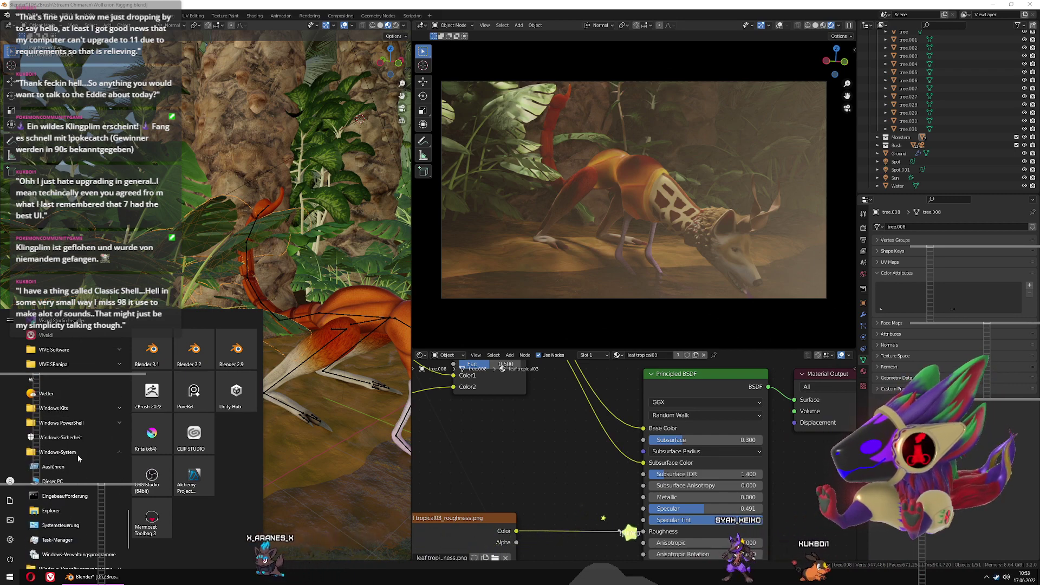
click(73, 526)
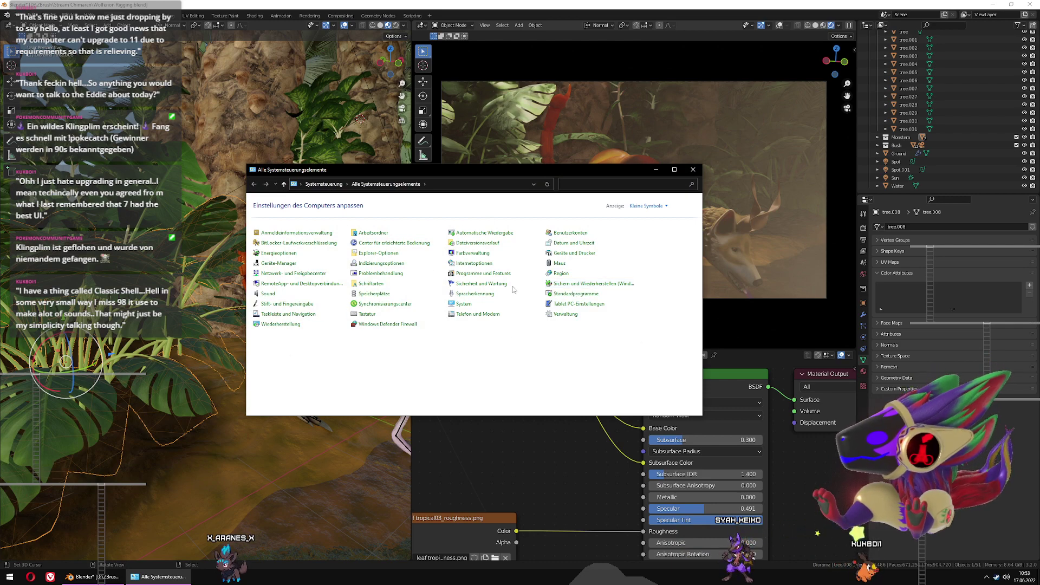
click(693, 170)
click(9, 576)
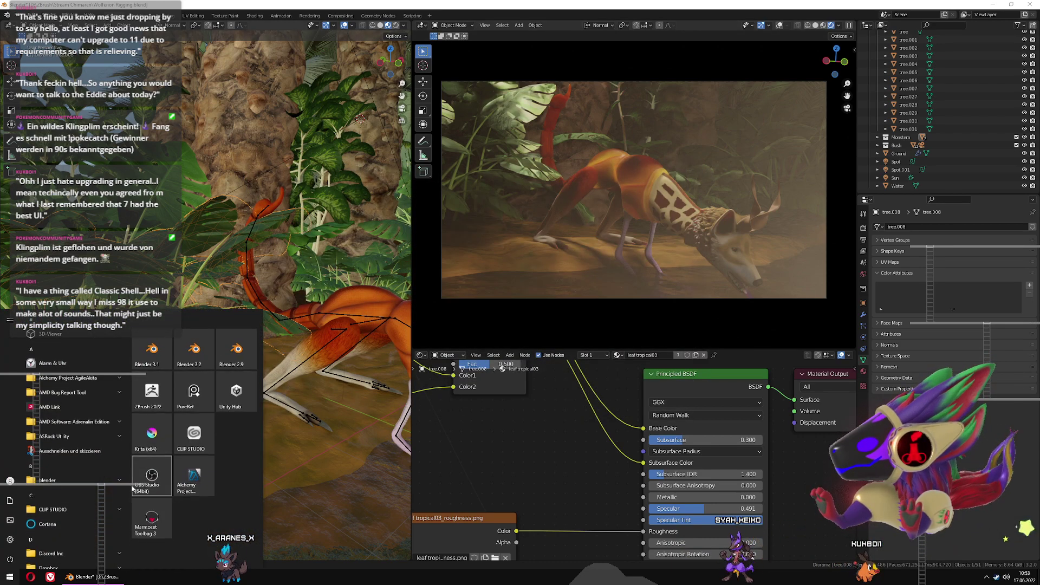
Open the Windows Settings (Einstellungen) overview to view its categories, and close it
click(10, 540)
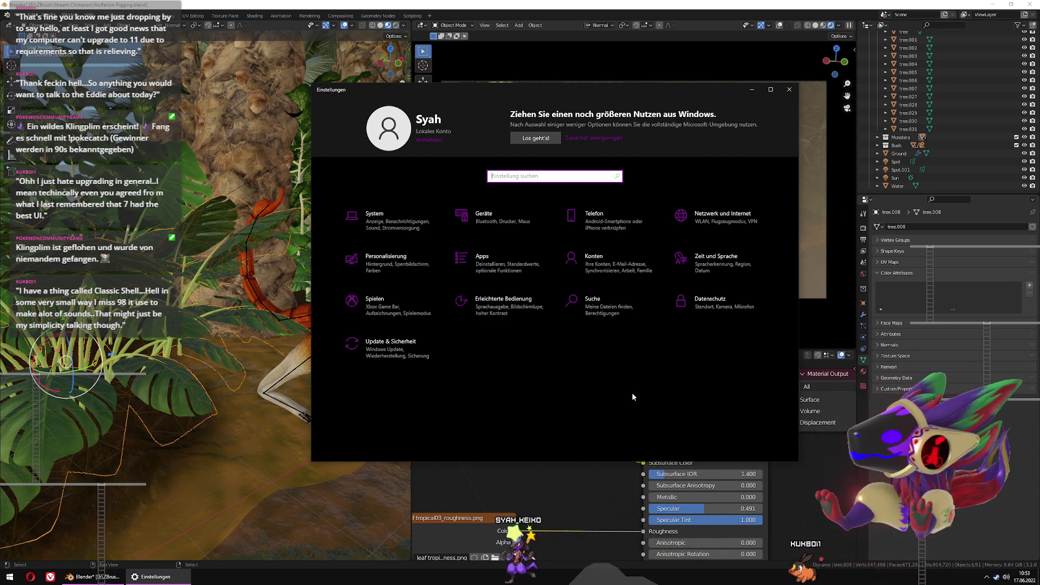
click(792, 91)
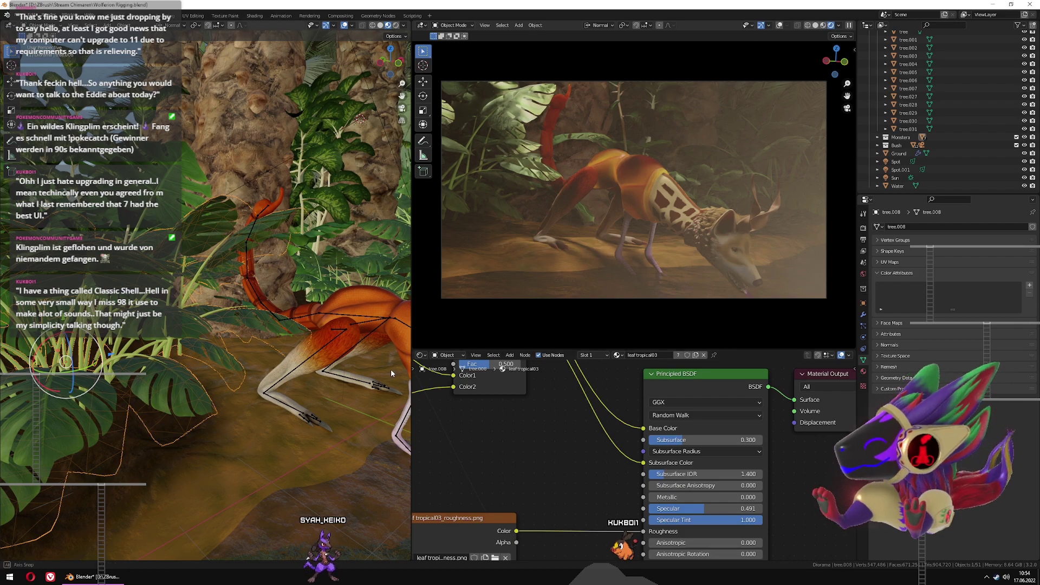
Select the giraffe-patterned neck mesh of the creature in the viewport so its material nodes are shown
middle_drag(391, 371, 325, 362)
scroll(310, 361, up, 5)
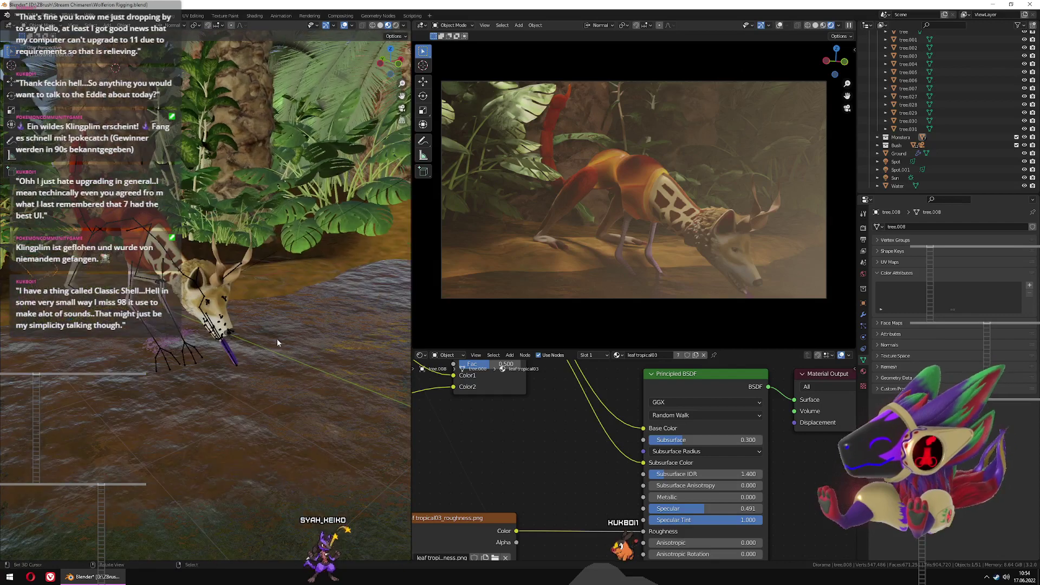
scroll(296, 358, up, 6)
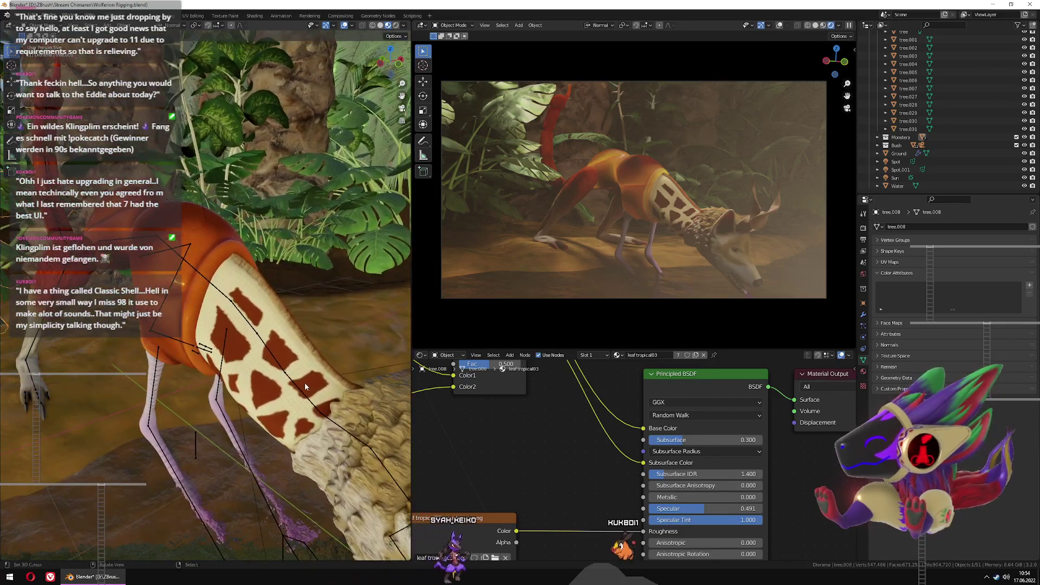
click(275, 328)
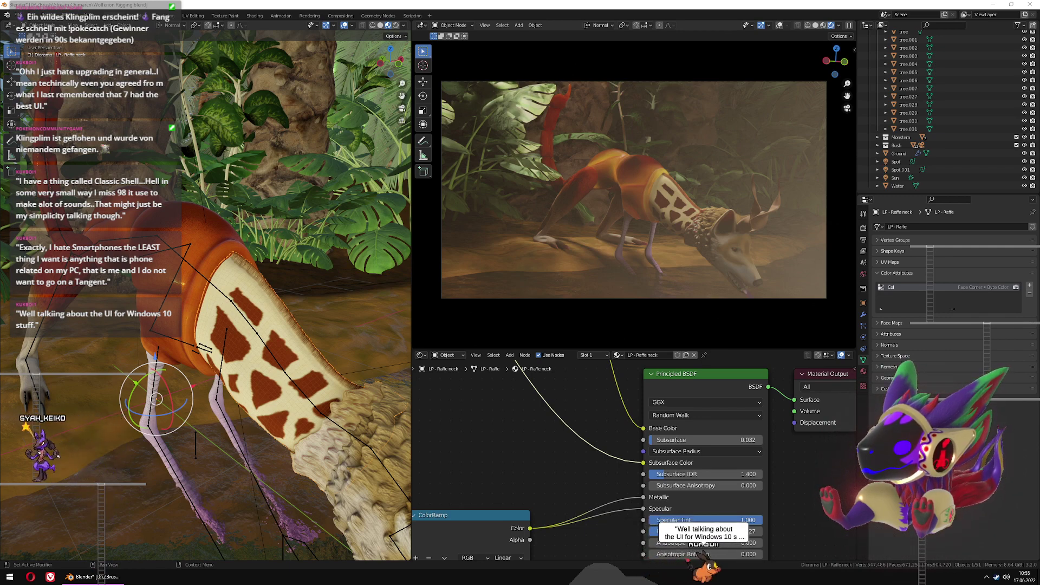
click(9, 577)
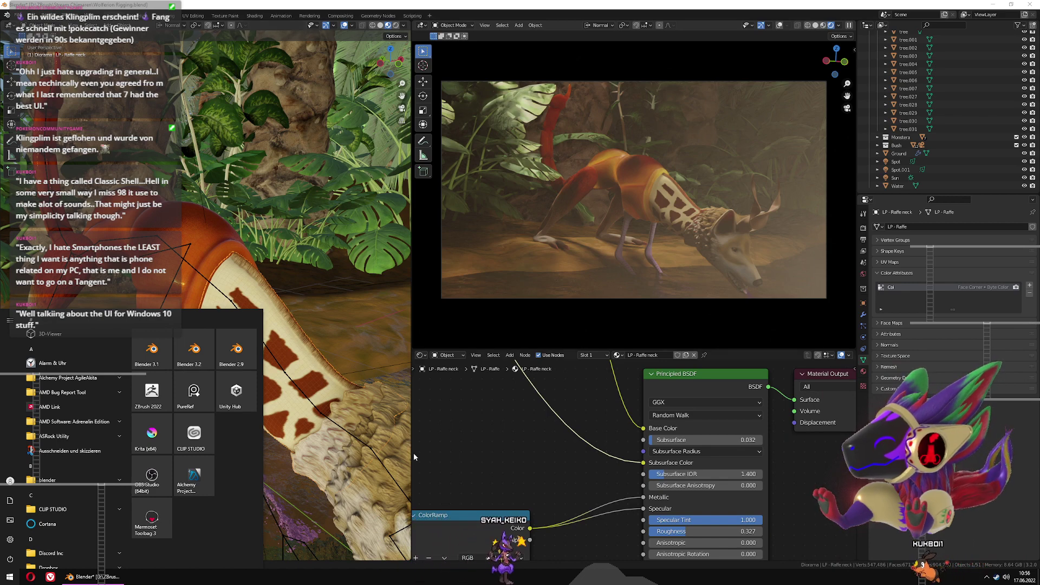
key(super)
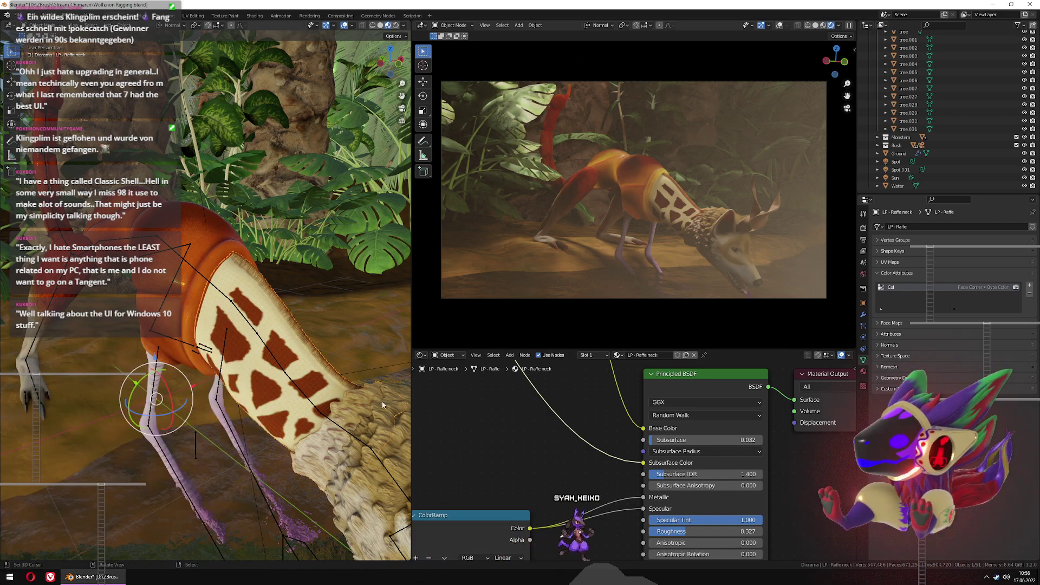
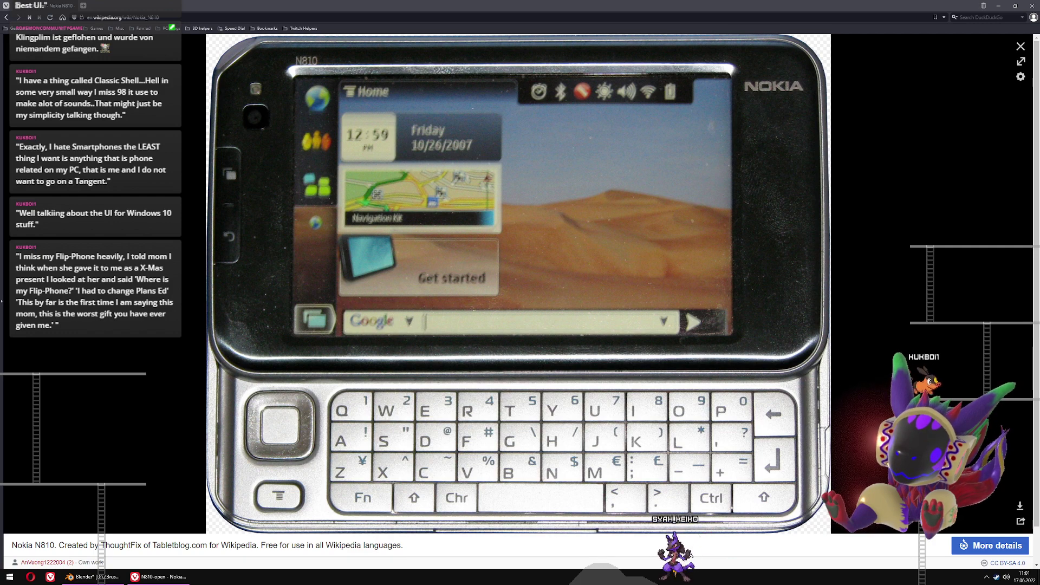
In the browser, go from the Nokia N810 picture to the GPD WIN Max 2021 page and examine its hardware specifications and game frame rates
drag(499, 248, 482, 184)
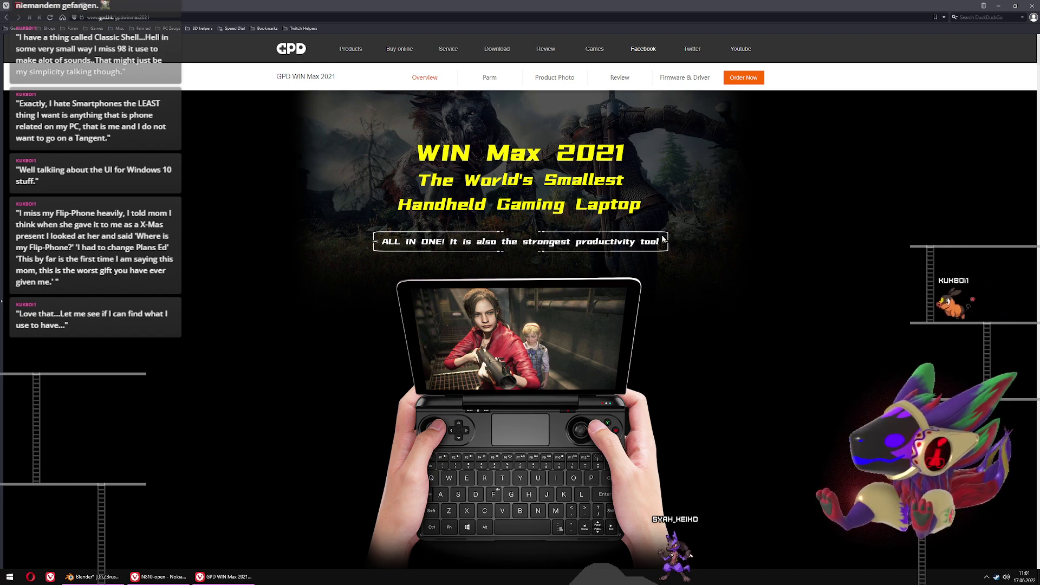
scroll(712, 341, down, 2)
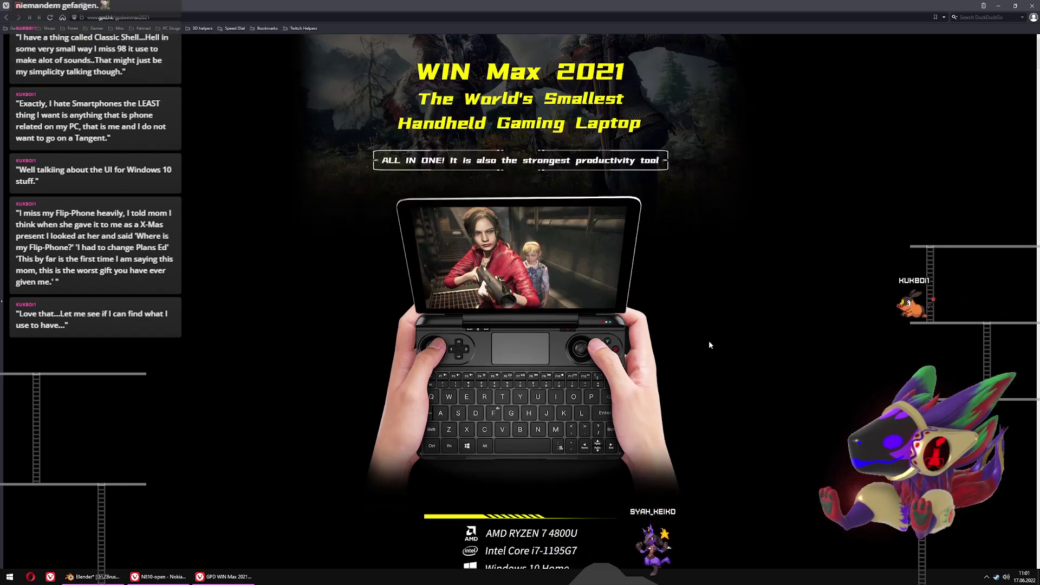
scroll(600, 373, down, 1)
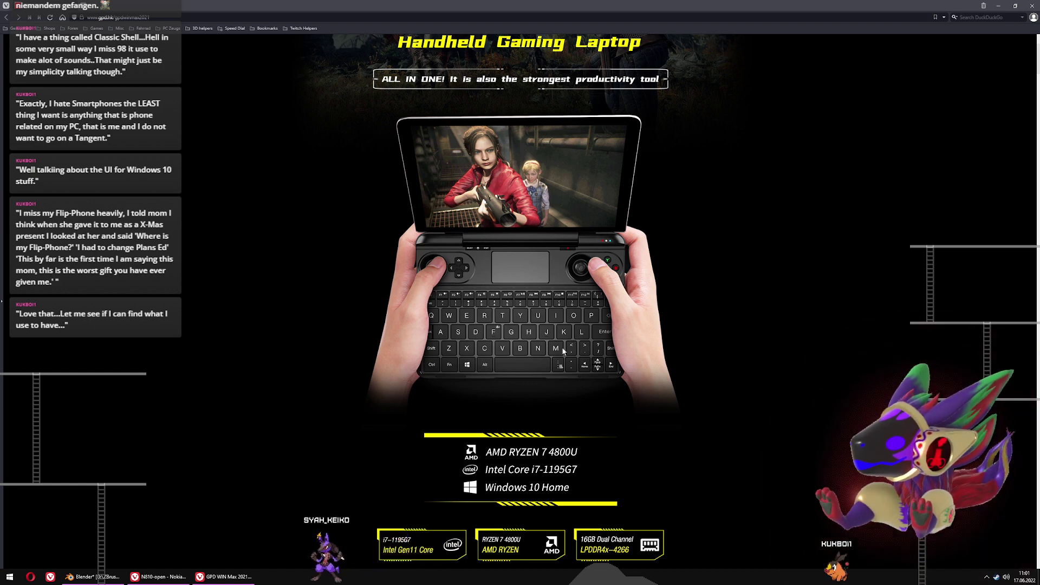
scroll(596, 308, down, 3)
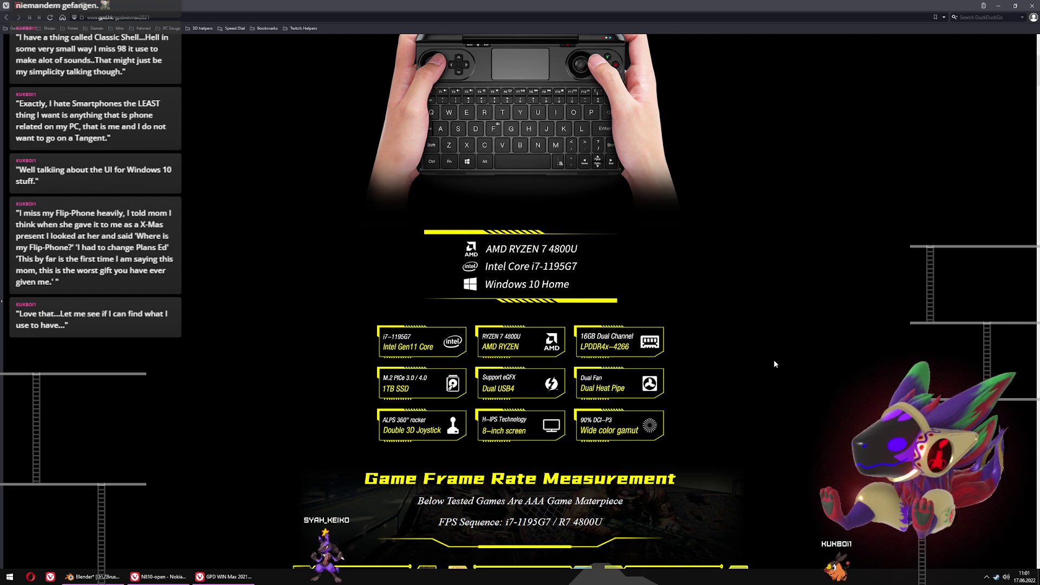
scroll(764, 364, down, 2)
scroll(764, 364, down, 1)
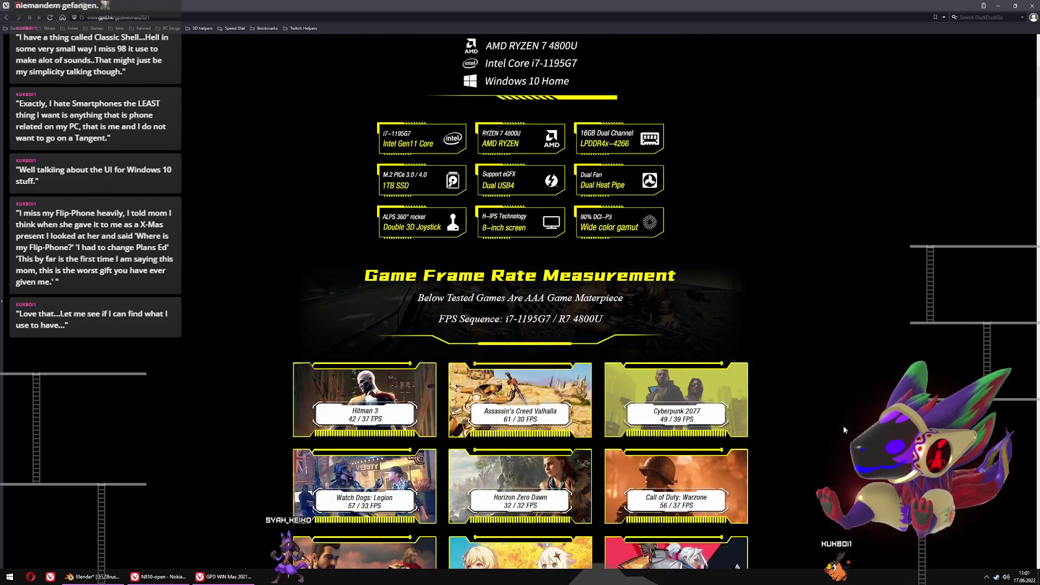
scroll(842, 424, up, 5)
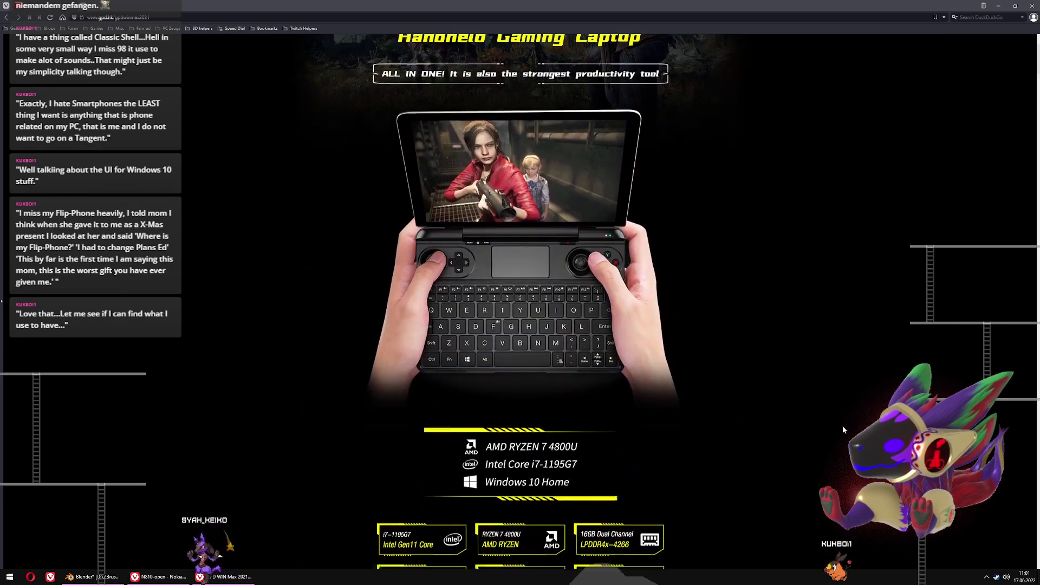
scroll(843, 425, down, 7)
scroll(842, 424, down, 3)
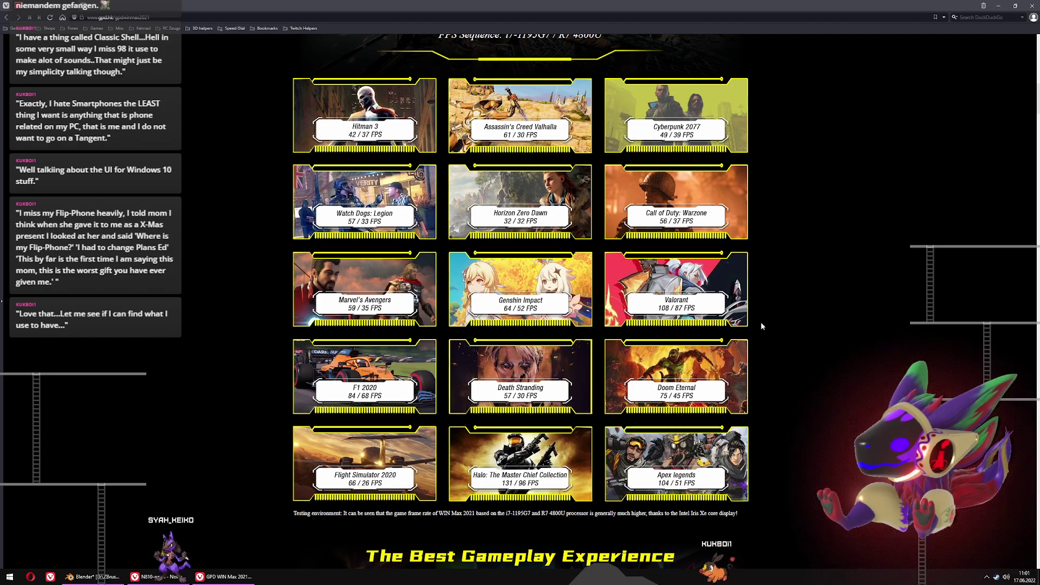
Examine the GPD page's sections on external graphics, the 8-inch screen, controls, cooling, keyboard and processors
scroll(841, 294, down, 5)
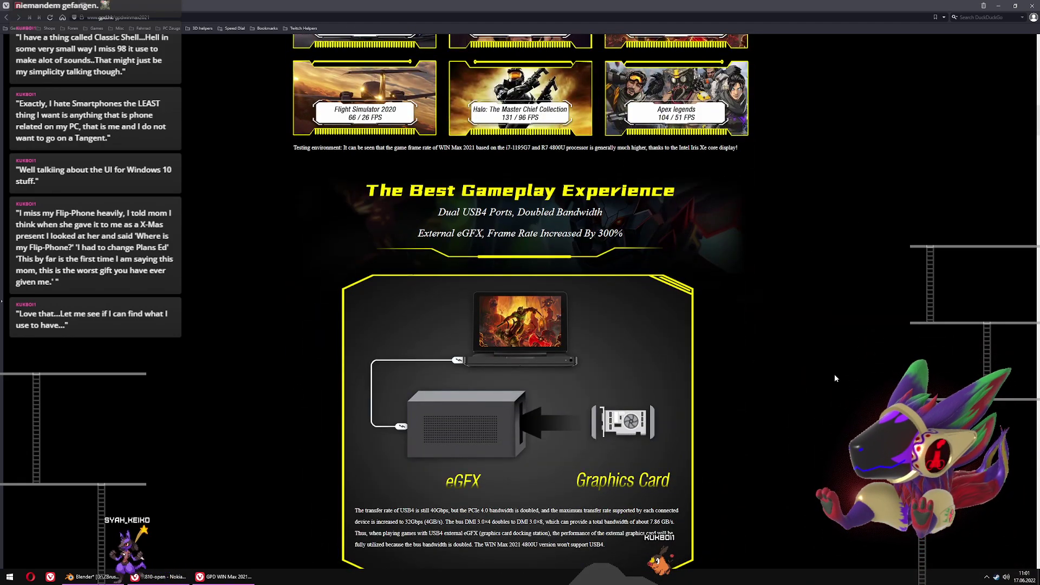
scroll(834, 374, down, 5)
scroll(839, 378, down, 5)
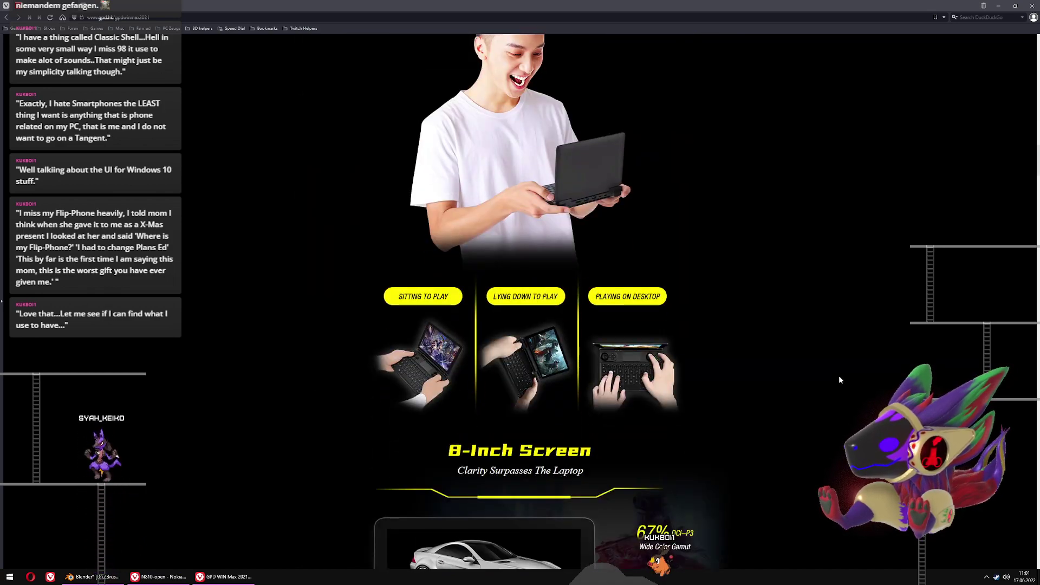
scroll(839, 379, down, 5)
scroll(840, 380, down, 3)
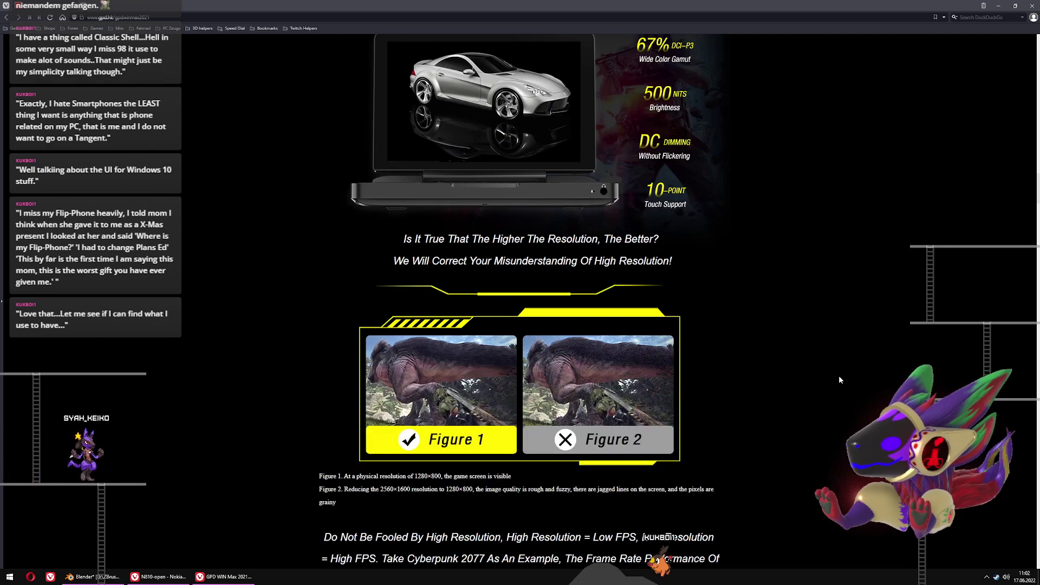
scroll(839, 380, down, 9)
scroll(839, 379, down, 5)
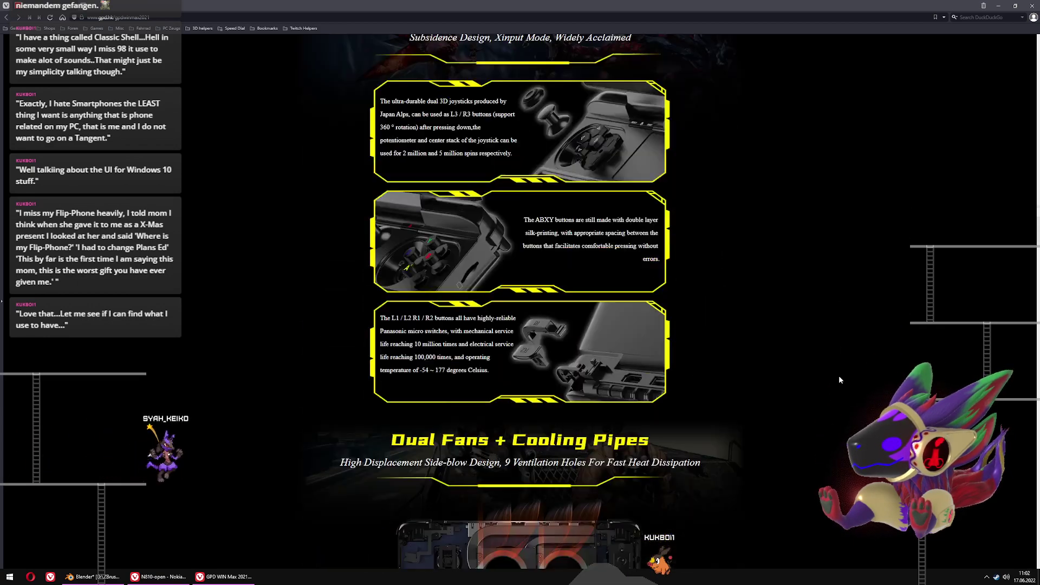
scroll(839, 380, down, 4)
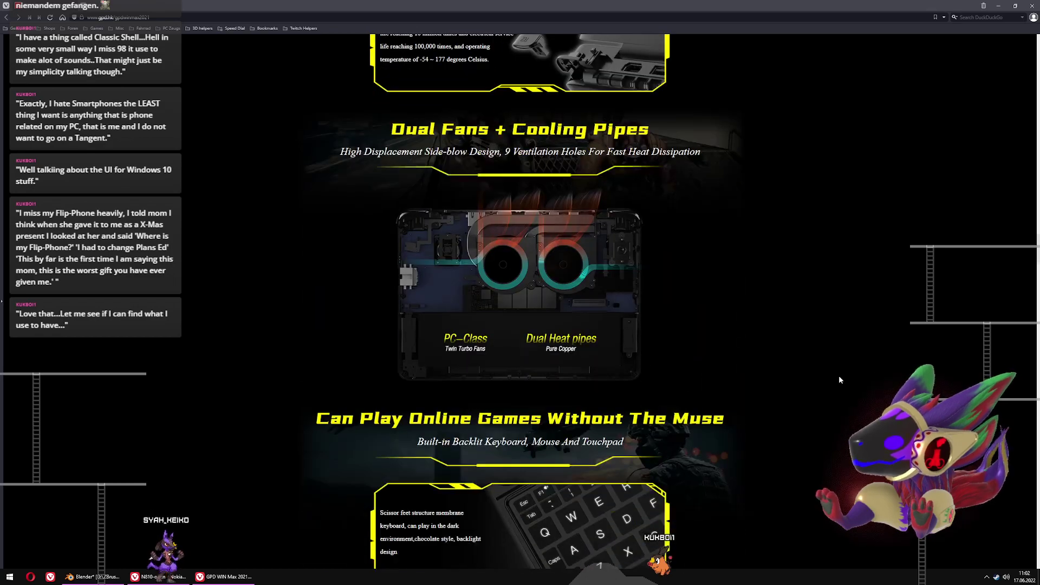
scroll(839, 379, down, 4)
scroll(839, 379, down, 3)
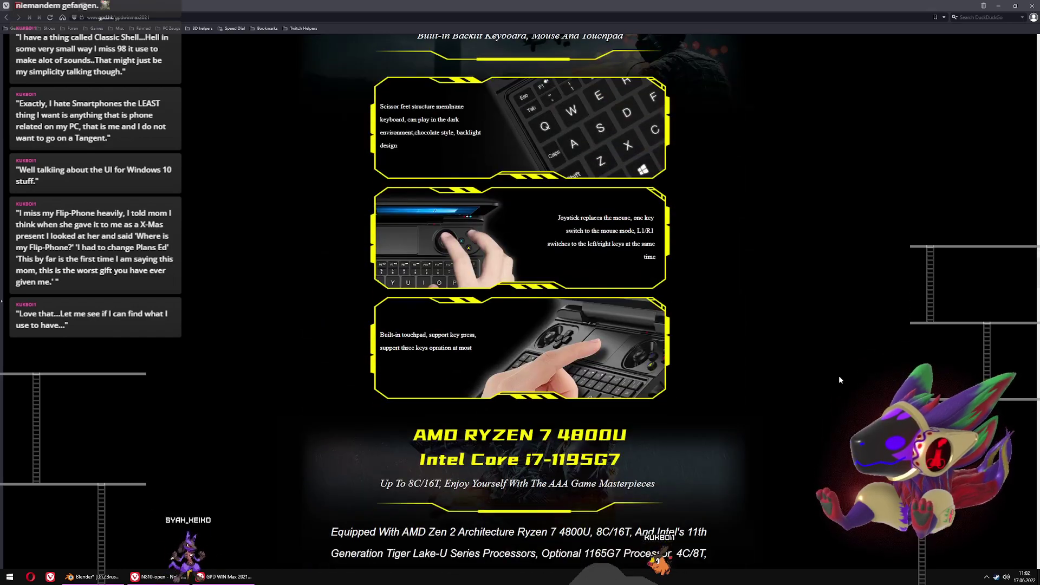
scroll(839, 380, down, 6)
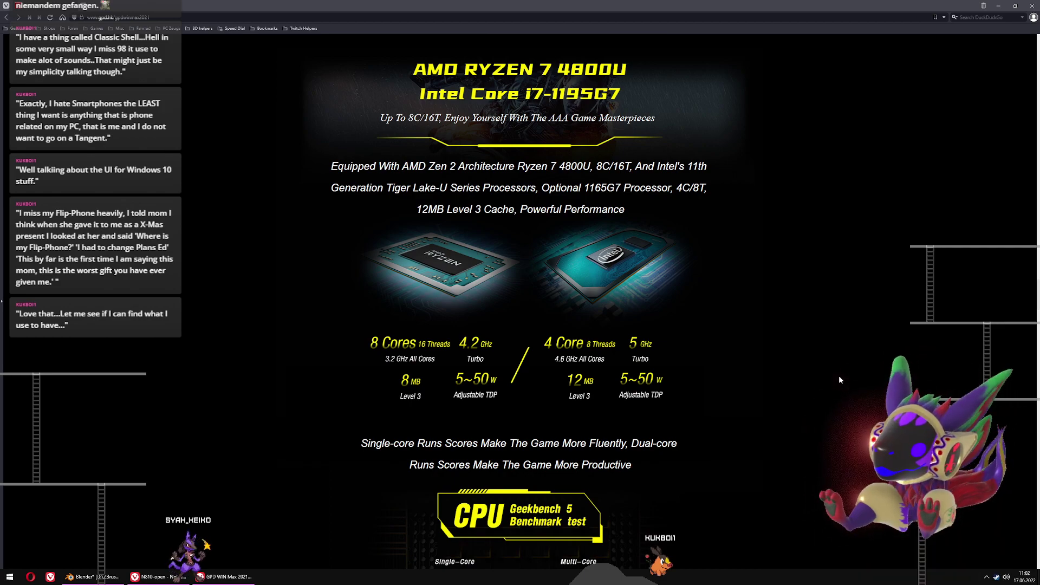
Examine the CPU, GPU, memory and M.2 SSD benchmark sections of the GPD WIN Max 2021 page
scroll(839, 380, down, 5)
scroll(839, 380, down, 5)
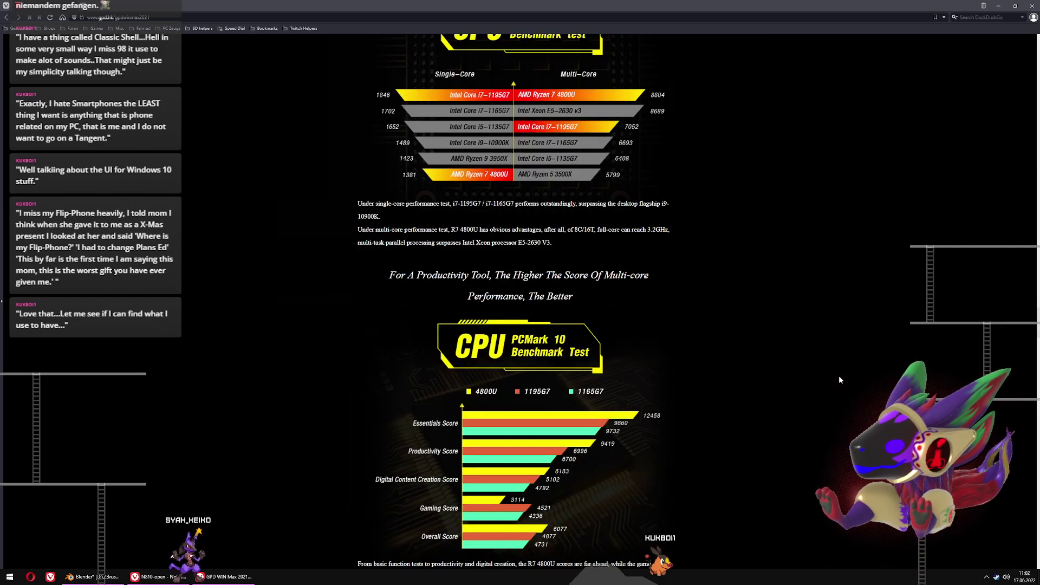
scroll(840, 379, down, 10)
scroll(839, 379, down, 15)
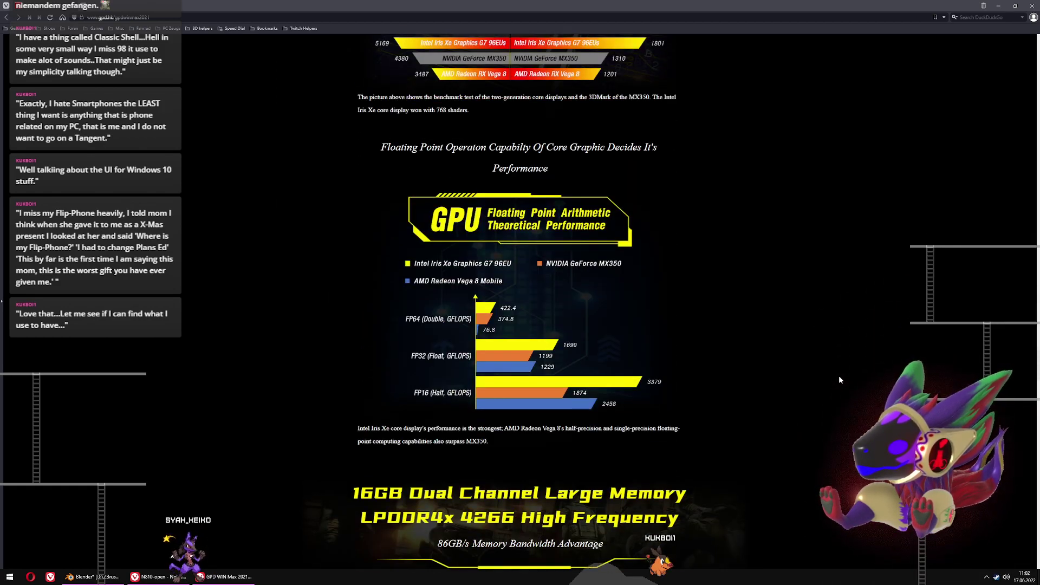
scroll(838, 379, down, 9)
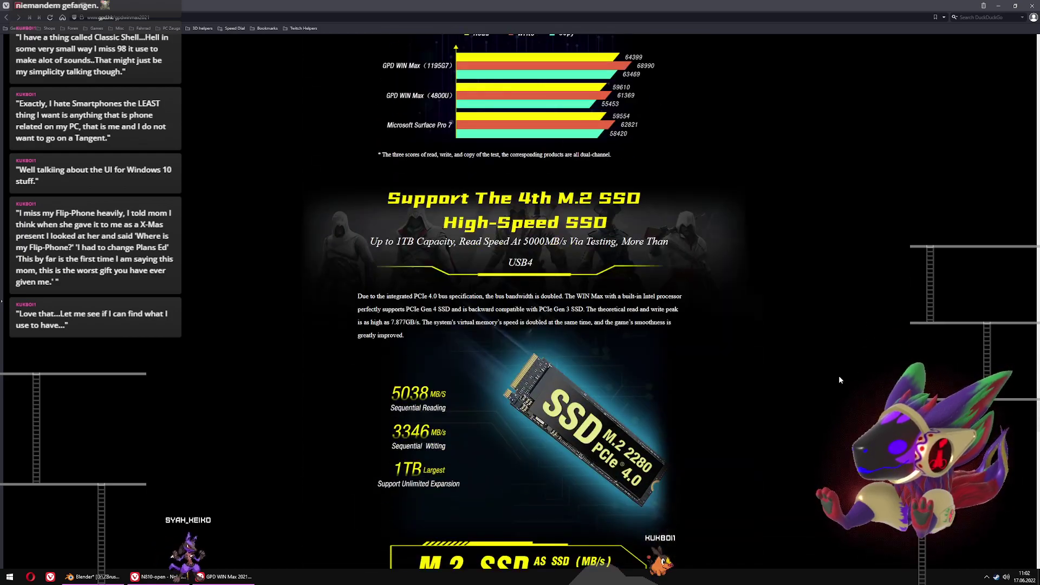
scroll(839, 380, down, 15)
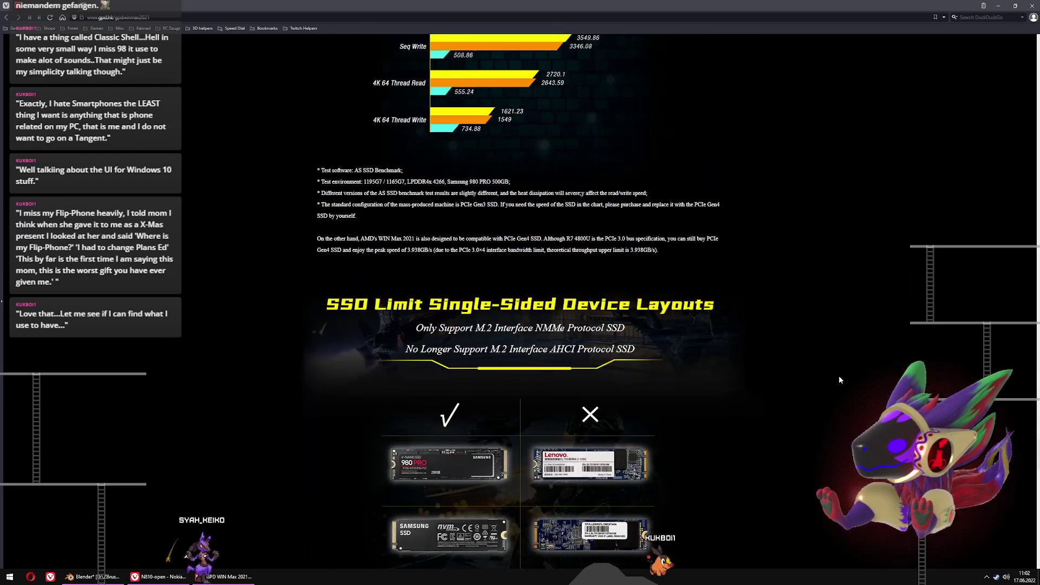
Look back through the GPD WIN Max 2021 page to its beginning, and close the GPD and Nokia N810 browser windows
scroll(835, 439, up, 20)
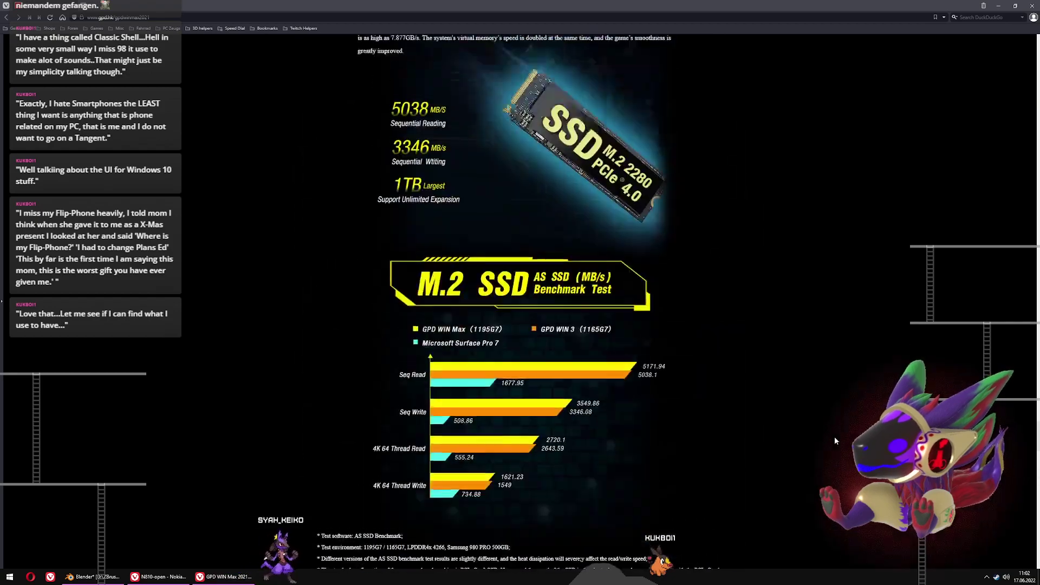
scroll(835, 432, up, 20)
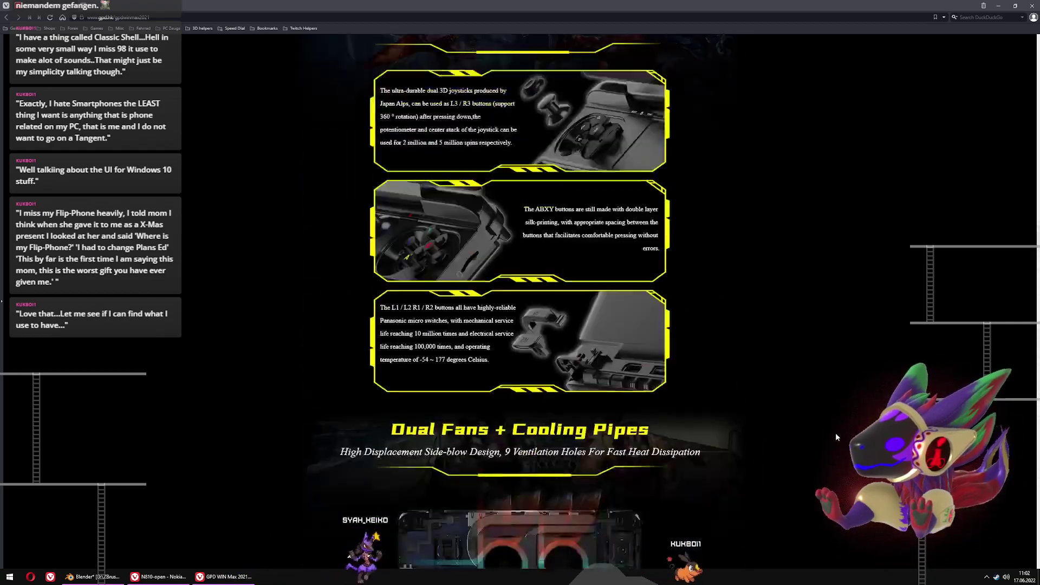
scroll(835, 432, down, 3)
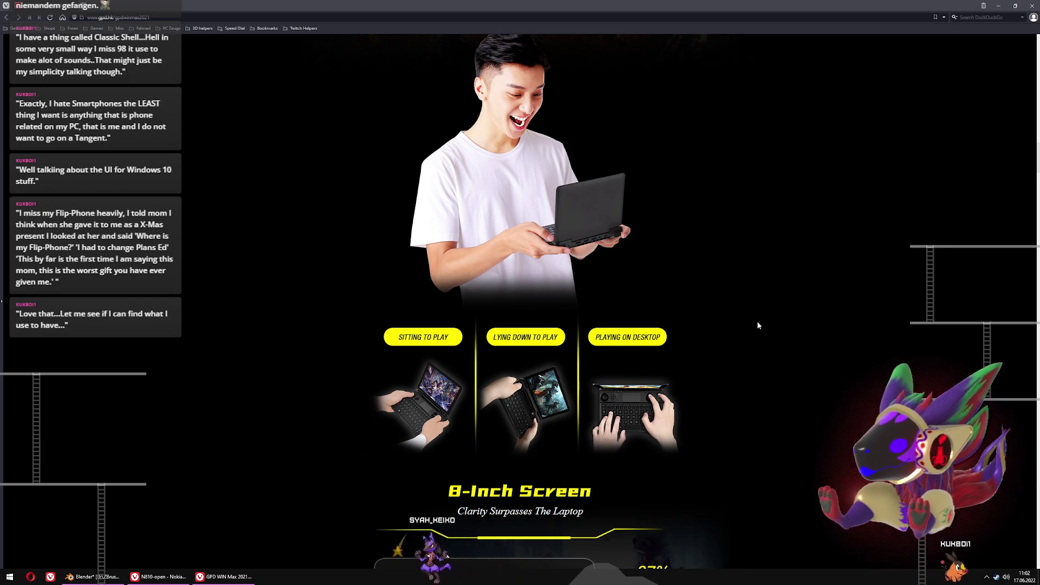
scroll(756, 320, up, 8)
scroll(768, 345, up, 16)
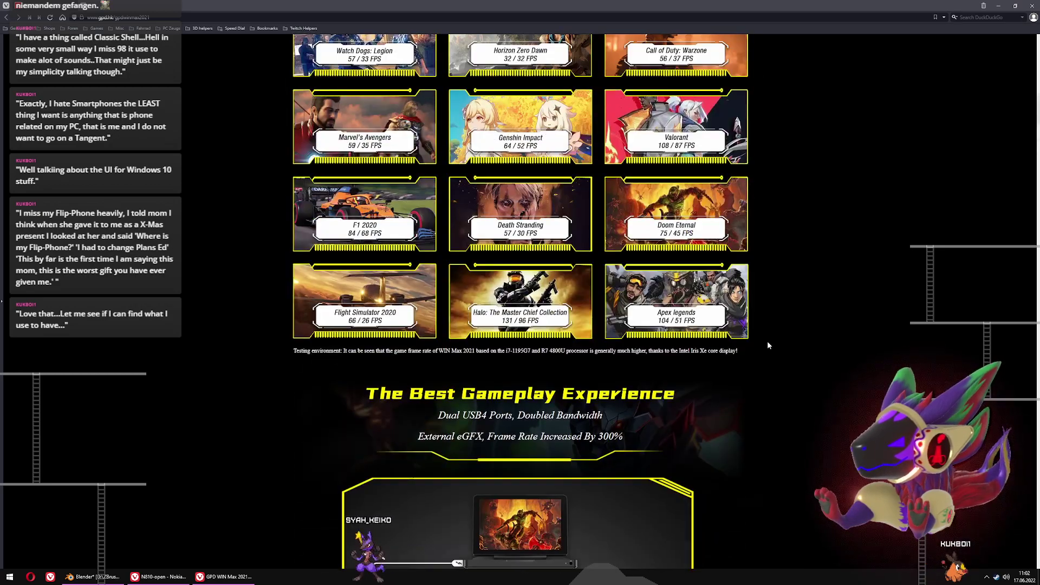
scroll(768, 345, up, 5)
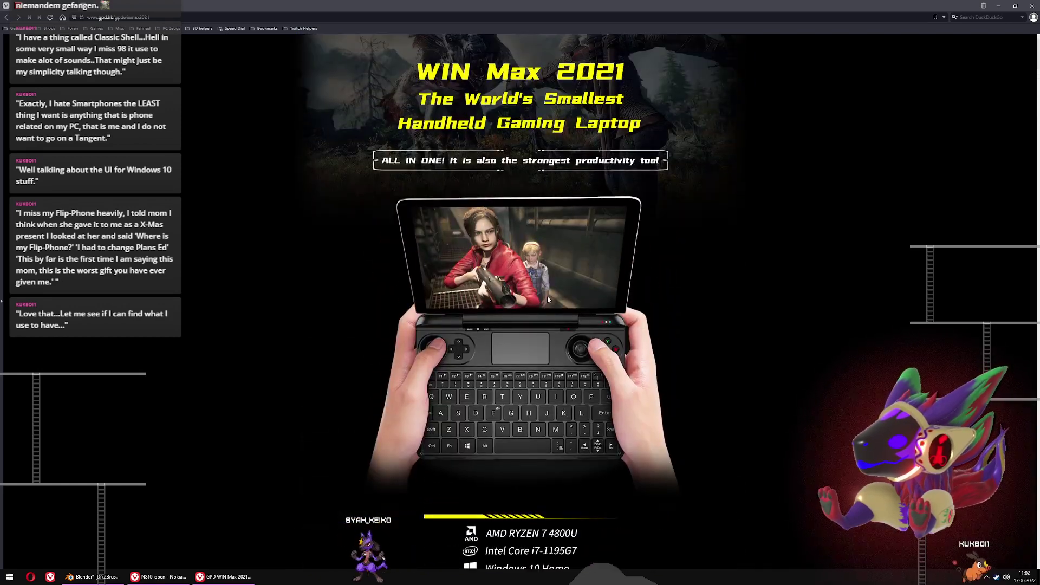
scroll(775, 352, up, 2)
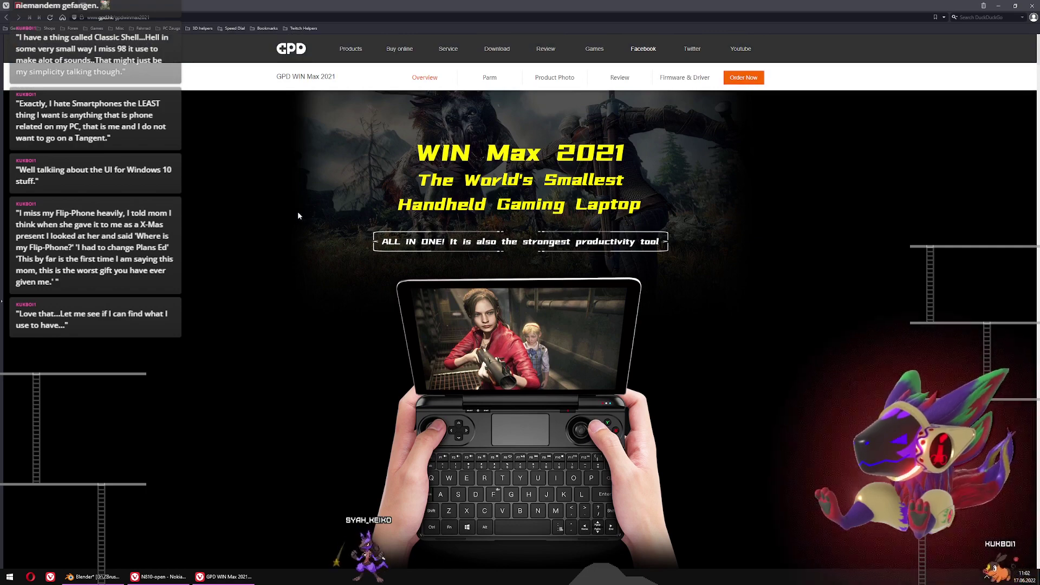
click(1032, 6)
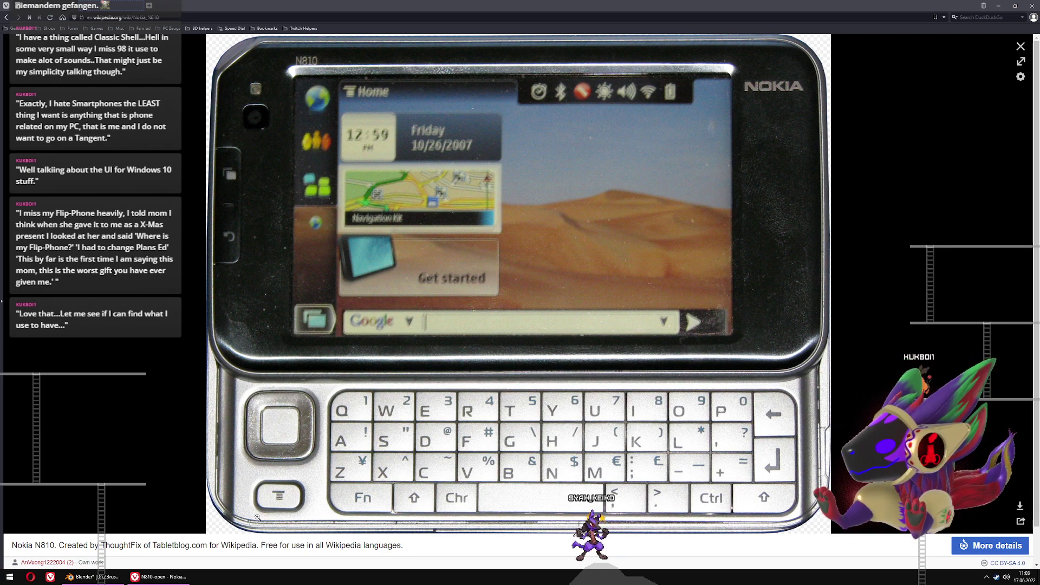
click(1032, 6)
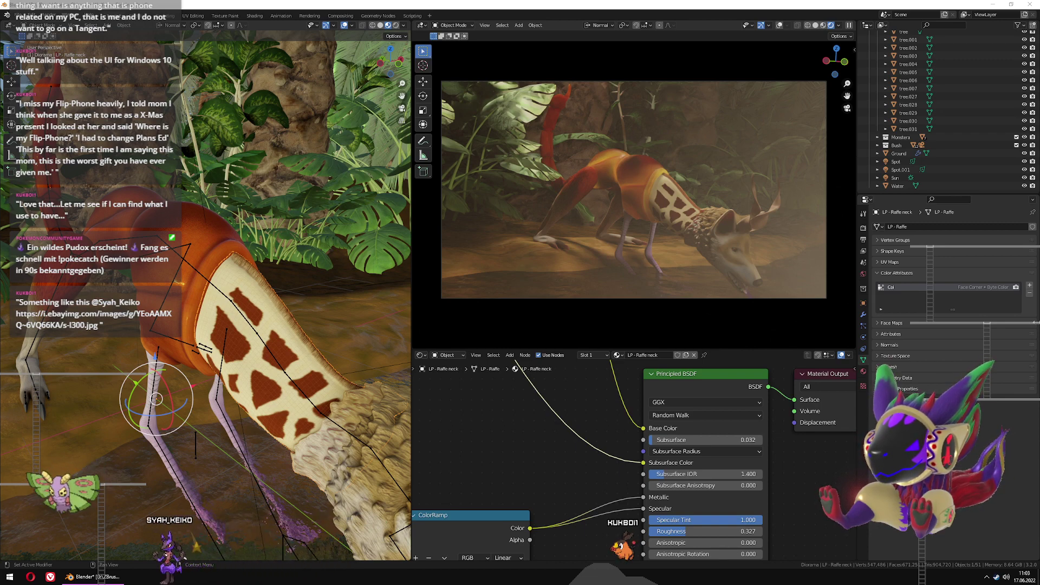
Back in Blender, select the Principled BSDF node of the LP - Raffe neck material
click(716, 374)
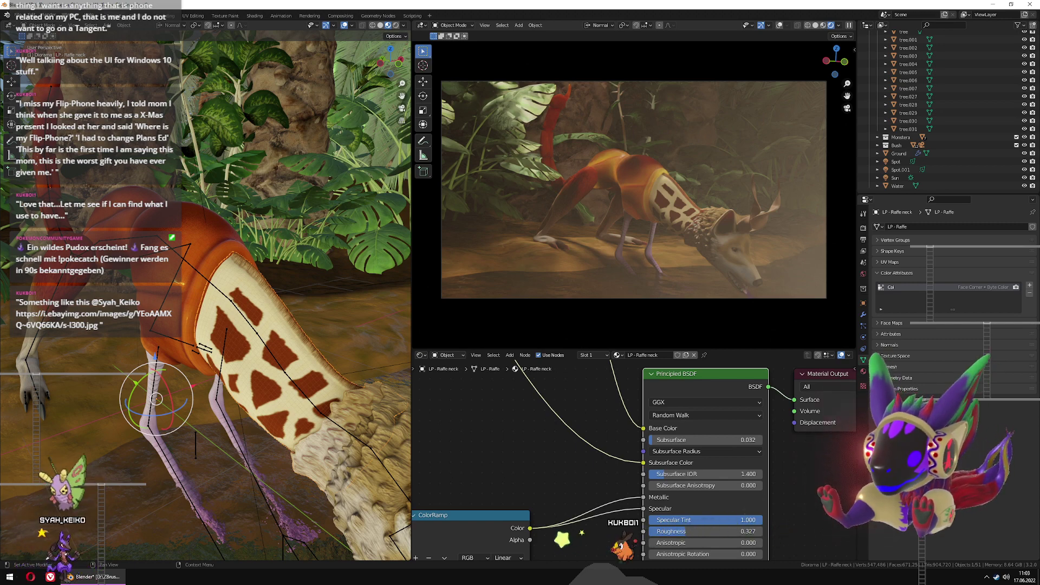
Try out a Subsurface Scattering node beside the Principled BSDF of the neck material and delete it again
click(520, 494)
key(shift+a)
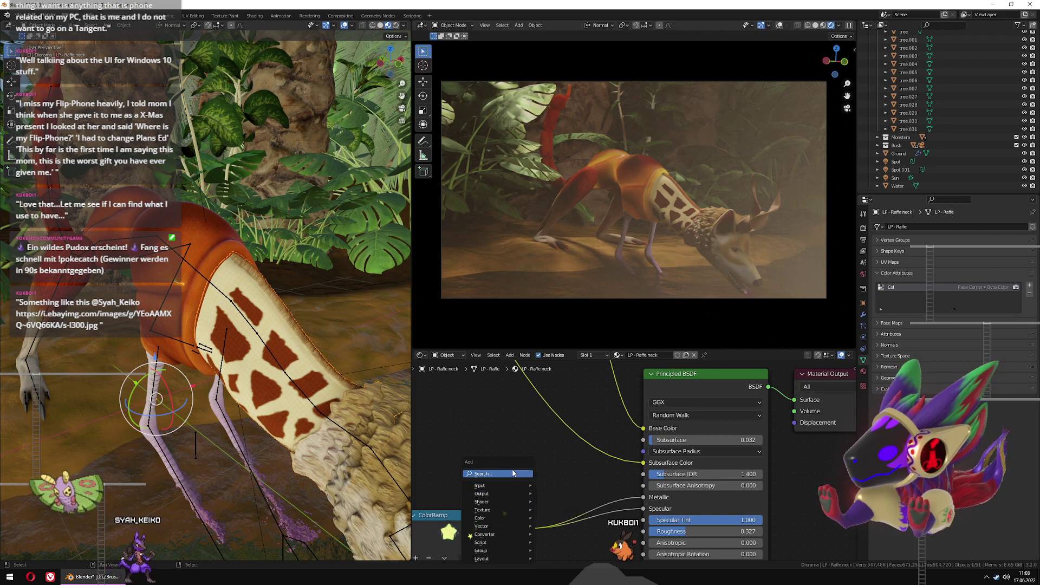
click(514, 472)
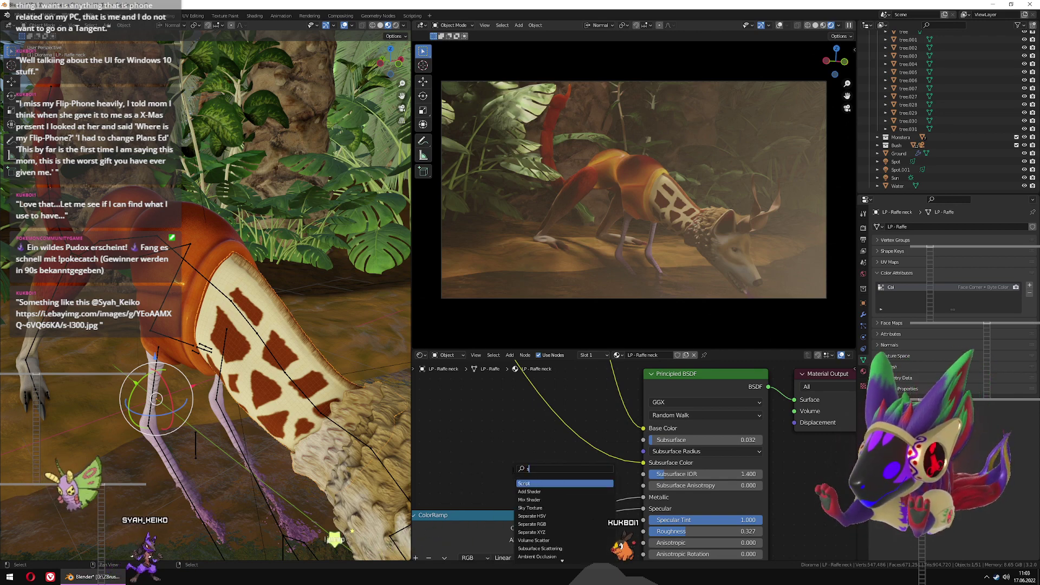
text(subs)
key(Return)
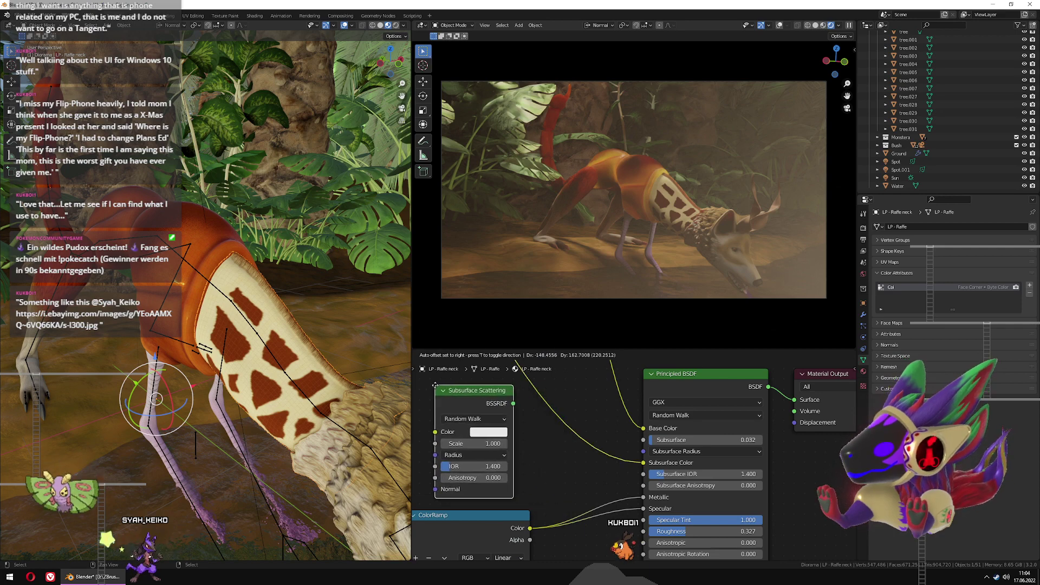
click(447, 397)
click(483, 455)
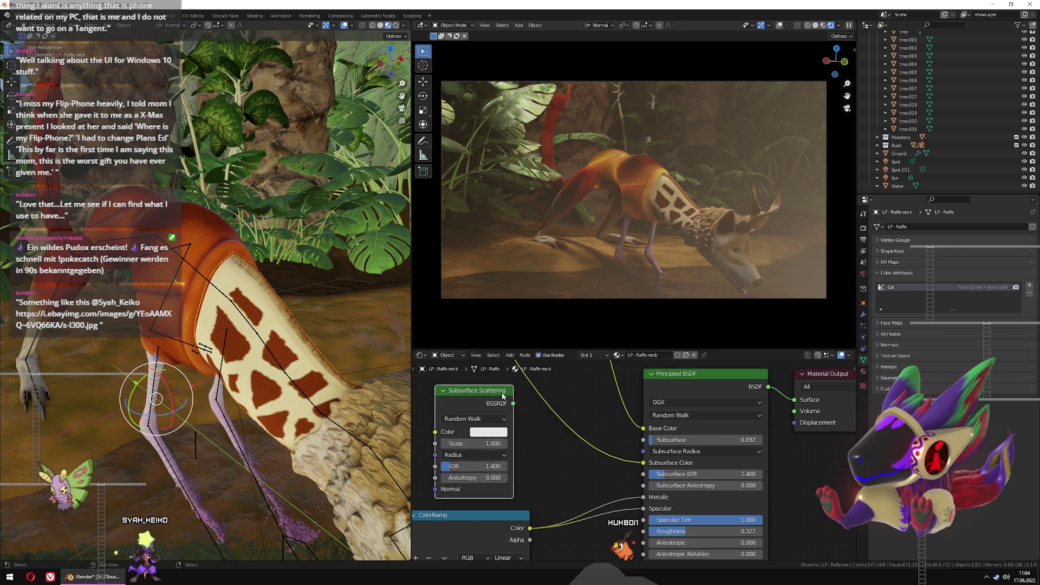
key(Delete)
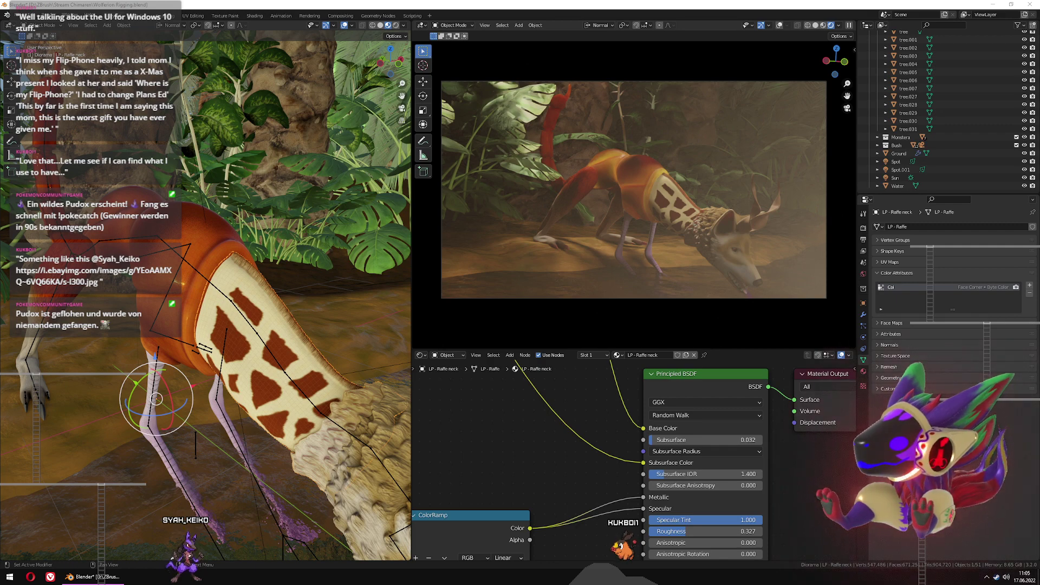
Add another Subsurface Scattering node above the ColorRamp in the neck material's node tree
key(shift+a)
click(509, 399)
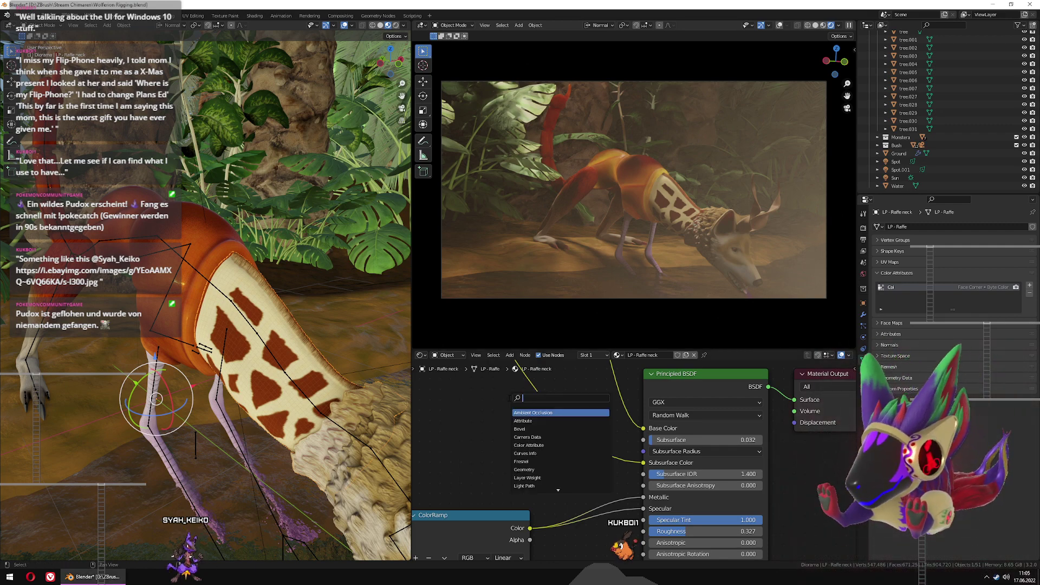
text(sca)
key(BackSpace)
key(BackSpace)
key(BackSpace)
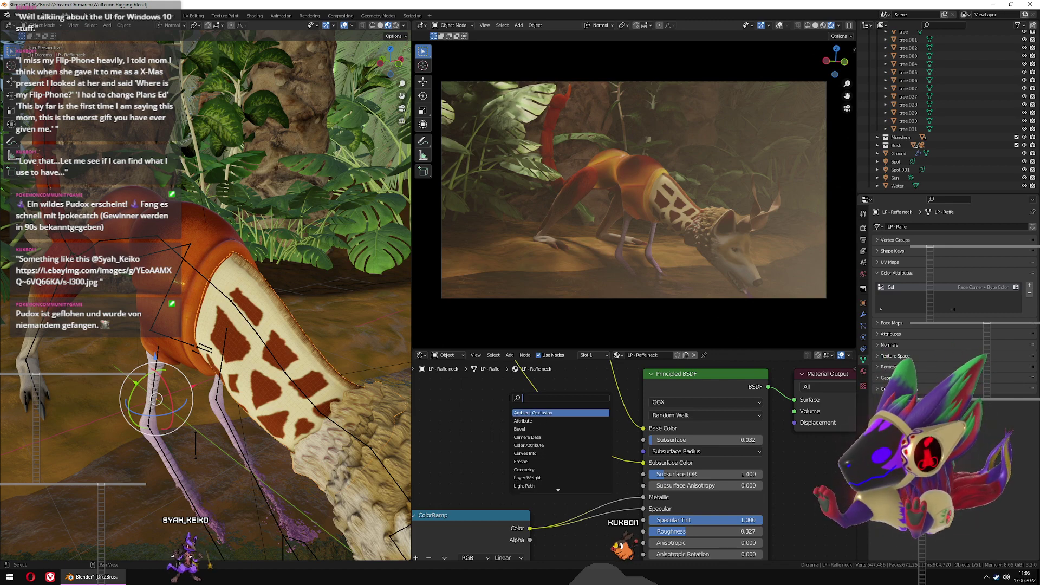
text(subsc)
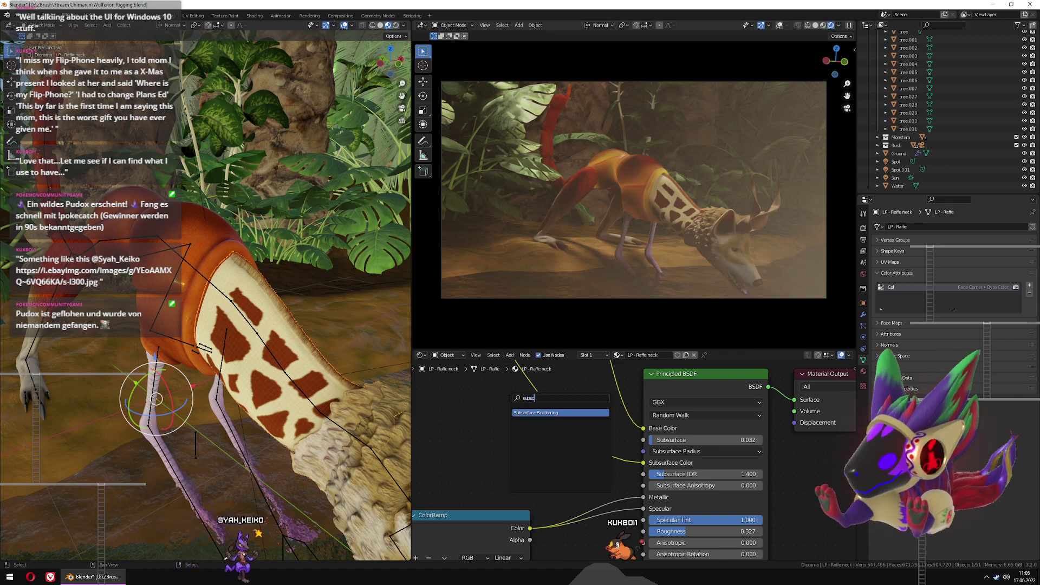
key(Return)
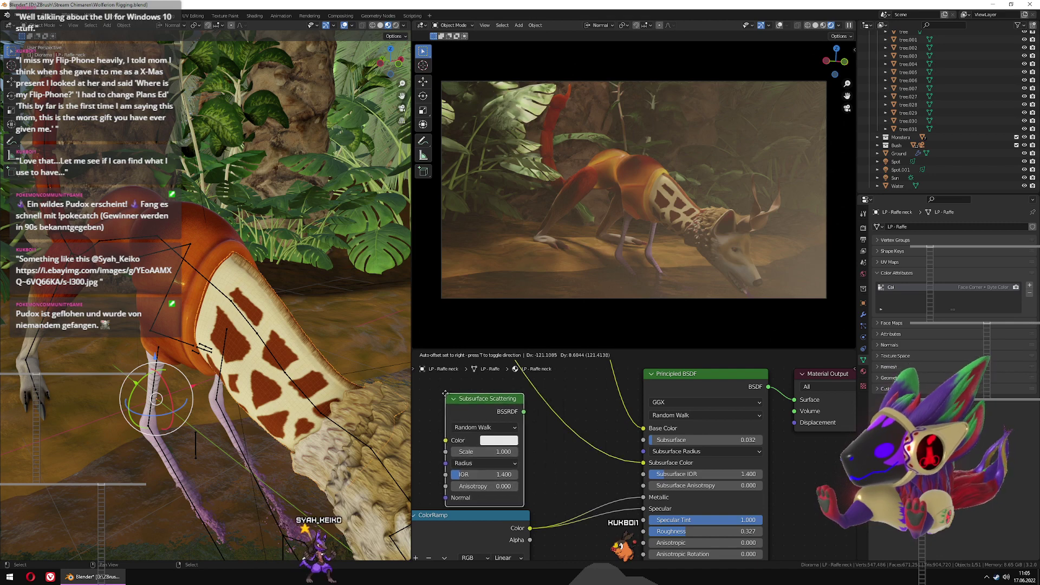
click(439, 385)
Look over the unconnected Subsurface Scattering node's settings and delete the node
middle_drag(536, 468, 653, 481)
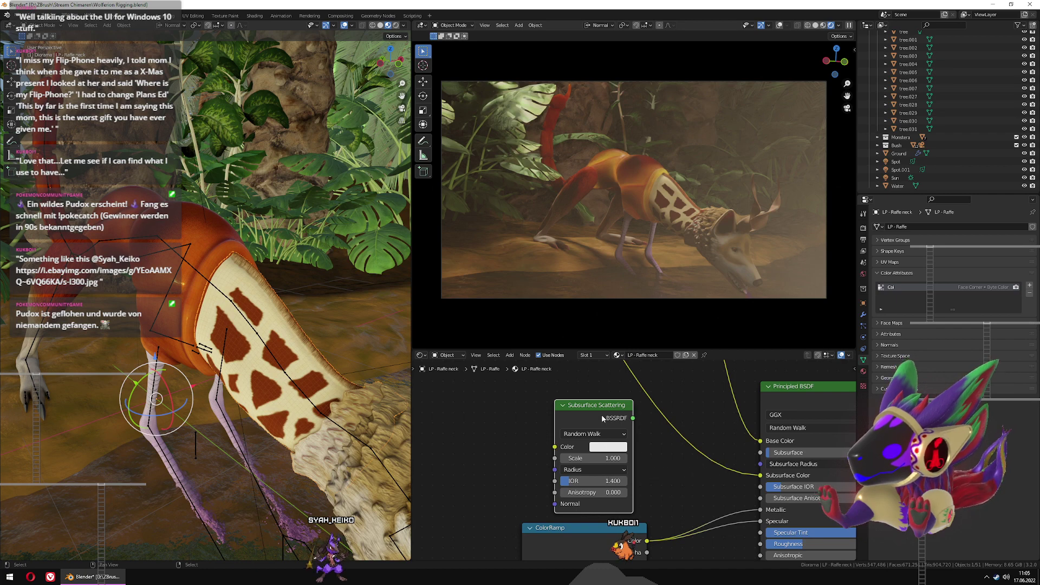
key(Home)
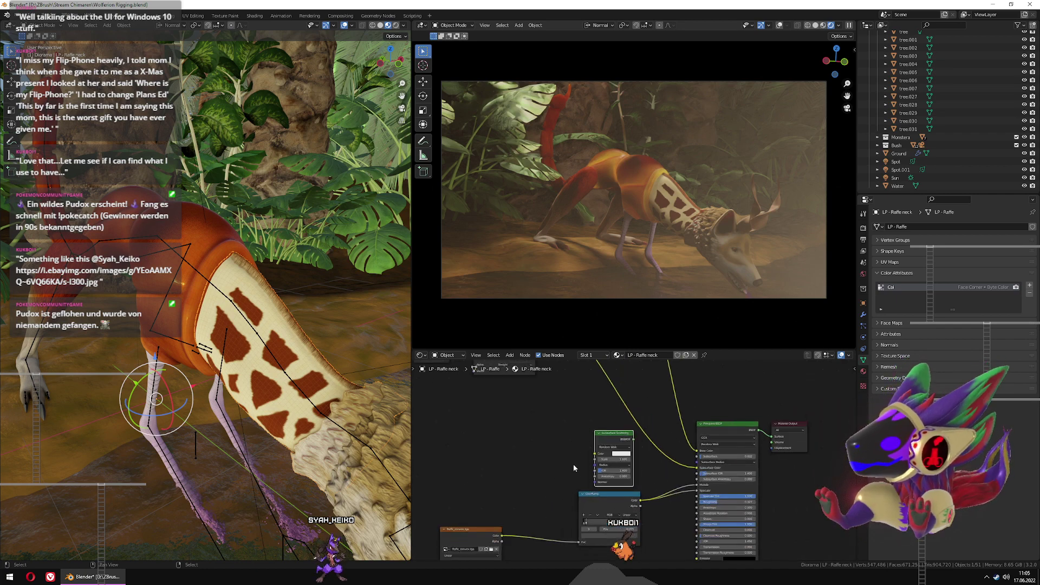
middle_drag(574, 470, 552, 479)
scroll(568, 456, up, 2)
scroll(558, 476, up, 2)
scroll(558, 476, up, 3)
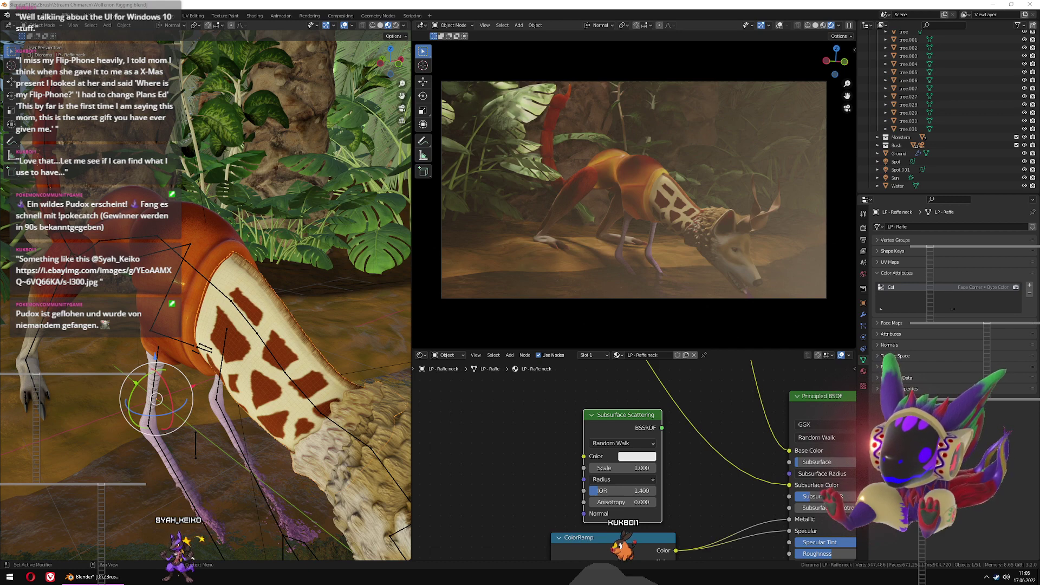
click(618, 468)
click(523, 463)
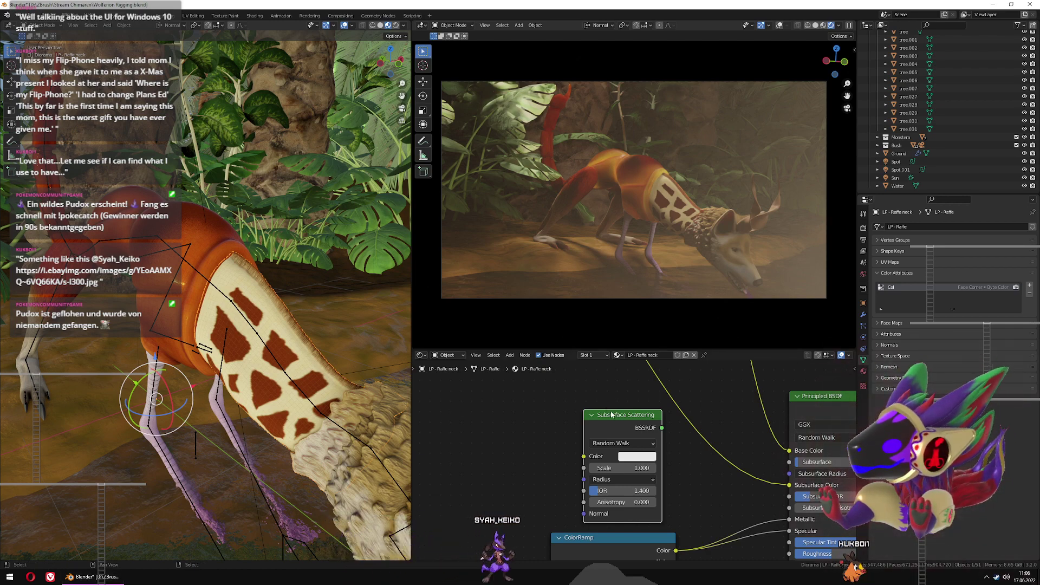
key(x)
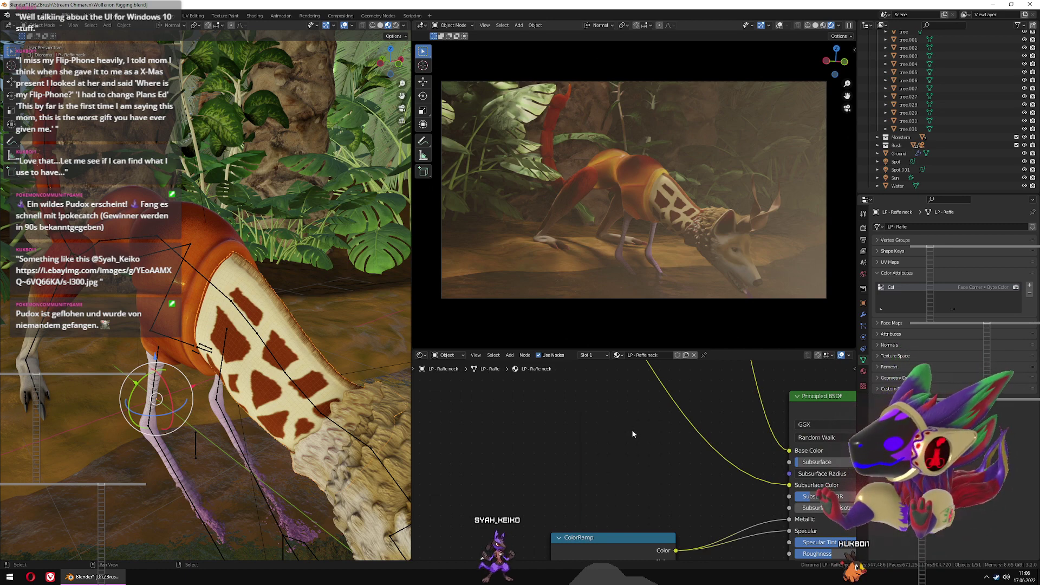
Select the monstera leaves beside the creature's tail and bring up the Principled BSDF of their leaf tropical03 material
middle_drag(633, 430, 464, 417)
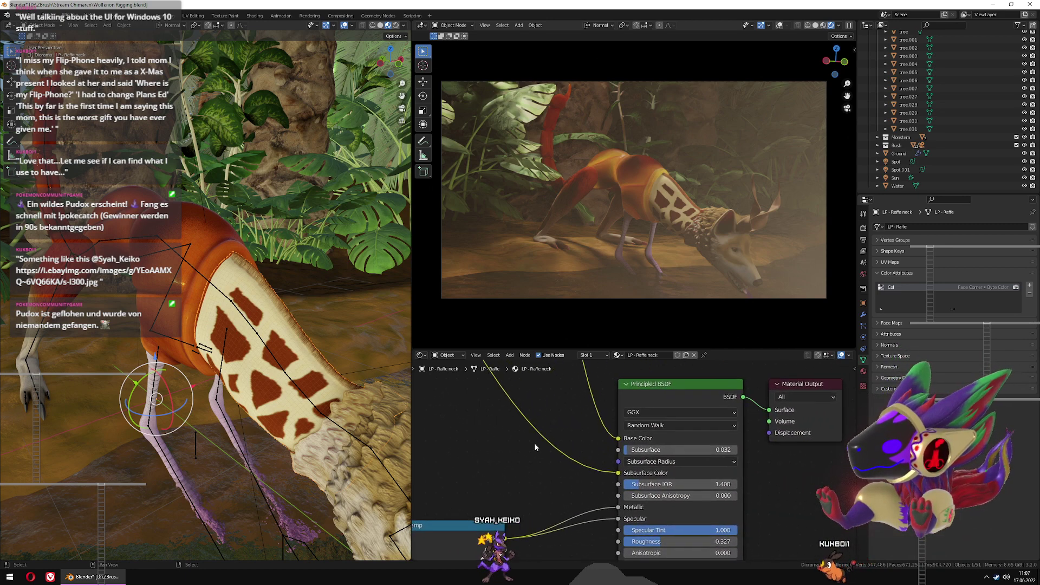
middle_drag(548, 471, 539, 446)
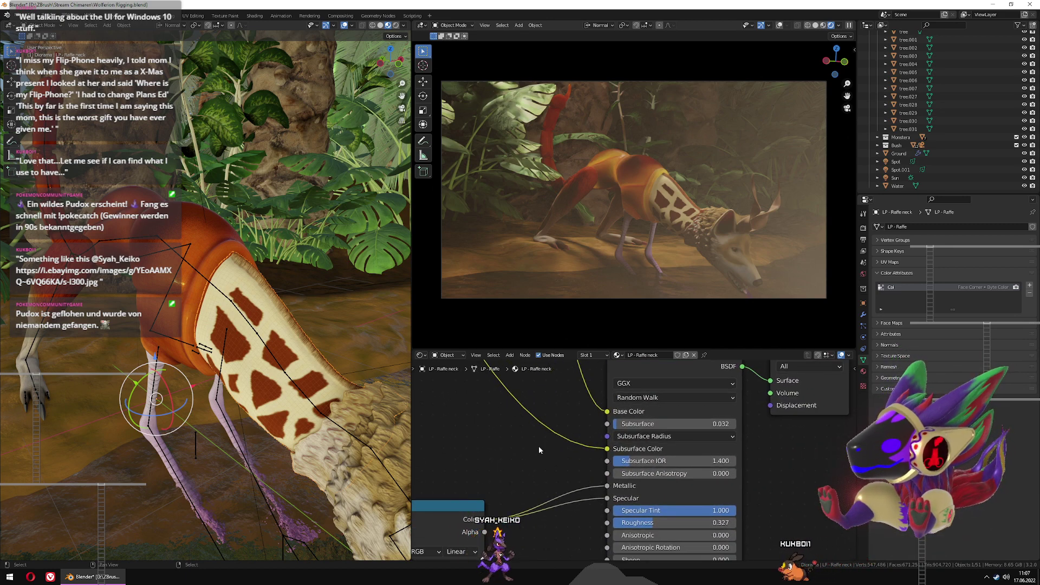
scroll(178, 302, down, 6)
scroll(179, 302, up, 6)
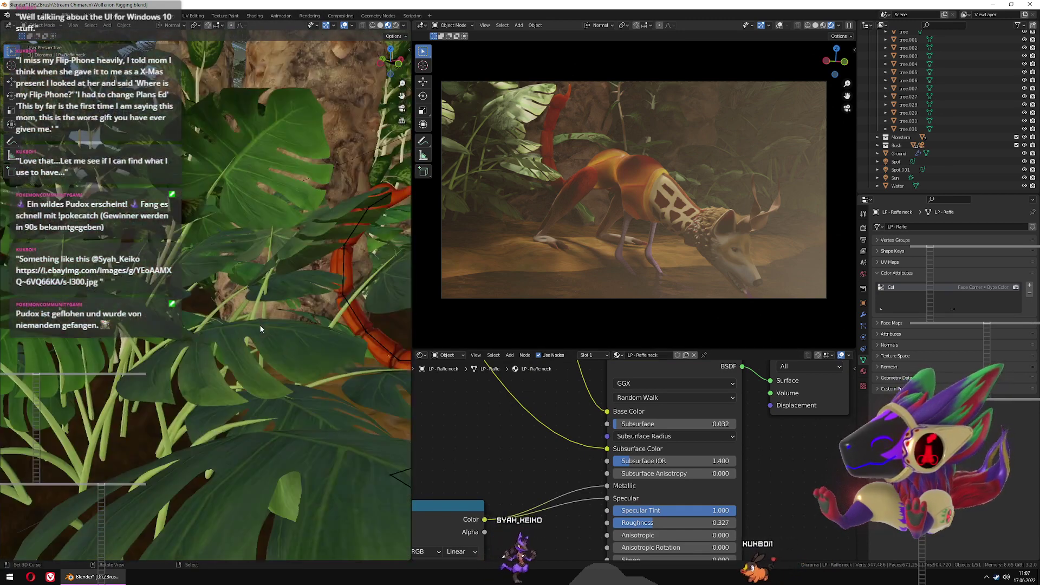
click(259, 324)
middle_drag(528, 427, 499, 408)
scroll(499, 407, down, 1)
scroll(499, 407, down, 2)
middle_drag(278, 379, 267, 379)
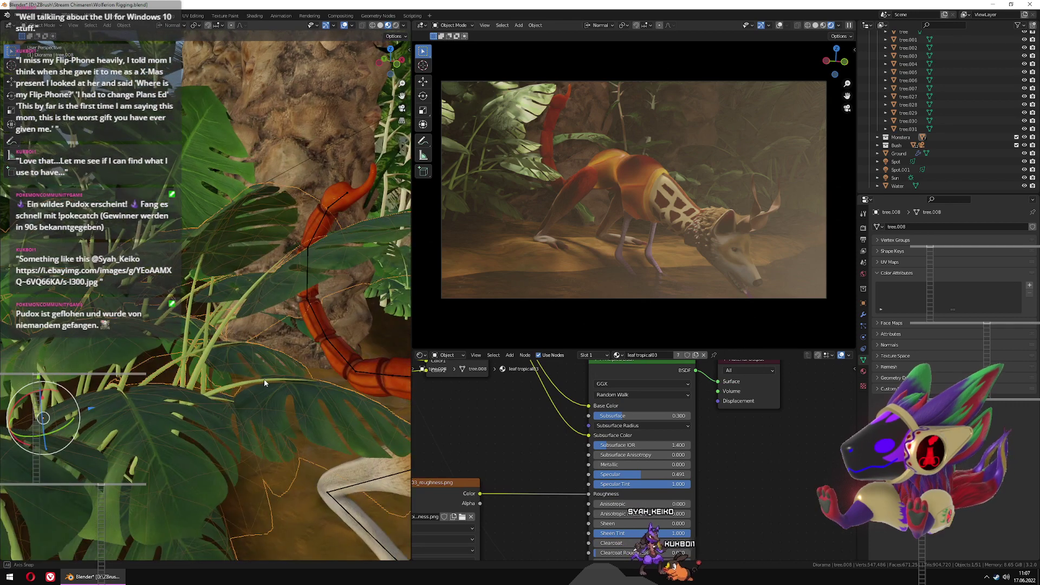
Set the leaf material's Subsurface Radius to 0, 1 and 0 so only the green component scatters
click(630, 417)
key(Return)
click(620, 426)
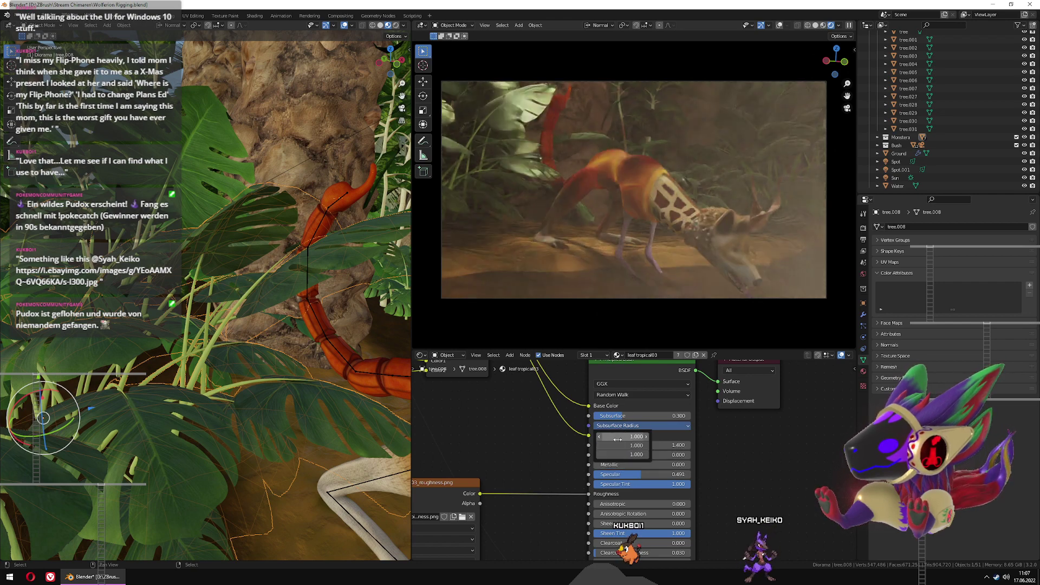
drag(615, 437, 845, 436)
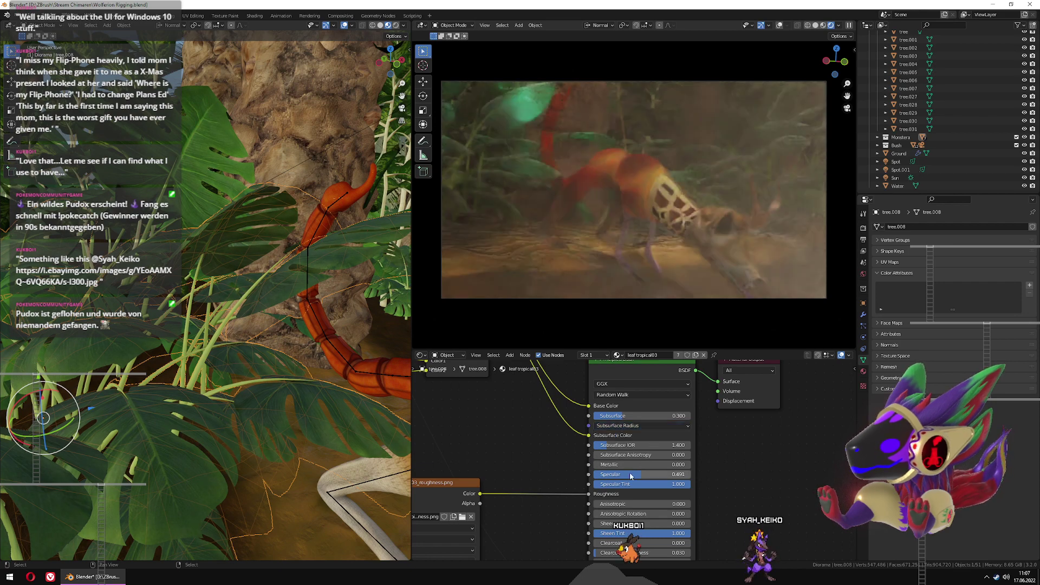
Try other values, including 0, for the green component of the leaf material's Subsurface Radius
click(624, 425)
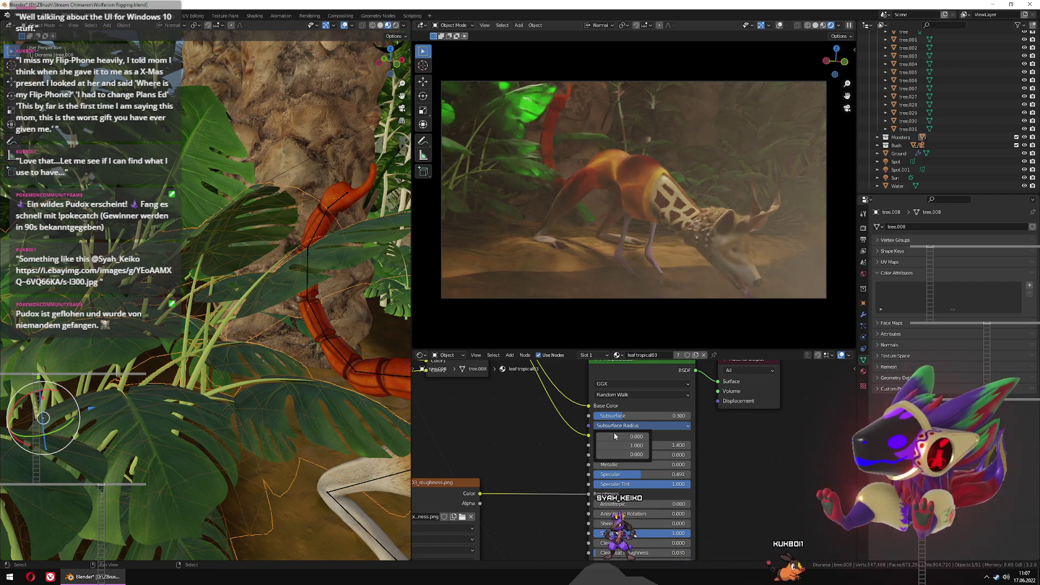
drag(623, 445, 595, 445)
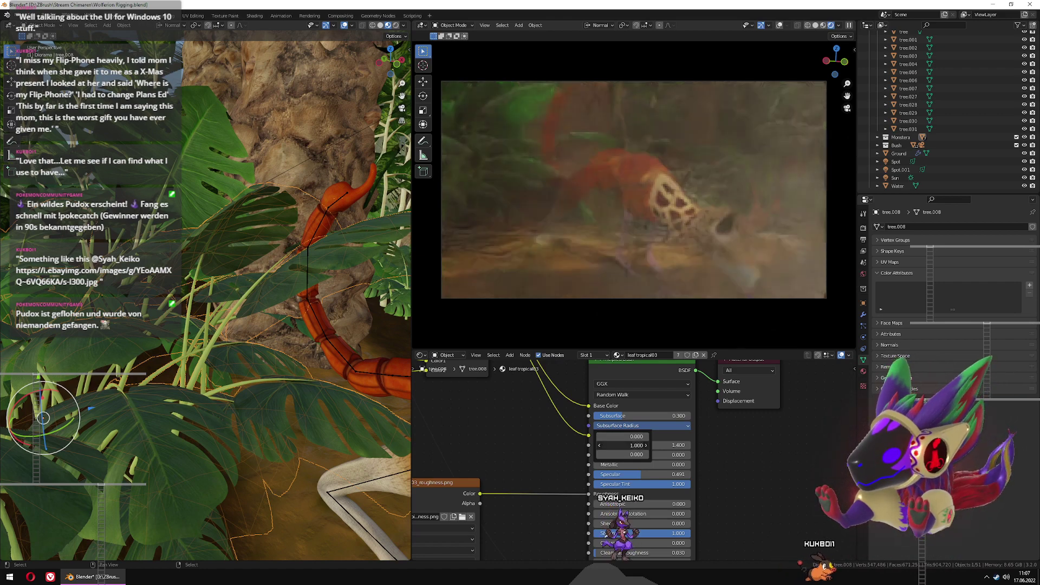
double_click(622, 445)
text(0.3)
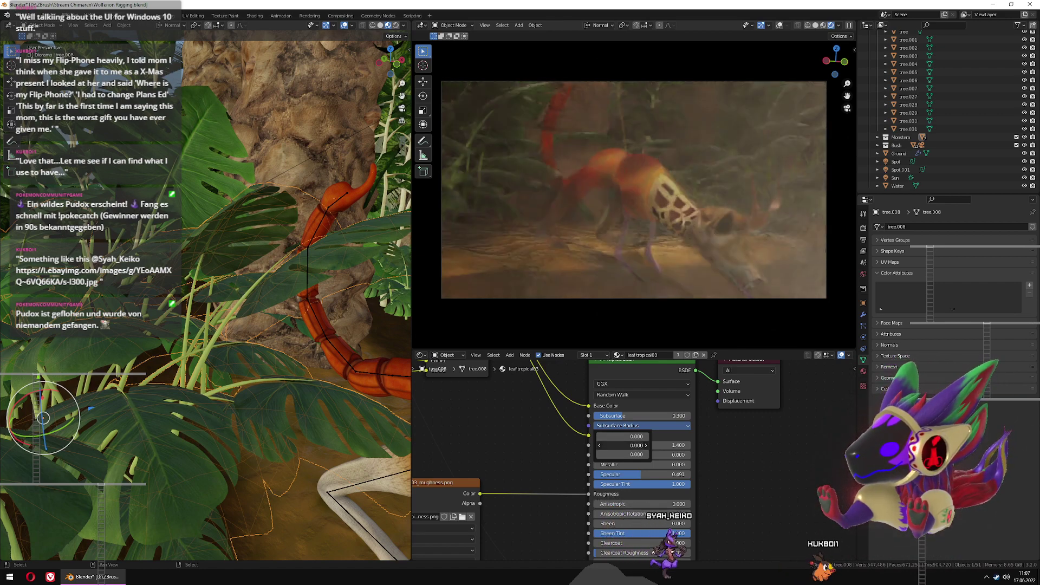
key(Return)
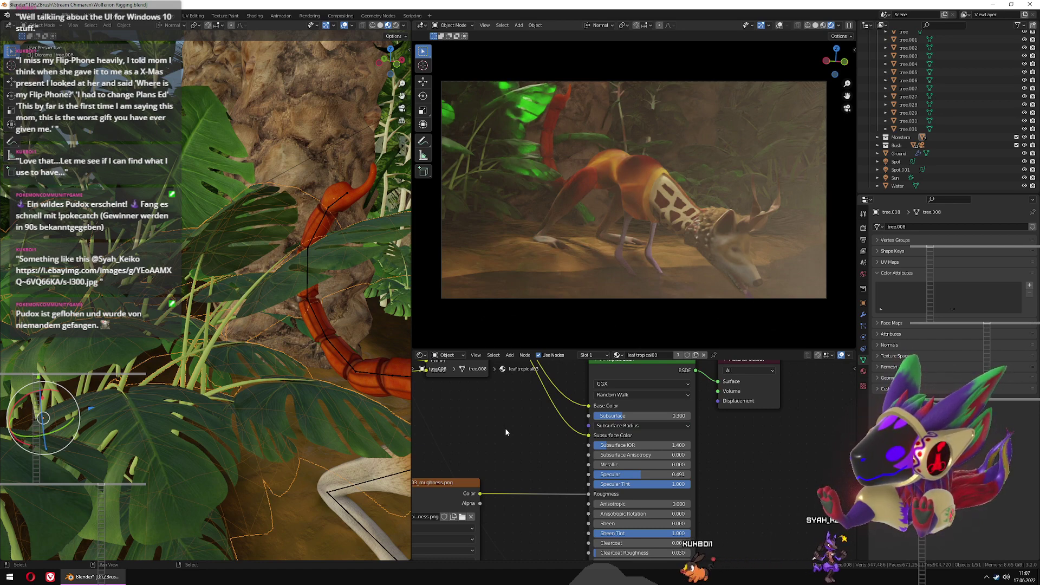
Split the shader node area in two and make the new part an Image Editor
scroll(505, 433, down, 2)
middle_drag(530, 430, 639, 400)
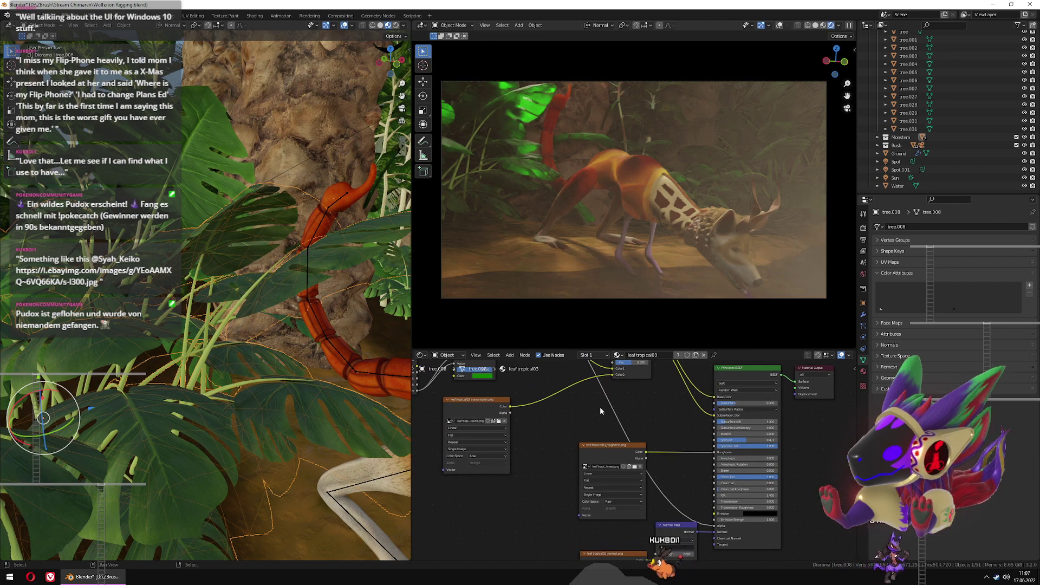
middle_drag(566, 418, 587, 430)
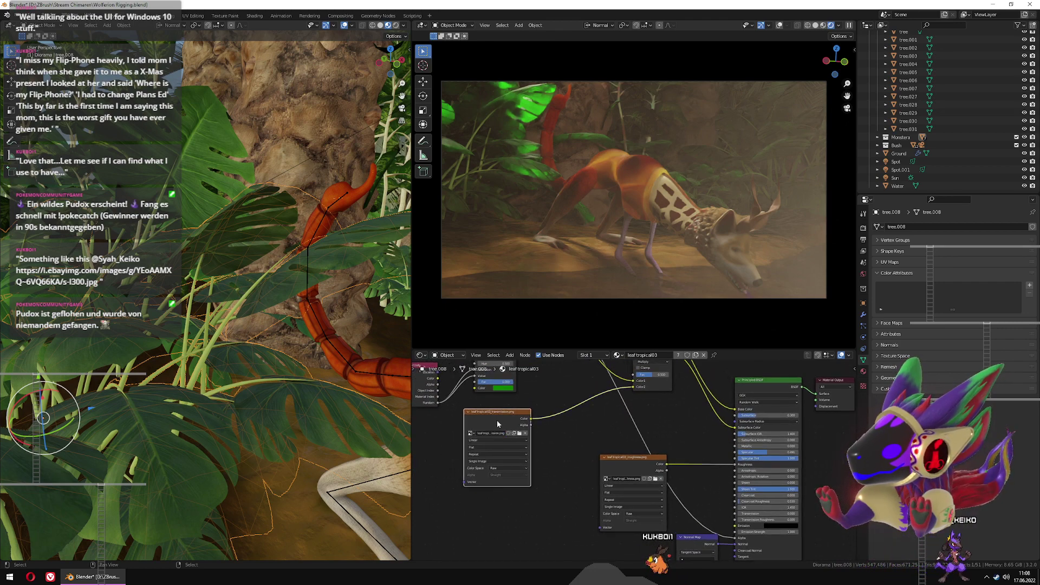
drag(854, 352, 649, 358)
click(655, 355)
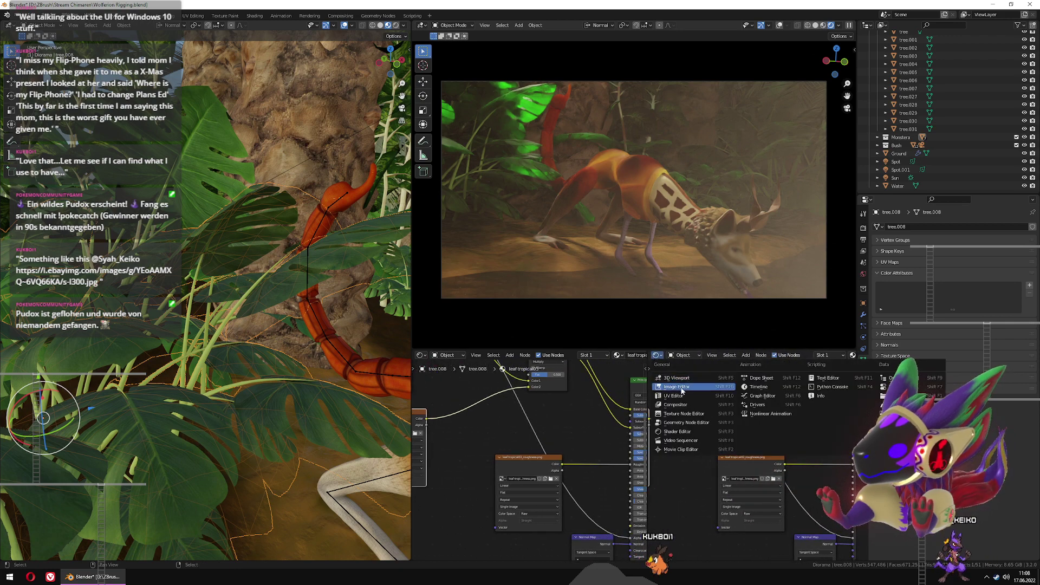
click(676, 387)
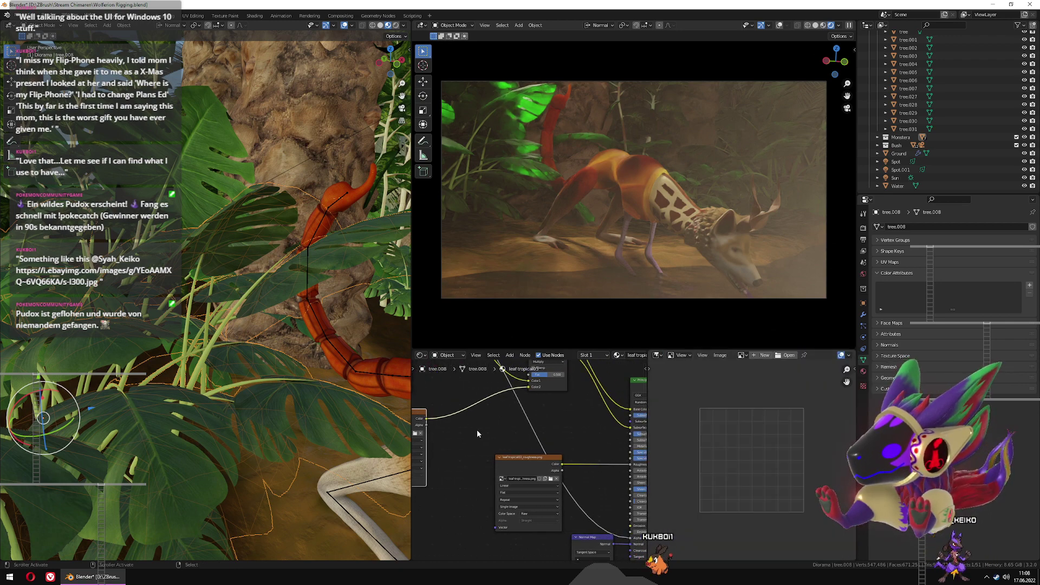
Check which image file the leaf's transmission texture node uses, without loading a different one
middle_drag(477, 433, 600, 436)
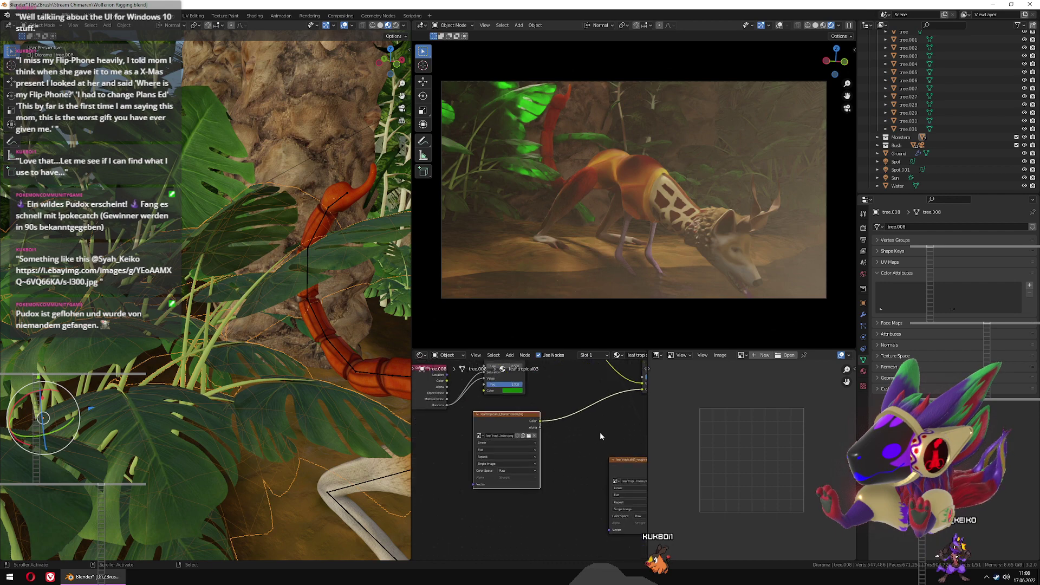
click(528, 436)
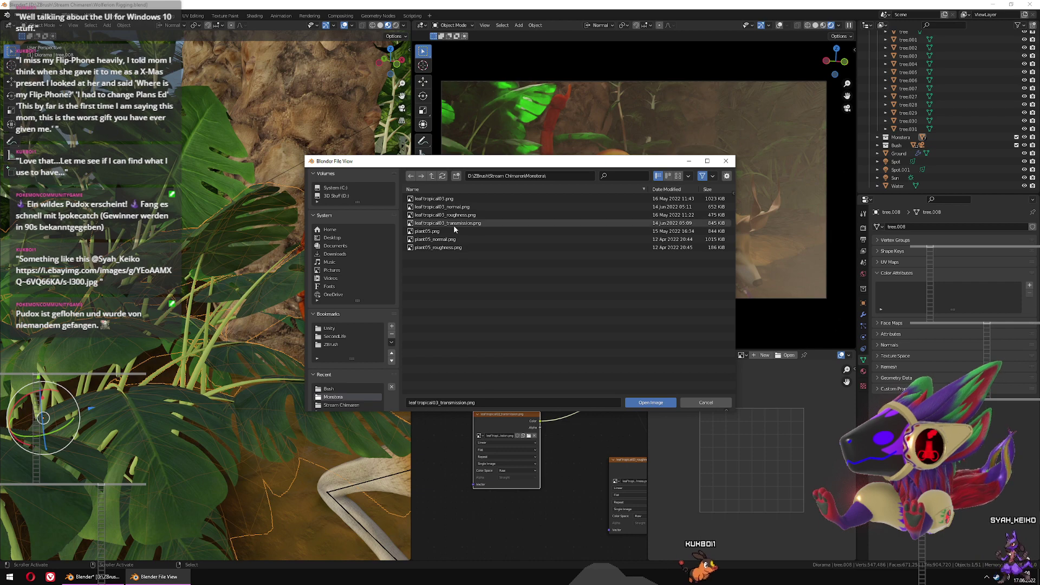
key(Escape)
scroll(520, 469, up, 3)
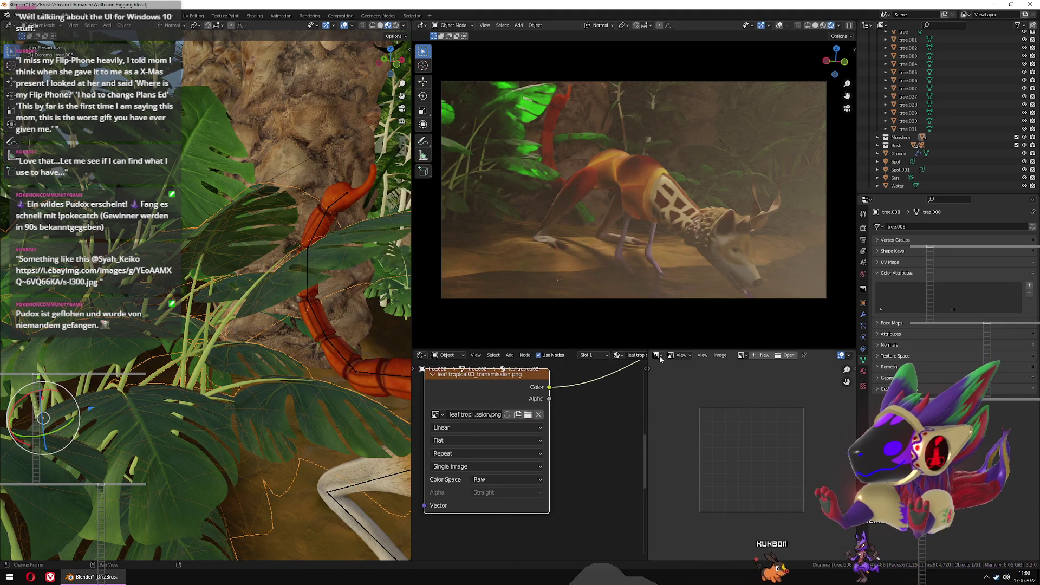
Change the new area to a UV Editor and display the Ant_ao.tga image in it
click(658, 355)
click(681, 394)
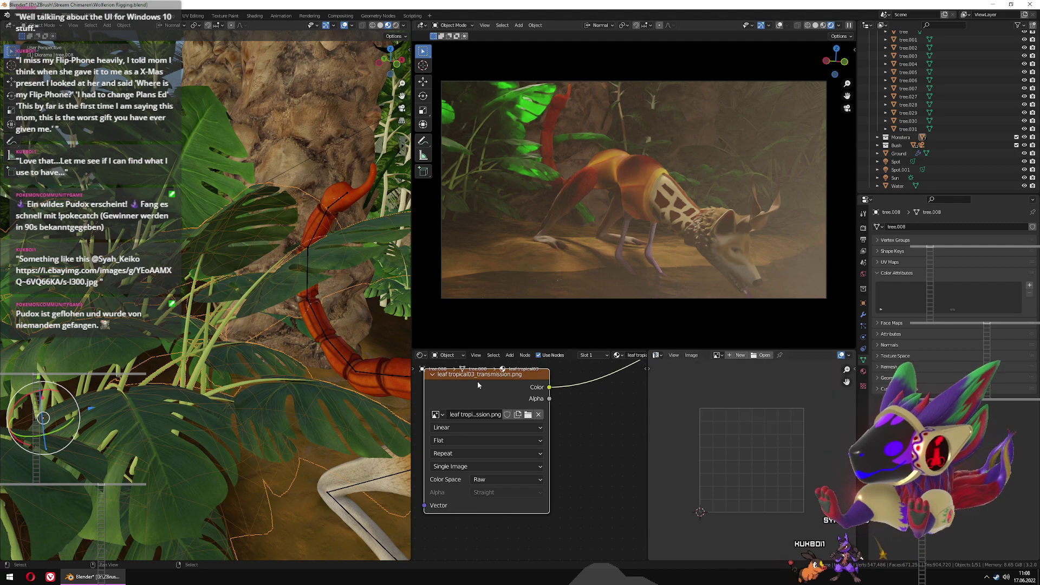
click(717, 355)
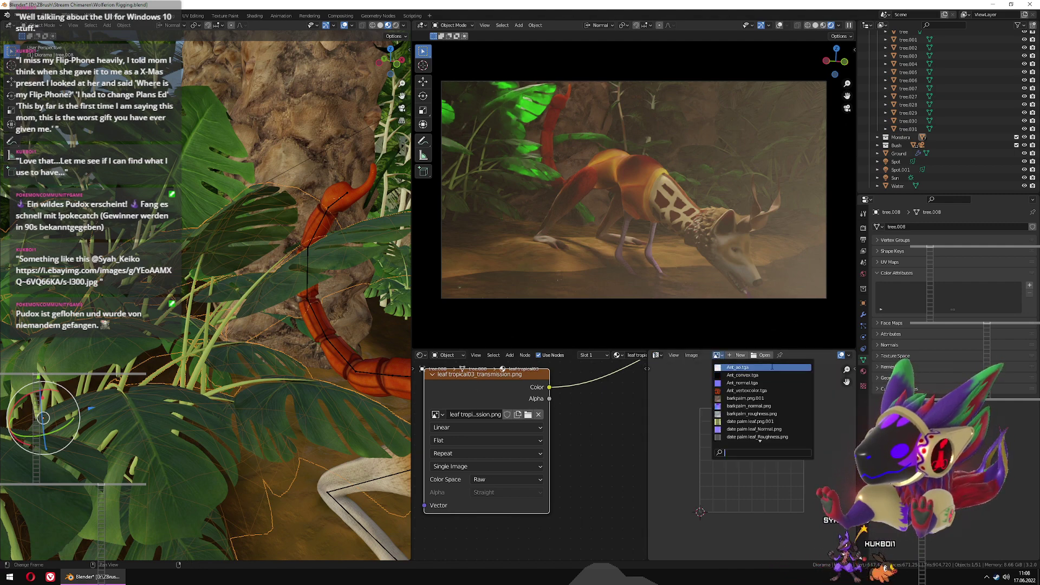
key(Return)
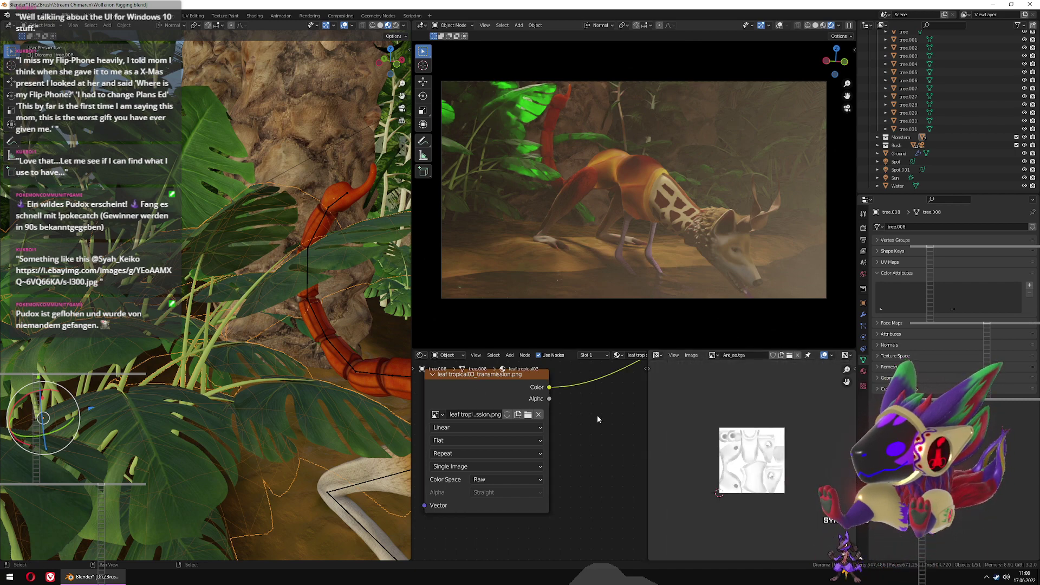
scroll(581, 414, down, 2)
scroll(529, 456, down, 1)
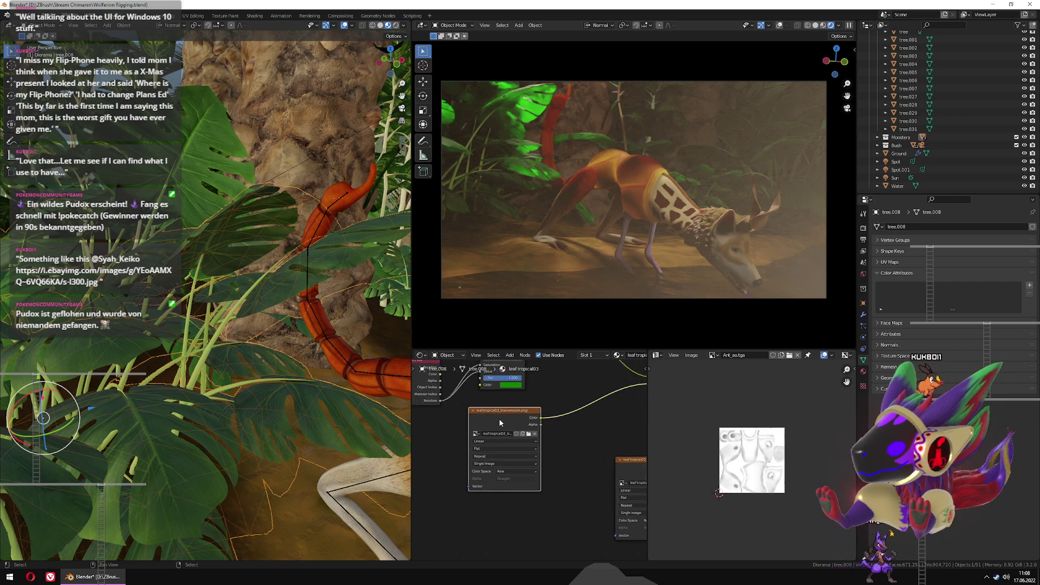
Display the leaf tropical03_transmission.png image in the UV Editor and frame the whole leaf
scroll(498, 418, up, 2)
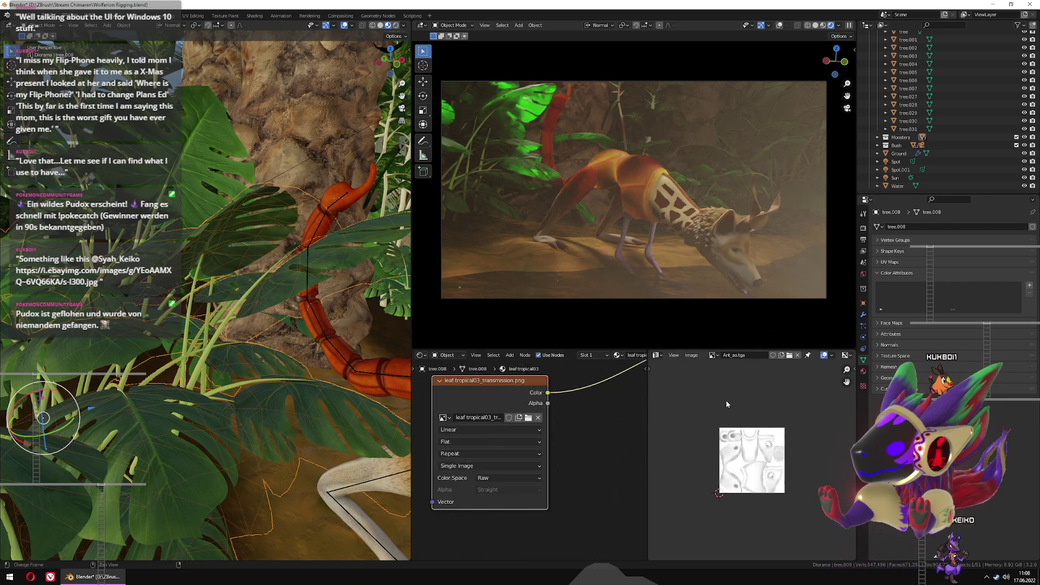
middle_drag(603, 418, 612, 425)
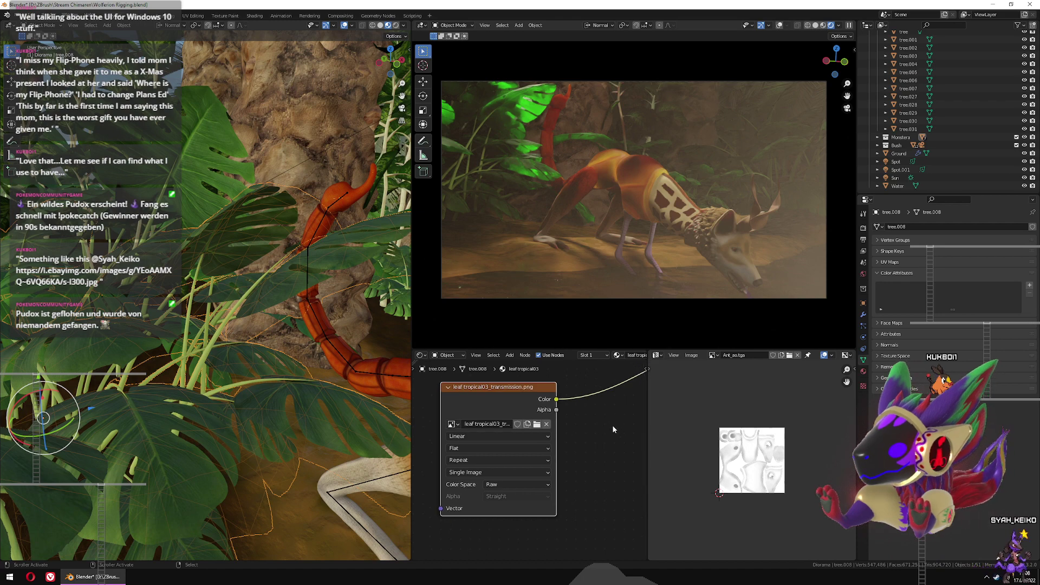
click(712, 355)
scroll(758, 402, down, 5)
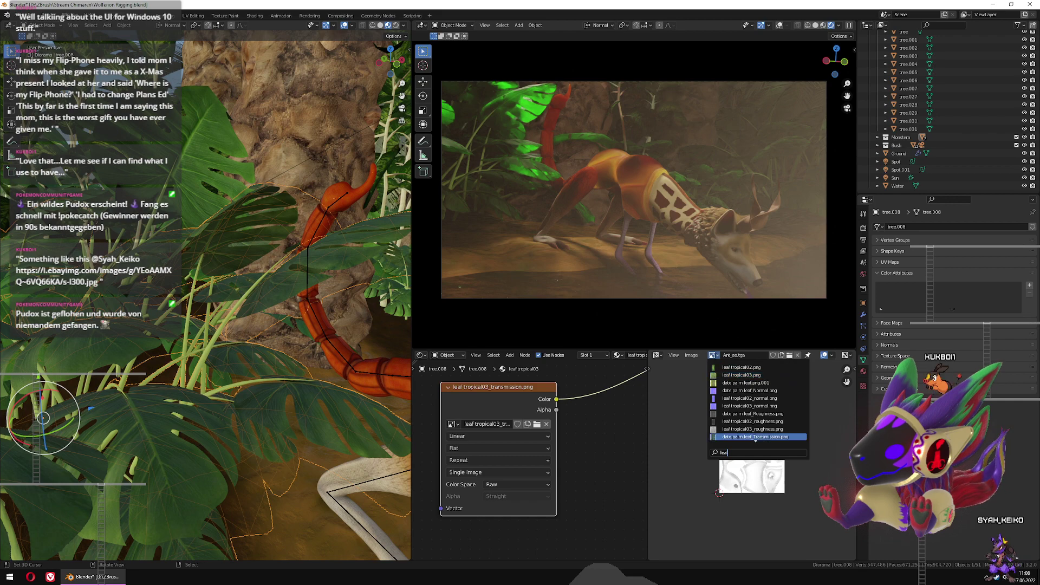
scroll(755, 437, down, 1)
scroll(755, 437, up, 7)
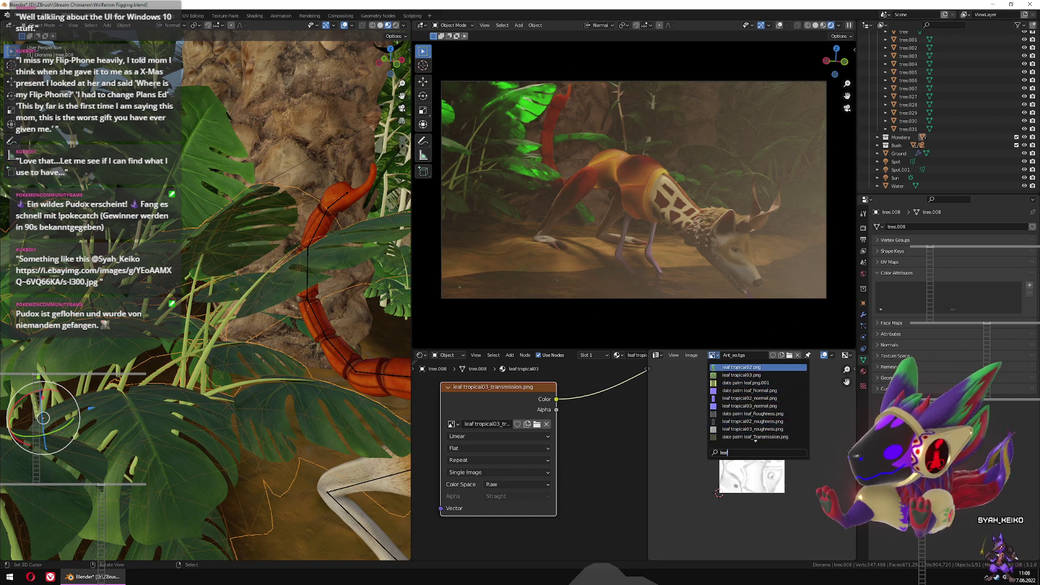
scroll(755, 436, down, 5)
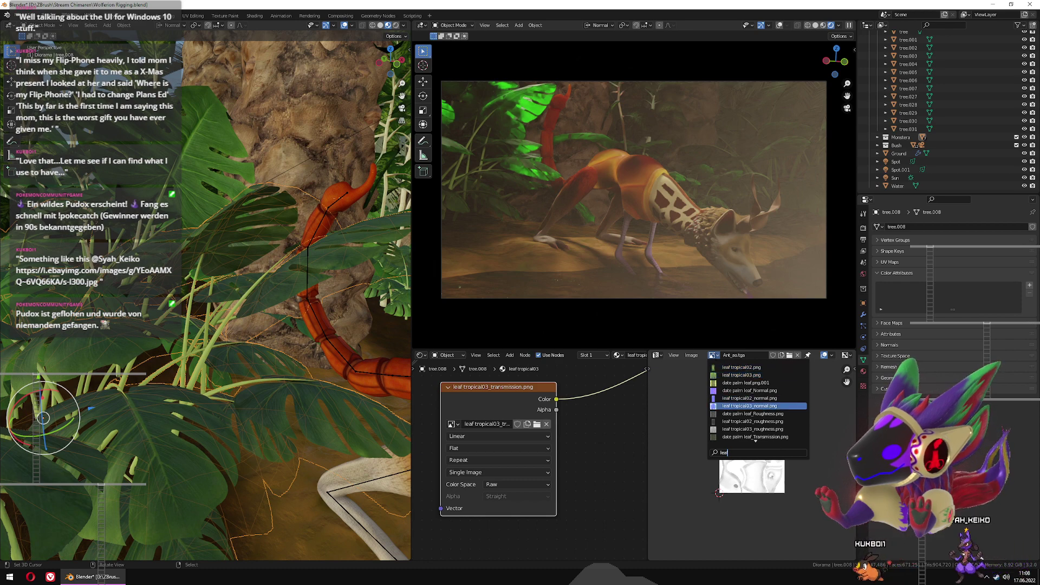
text(trop)
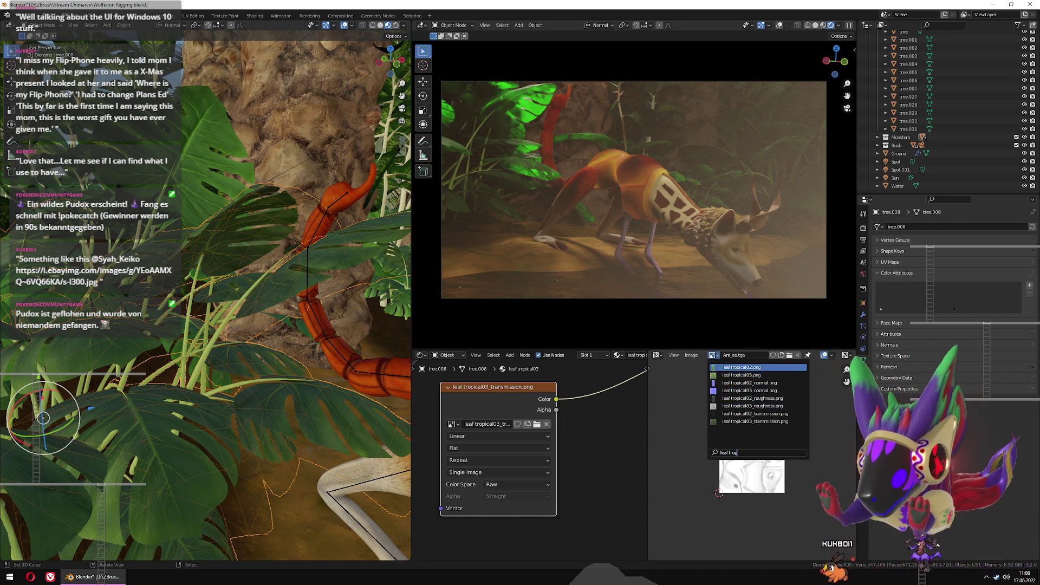
text(ical)
key(Down)
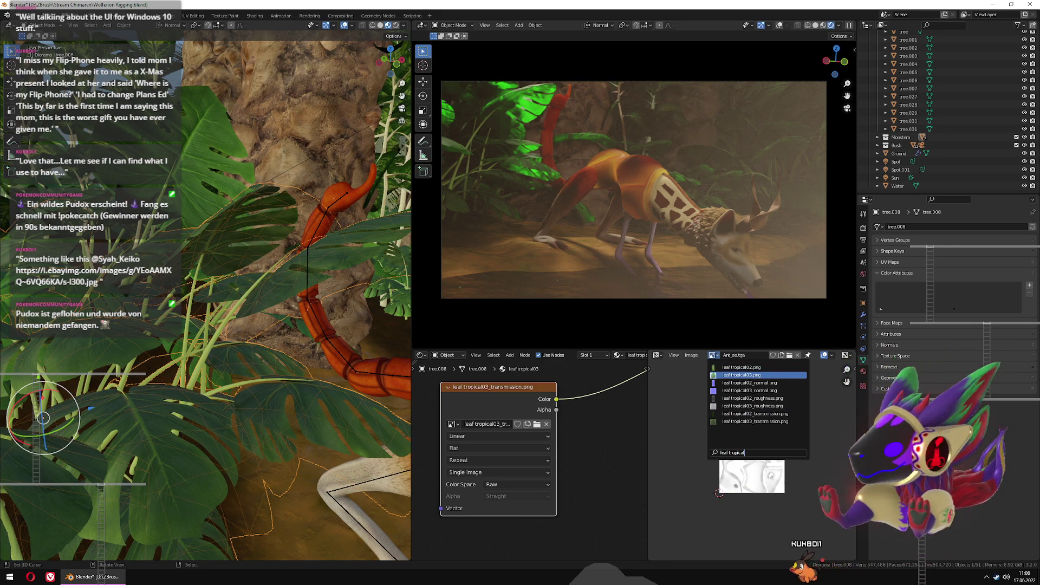
key(Down)
key(Down)
key(Down)
key(Down)
key(Down)
key(Down)
key(Return)
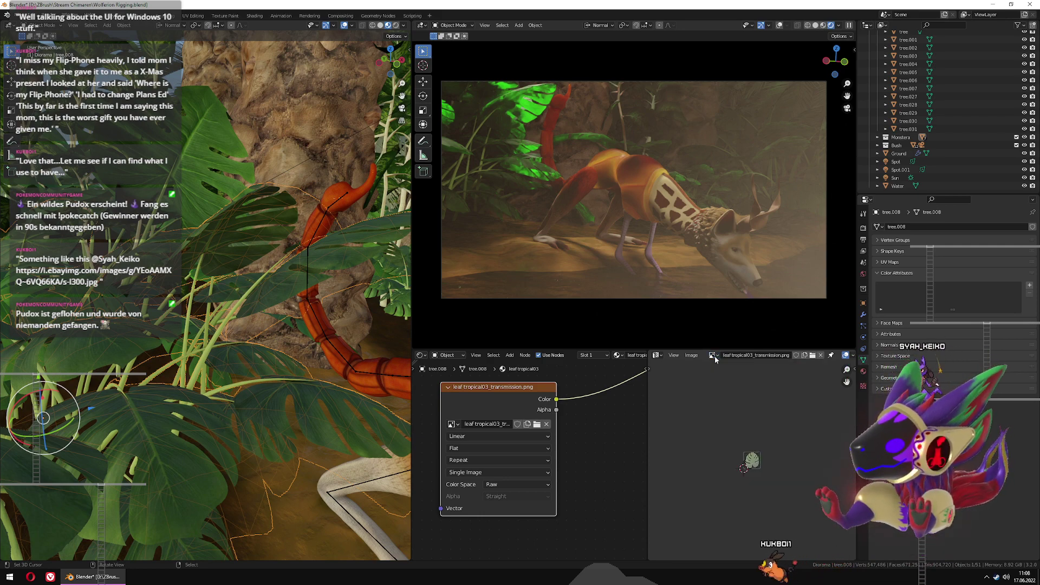
scroll(783, 494, up, 10)
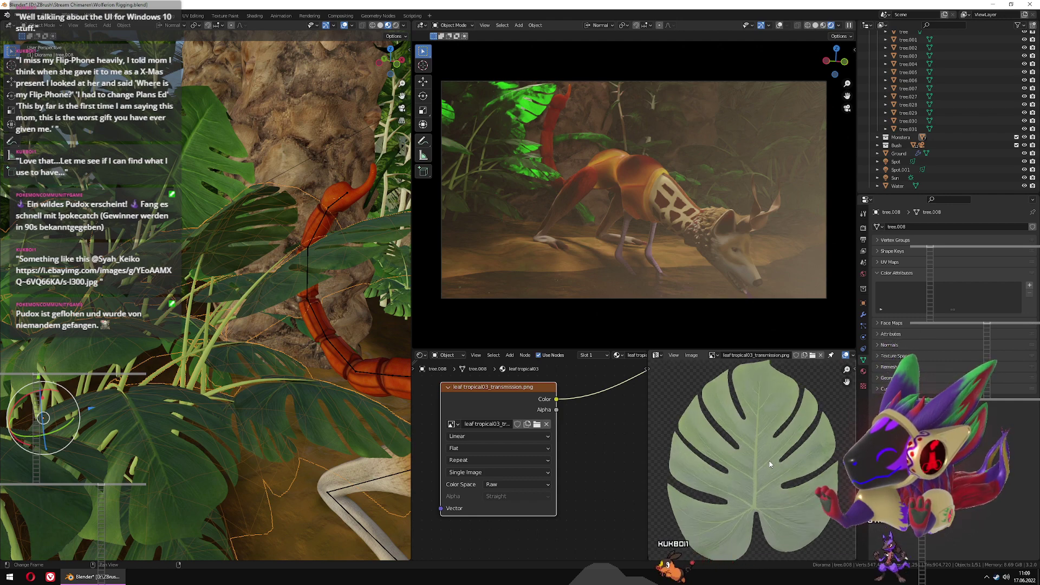
scroll(770, 464, down, 1)
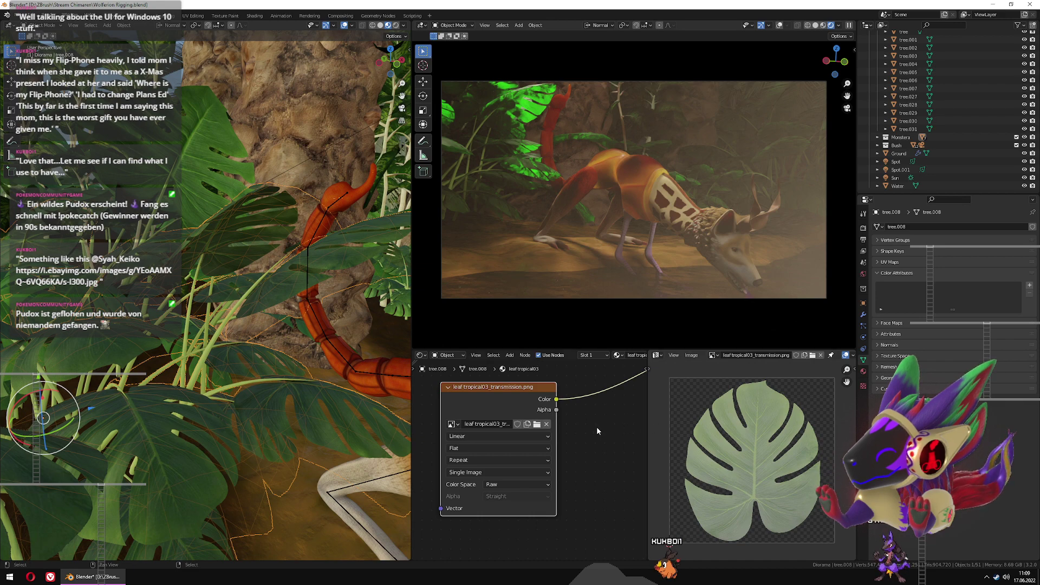
Set the Fac of the leaf material's Multiply node to 1.000 and look over its connections to the texture and shader
scroll(596, 427, down, 2)
middle_drag(592, 433, 501, 477)
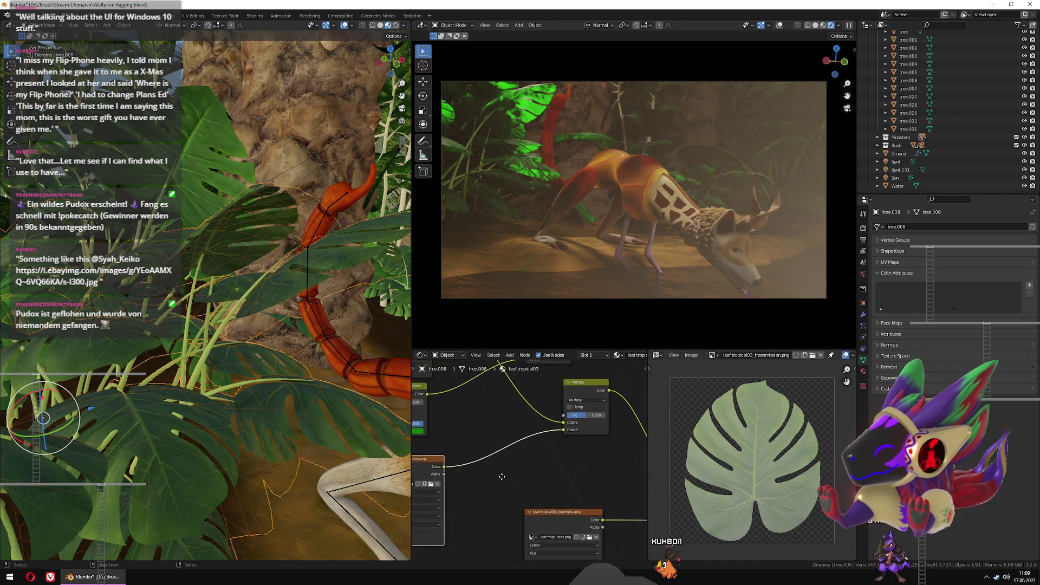
middle_drag(584, 459, 479, 477)
scroll(480, 475, up, 2)
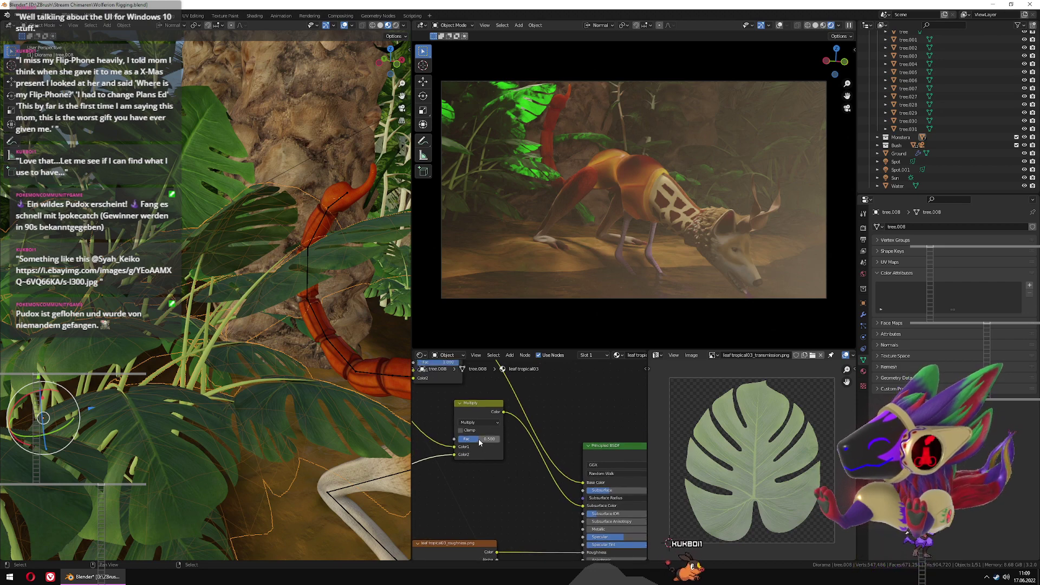
drag(479, 438, 499, 466)
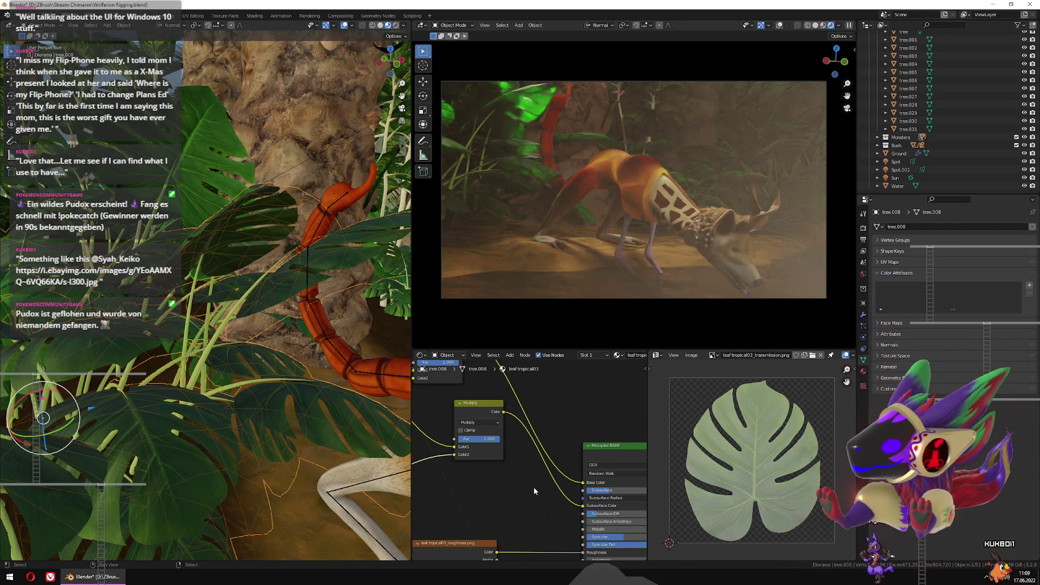
middle_drag(534, 488, 538, 470)
scroll(538, 470, up, 1)
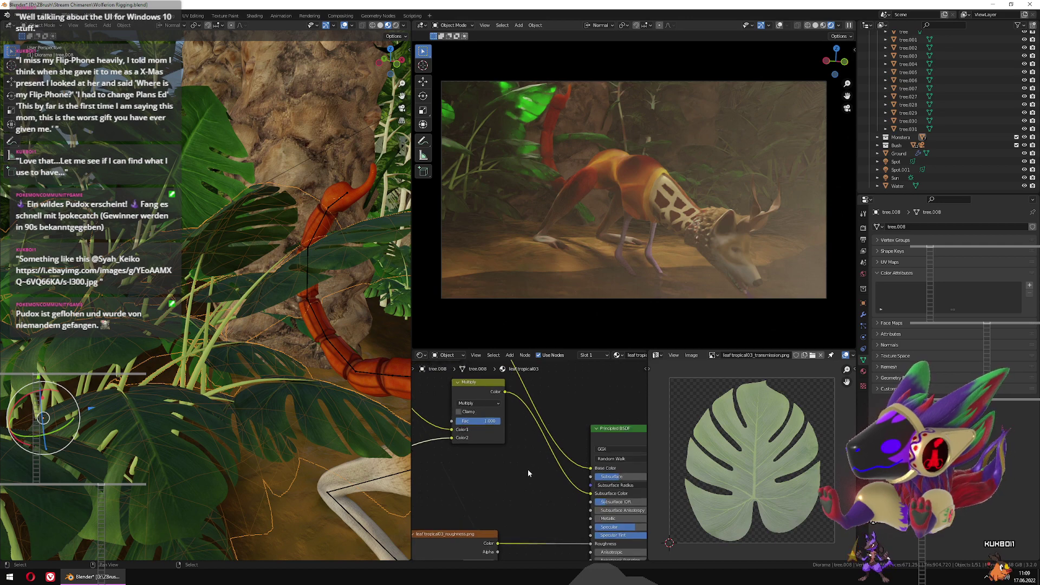
middle_drag(501, 472, 666, 461)
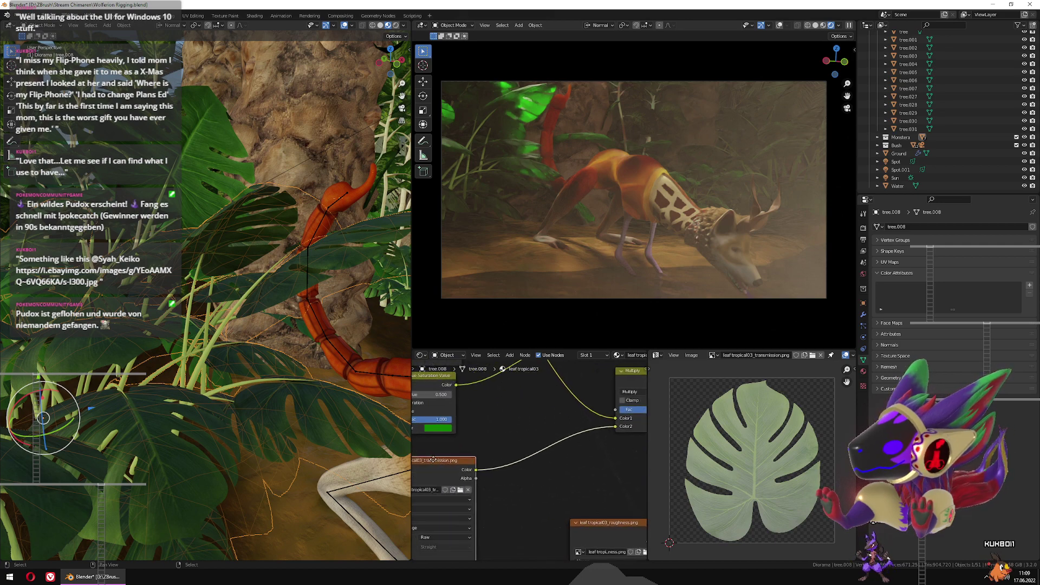
middle_drag(434, 459, 589, 458)
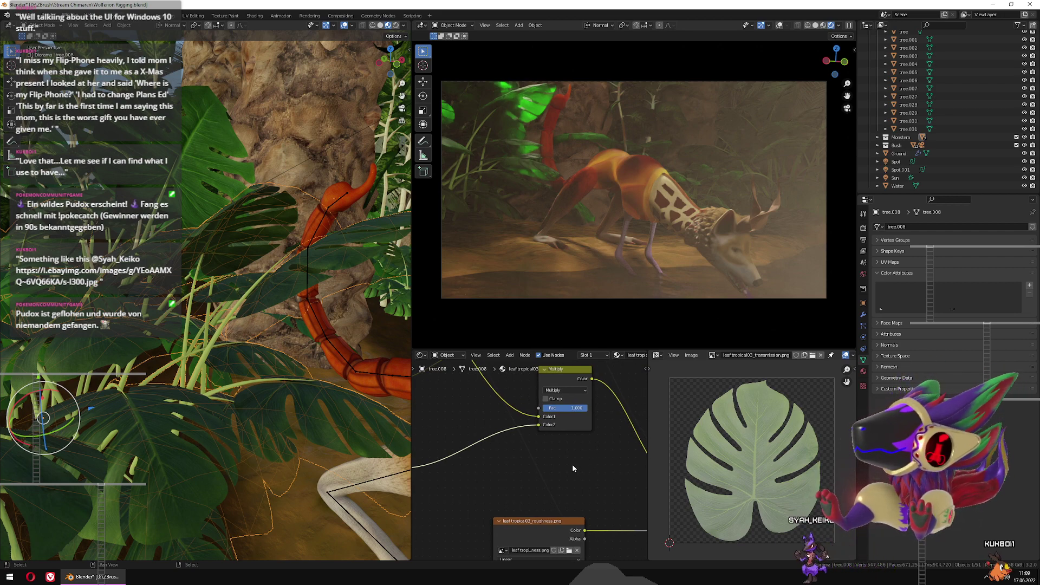
scroll(572, 463, down, 1)
middle_drag(573, 463, 505, 457)
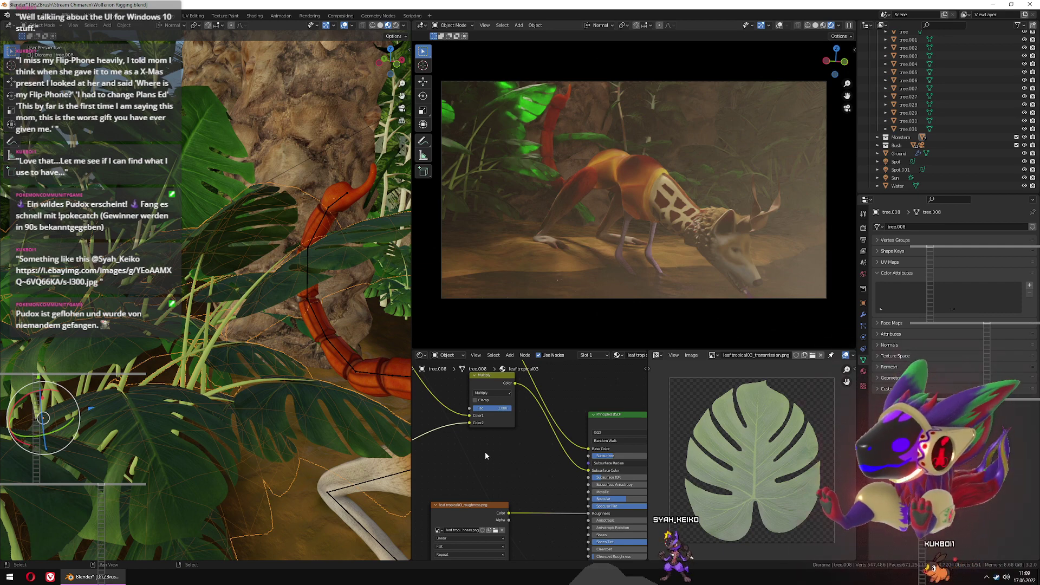
key(shift+a)
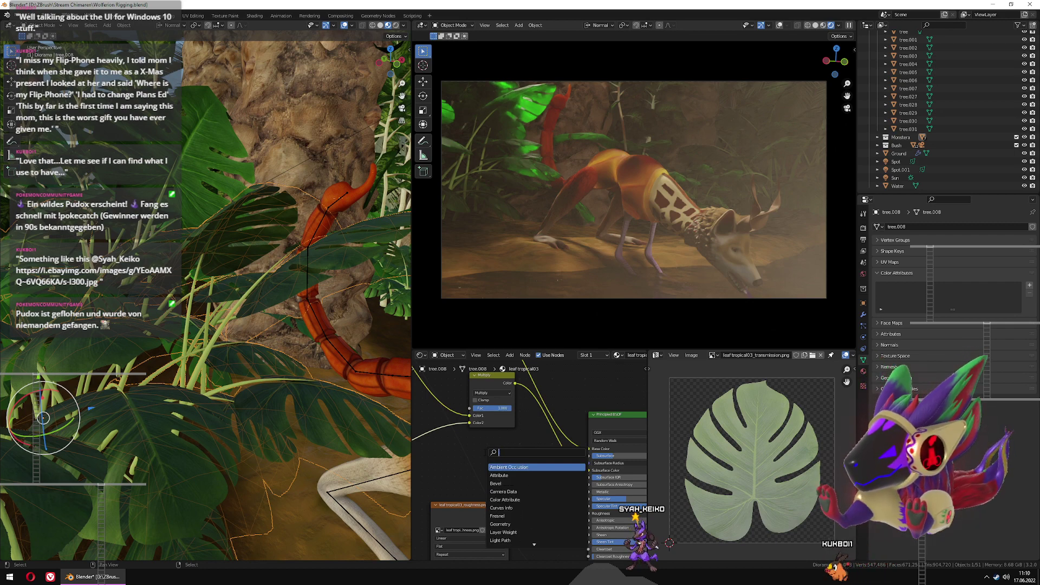
text(plit)
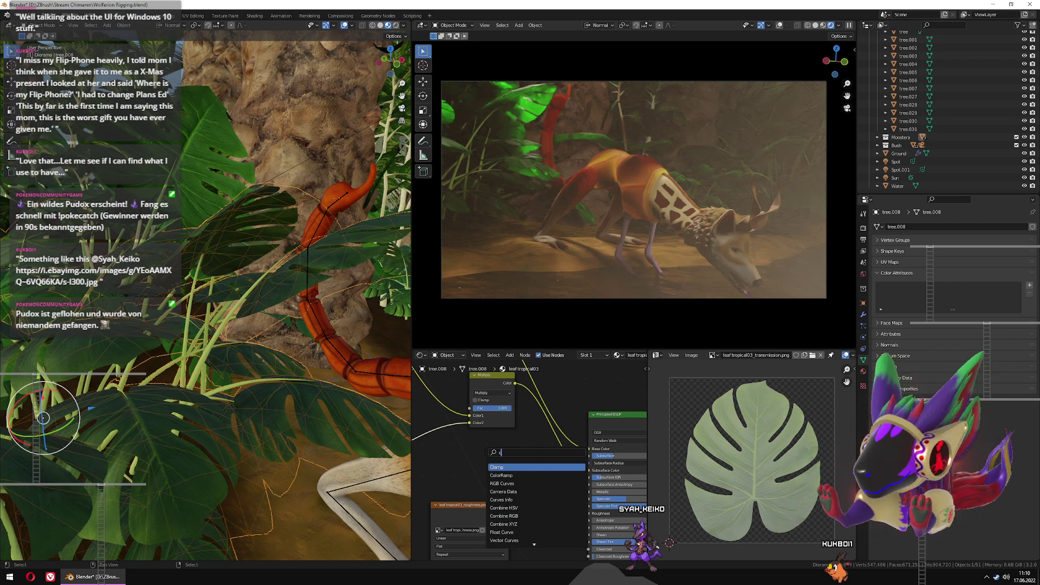
key(Down)
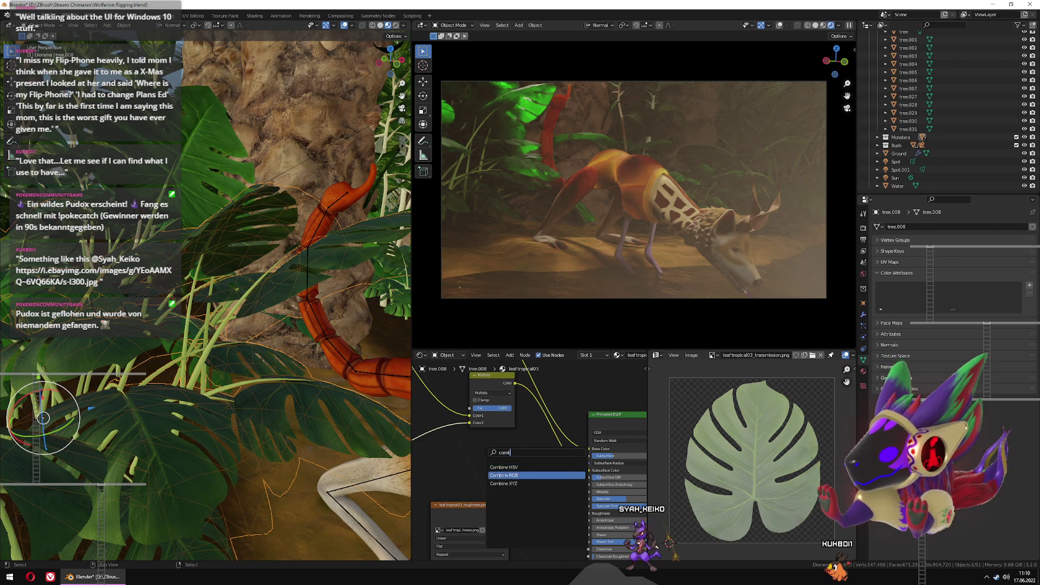
key(Down)
key(Return)
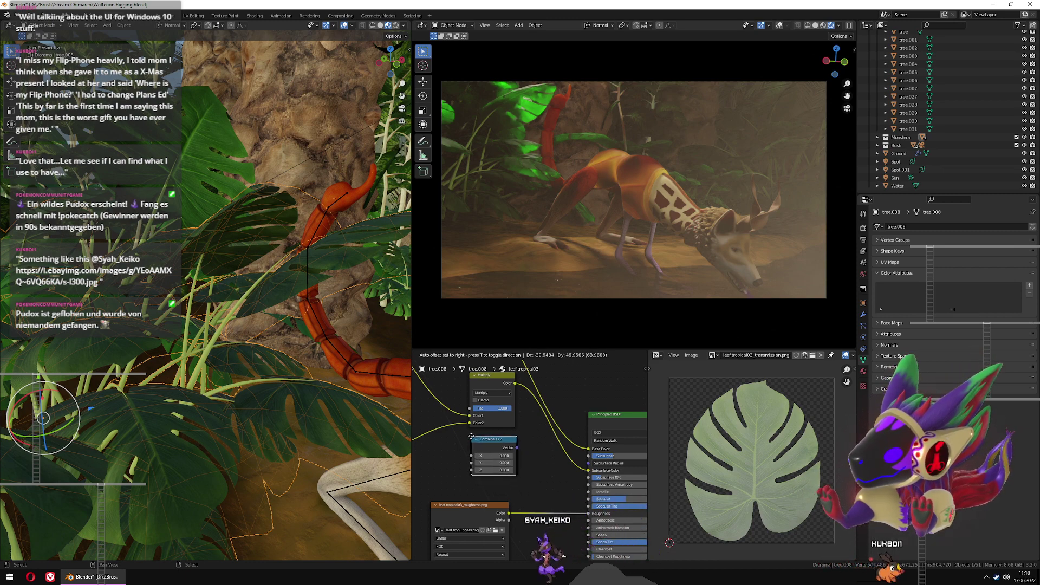
click(471, 436)
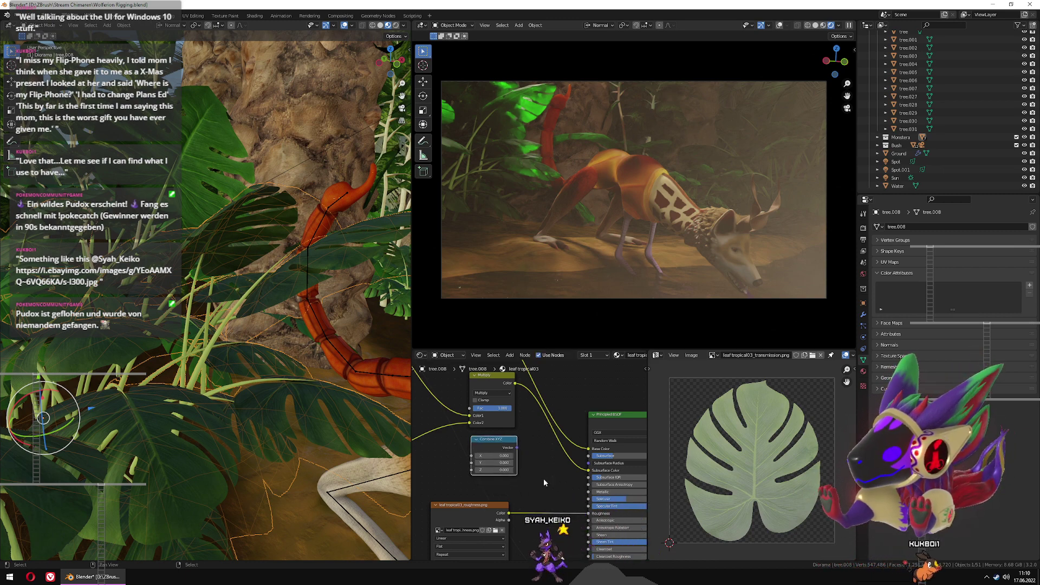
key(x)
Search the available shader nodes for "split" and "extra", looking through the matches without adding one
key(shift+a)
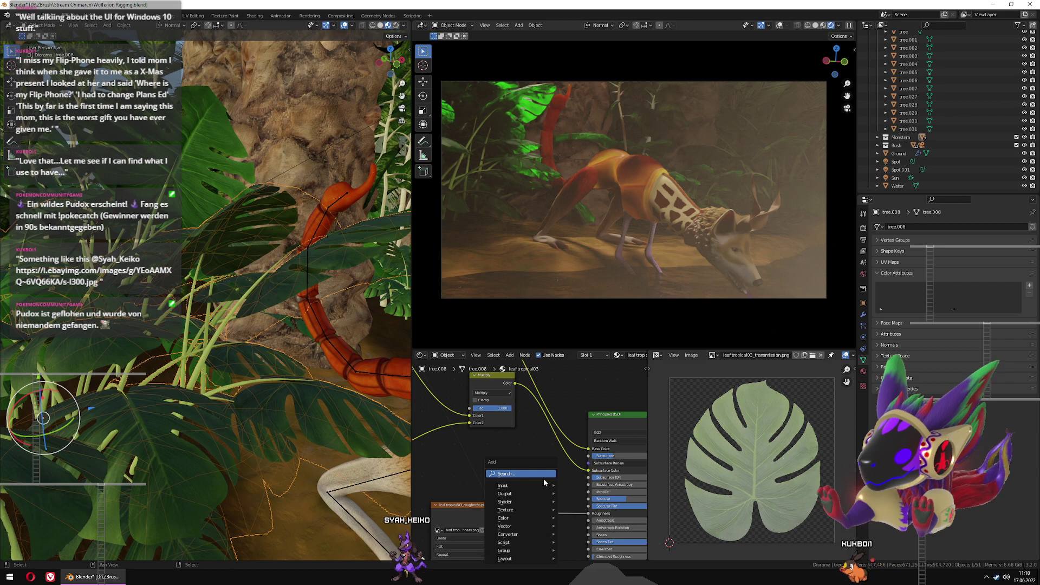
click(544, 477)
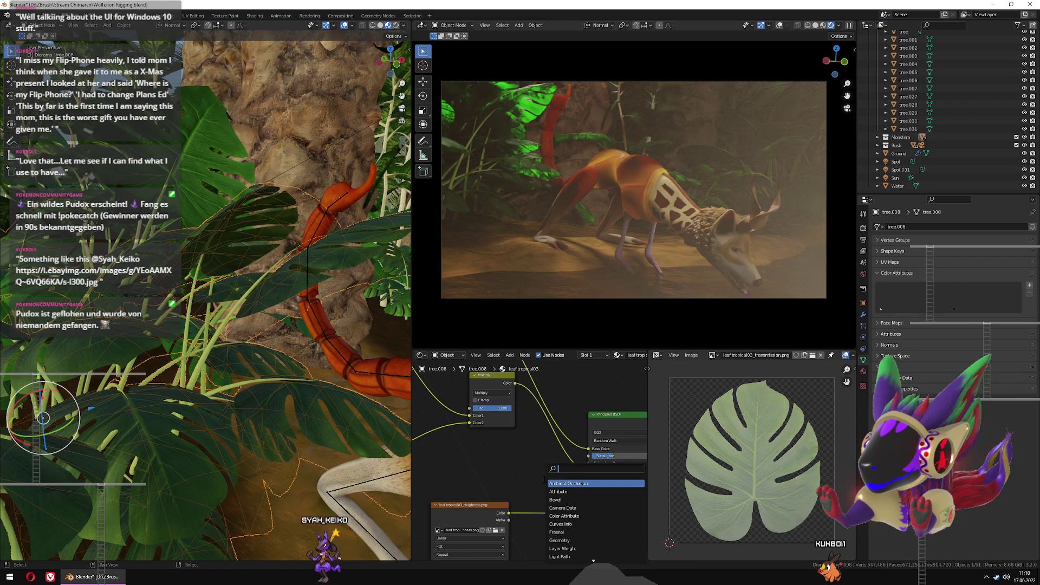
text(split)
key(ctrl+BackSpace)
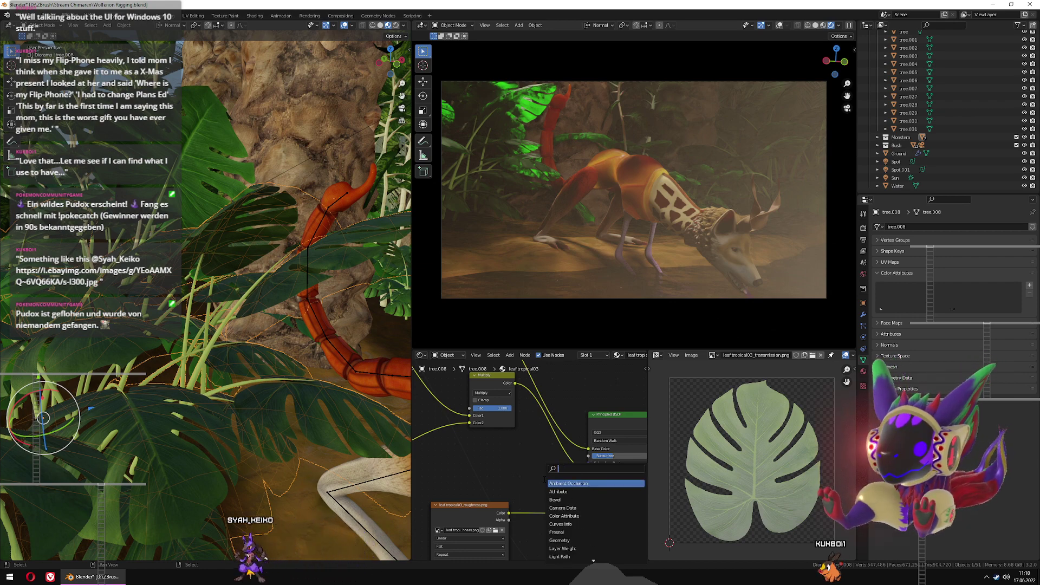
text(extra)
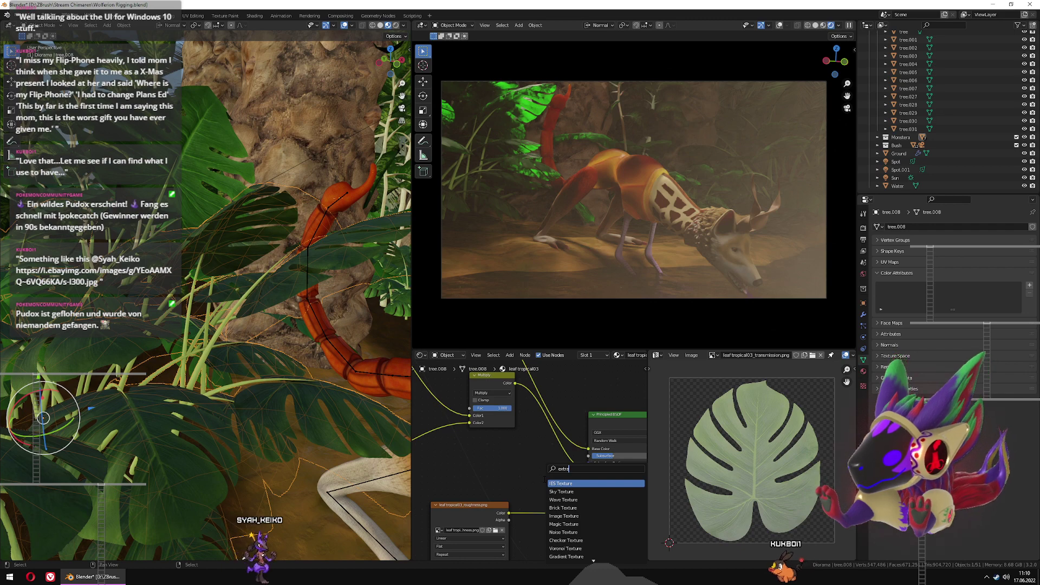
key(Down)
key(Down)
key(Down)
key(Down)
key(Down)
key(Down)
key(Down)
key(Down)
key(Down)
key(Down)
key(Down)
key(Down)
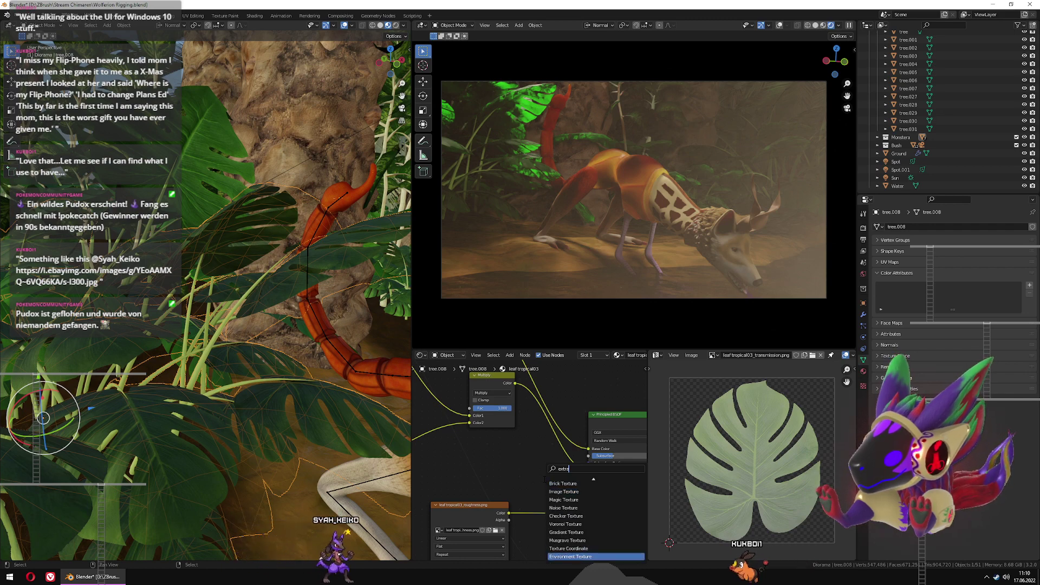
key(Up)
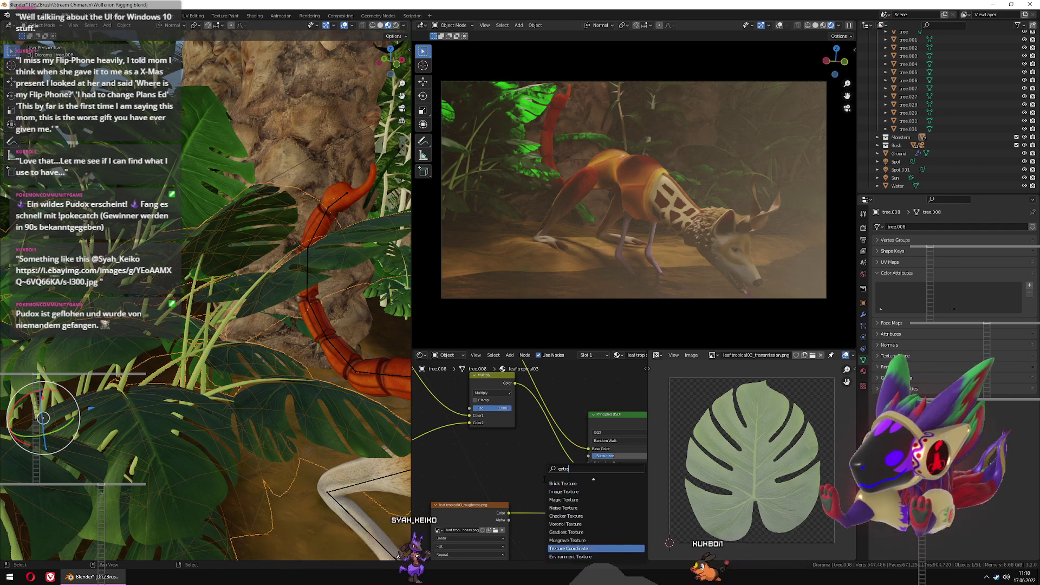
key(Down)
key(Down)
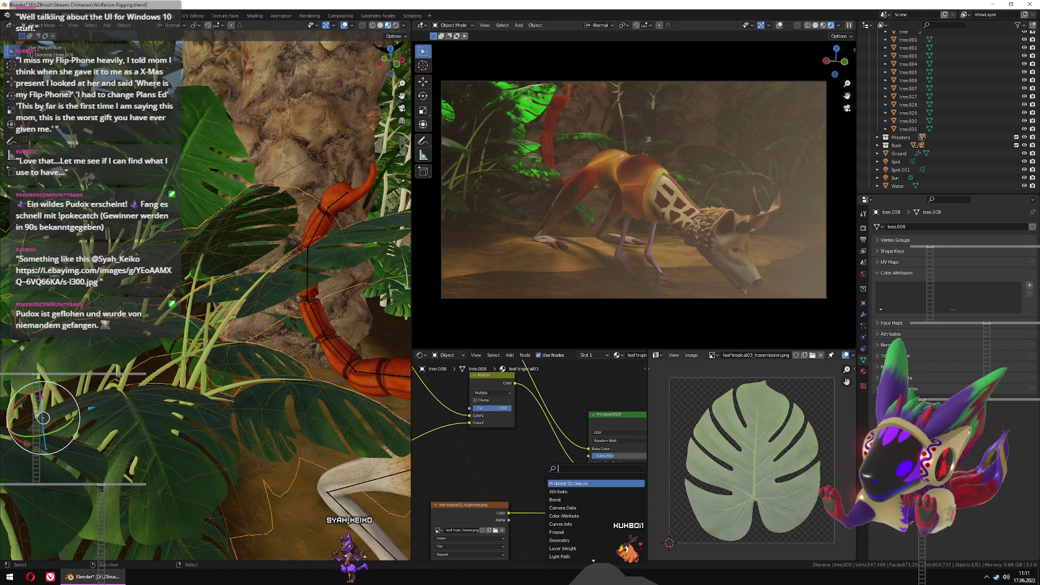
Add a Combine RGB node to the leaf material and place it between the Multiply node and the roughness texture node
text(cor)
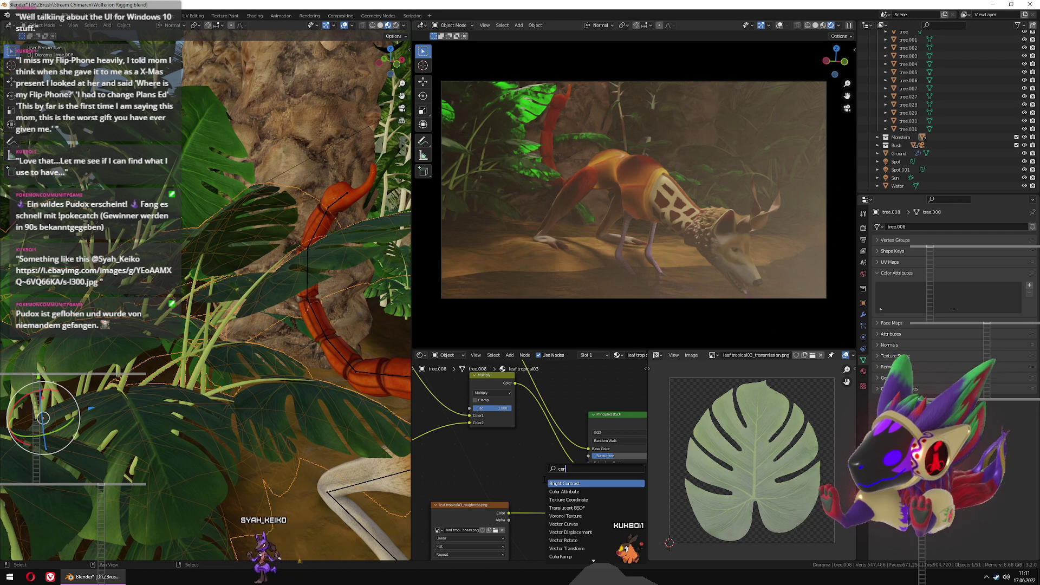
key(Down)
key(Down)
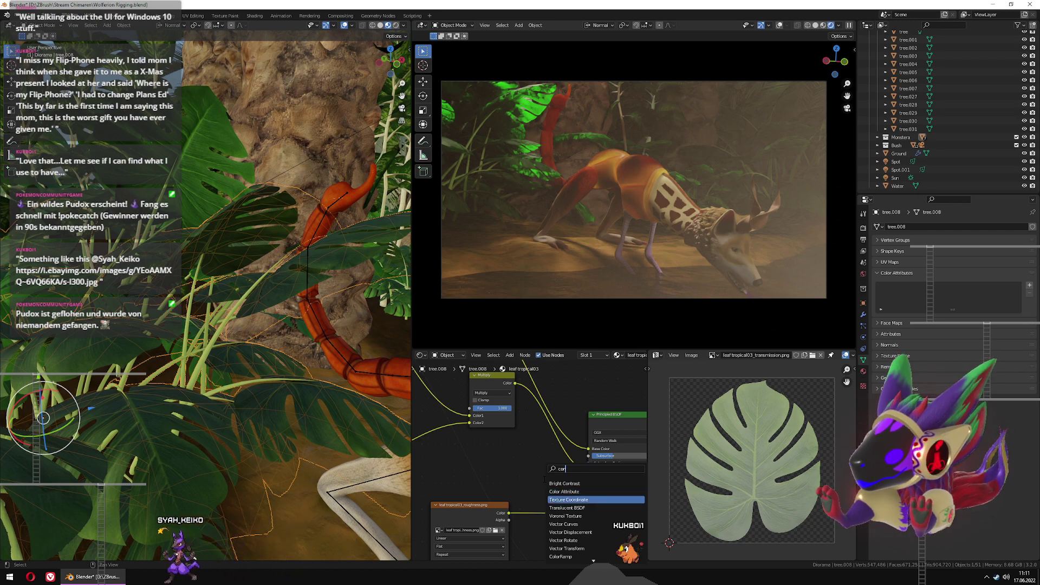
key(Down)
key(Down)
key(Down)
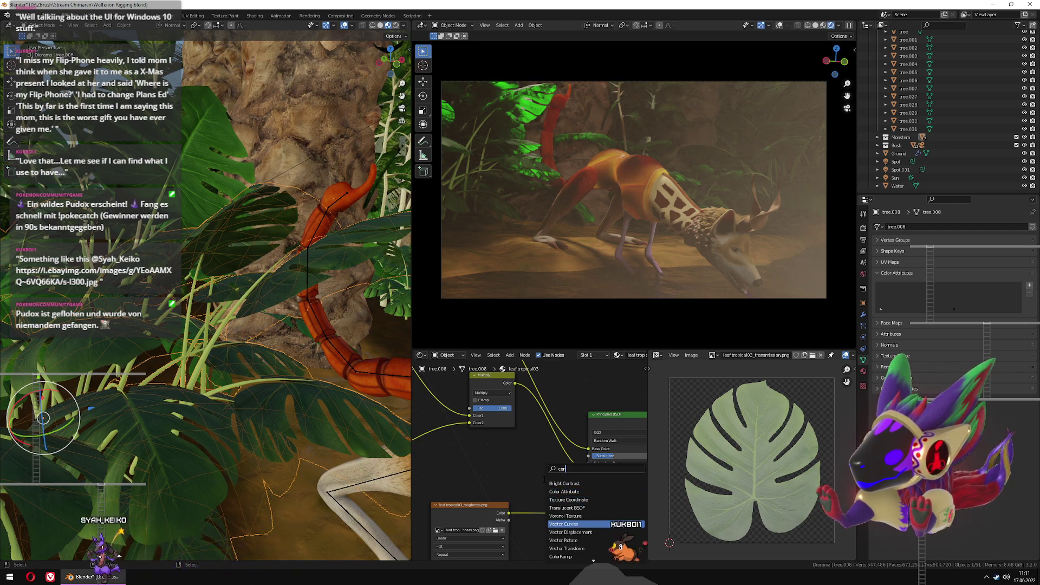
key(Down)
key(Down)
key(Down)
key(Down)
key(Down)
key(Down)
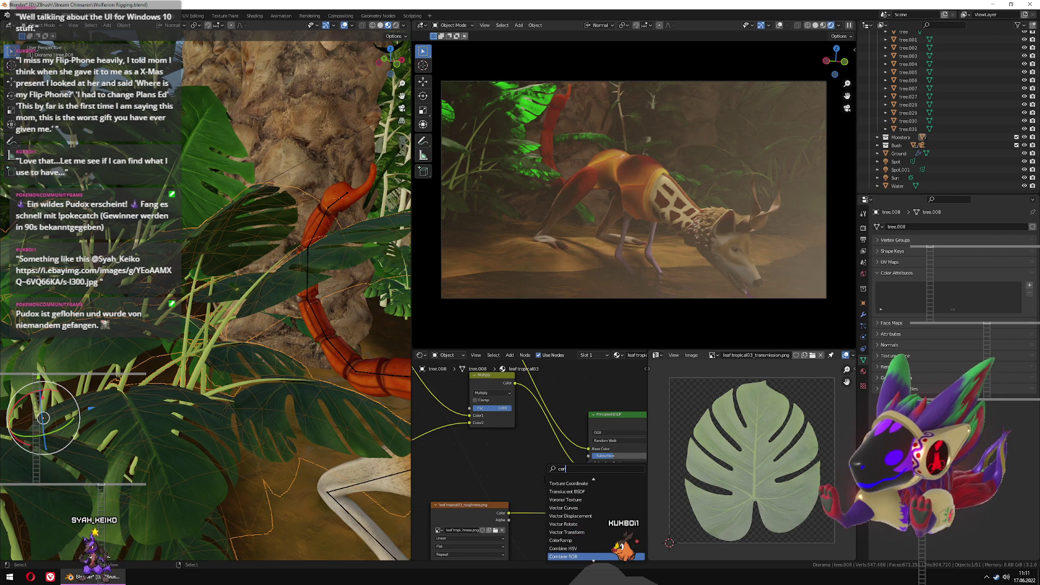
key(Down)
key(Down)
key(Up)
key(Up)
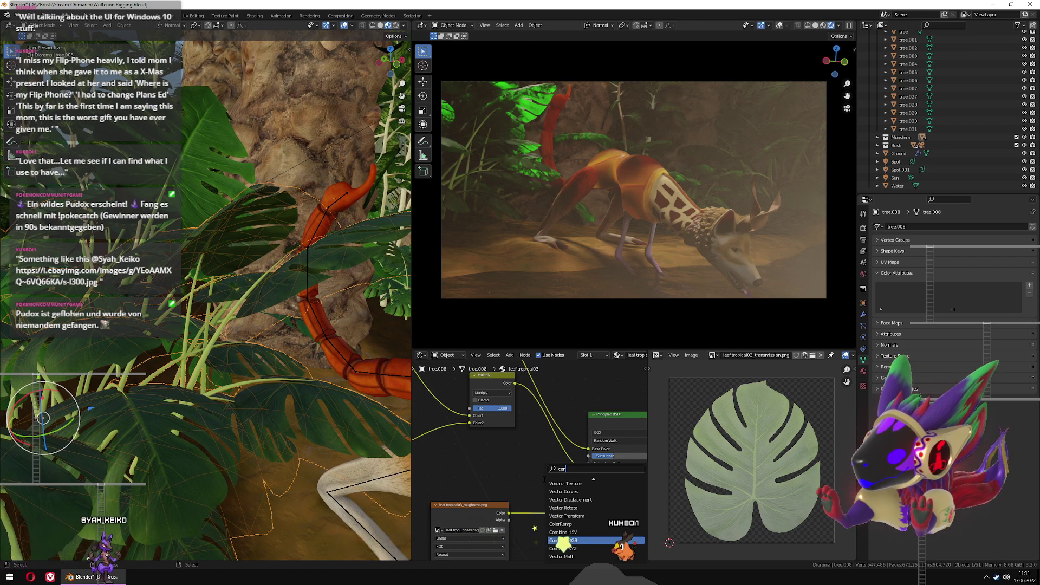
key(Return)
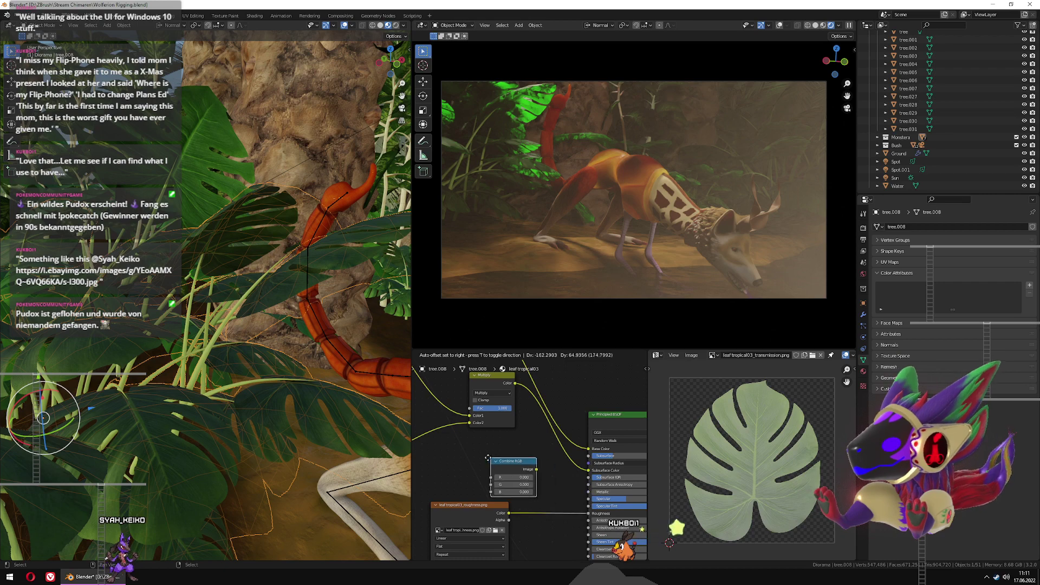
click(456, 447)
Connect the transmission texture's Color output to the R, G and B inputs of the Combine RGB node
middle_drag(528, 498, 576, 477)
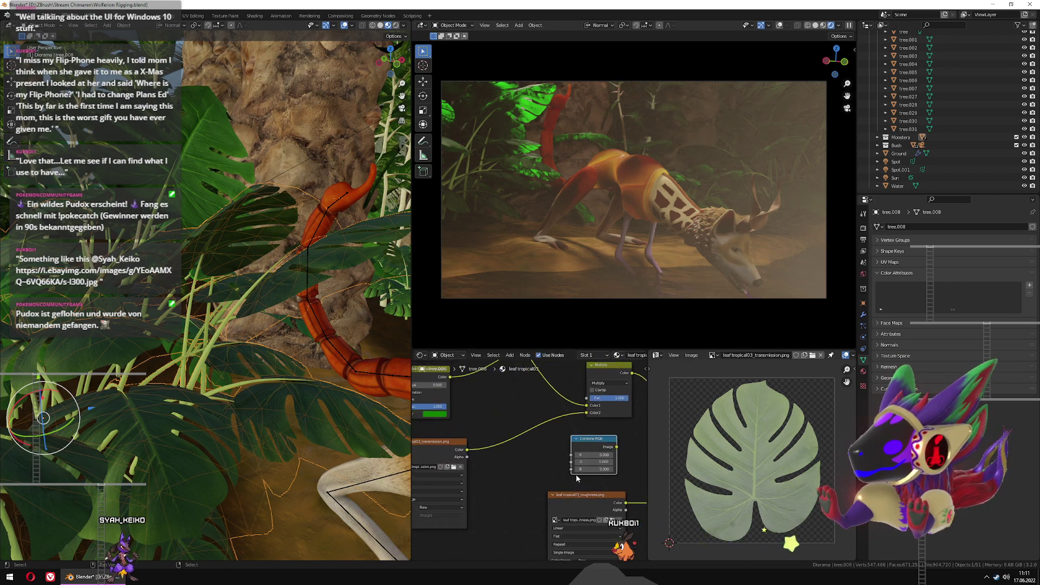
drag(467, 450, 572, 455)
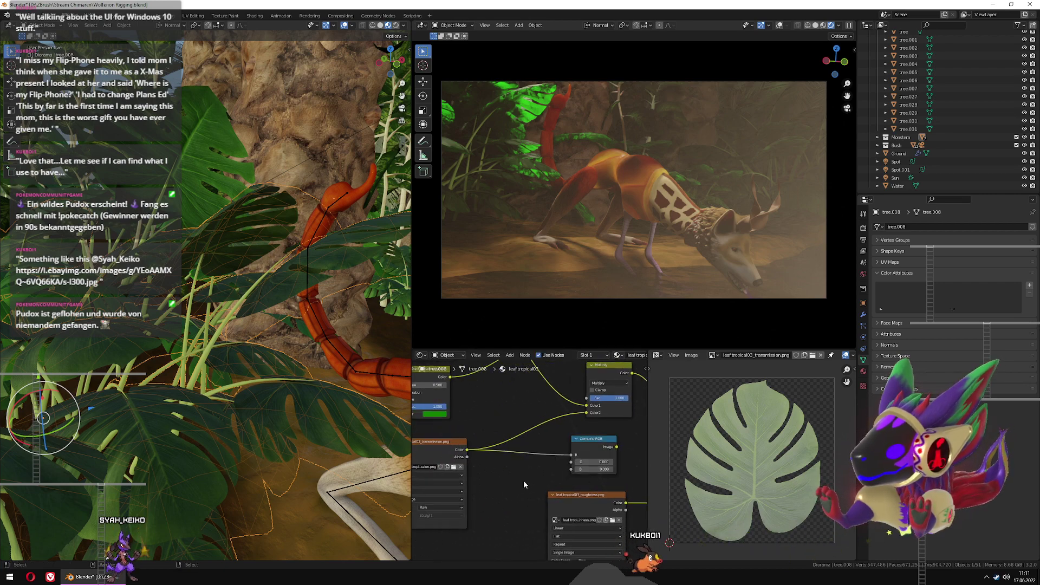
drag(467, 451, 576, 470)
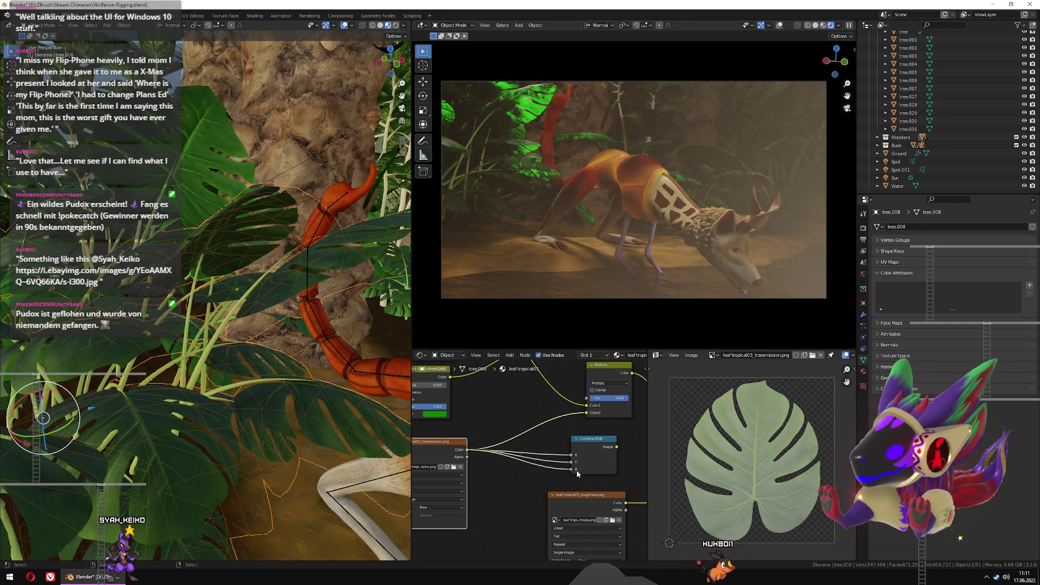
middle_drag(518, 476, 495, 473)
drag(577, 438, 537, 440)
Preview the Combine RGB output on the leaves and compare it with the direct preview of the transmission texture
middle_drag(597, 442, 520, 446)
ctrl+shift+click(458, 441)
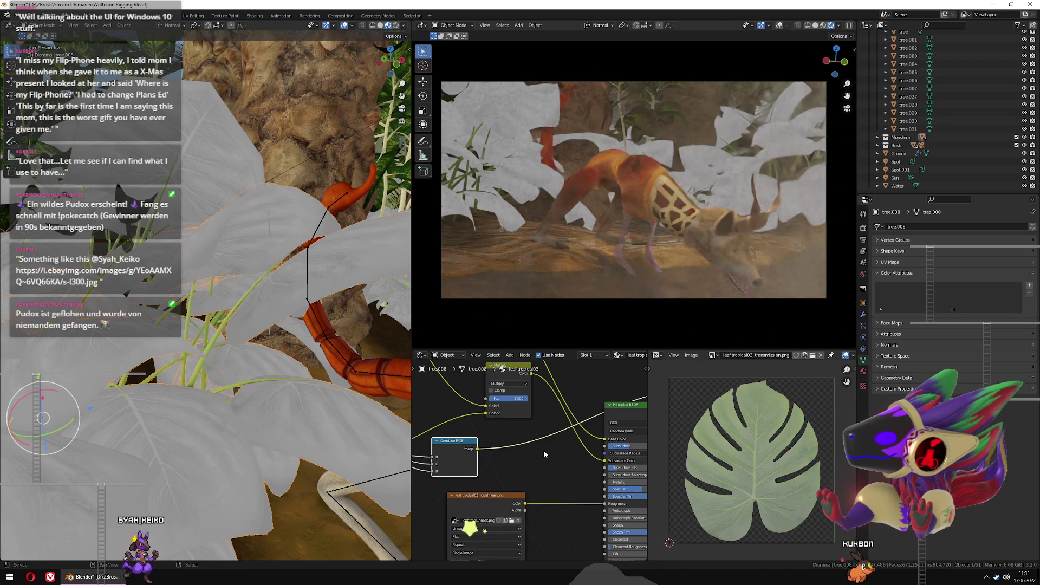
scroll(273, 431, down, 4)
middle_drag(273, 431, 309, 428)
middle_drag(555, 459, 658, 456)
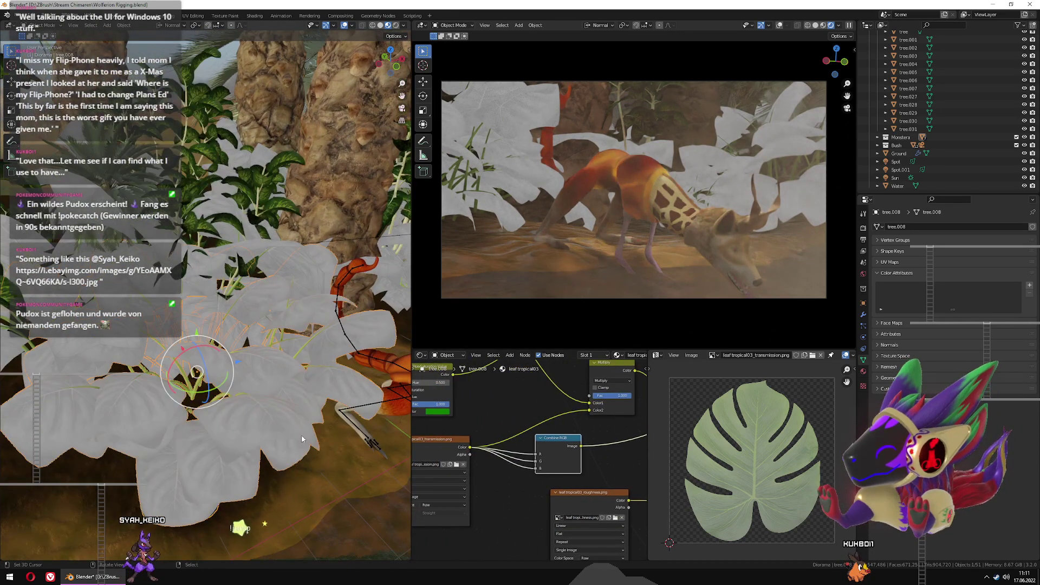
click(446, 442)
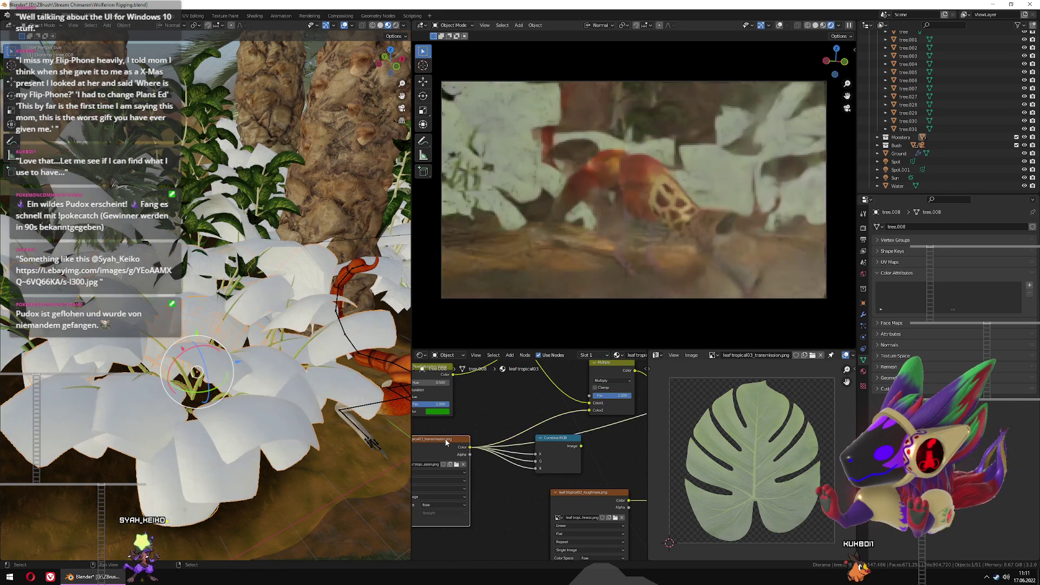
ctrl+shift+click(558, 438)
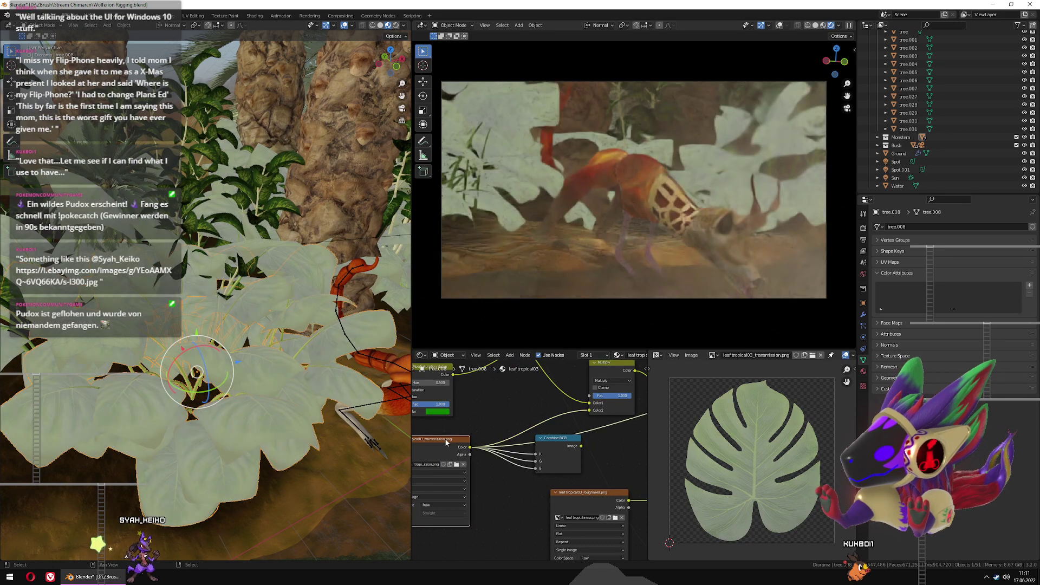
ctrl+shift+click(565, 439)
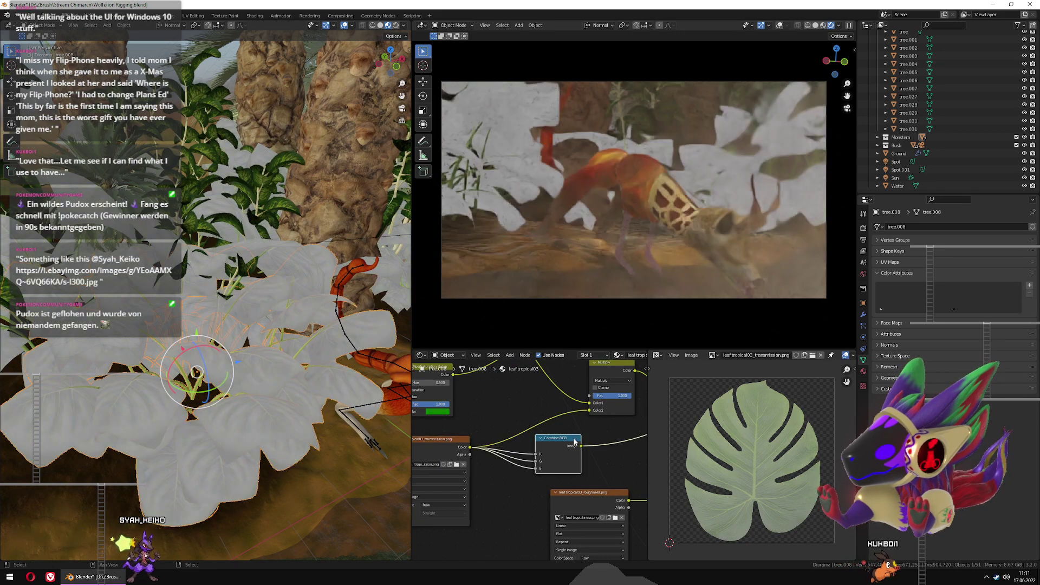
Unlink the R input of Combine RGB to check its effect on the leaves, and reconnect the transmission texture's Color to it
scroll(531, 461, up, 2)
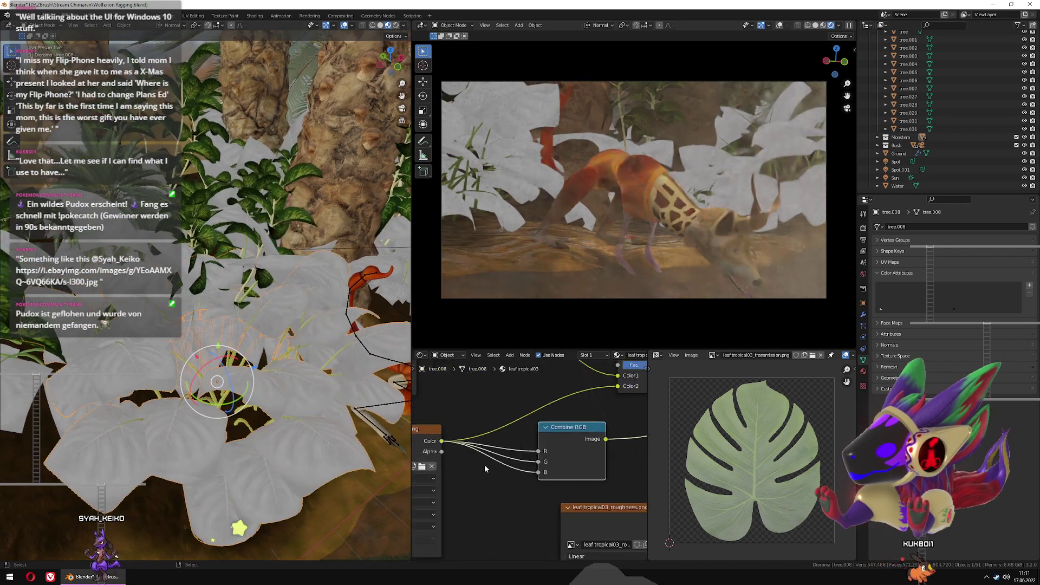
drag(537, 451, 526, 449)
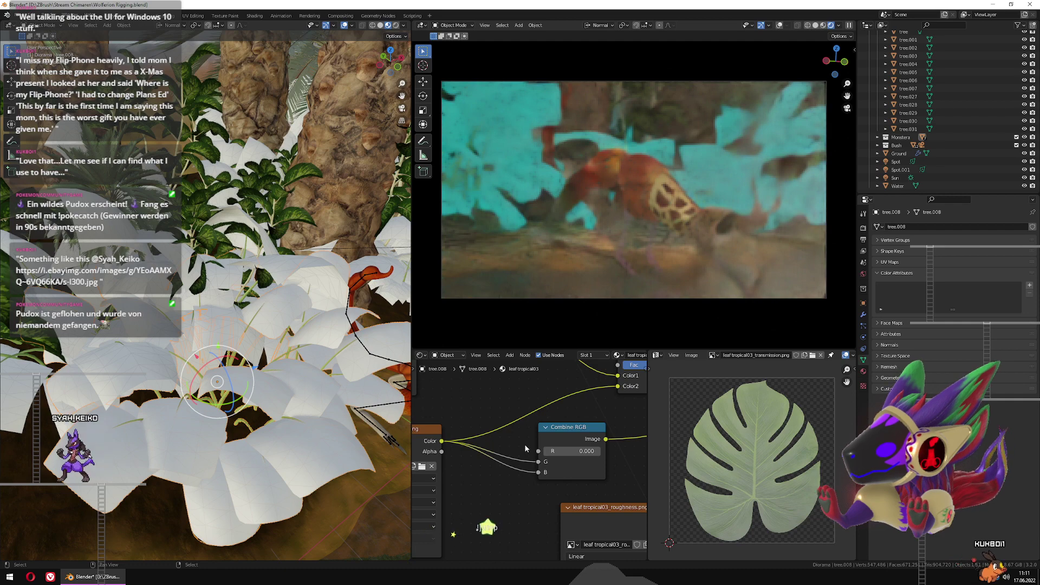
middle_drag(460, 447, 488, 451)
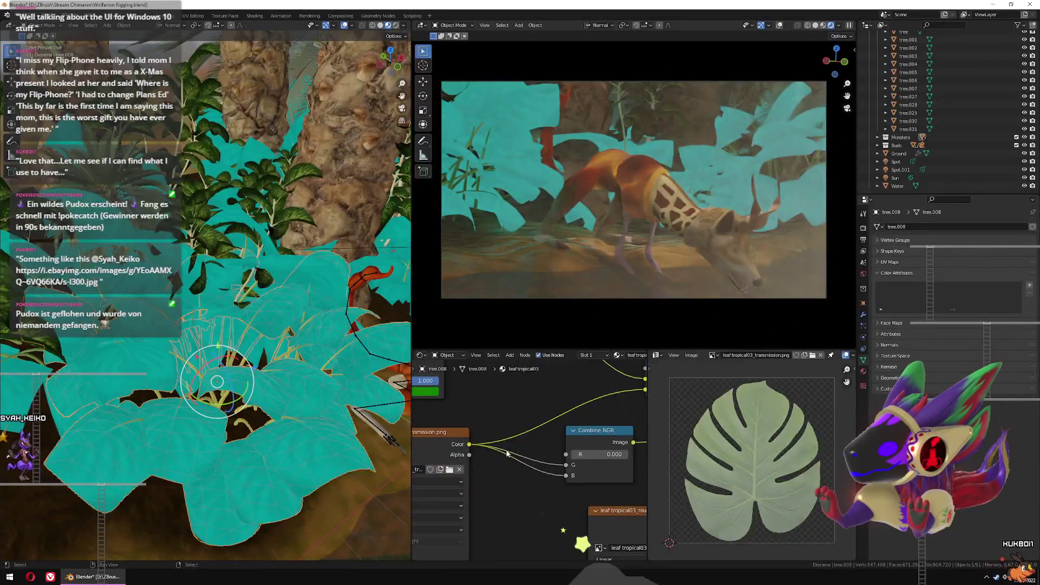
drag(469, 444, 566, 457)
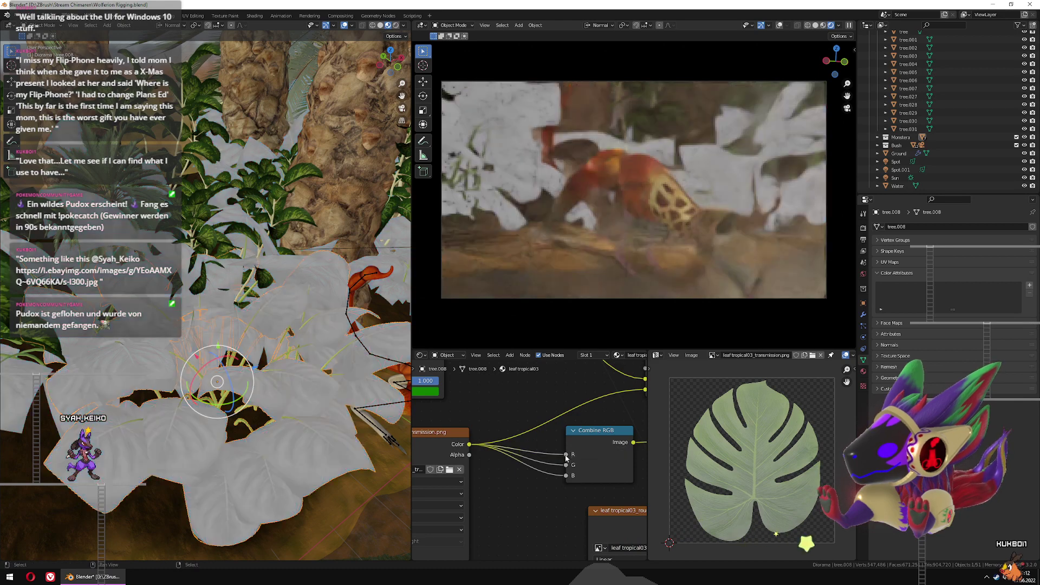
Add a Combine XYZ node and place it beside the Combine RGB node
middle_drag(553, 444, 475, 440)
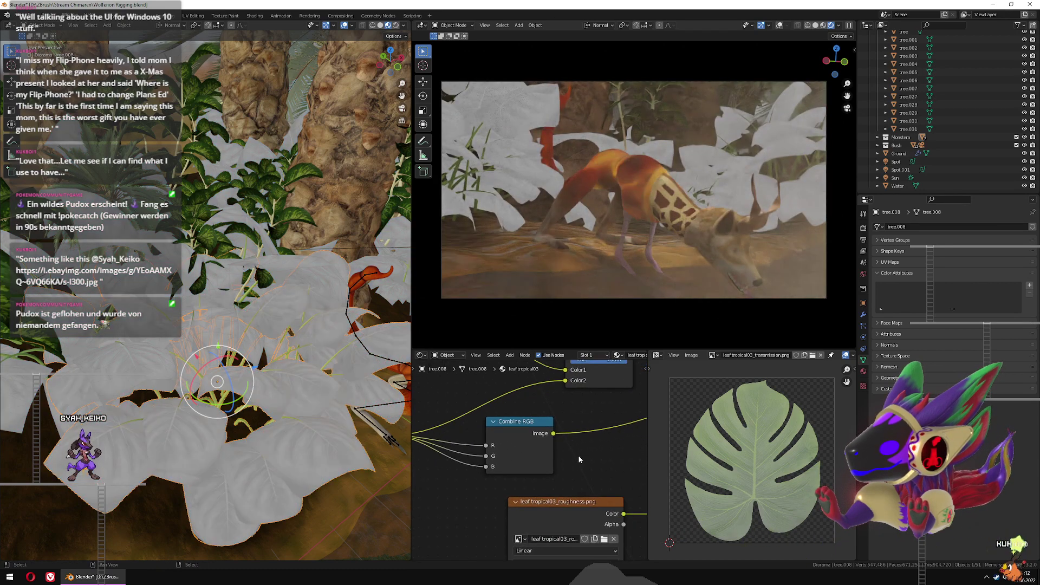
middle_drag(578, 456, 568, 455)
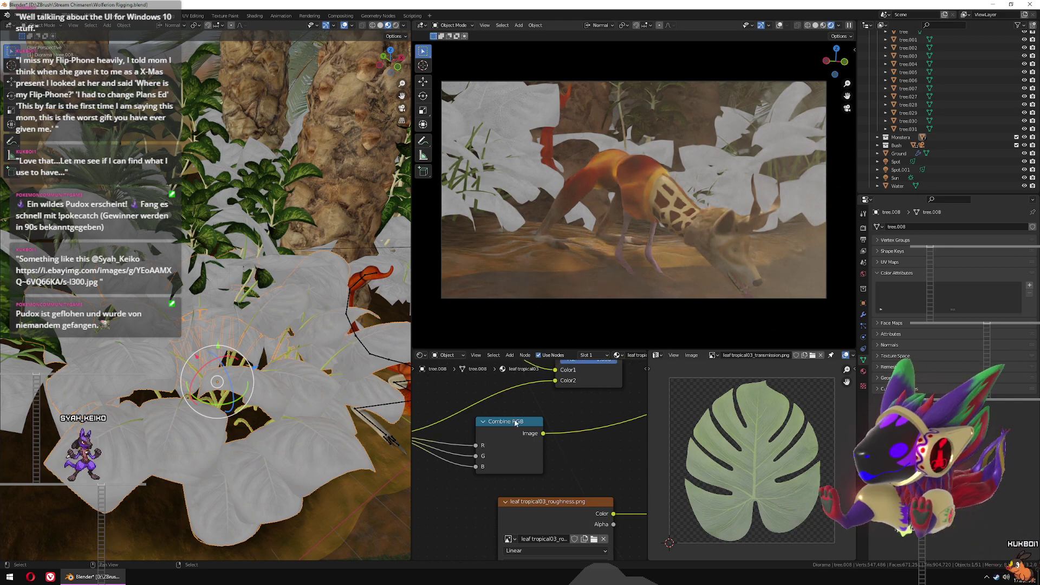
click(486, 424)
click(597, 451)
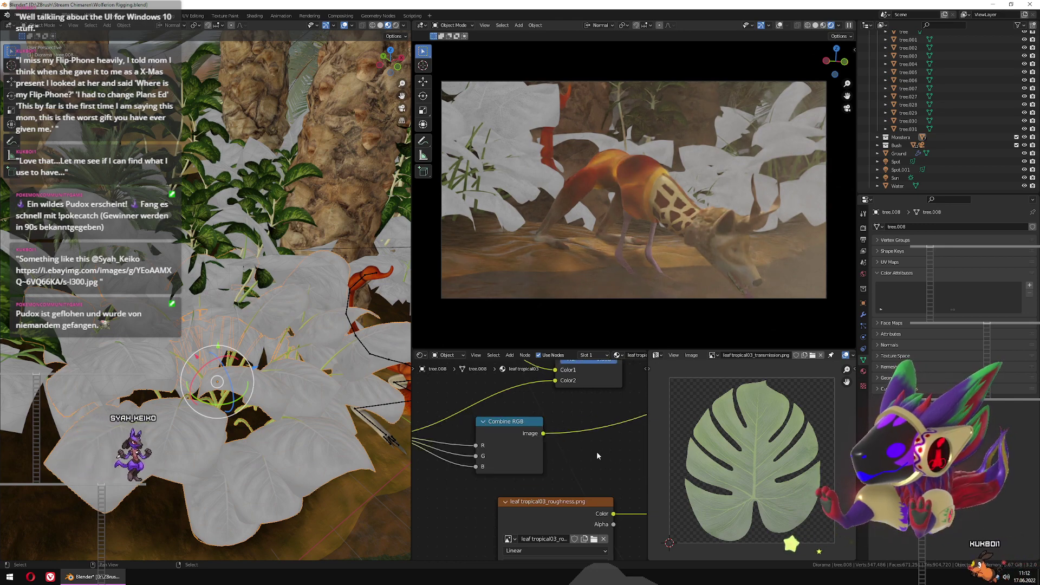
key(shift+a)
click(597, 452)
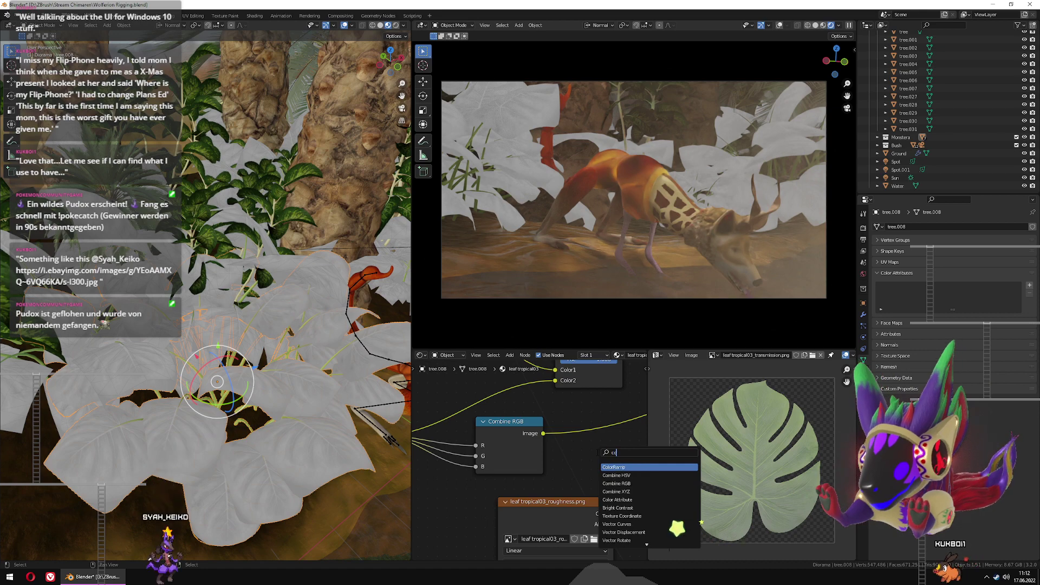
text(com)
key(Down)
key(Return)
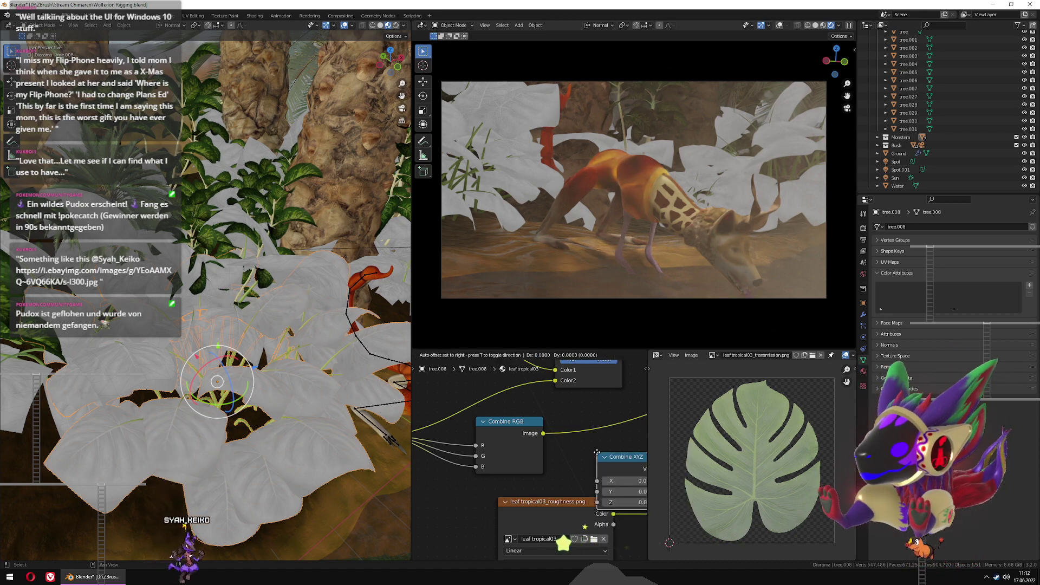
click(565, 439)
middle_drag(592, 444, 558, 435)
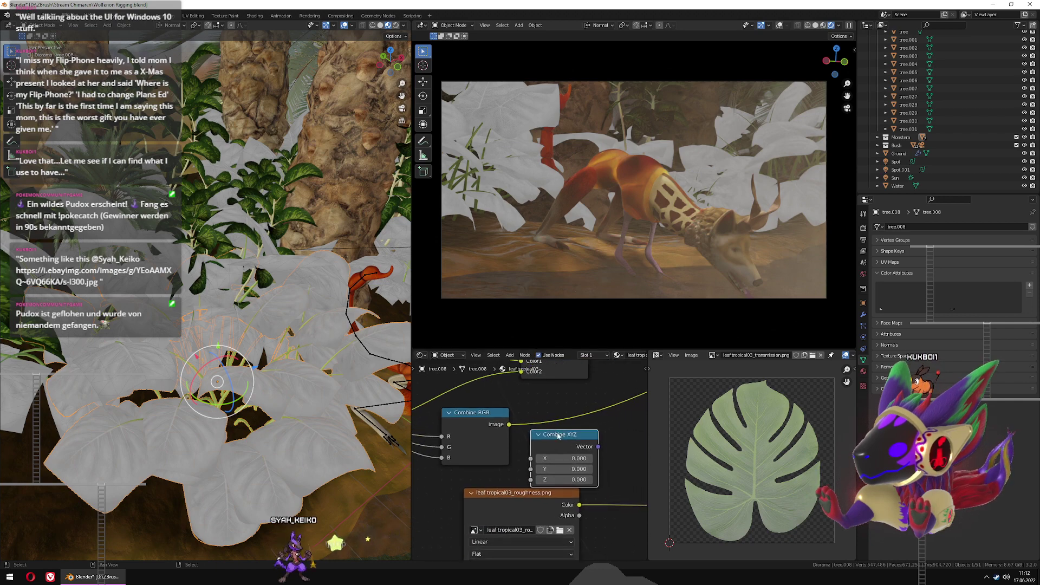
drag(568, 434, 605, 426)
scroll(525, 451, down, 1)
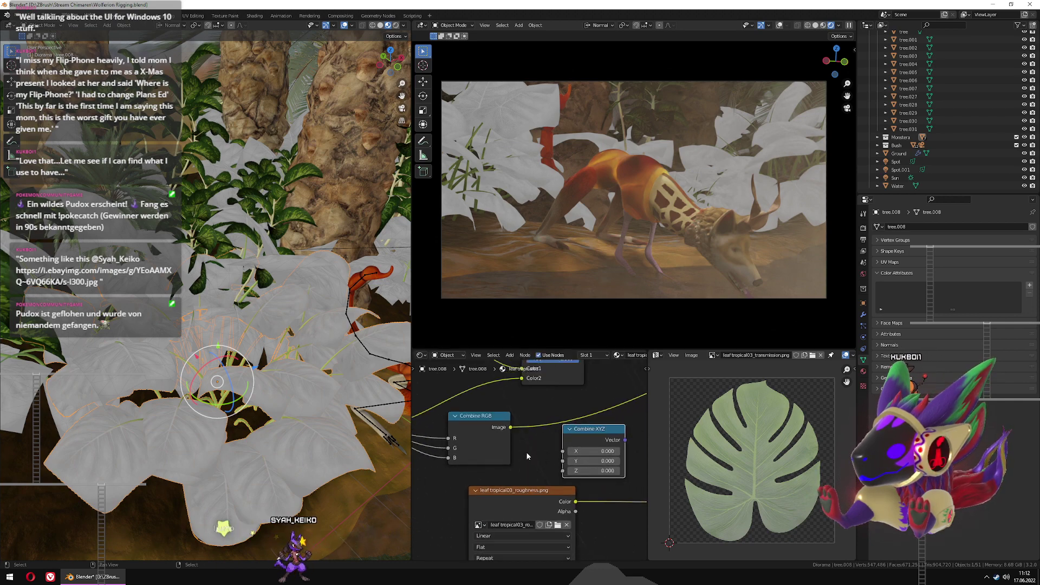
Preview the Combine XYZ node on the leaves and move the texture links from Combine RGB to its X, Y and Z inputs
middle_drag(535, 453, 565, 459)
mouse_move(478, 446)
mouse_down()
mouse_move(505, 450)
mouse_move(481, 444)
mouse_up()
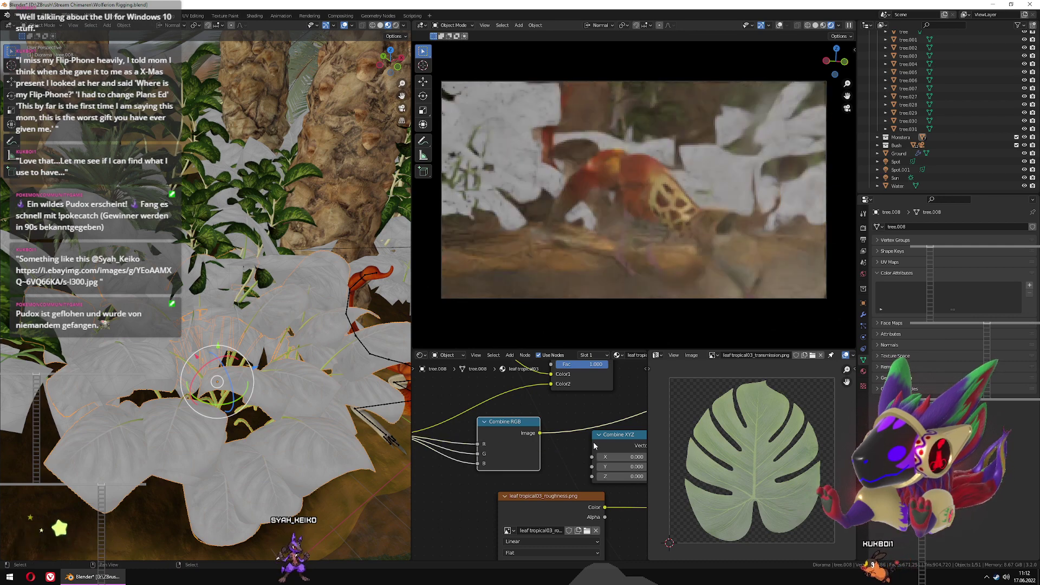
ctrl+shift+click(621, 435)
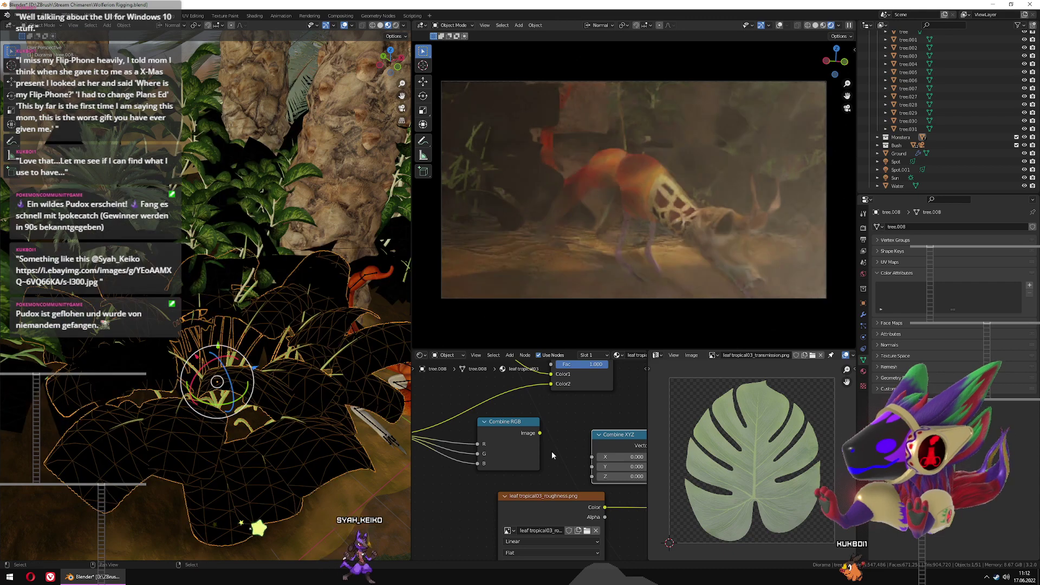
drag(477, 444, 592, 456)
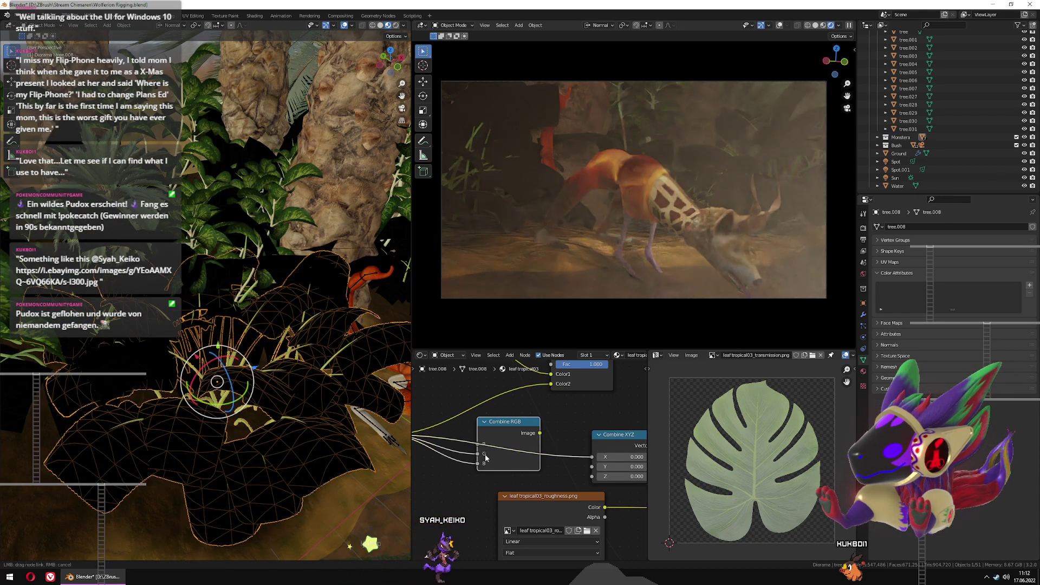
ctrl+right_drag(556, 466, 588, 470)
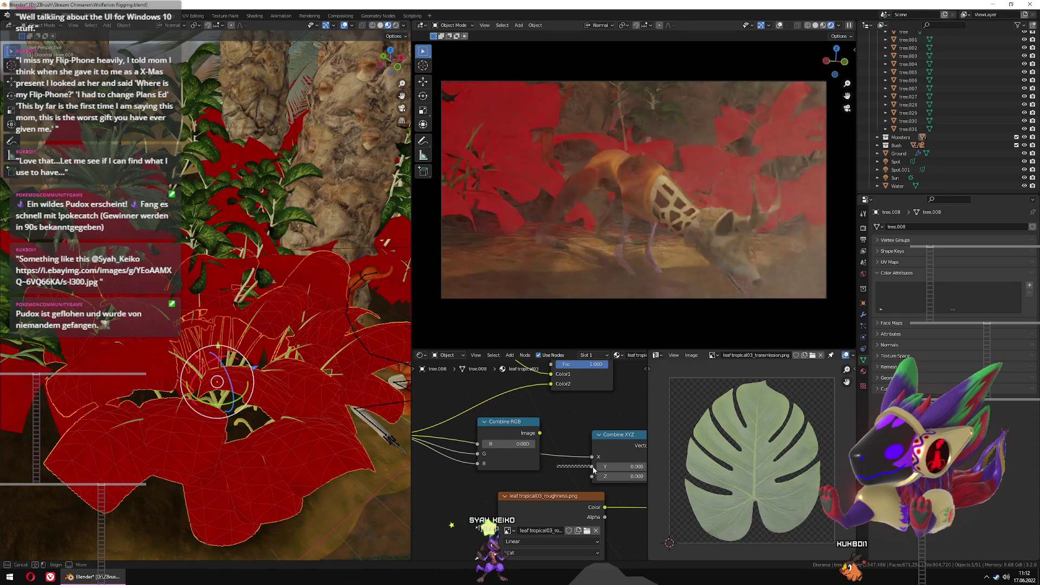
drag(478, 454, 592, 467)
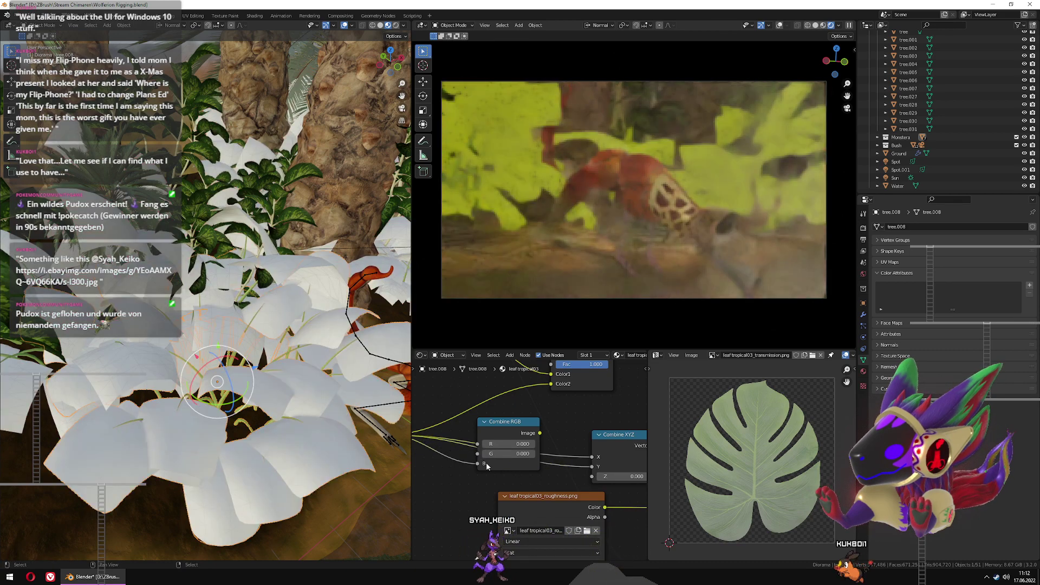
drag(477, 463, 591, 476)
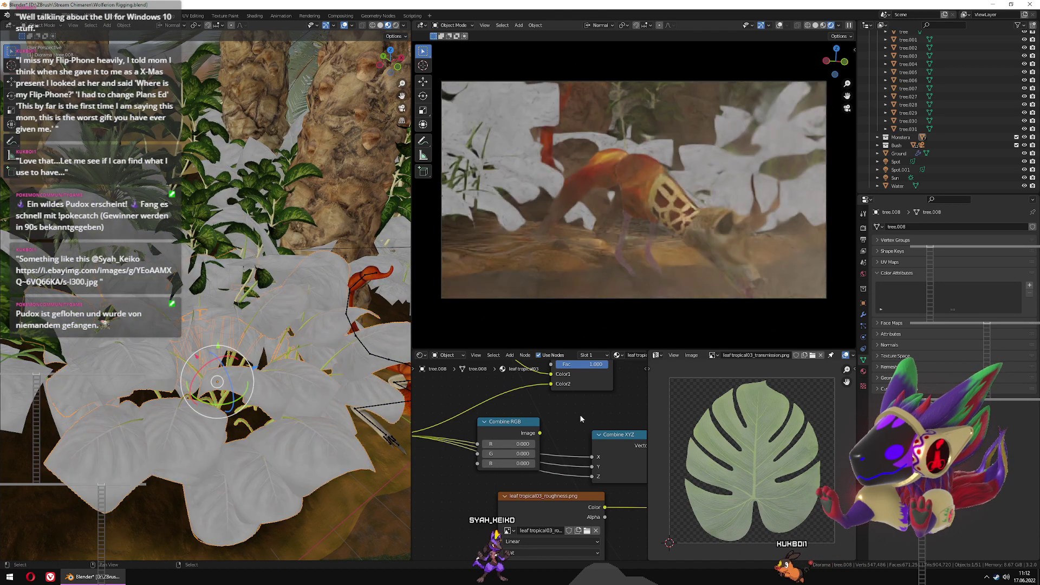
Preview the Combine RGB node on the leaves and link the transmission texture's Color to its R, G and B inputs
mouse_move(593, 414)
middle_down()
mouse_move(509, 404)
mouse_move(578, 415)
middle_up()
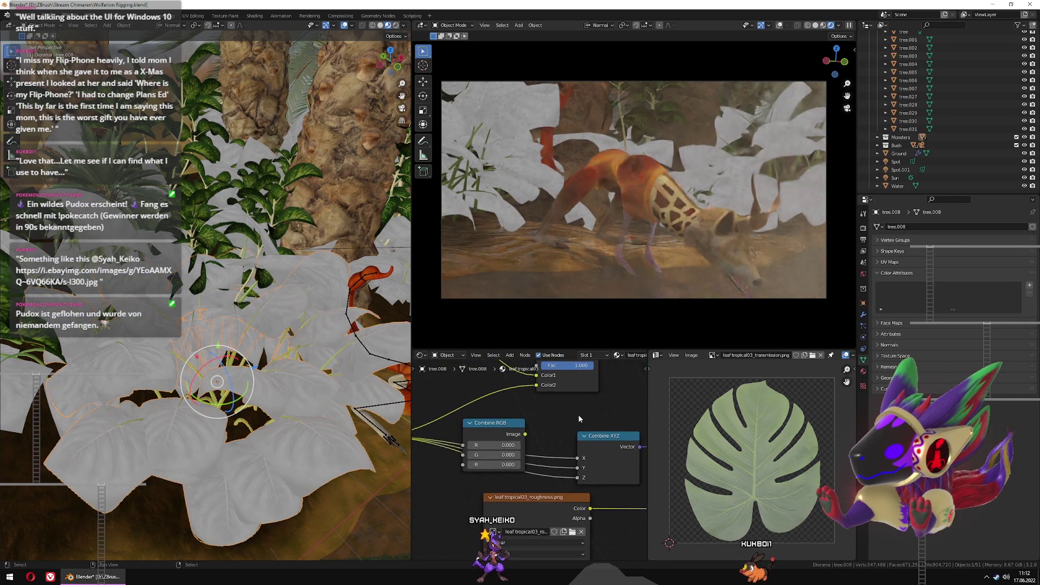
ctrl+shift+click(498, 424)
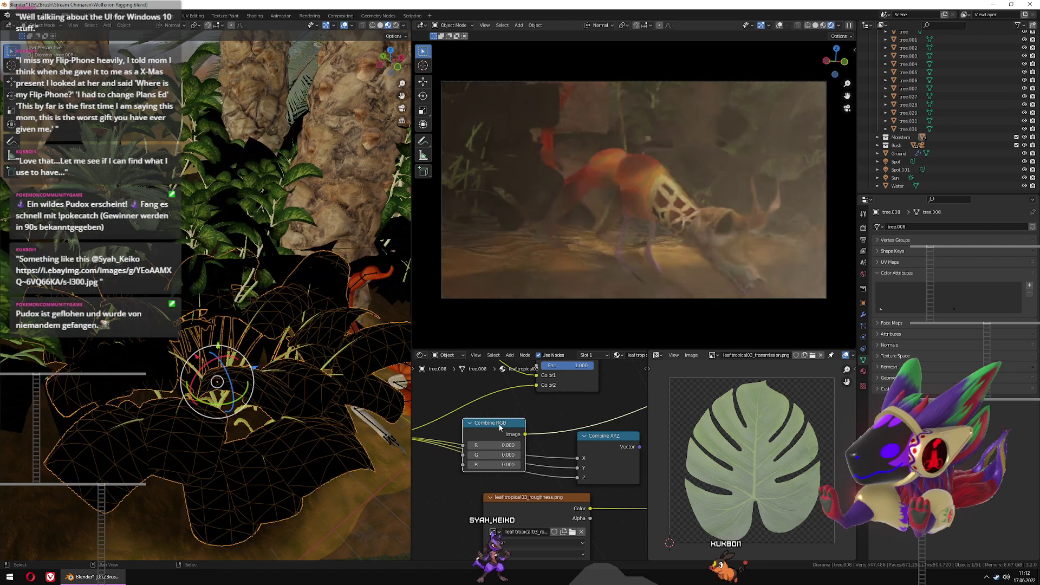
middle_drag(539, 408, 573, 408)
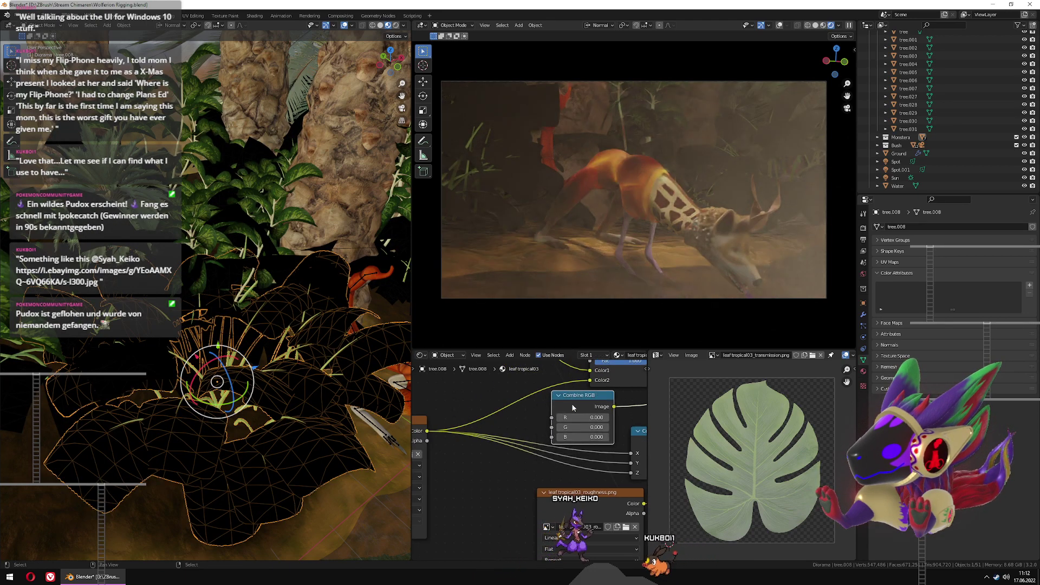
drag(551, 417, 427, 431)
drag(551, 427, 458, 449)
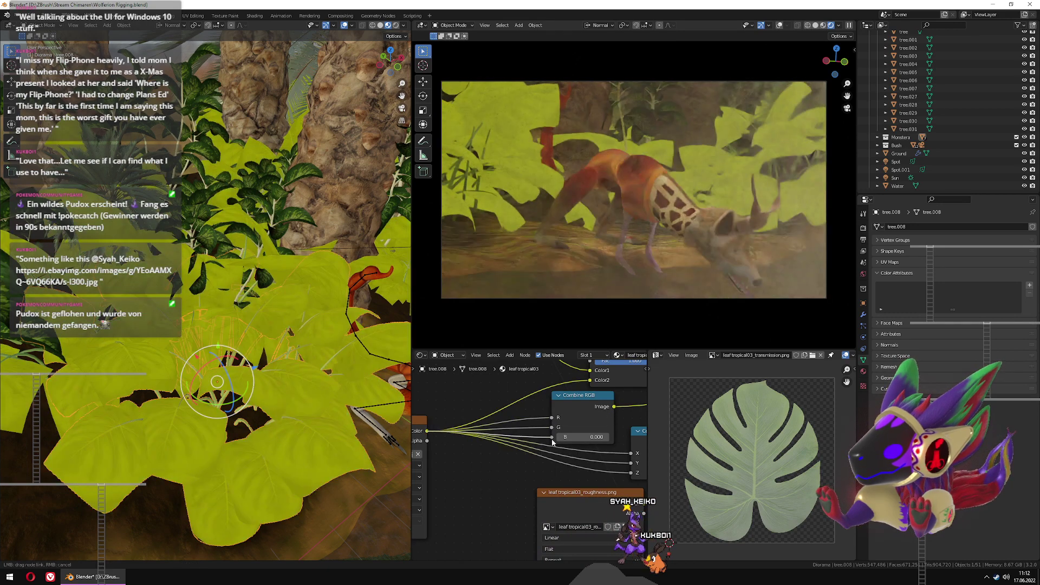
drag(552, 440, 554, 438)
Compare the Combine XYZ preview on the leaves with the Combine RGB preview
ctrl+scroll(556, 440, down, 4)
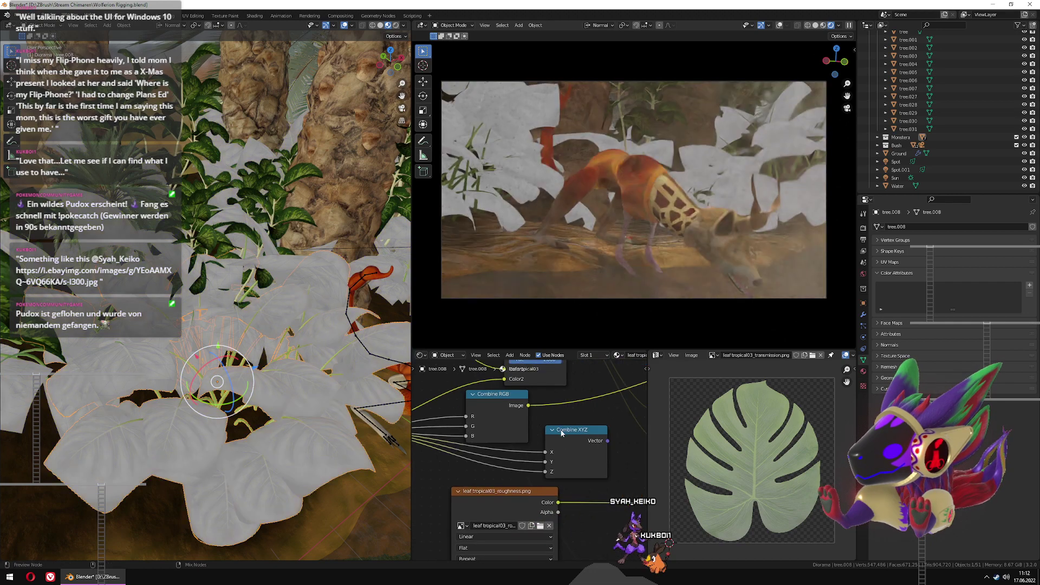
ctrl+shift+click(561, 432)
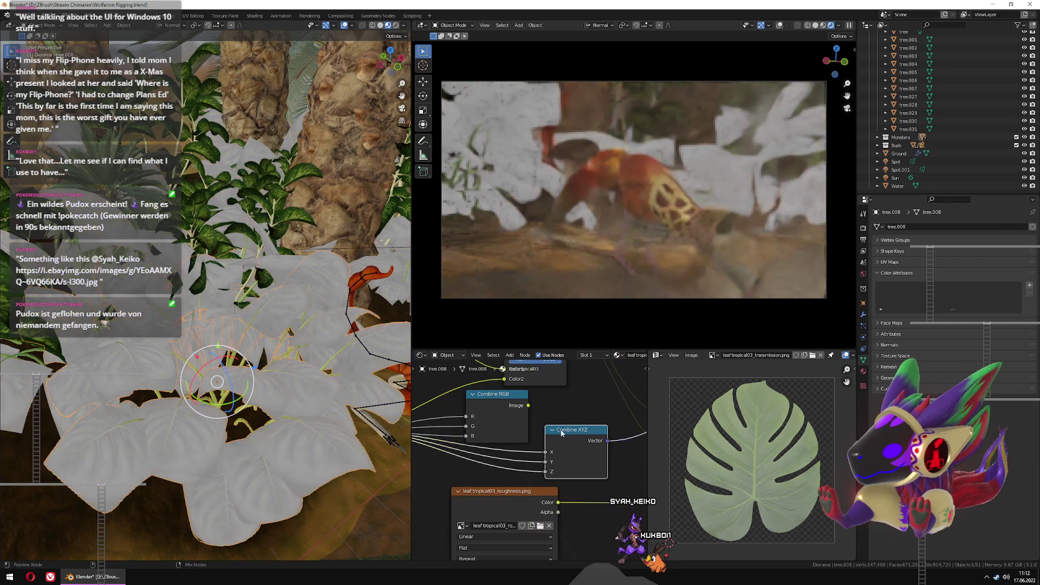
ctrl+shift+click(495, 394)
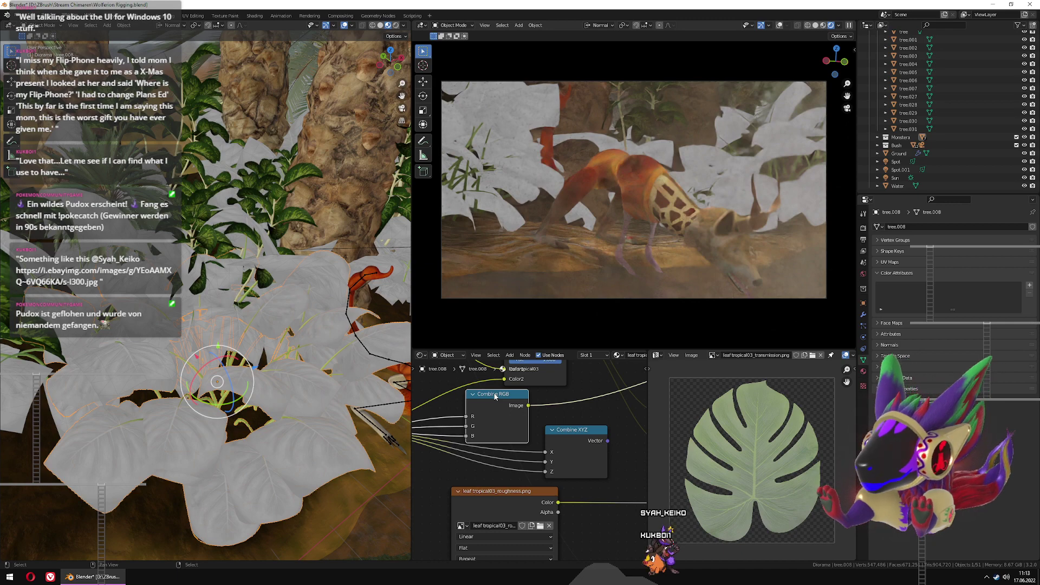
Delete the Combine XYZ node, undo that deletion, and remove the Combine RGB node instead
click(567, 433)
key(Delete)
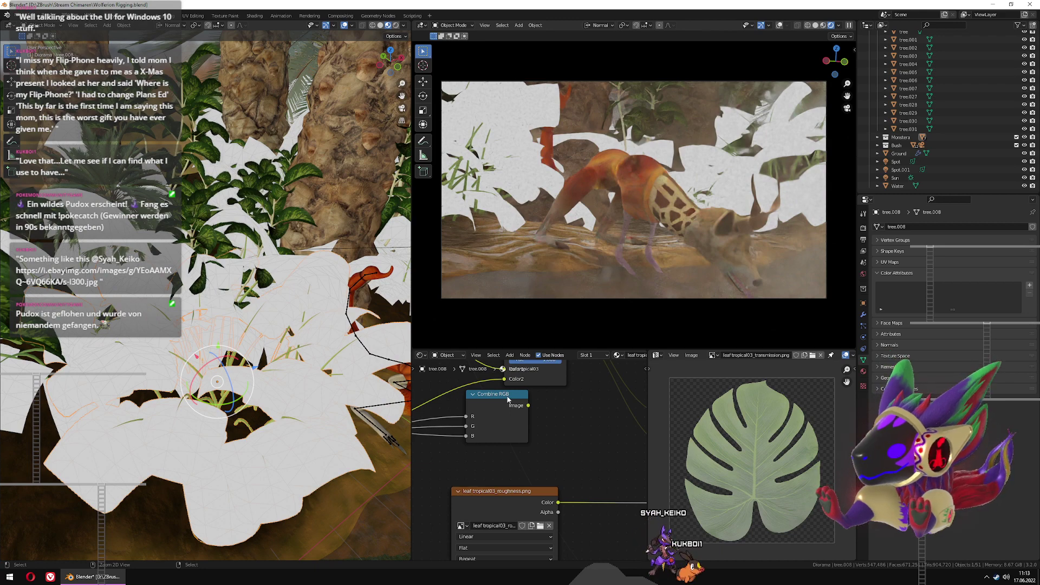
key(ctrl+z)
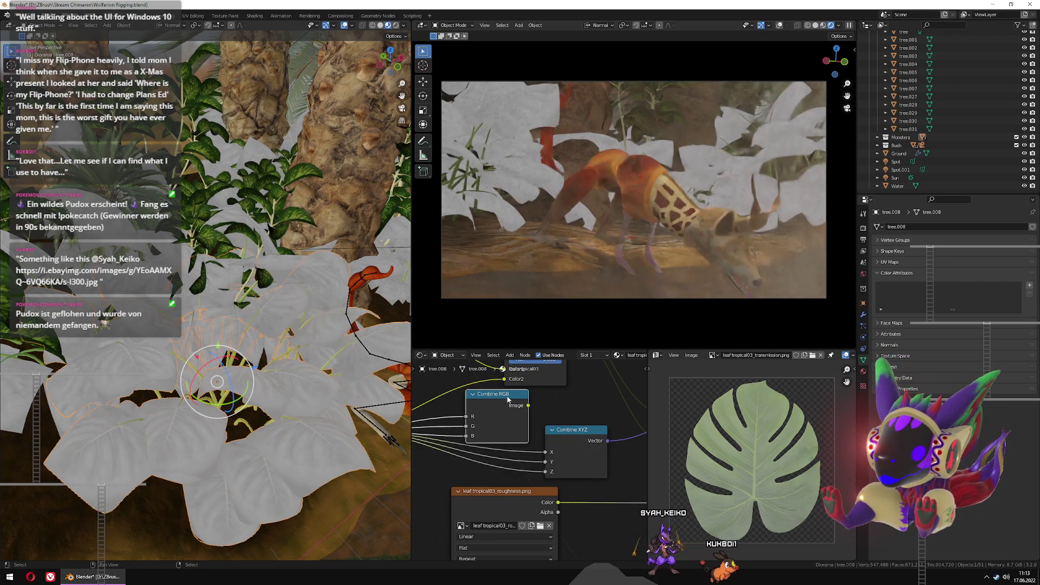
middle_drag(569, 411, 501, 416)
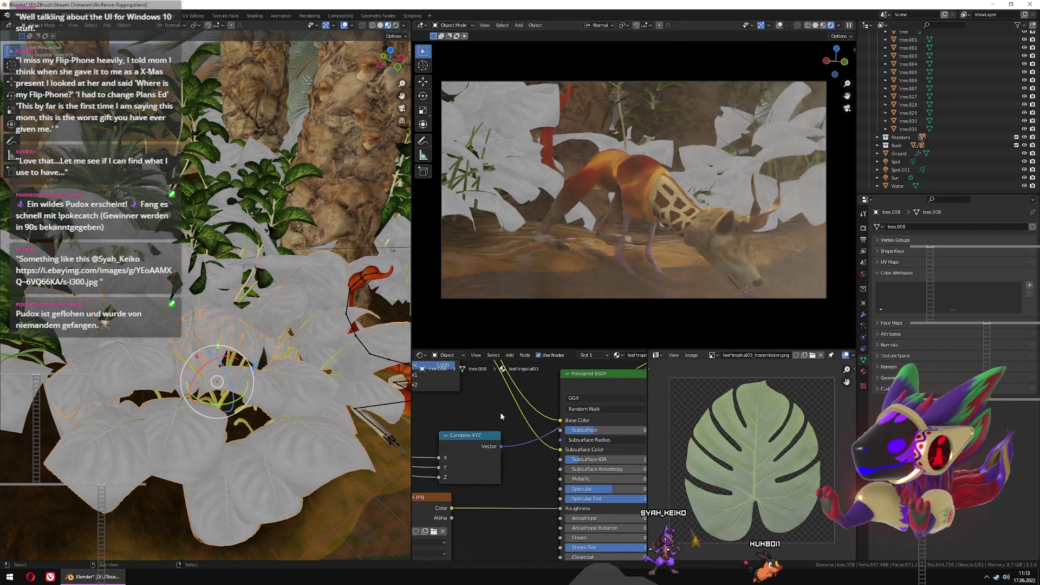
Preview the Principled BSDF on the leaves and connect the Combine XYZ Vector output to its Subsurface Radius
ctrl+shift+click(596, 375)
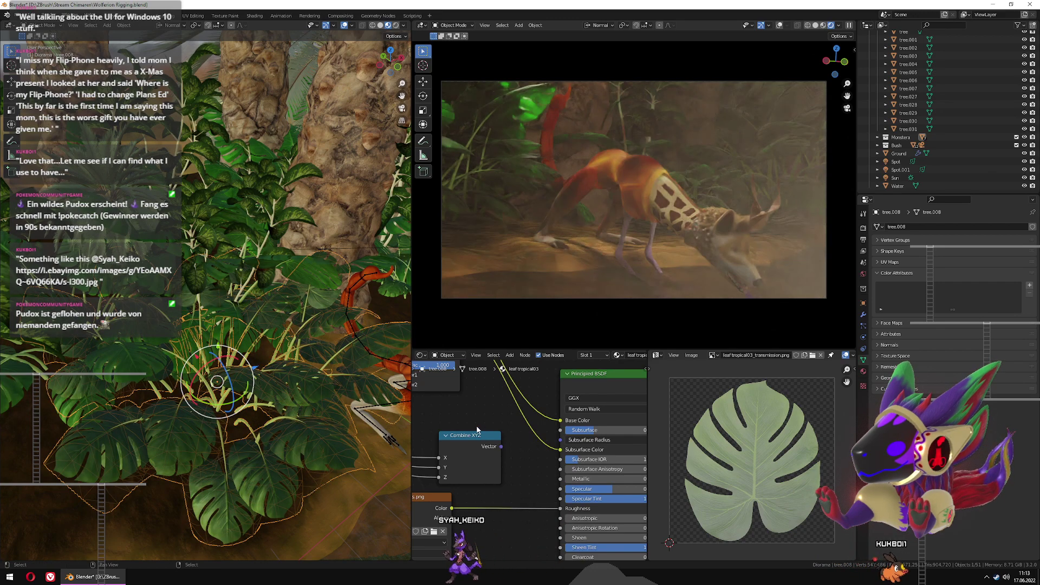
middle_drag(473, 433, 567, 430)
drag(564, 432, 507, 416)
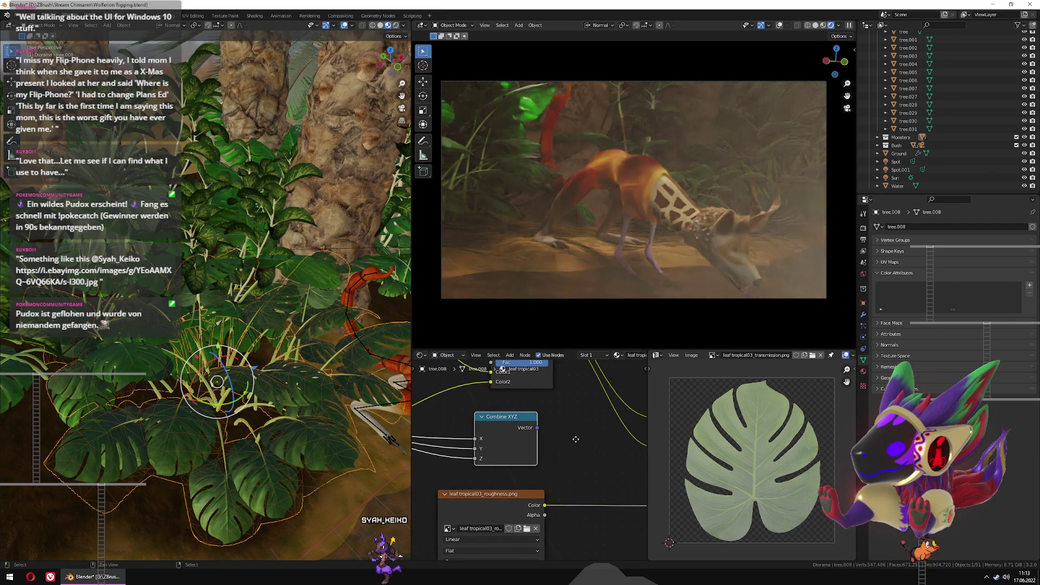
middle_drag(577, 439, 528, 432)
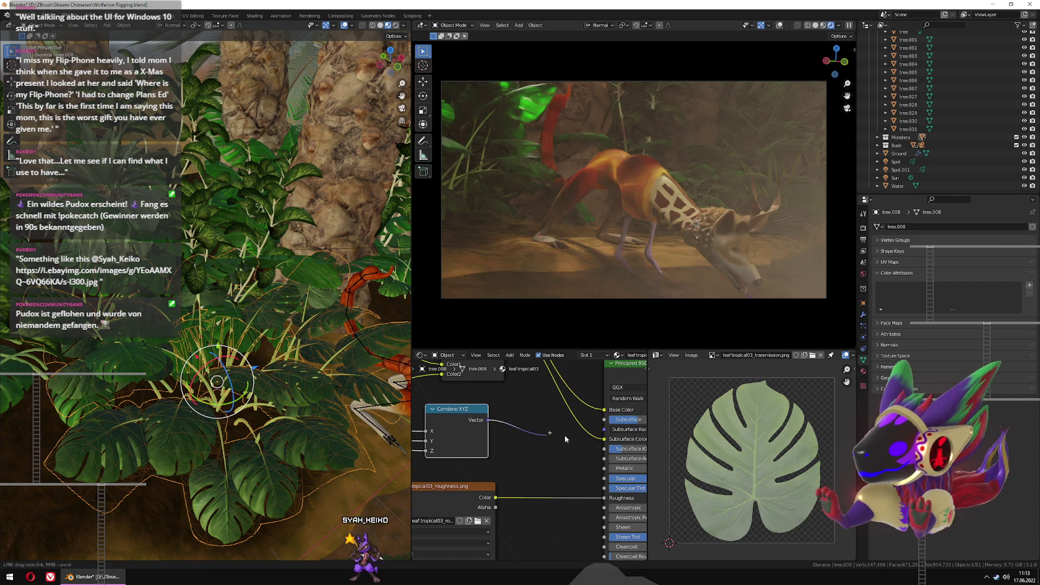
drag(603, 431, 604, 429)
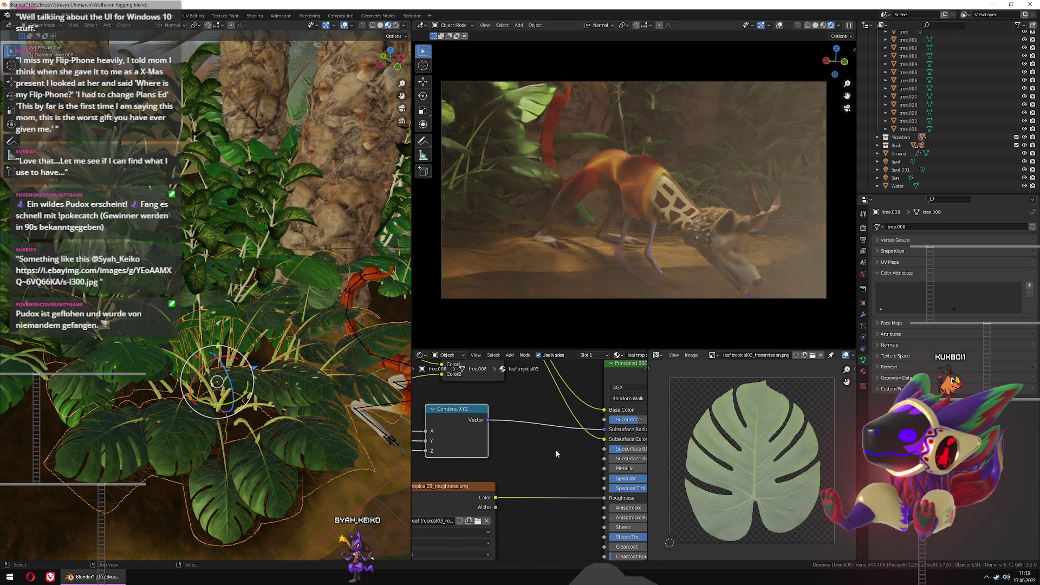
Review the links from the transmission texture and move the Combine XYZ node farther from the Principled BSDF
middle_drag(557, 452, 562, 501)
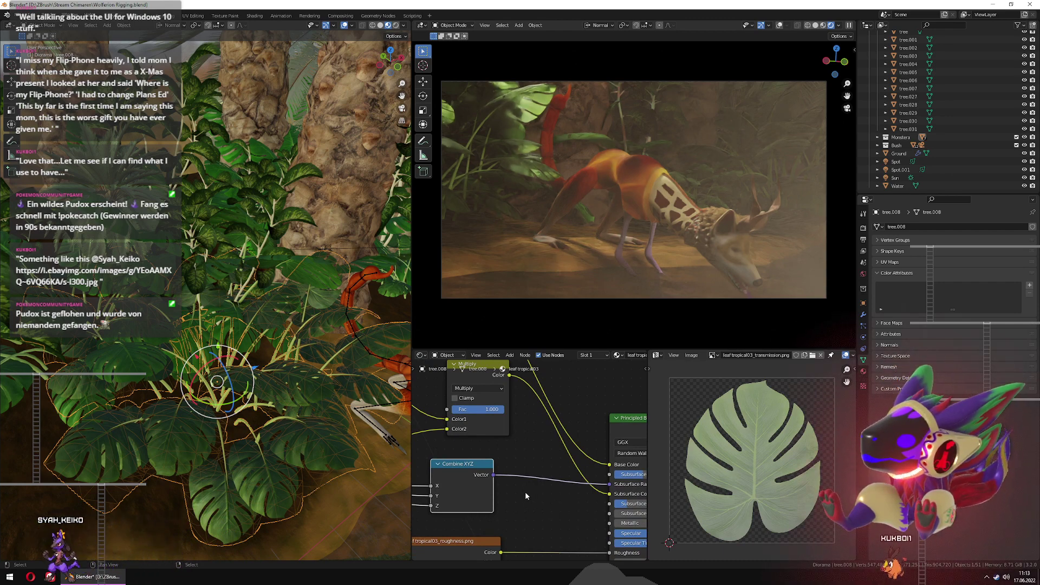
middle_drag(525, 492, 579, 478)
middle_drag(503, 479, 489, 464)
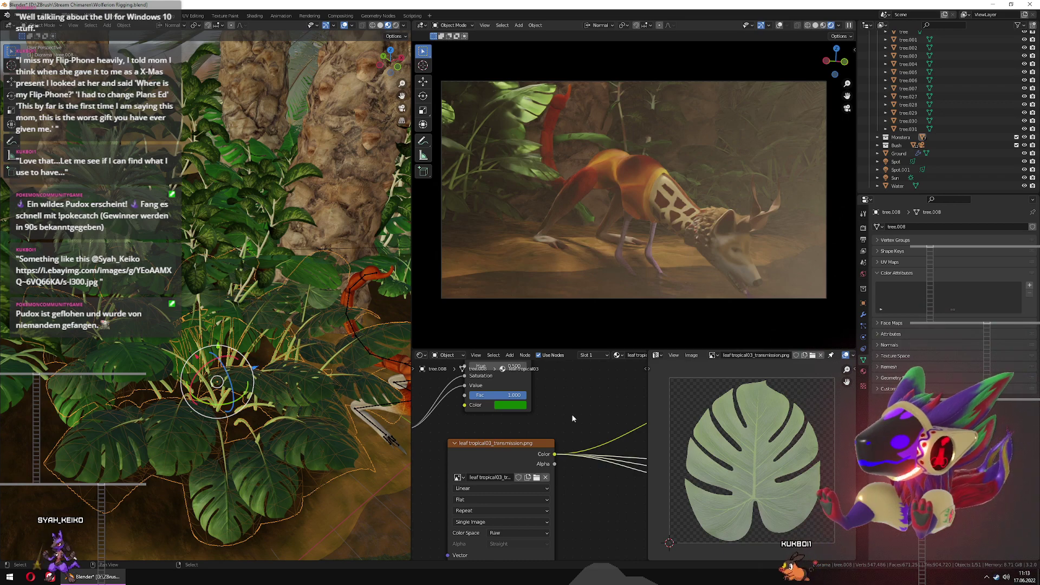
middle_drag(572, 418, 614, 399)
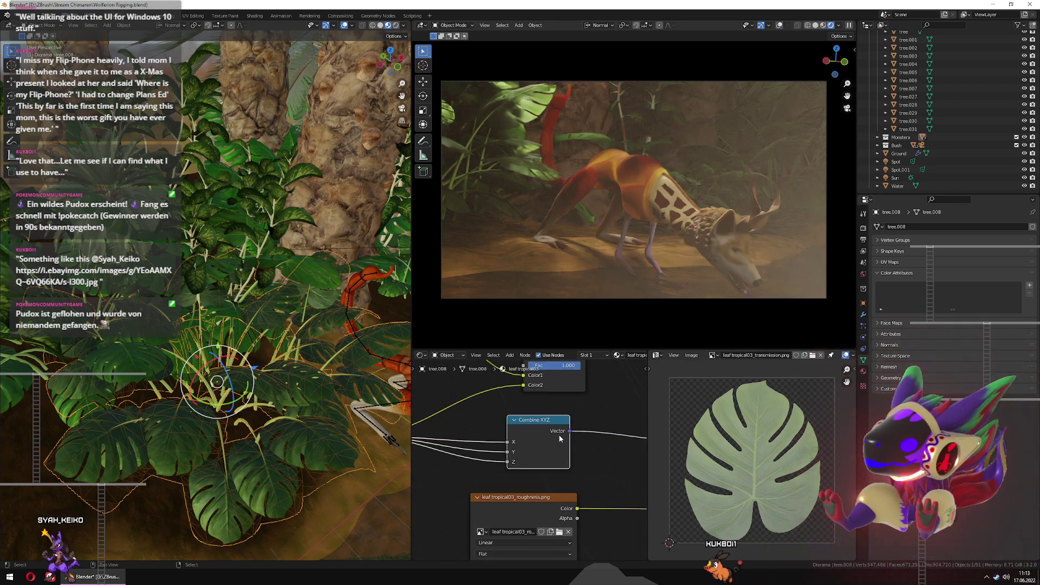
middle_drag(593, 453, 562, 448)
scroll(515, 442, down, 3)
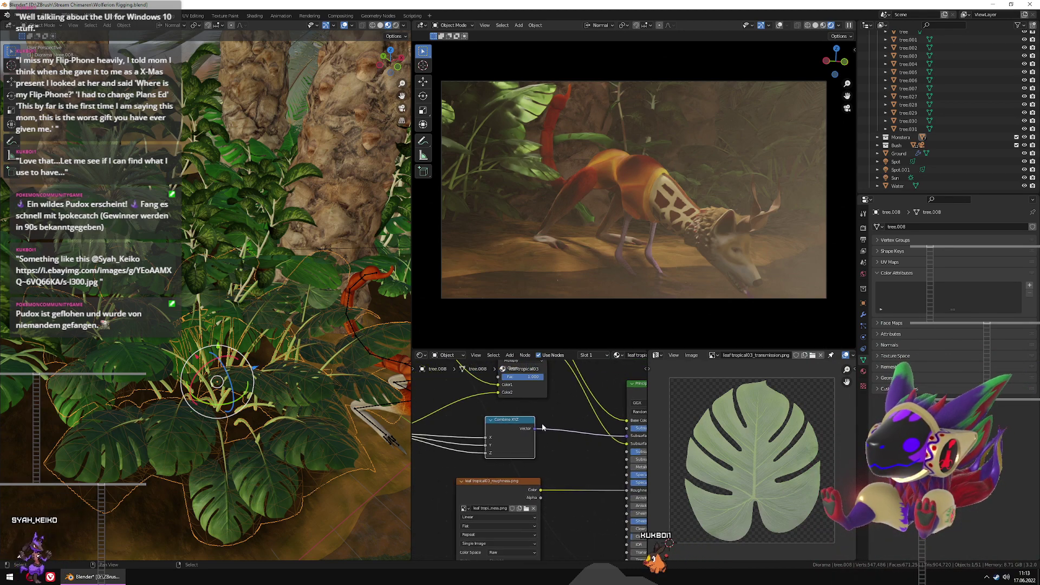
drag(523, 421, 485, 428)
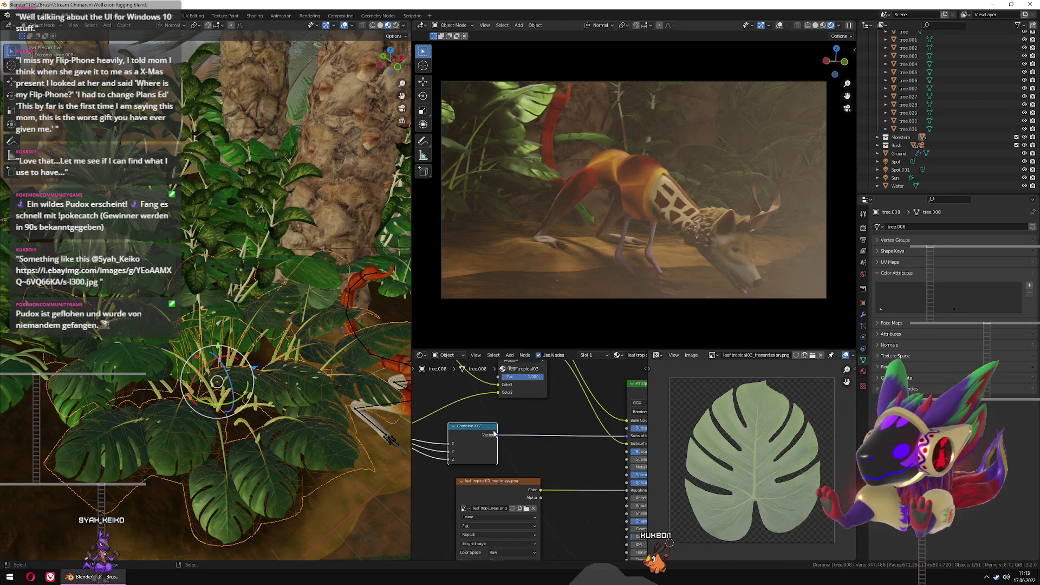
middle_drag(554, 451, 551, 442)
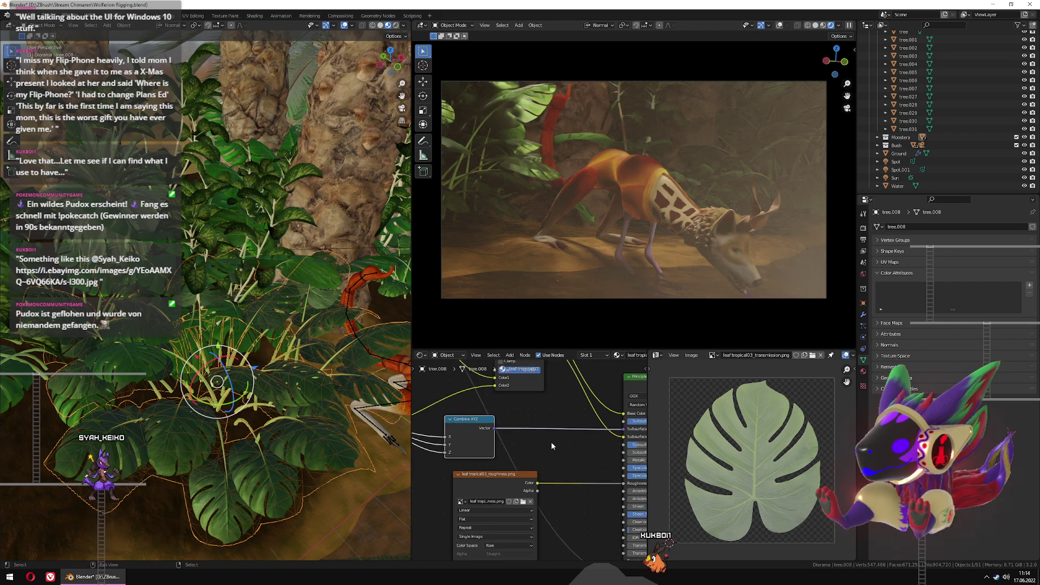
Add a Math node and insert it on the link between Combine XYZ and Subsurface Radius
key(shift+a)
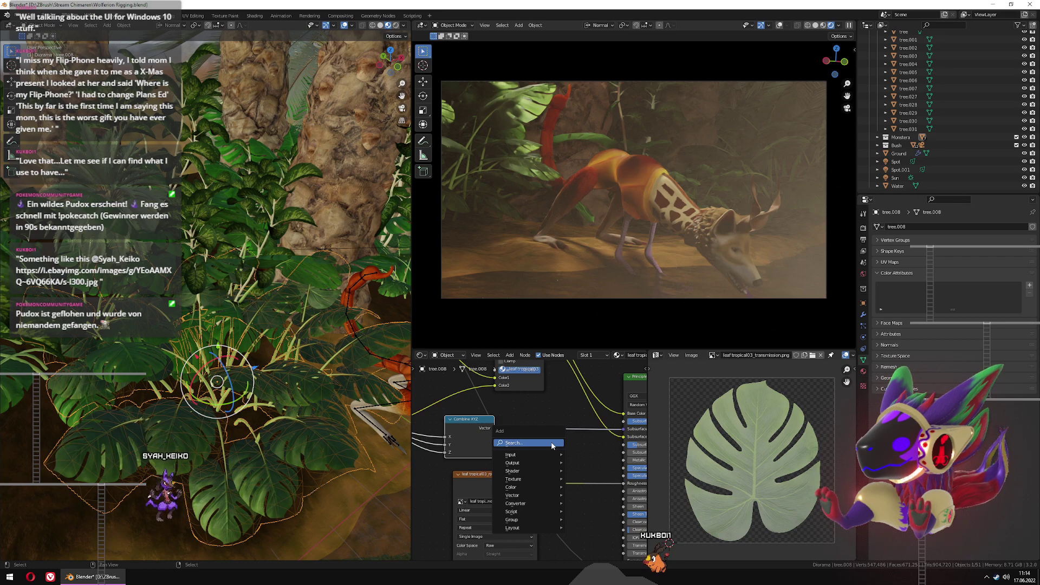
middle_drag(535, 444, 536, 441)
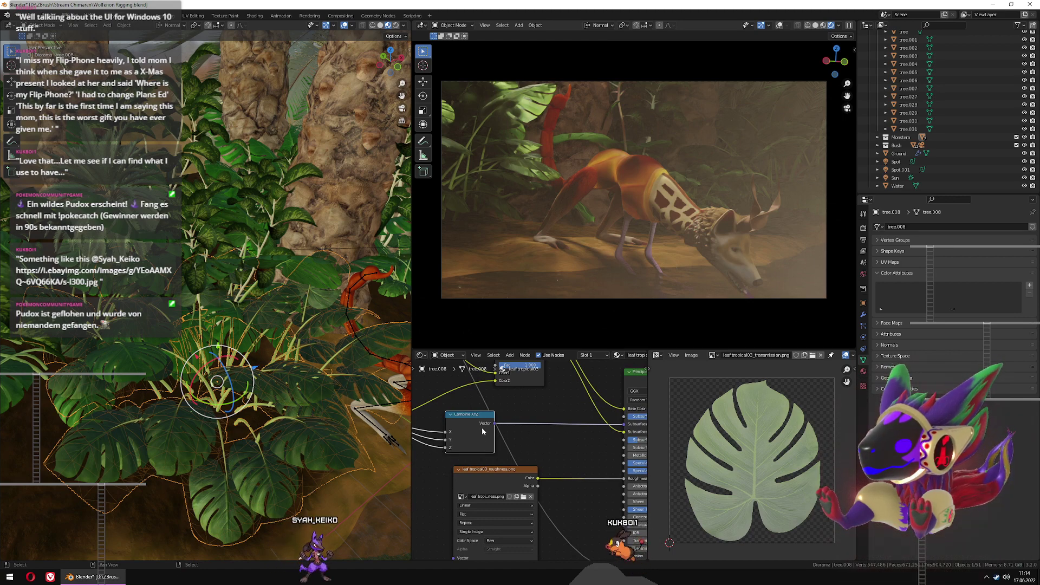
mouse_move(548, 436)
middle_down()
mouse_move(476, 432)
mouse_move(544, 447)
middle_up()
scroll(508, 432, up, 1)
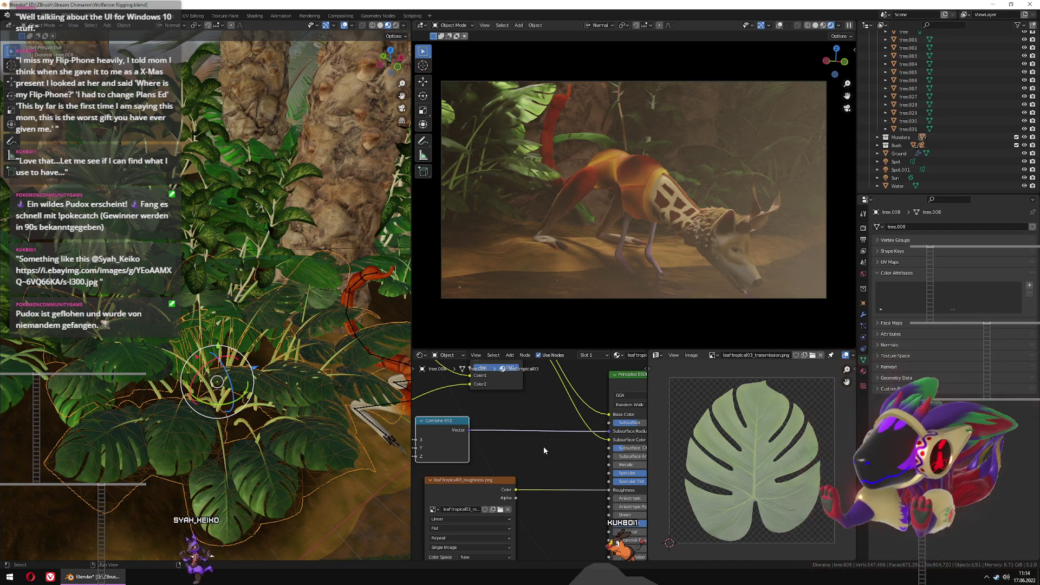
key(shift+a)
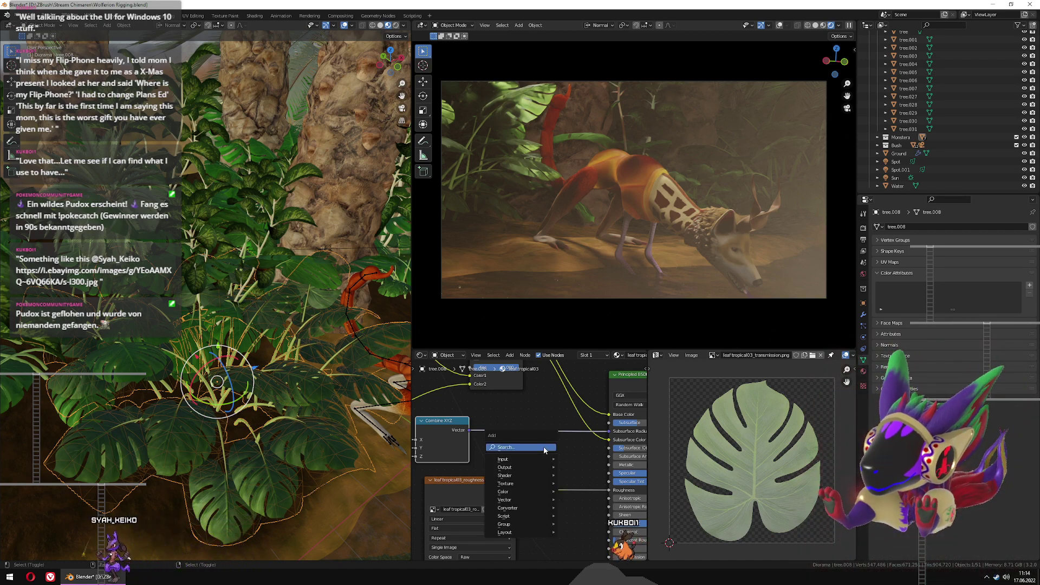
click(544, 446)
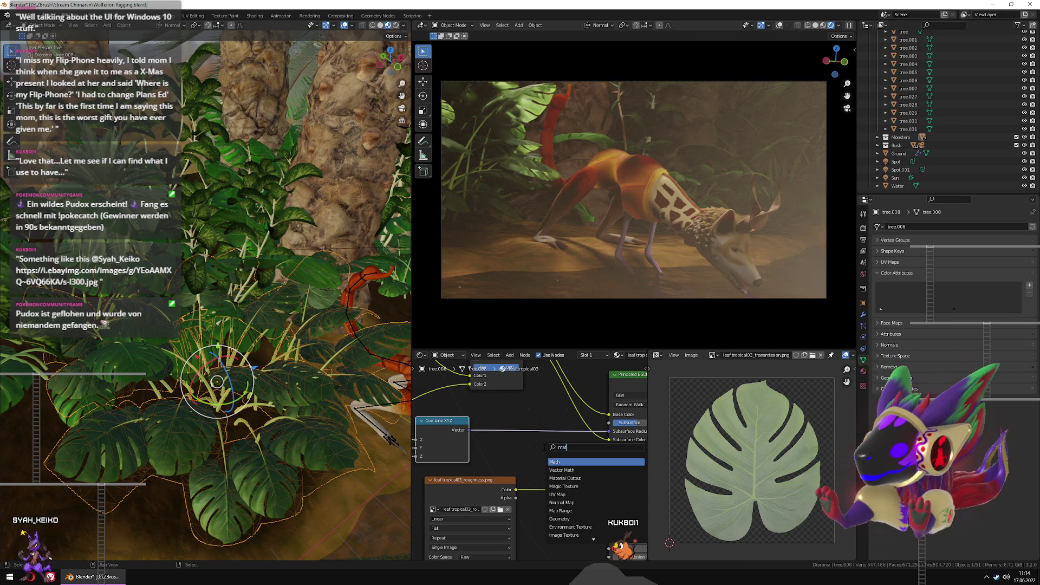
key(Return)
click(507, 415)
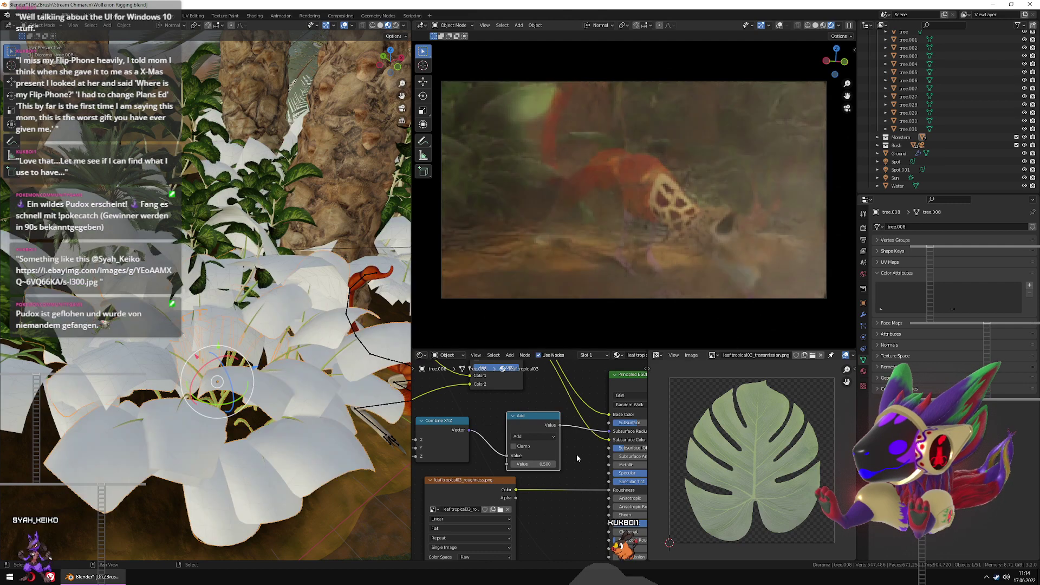
Set the Math node's operation to Power and move the node slightly up
click(536, 436)
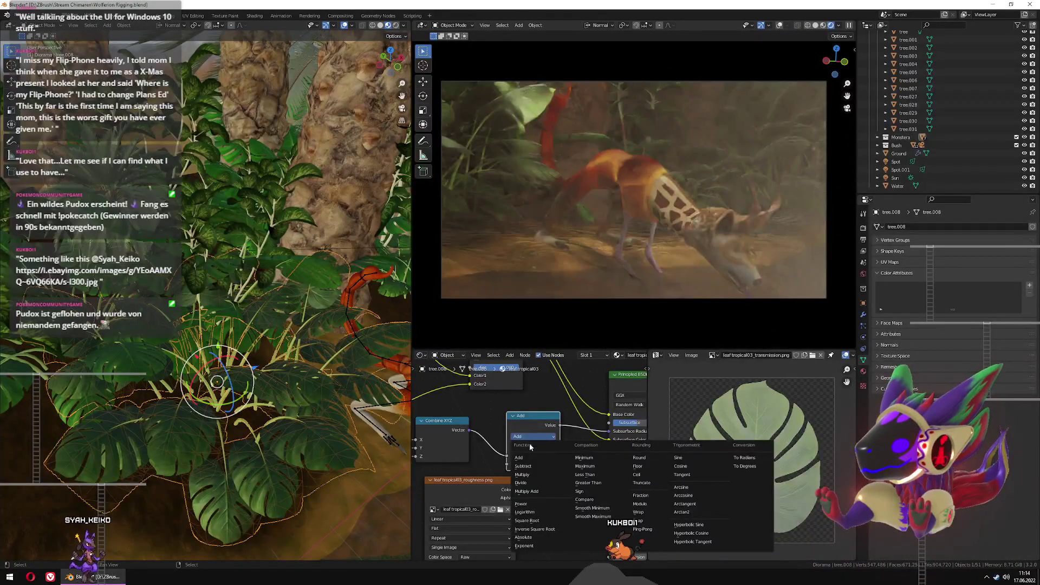
click(532, 503)
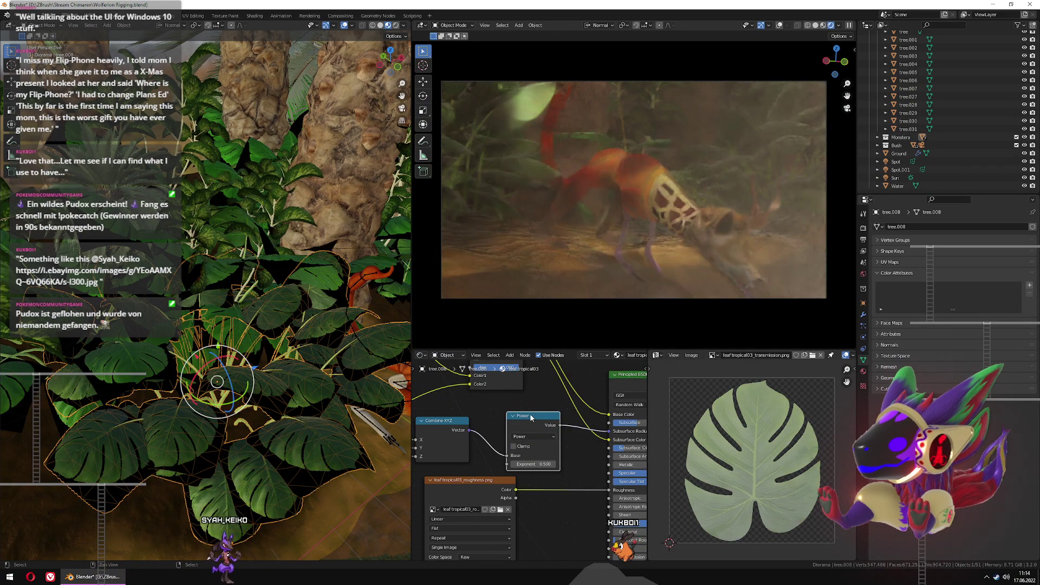
middle_drag(531, 414, 533, 406)
drag(534, 407, 532, 394)
scroll(555, 481, up, 3)
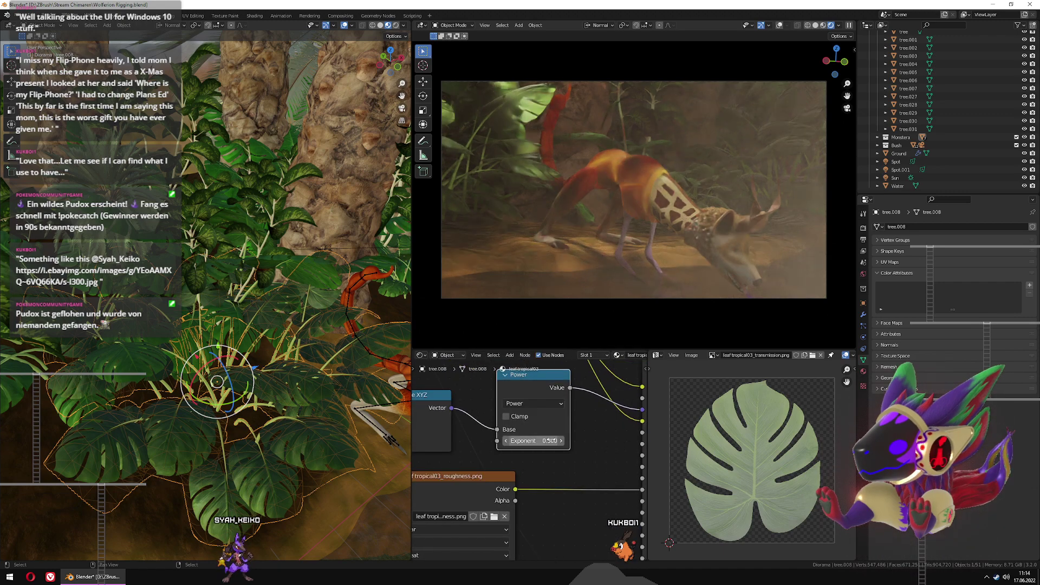
Try exponents of 0.1 and 1 on the Power node feeding the Subsurface Radius
drag(530, 456, 520, 456)
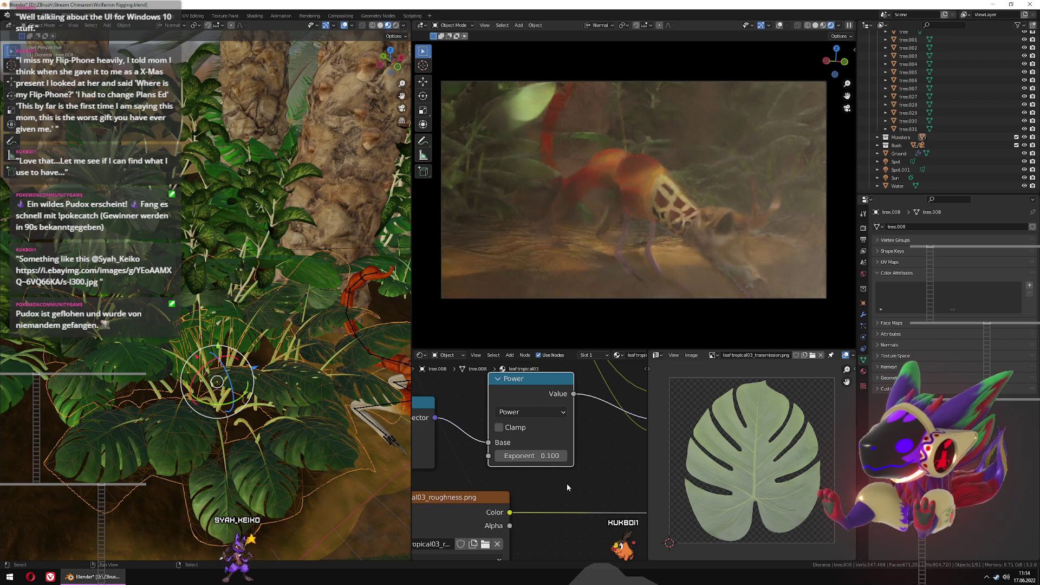
click(531, 458)
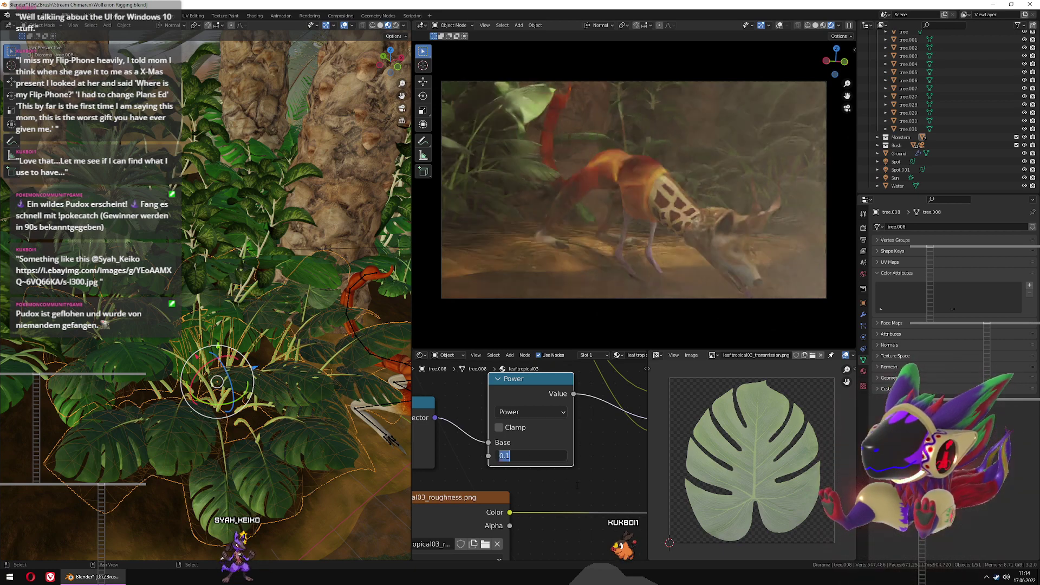
text(1)
key(Return)
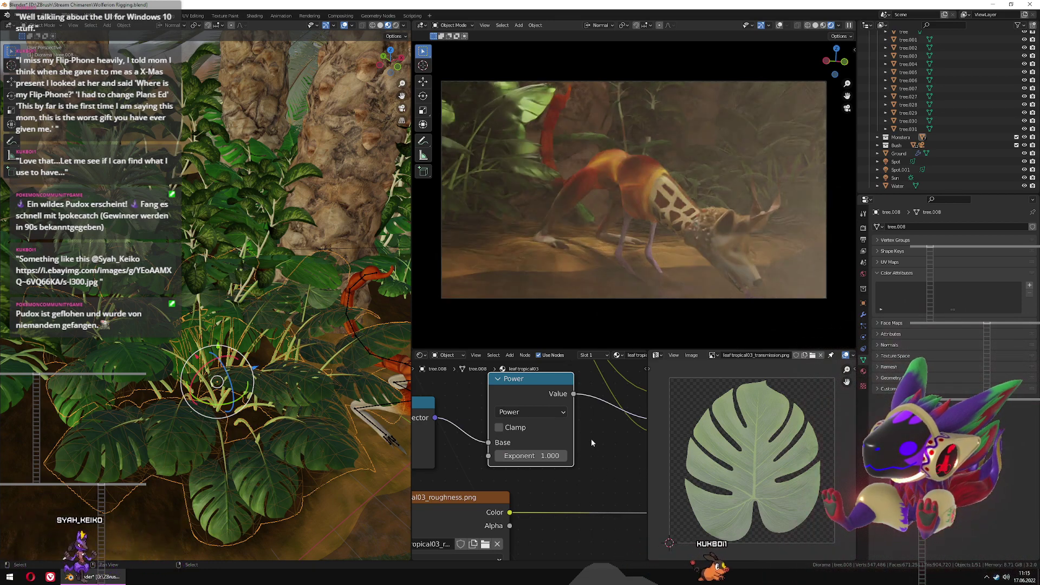
Try stronger exponents of 20 and 10 on the Power node
click(543, 452)
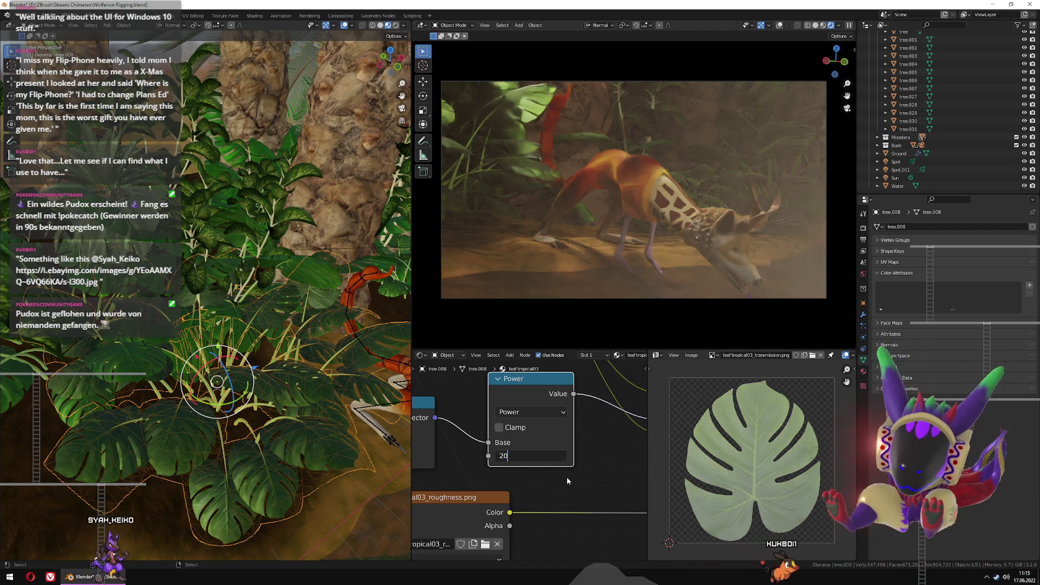
key(Return)
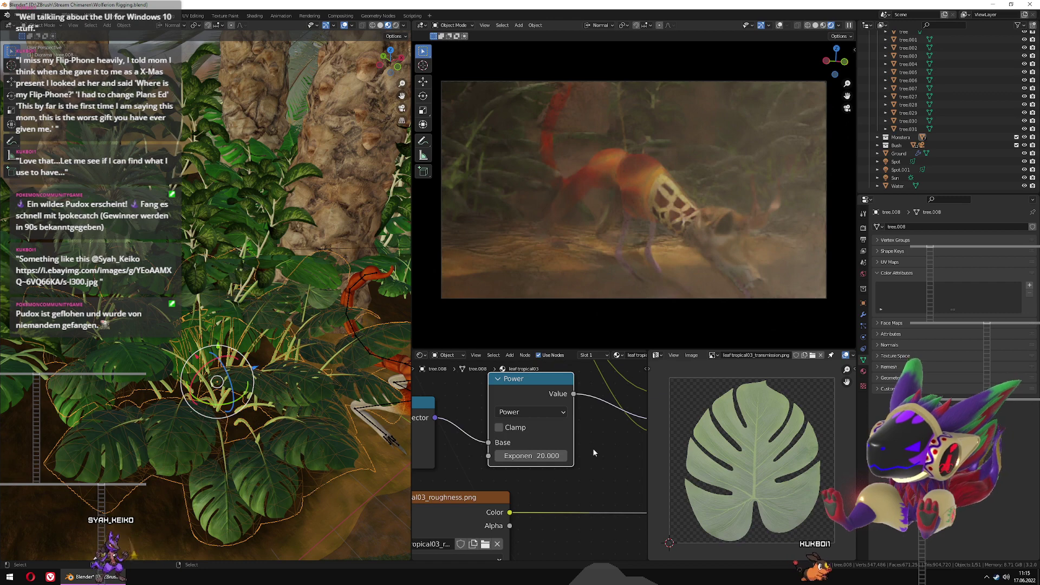
click(549, 456)
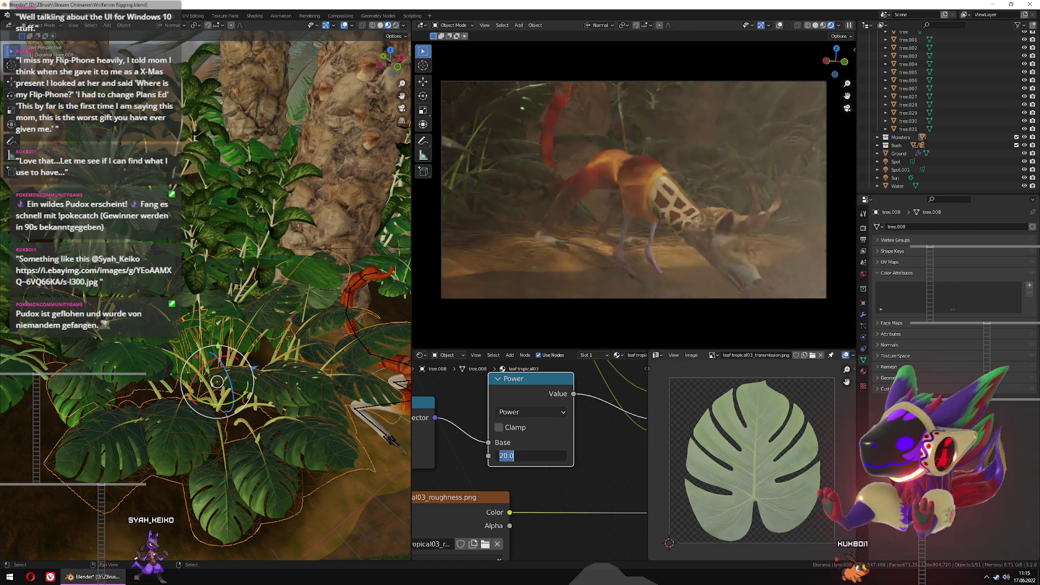
text(10)
key(Return)
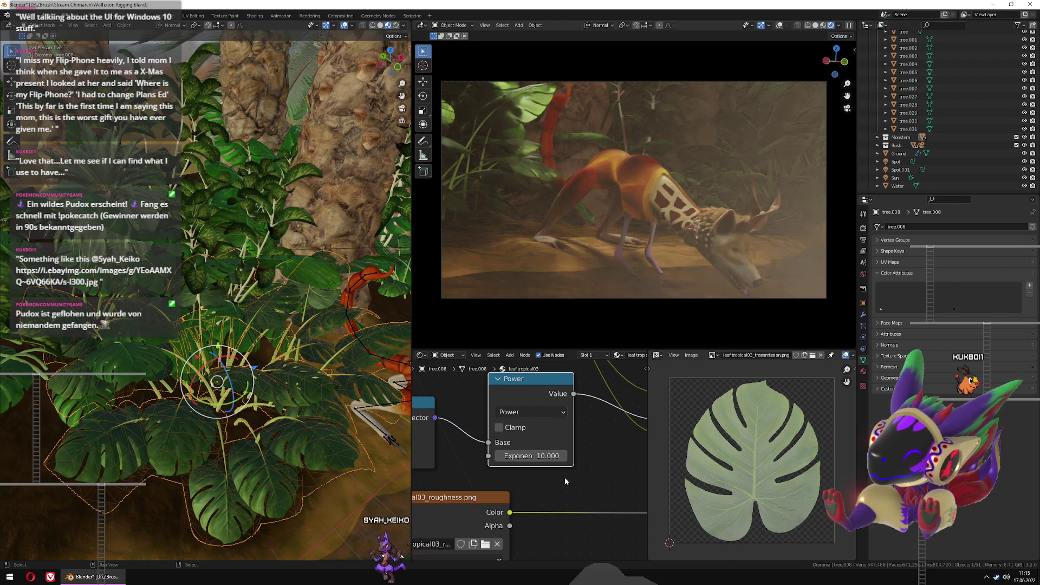
Try exponents of 15 and 11 on the Power node after Combine XYZ
middle_drag(553, 474, 637, 461)
scroll(493, 464, down, 1)
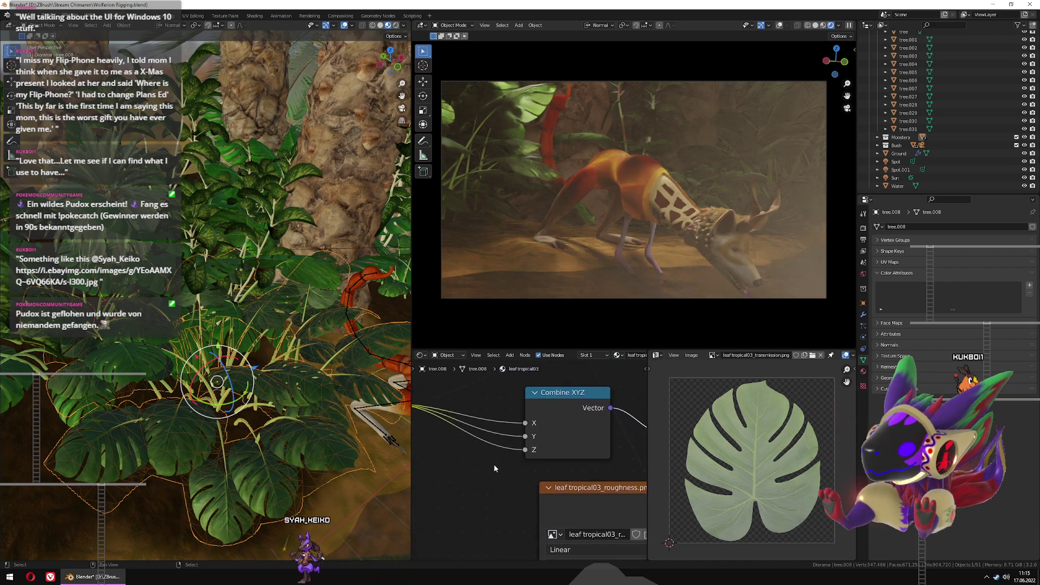
scroll(482, 479, down, 1)
middle_drag(486, 483, 443, 482)
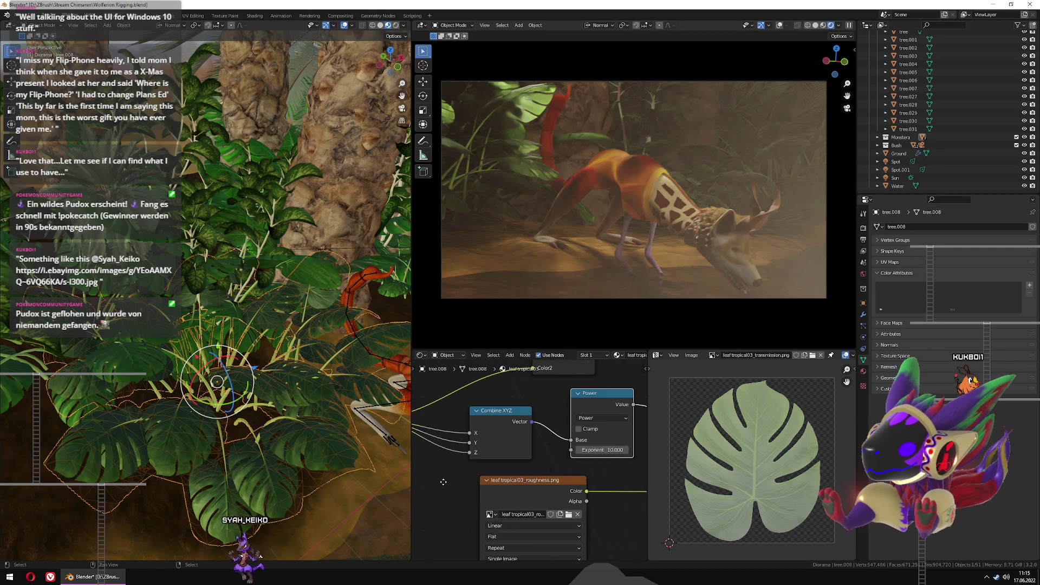
scroll(512, 462, up, 2)
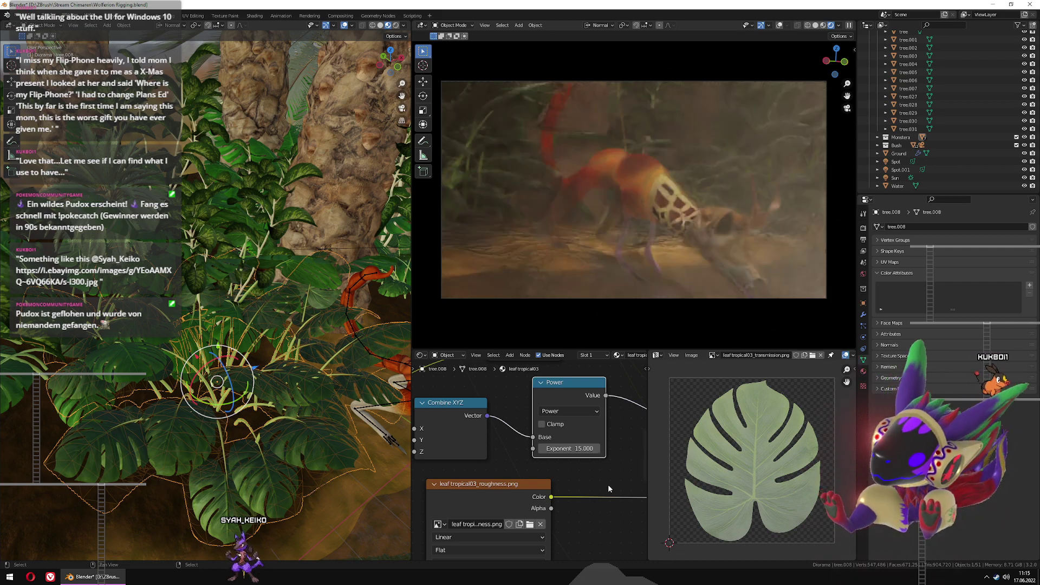
click(569, 448)
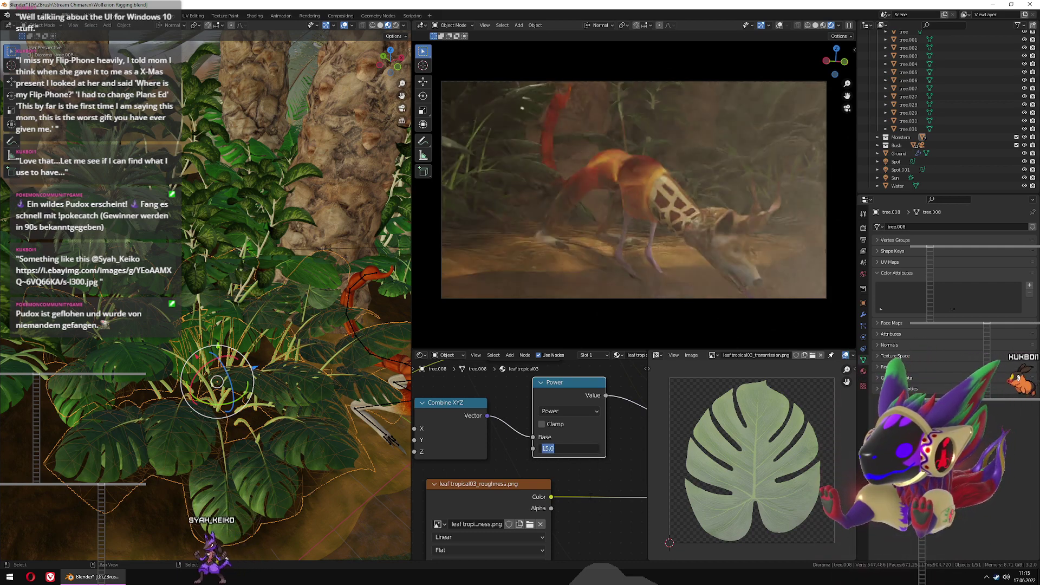
text(11)
key(Return)
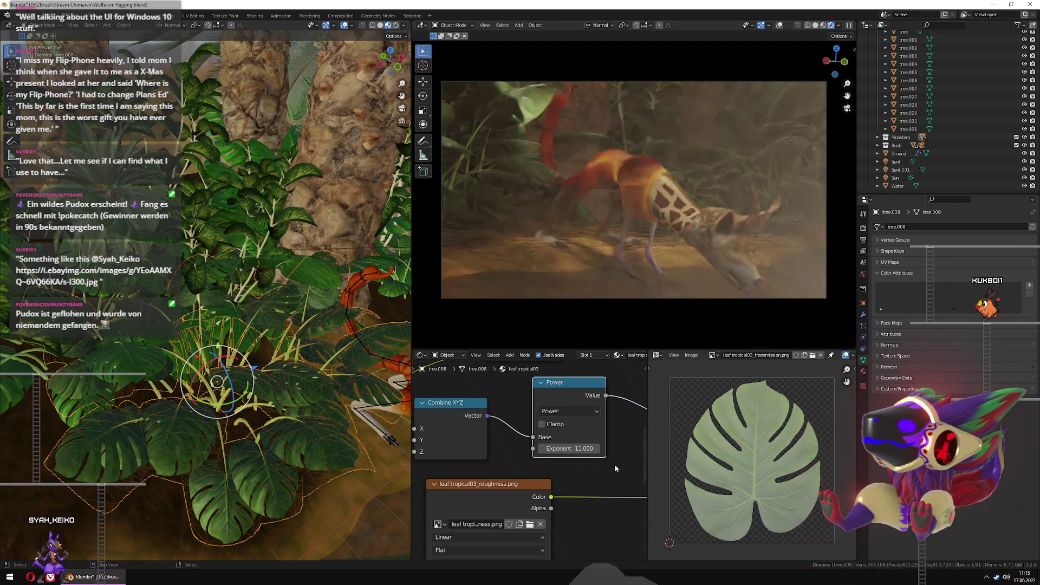
Compare exponents of 12 and 13 on the Power node and settle on 12
click(595, 449)
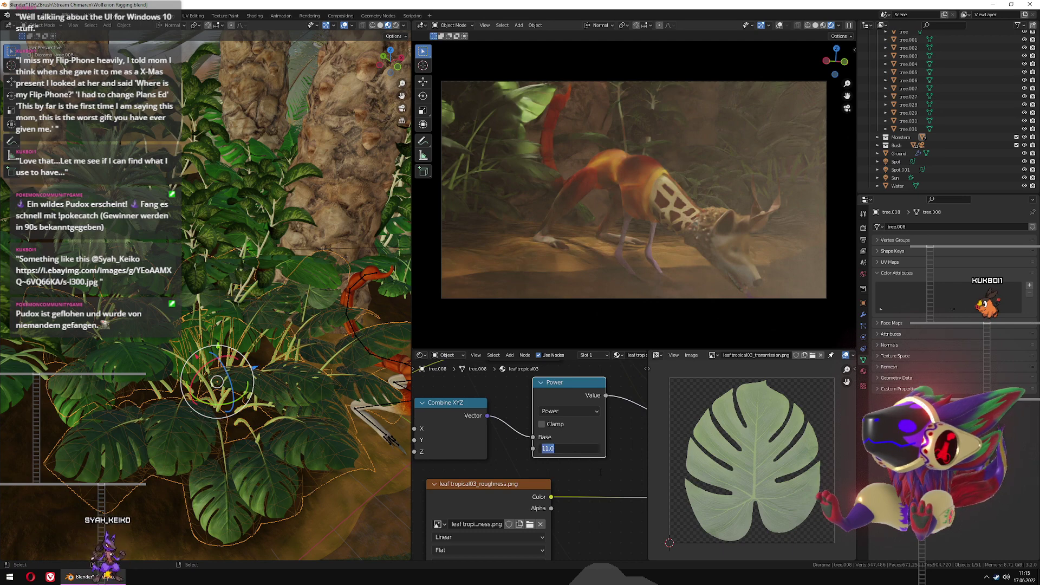
text(12)
key(Return)
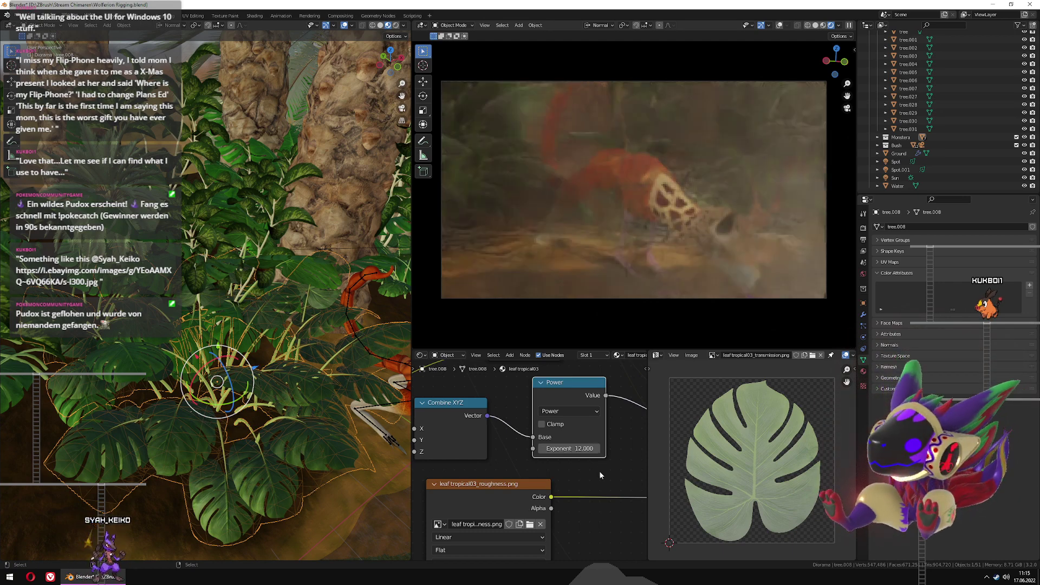
click(574, 448)
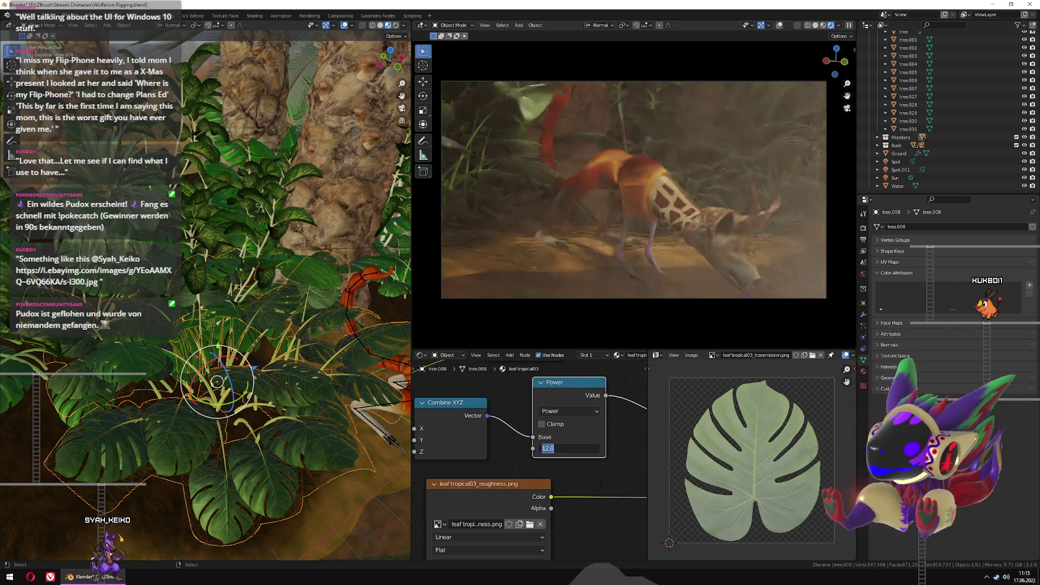
text(13)
key(Return)
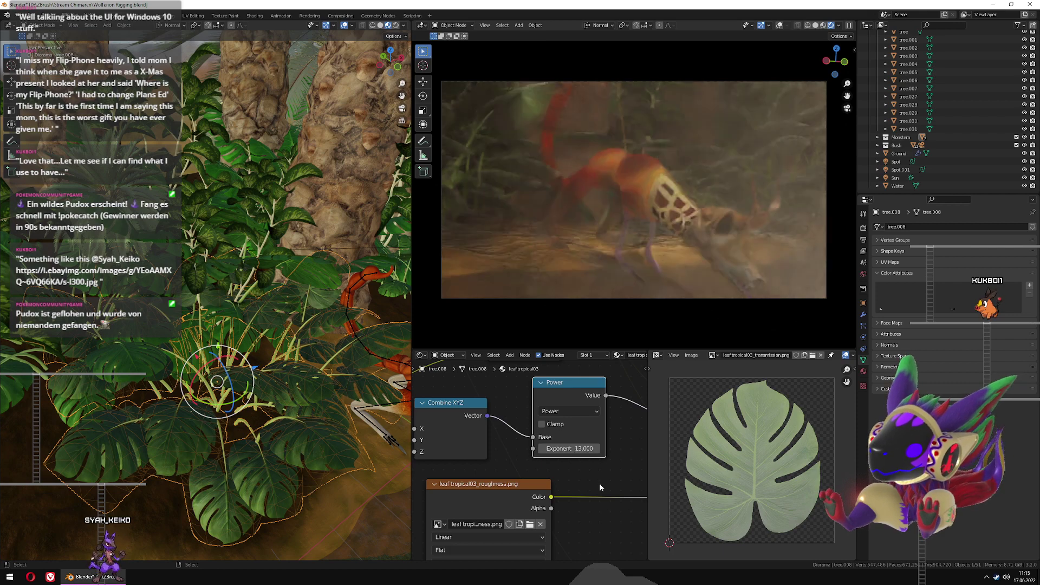
click(576, 448)
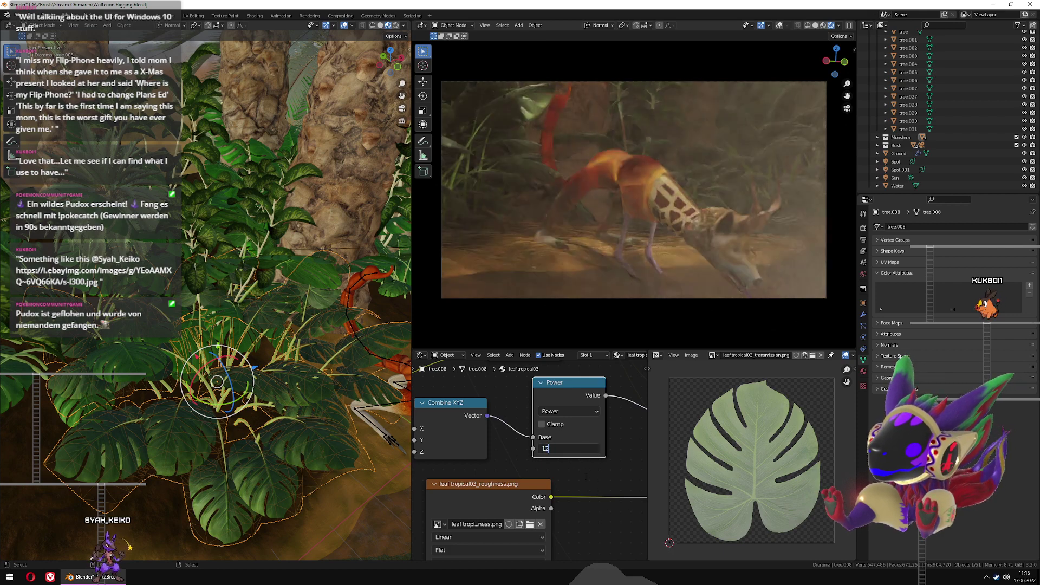
text(12)
key(Return)
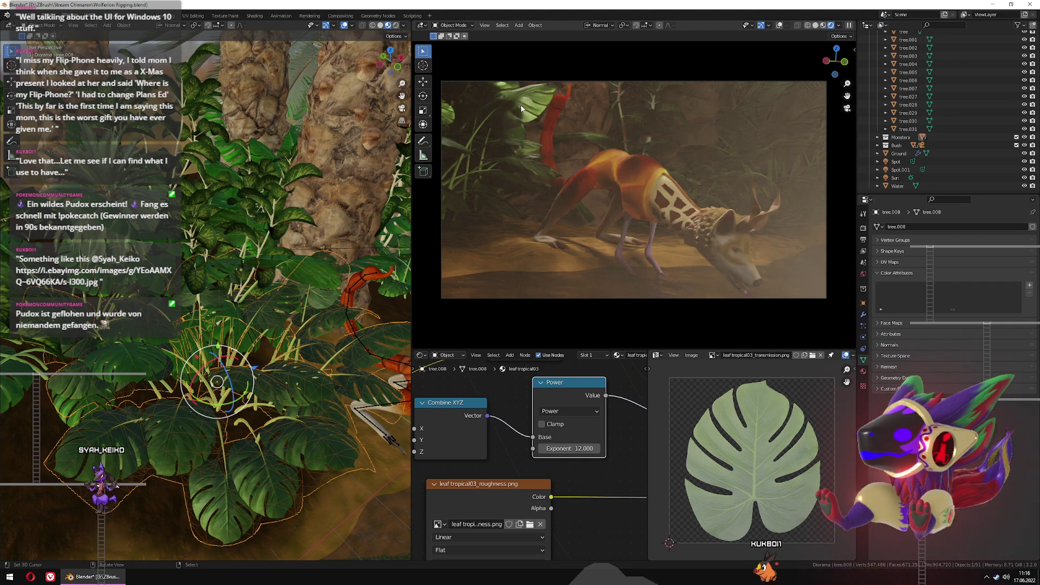
Add a Math node between the transmission texture and Combine XYZ, placed just below their links
middle_drag(491, 443, 476, 438)
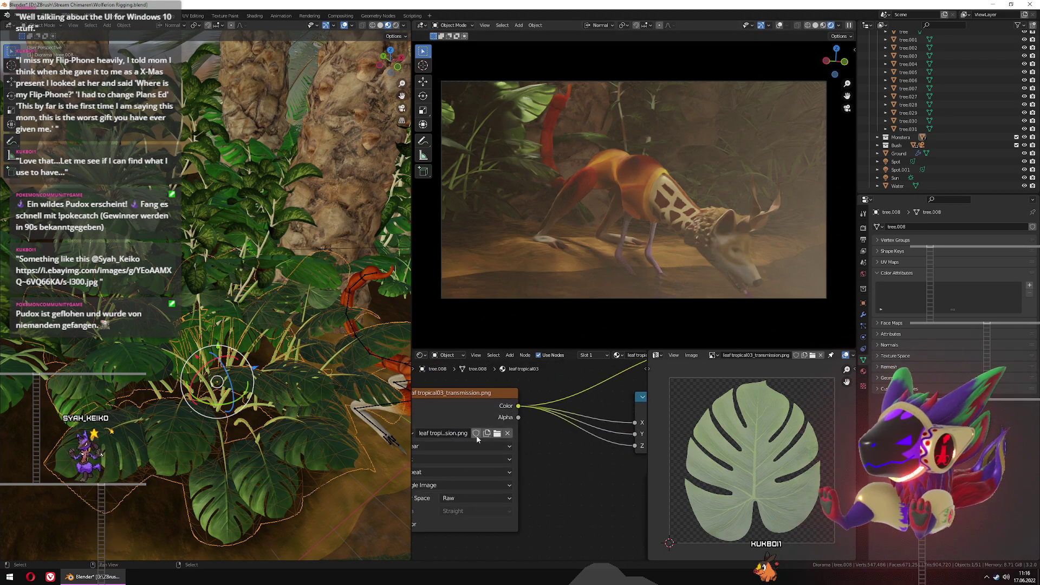
scroll(578, 467, down, 2)
key(shift+a)
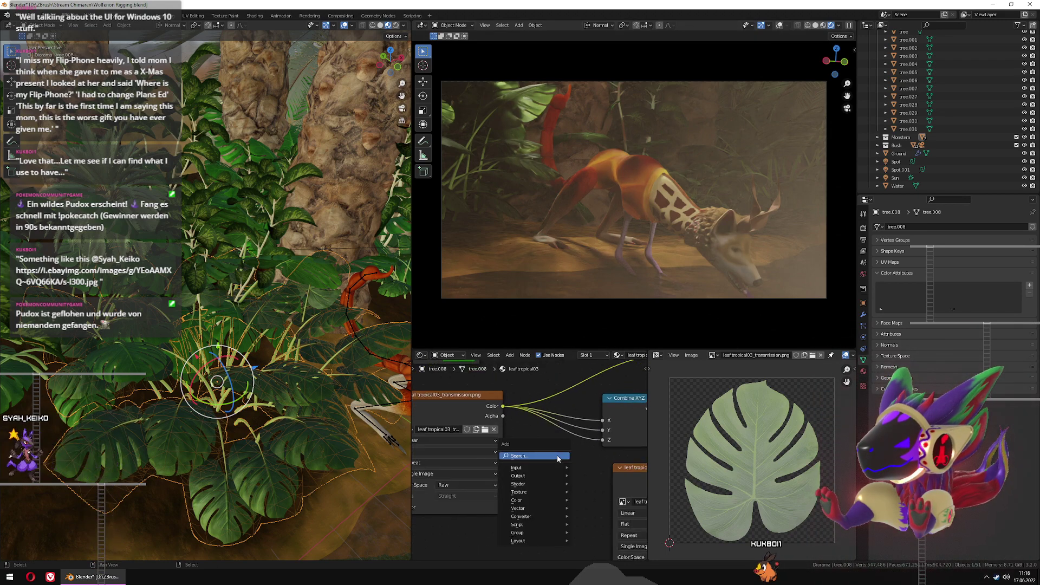
click(558, 456)
text(mat)
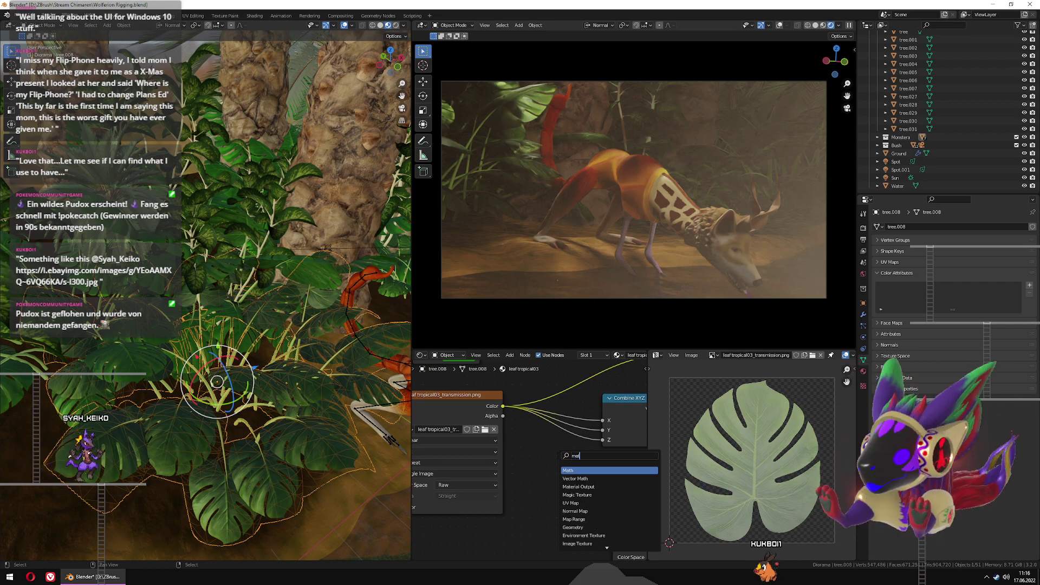
key(Return)
click(517, 456)
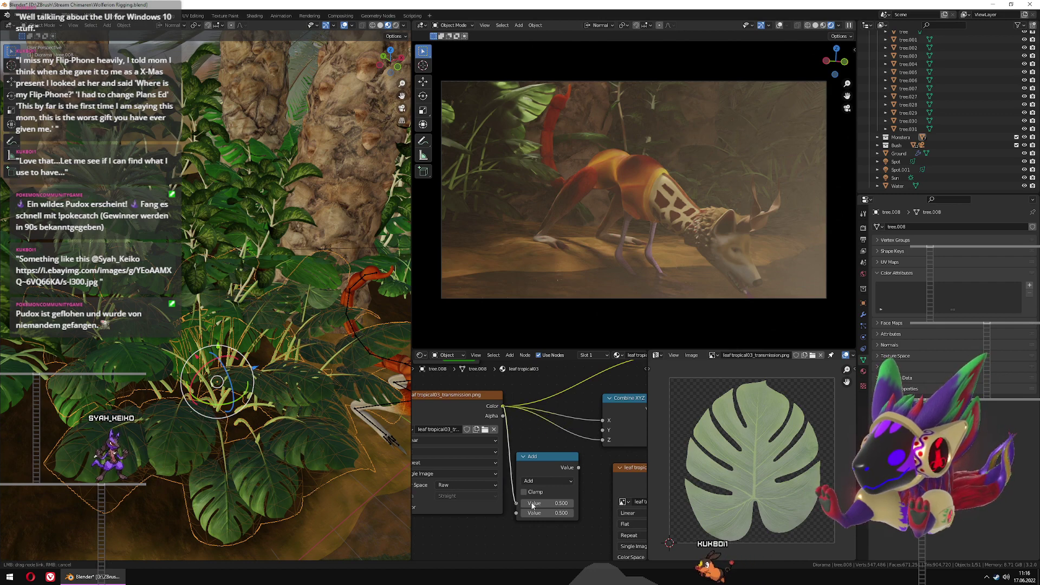
Route the transmission texture's Color through the Add node into the Y input of Combine XYZ and nudge the node closer to it
drag(532, 505, 533, 504)
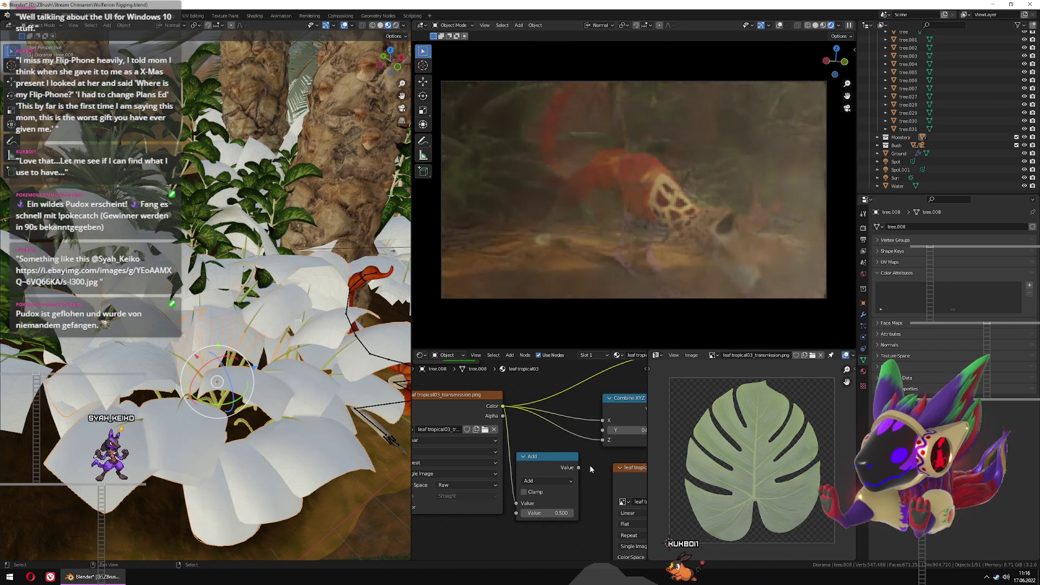
drag(579, 467, 598, 440)
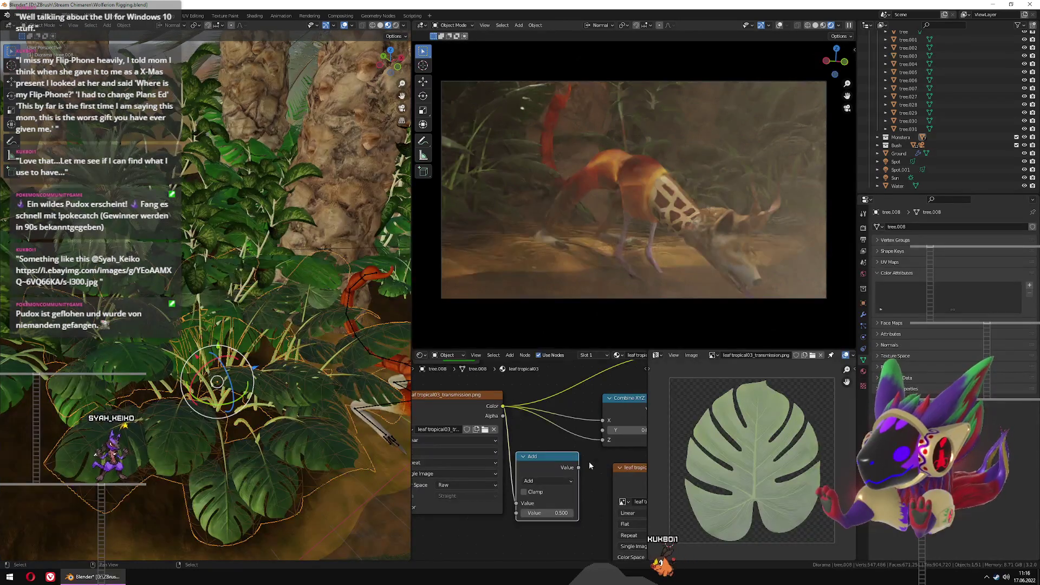
drag(579, 468, 602, 430)
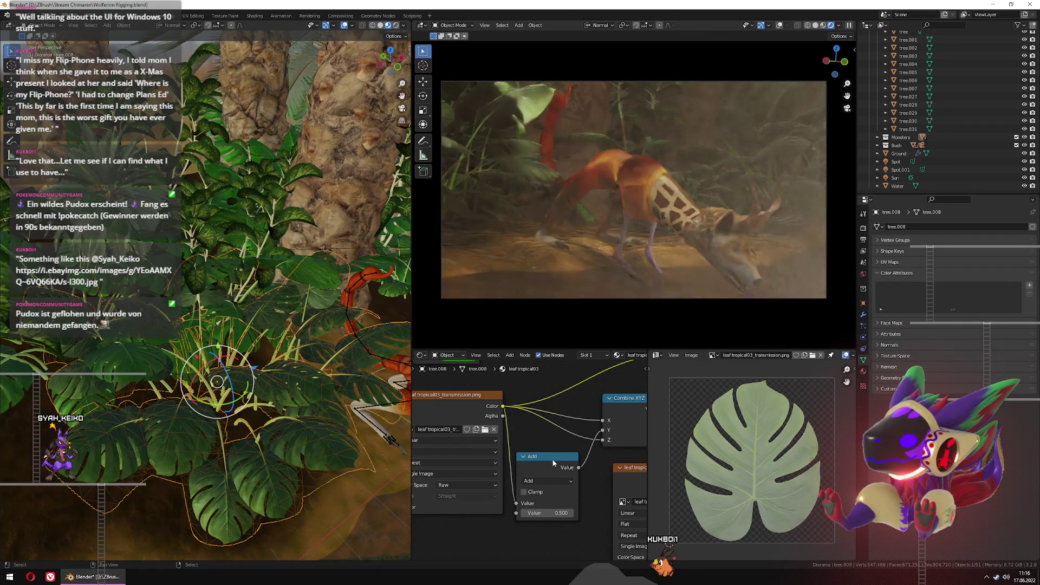
drag(553, 461, 561, 456)
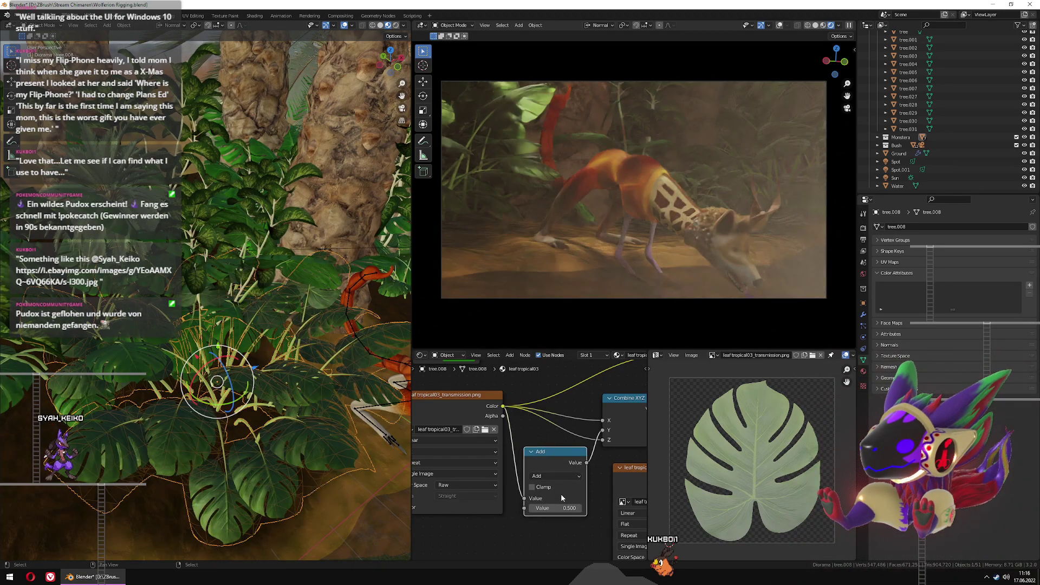
click(531, 452)
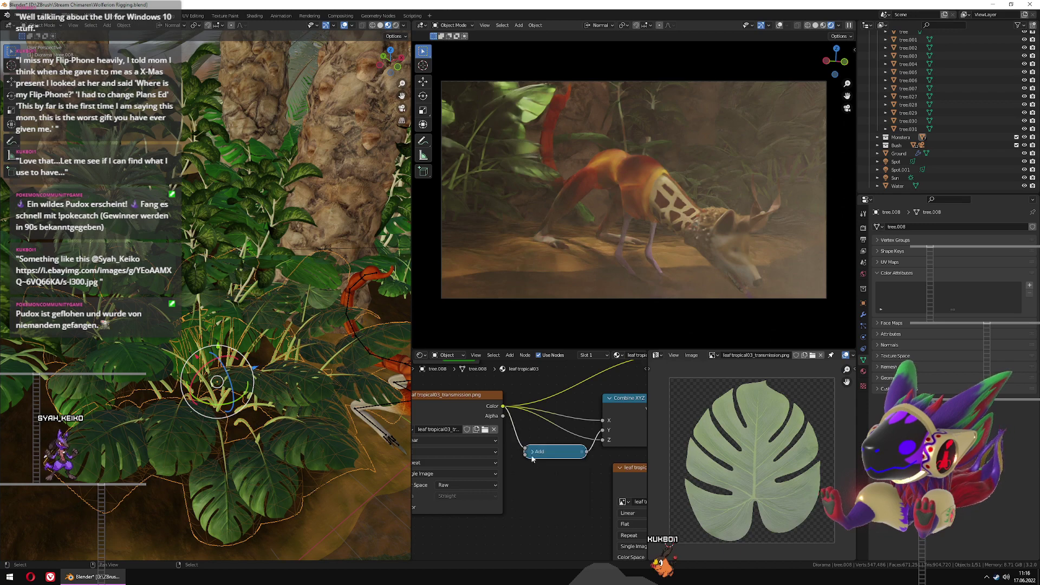
click(531, 452)
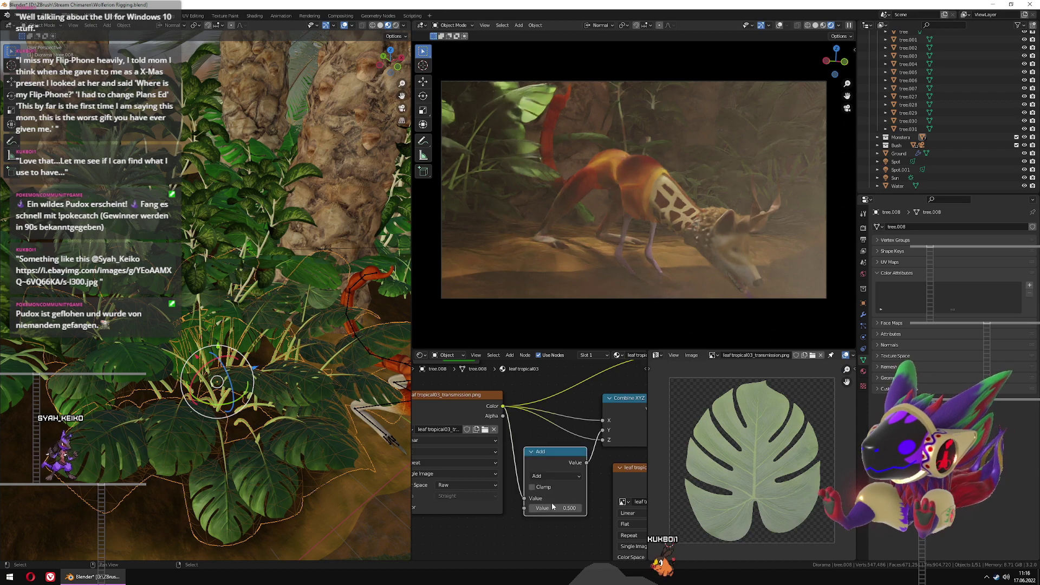
Raise the Add node's second value in increments to 4.1
click(580, 508)
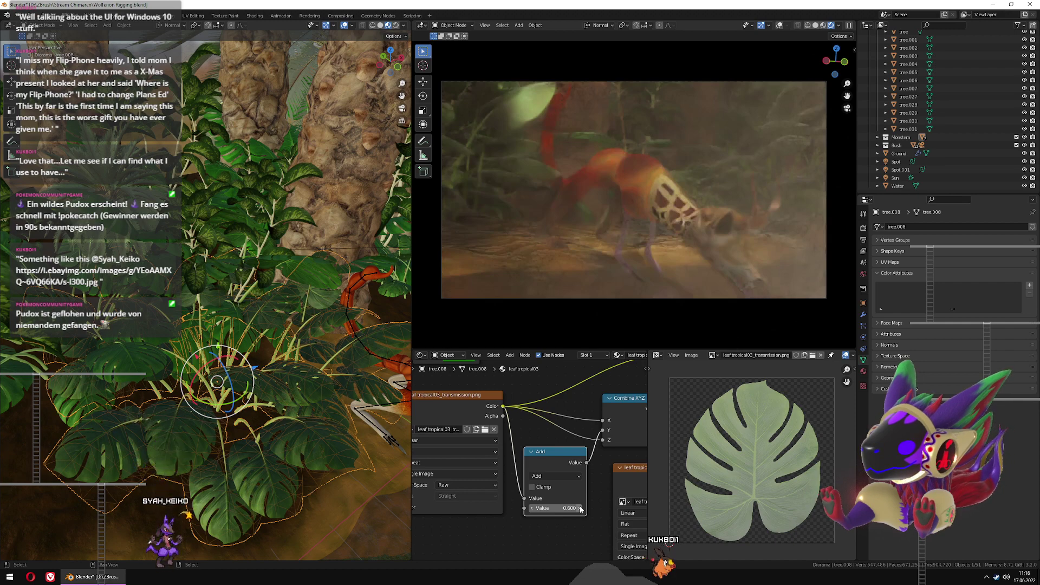
click(580, 508)
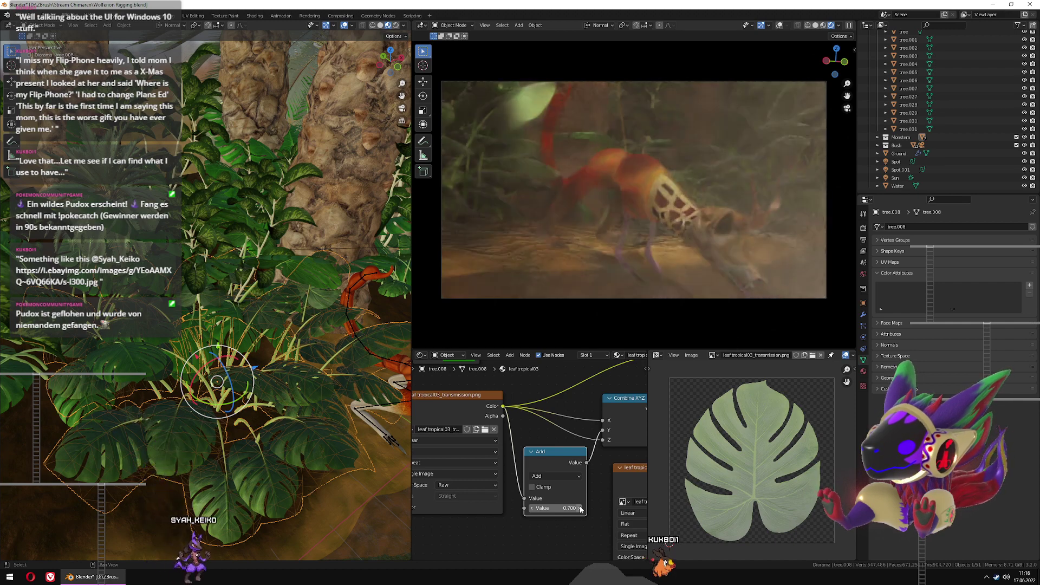
click(581, 508)
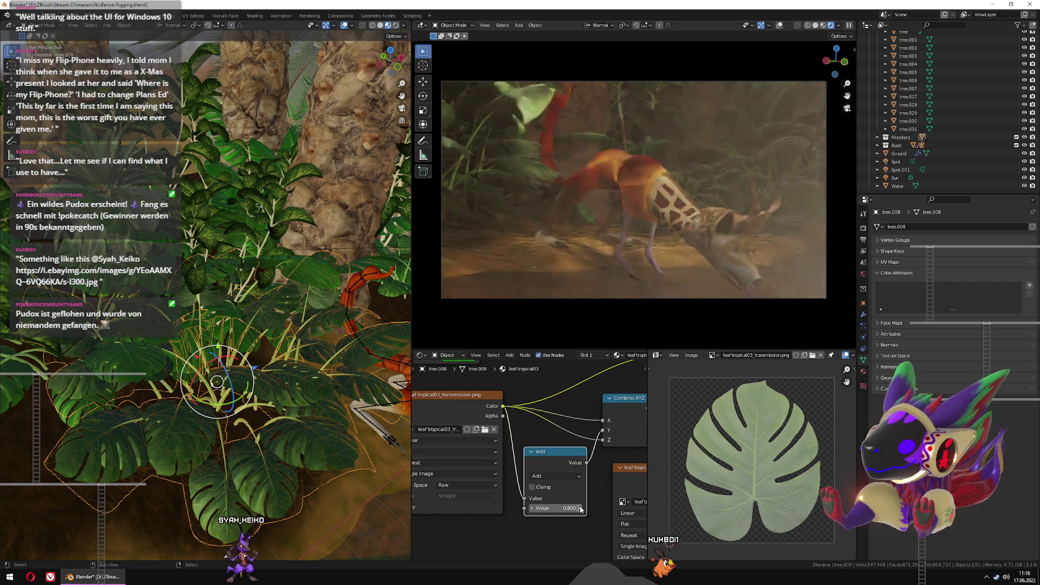
click(581, 507)
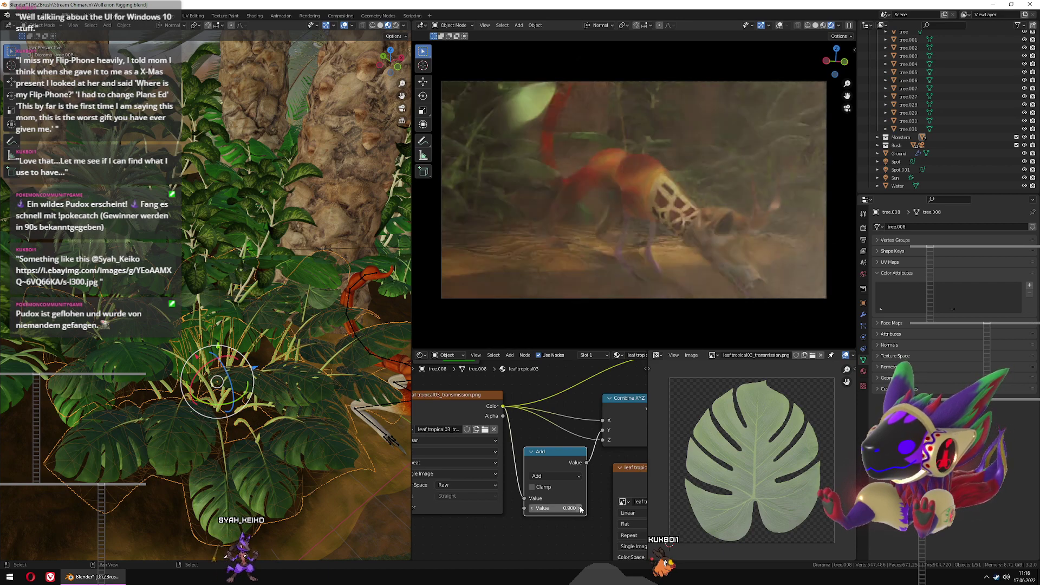
click(580, 508)
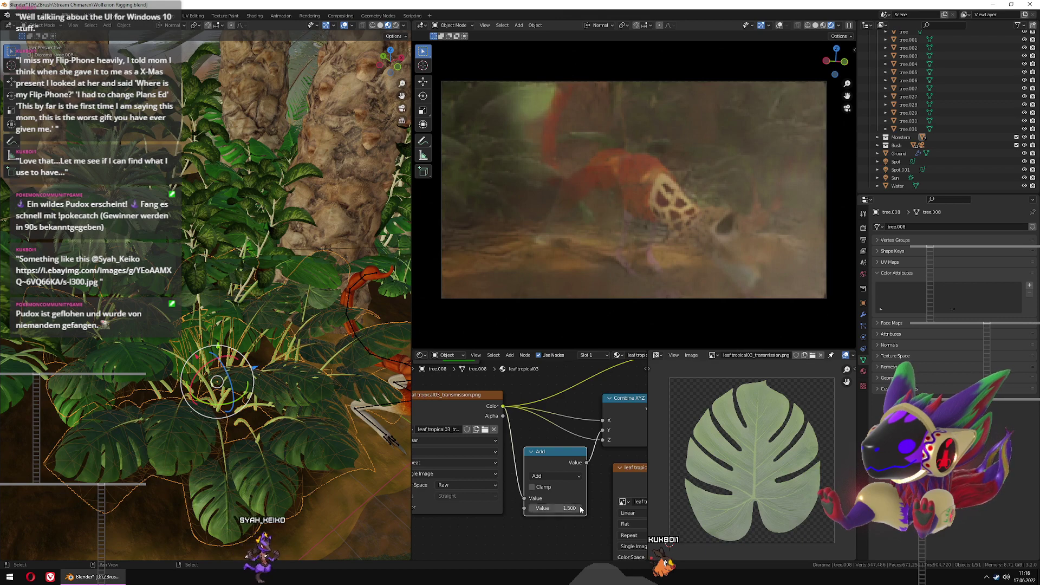
drag(580, 508, 586, 508)
click(580, 508)
click(581, 507)
click(580, 508)
click(580, 508)
click(581, 508)
click(580, 508)
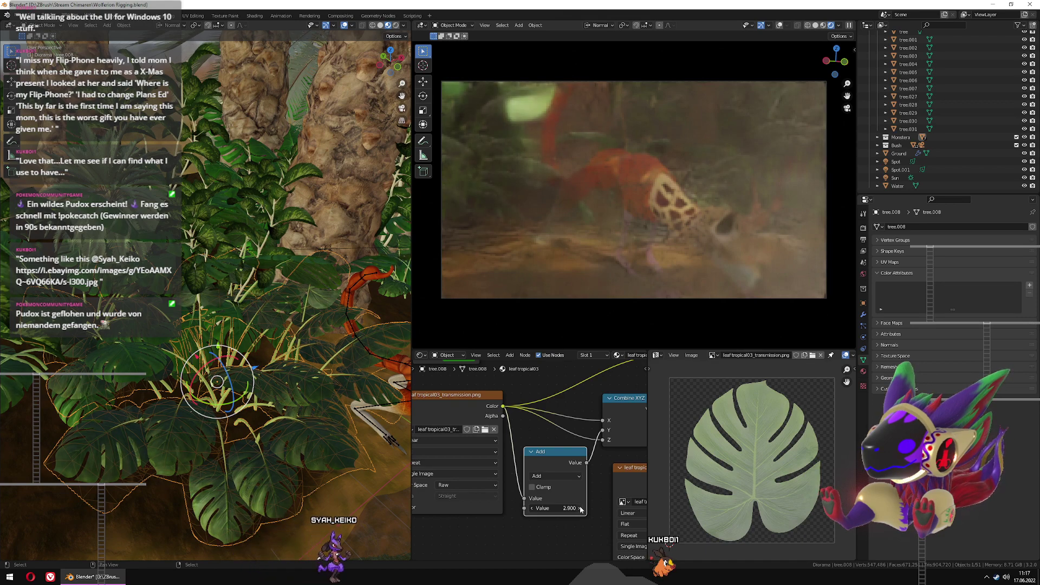
click(580, 508)
click(581, 508)
click(580, 508)
click(580, 508)
click(581, 508)
click(581, 508)
click(581, 508)
click(580, 508)
click(580, 508)
click(581, 508)
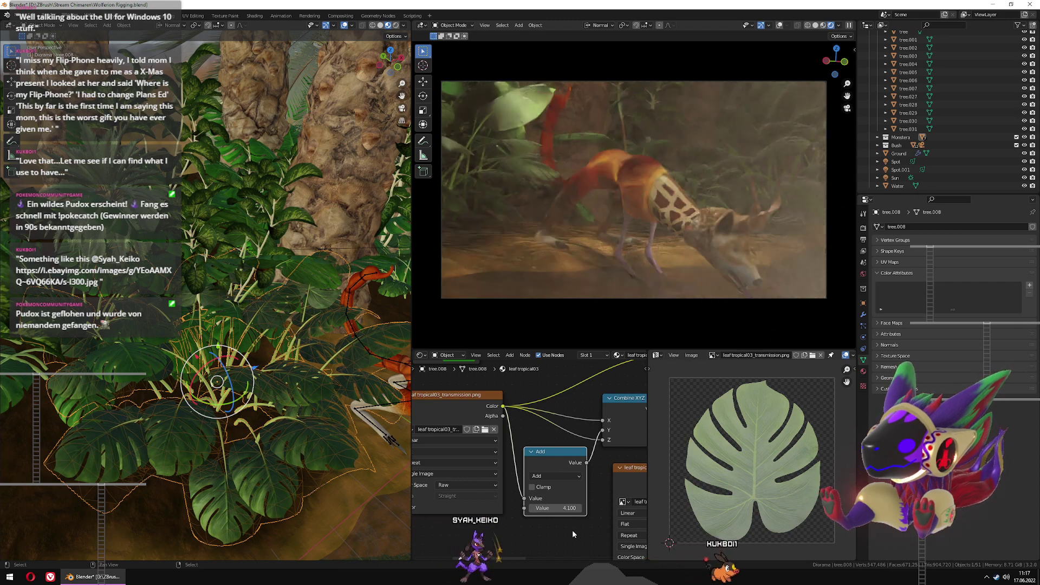
Lower the Add node's second value in increments to 0 while comparing the effect in the rendered view
click(533, 511)
click(533, 510)
click(533, 510)
click(533, 511)
click(533, 510)
click(533, 511)
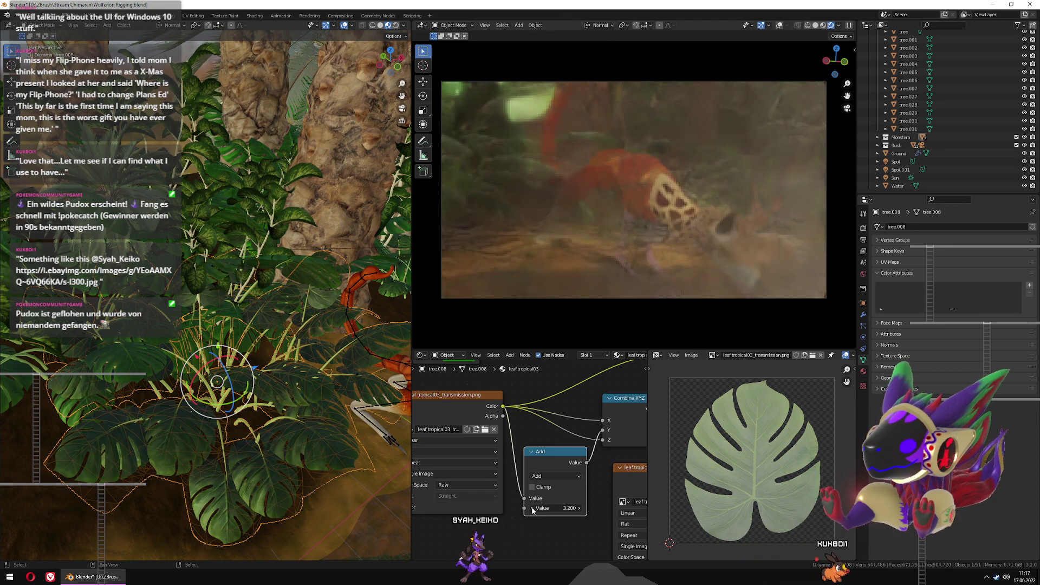
click(533, 511)
click(533, 511)
click(533, 510)
click(532, 510)
click(533, 510)
click(533, 509)
click(533, 510)
click(533, 510)
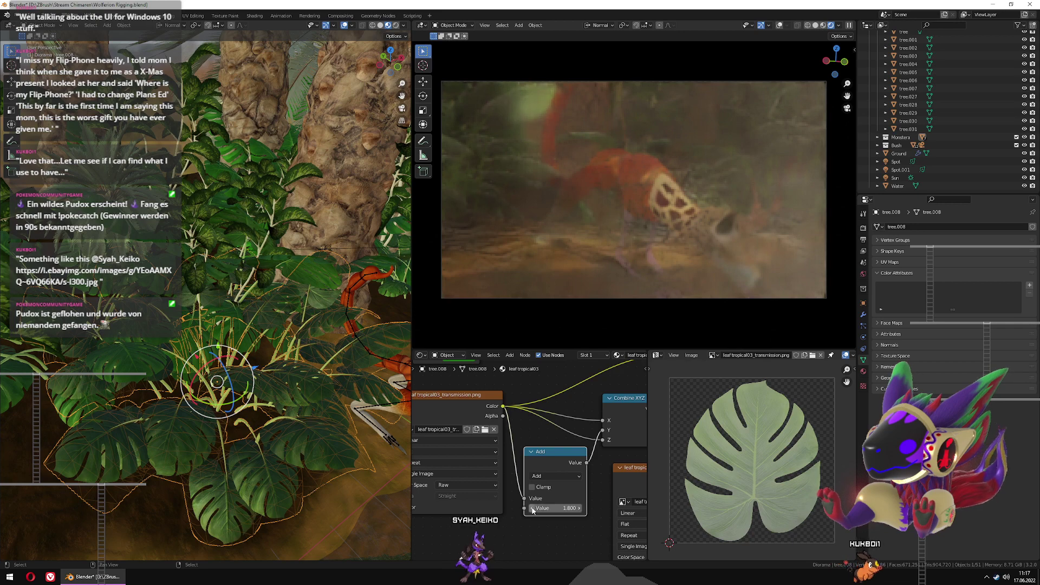
click(533, 509)
click(533, 509)
click(533, 510)
click(533, 509)
click(533, 510)
click(533, 510)
click(533, 509)
click(532, 509)
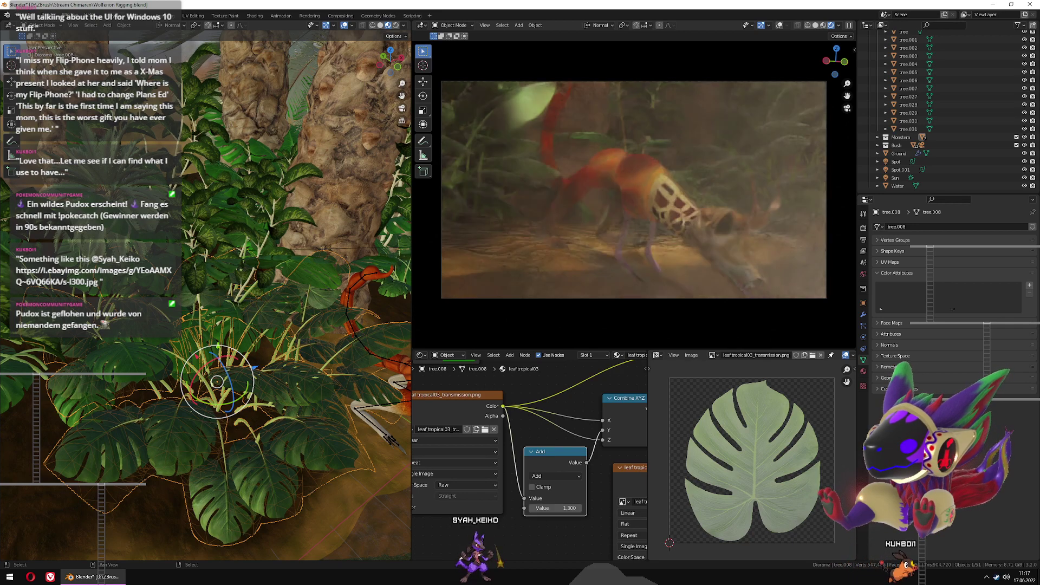
click(532, 510)
click(533, 510)
click(533, 509)
click(533, 510)
click(533, 510)
click(533, 510)
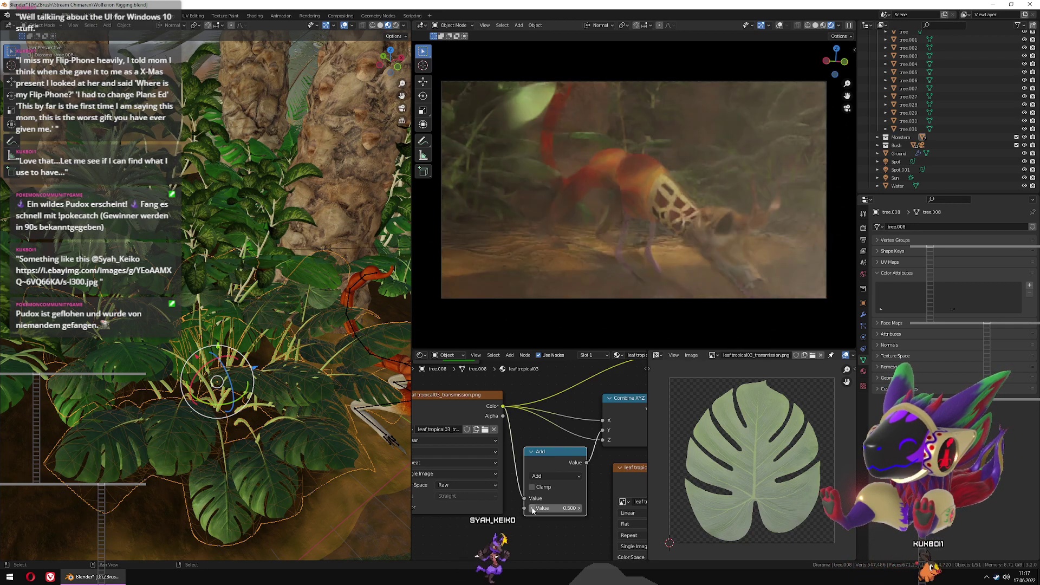
click(533, 510)
click(533, 509)
click(533, 510)
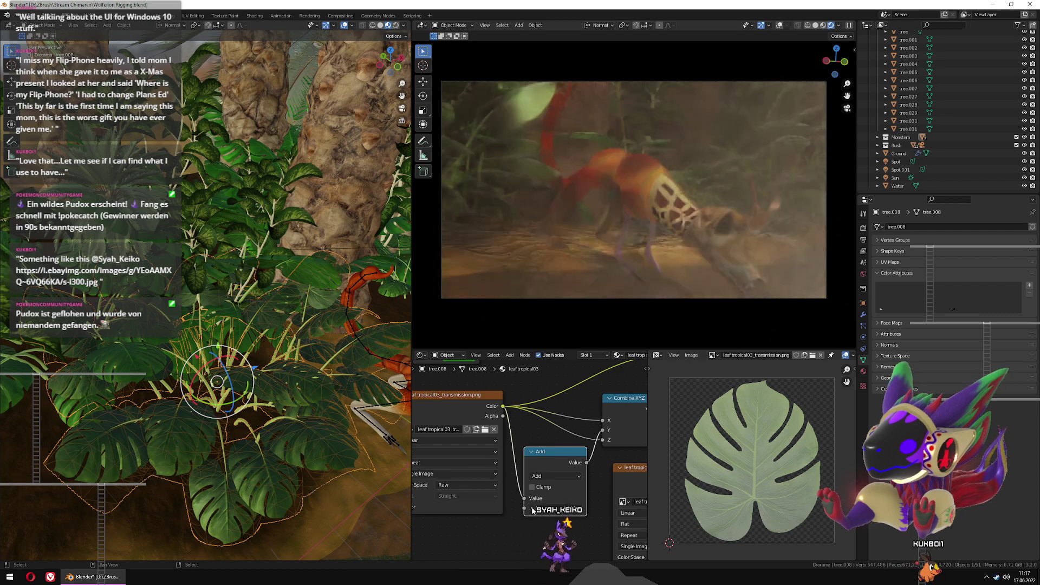
click(533, 509)
click(533, 509)
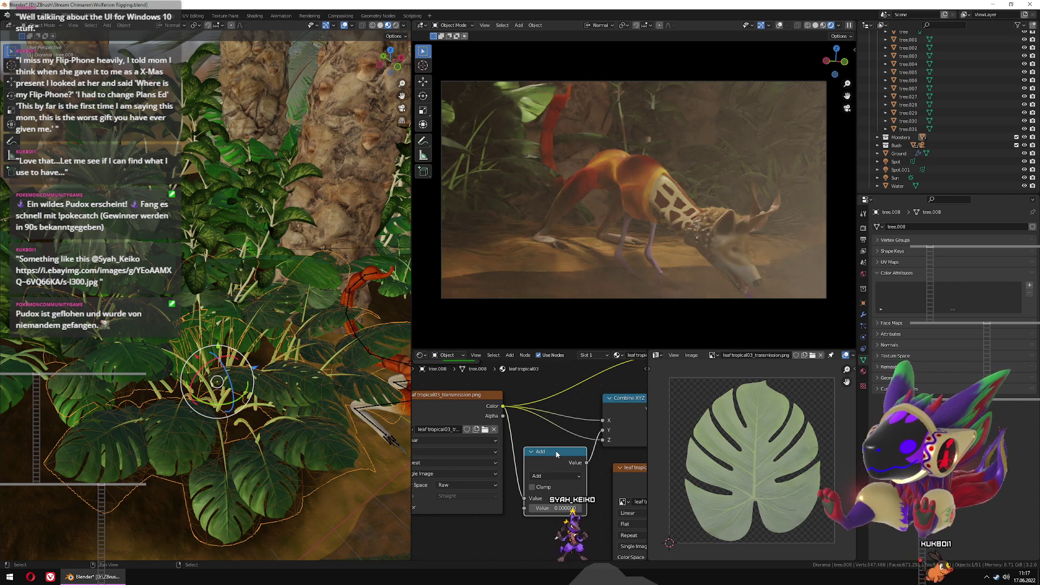
Delete the Add node while keeping the transmission texture's Color linked directly to the Y input of Combine XYZ
key(ctrl+x)
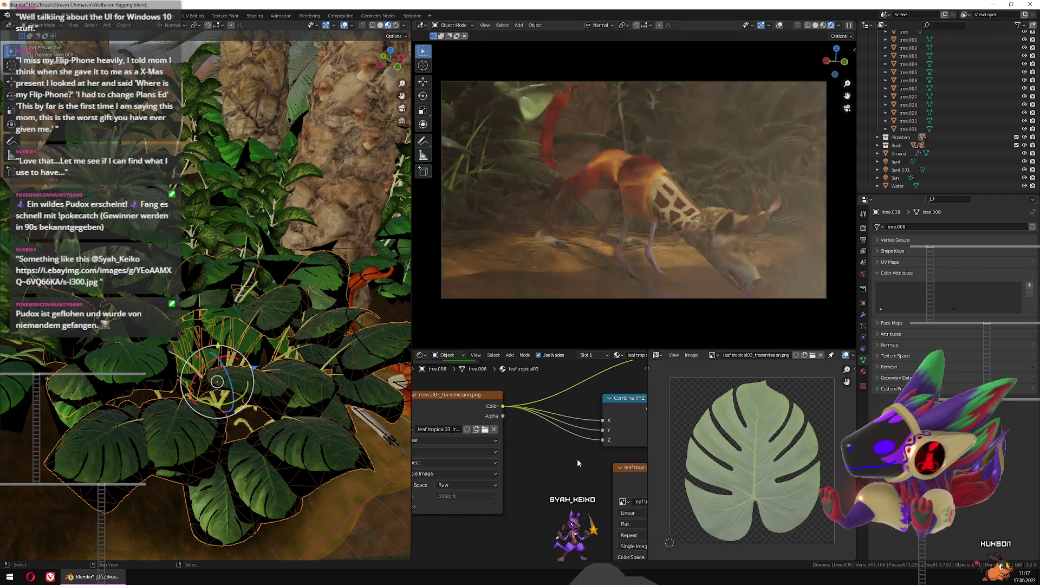
middle_drag(576, 459, 624, 463)
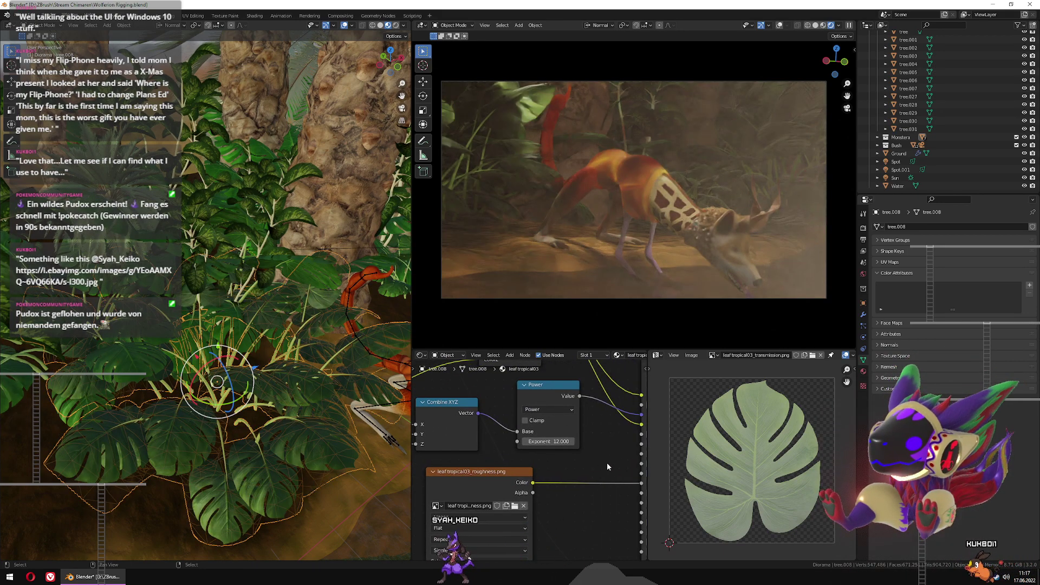
Select the spot light above the palm trees and widen its cone to a spot size of about 73.6°
scroll(292, 289, down, 5)
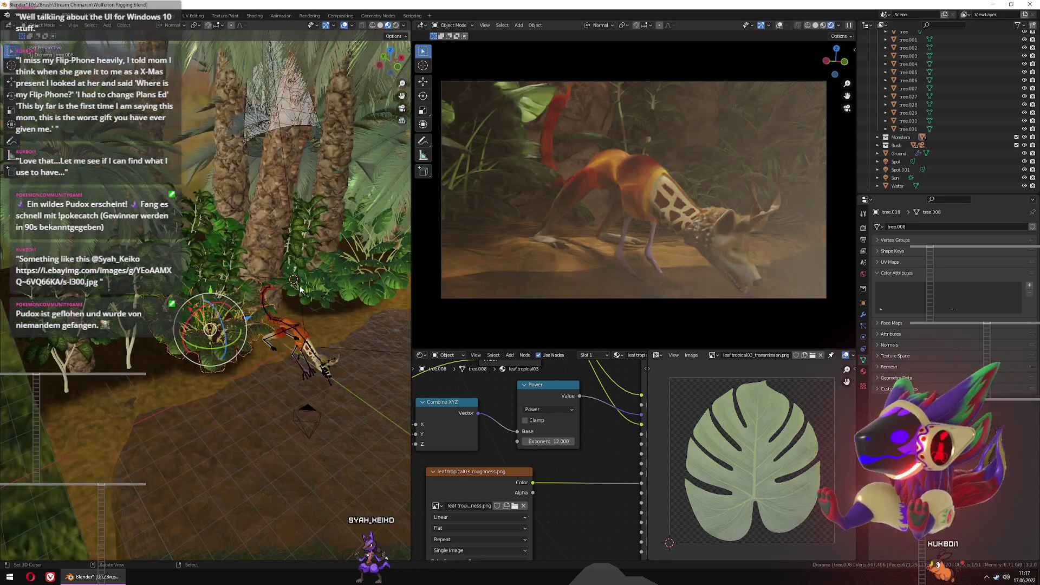
middle_drag(292, 289, 297, 366)
right_click(288, 325)
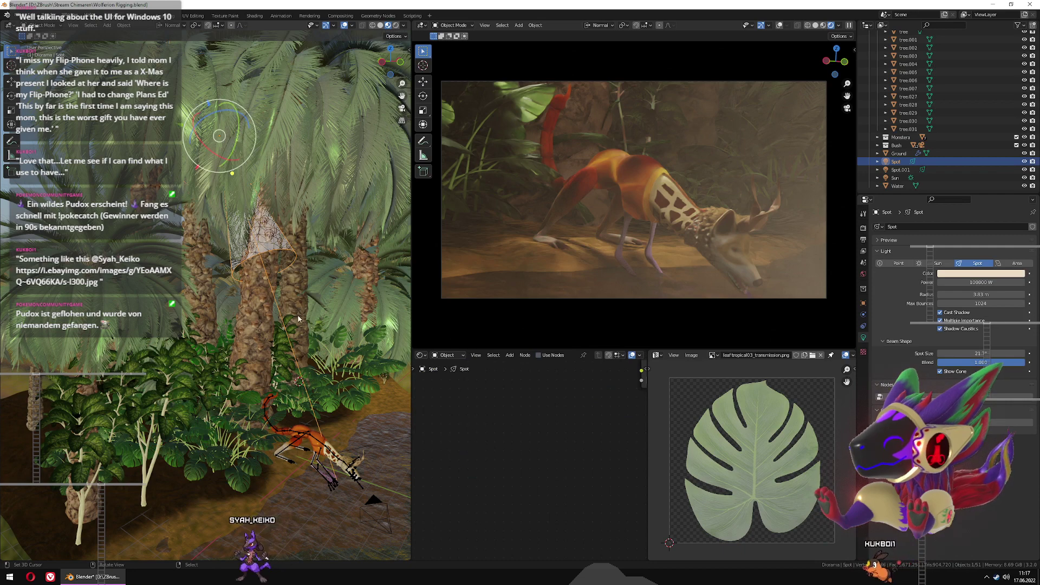
shift+middle_drag(299, 328, 245, 217)
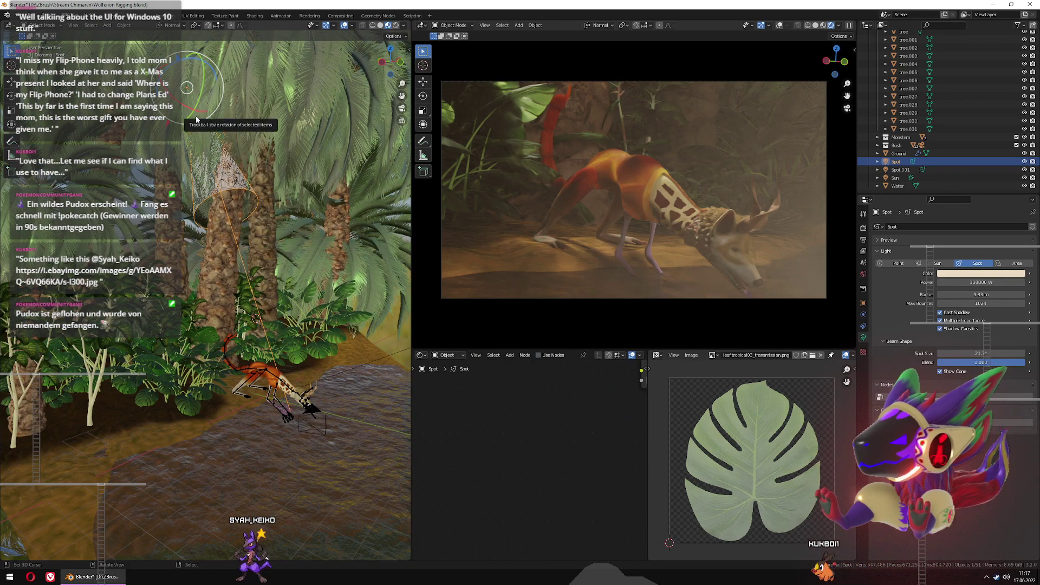
drag(196, 117, 199, 128)
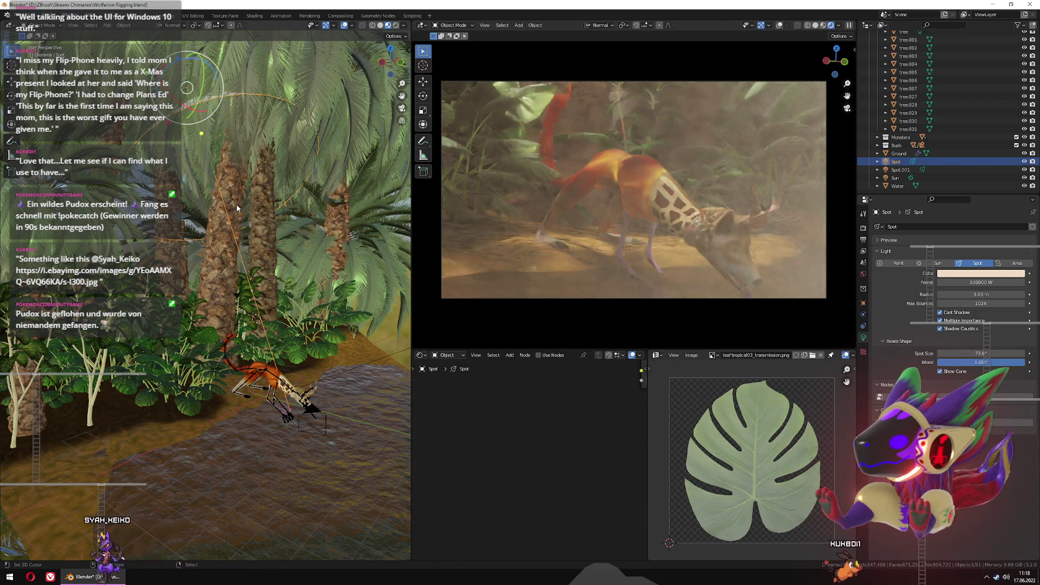
Examine the palm trunks around the spot light's beam, from the whole group down to the bark
mouse_move(249, 215)
middle_down()
mouse_move(234, 219)
mouse_move(234, 209)
middle_up()
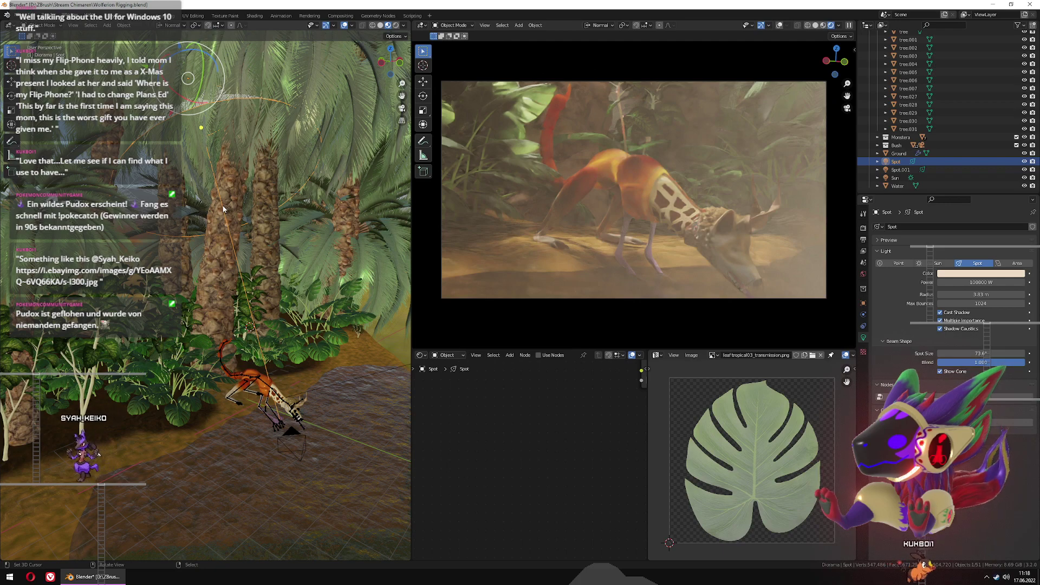
middle_drag(228, 224, 251, 298)
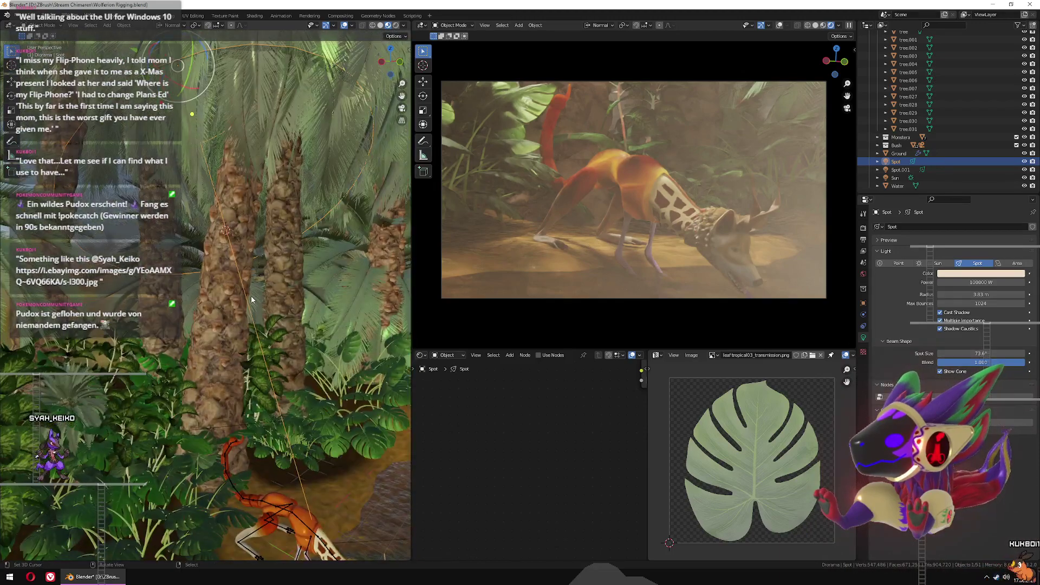
scroll(251, 299, up, 4)
shift+middle_drag(251, 245, 200, 296)
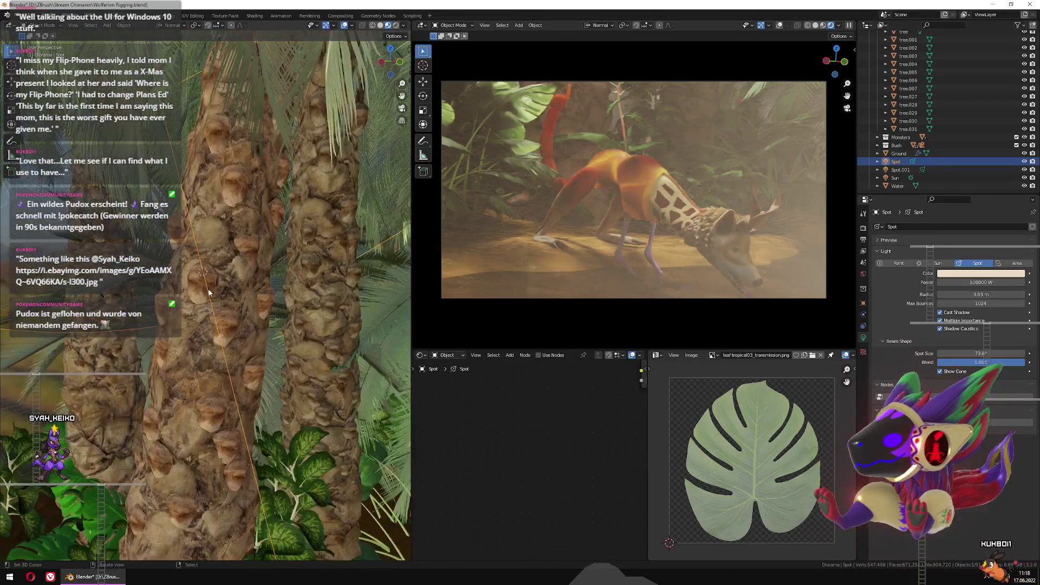
scroll(211, 288, up, 3)
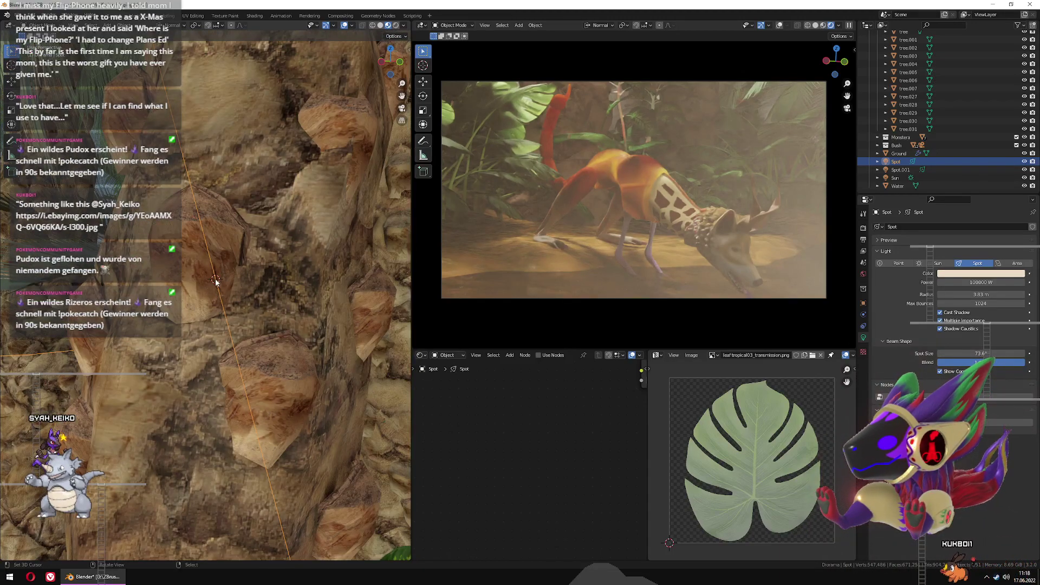
middle_drag(220, 349, 199, 329)
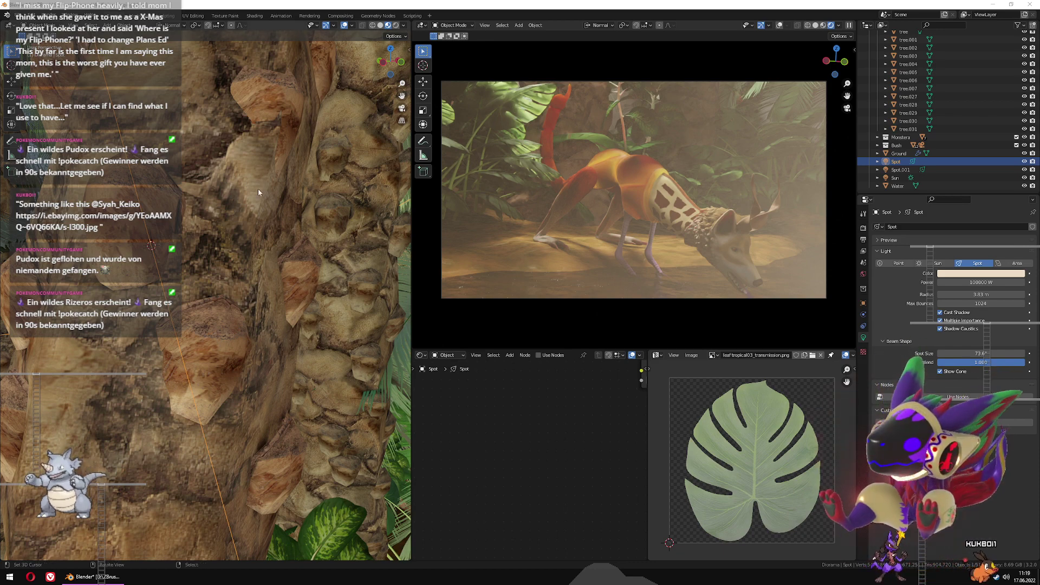
scroll(260, 203, down, 8)
scroll(268, 292, down, 10)
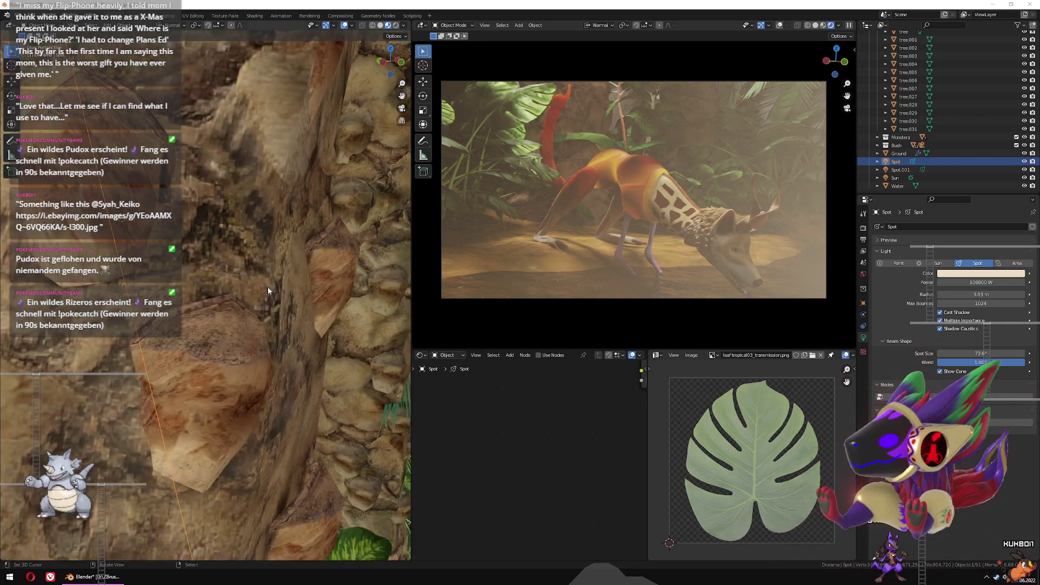
Add a plane mesh at the 3D cursor in front of the palm trunk below the spot light
middle_drag(267, 302, 272, 274)
scroll(272, 274, up, 2)
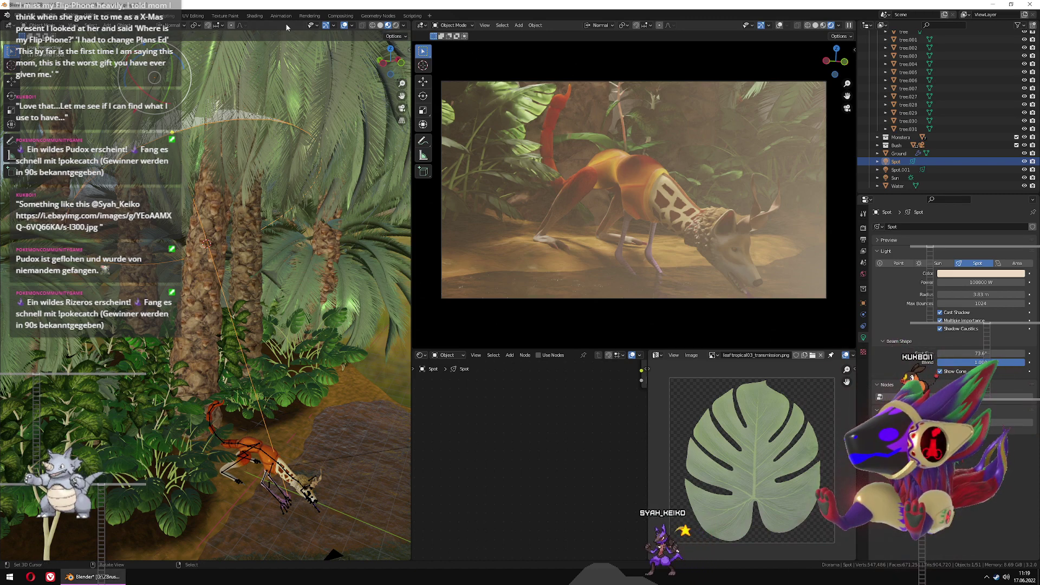
key(shift+a)
mouse_move(267, 301)
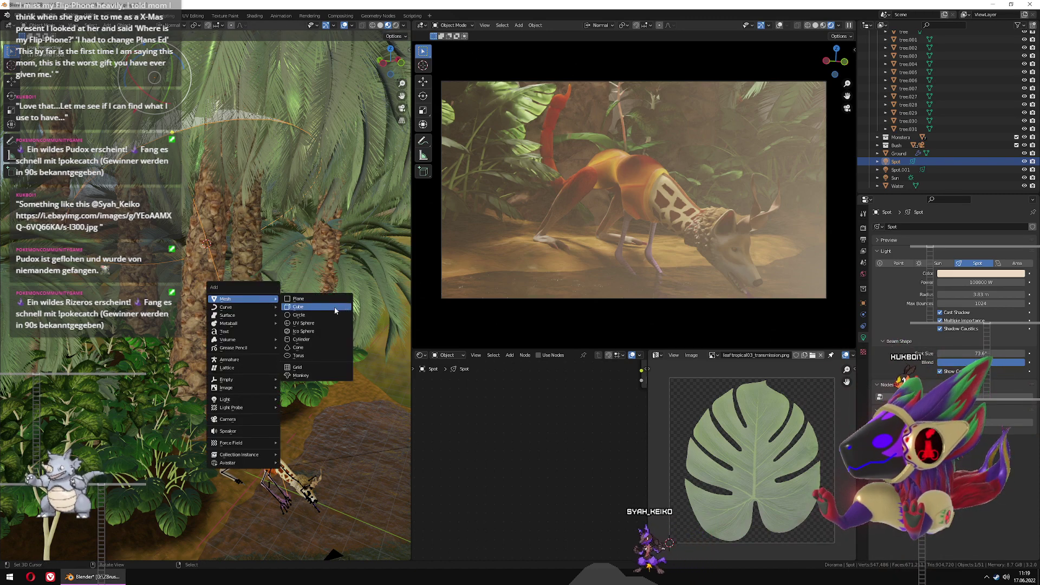
click(298, 298)
Rotate the new plane freehand from two different viewing angles to tilt it within the spot light's beam
scroll(307, 293, up, 3)
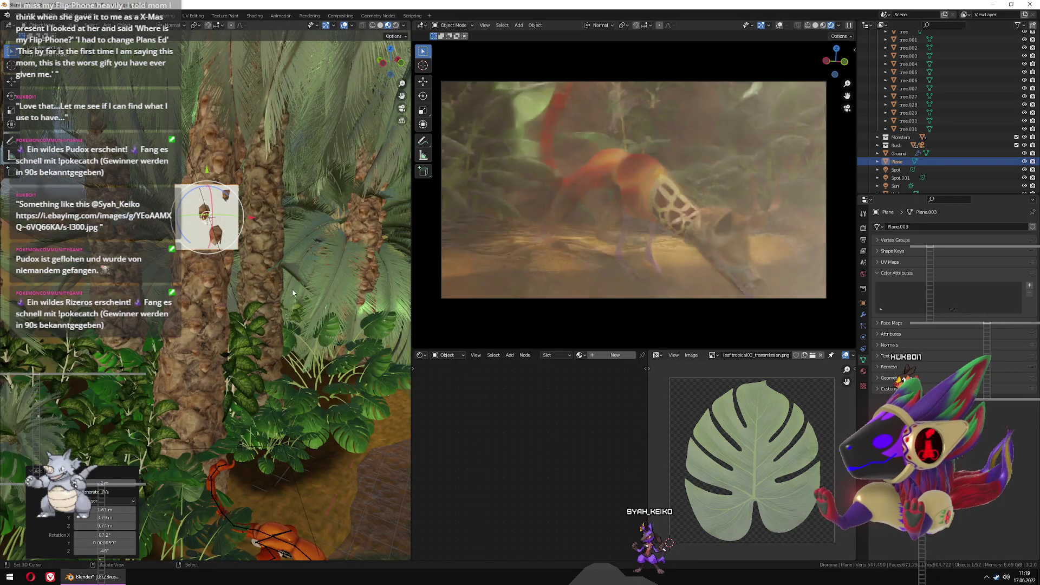
middle_drag(293, 293, 346, 292)
key(r)
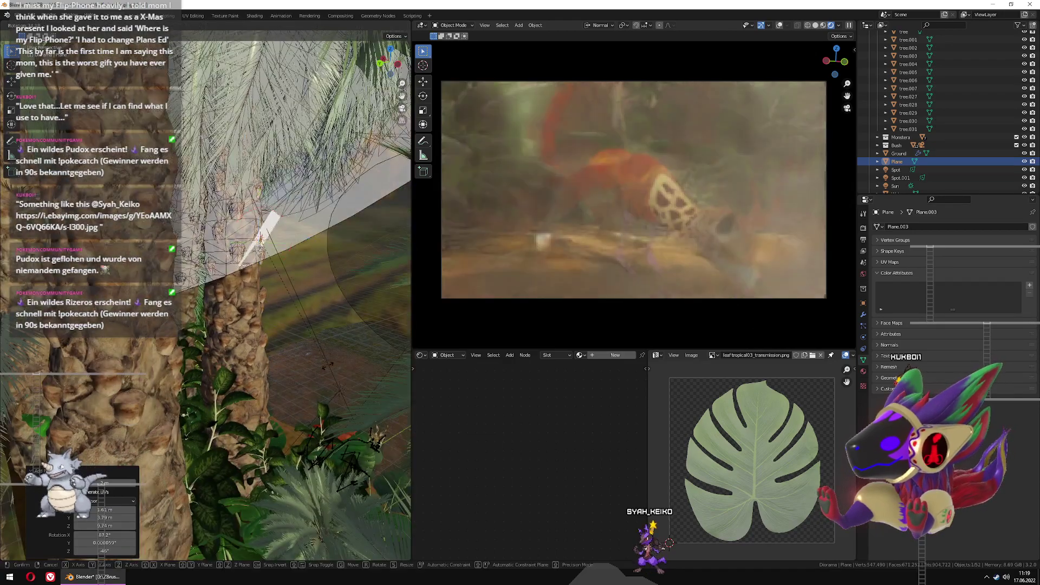
click(277, 362)
middle_drag(278, 357, 285, 282)
key(r)
click(256, 296)
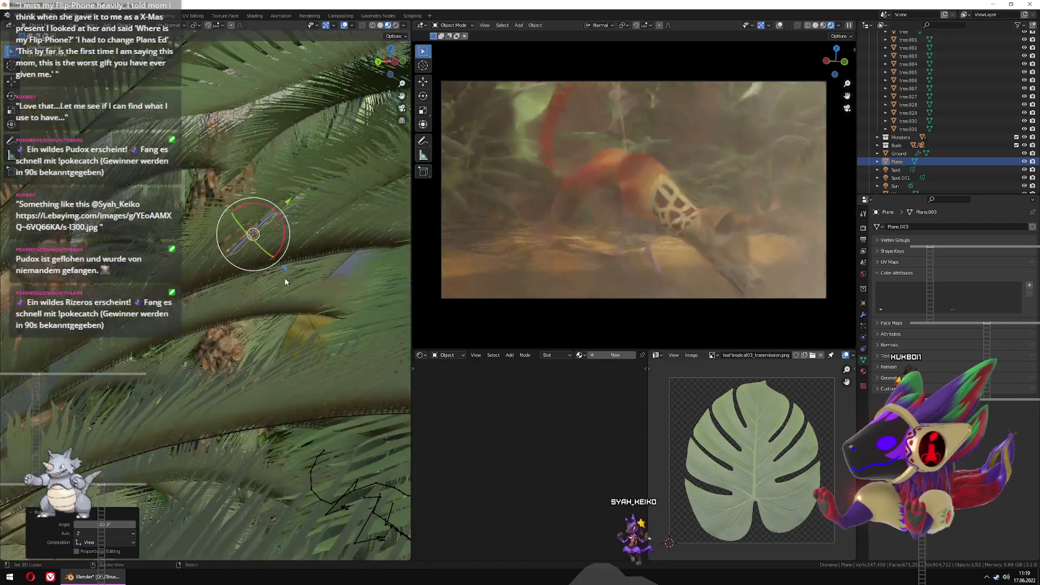